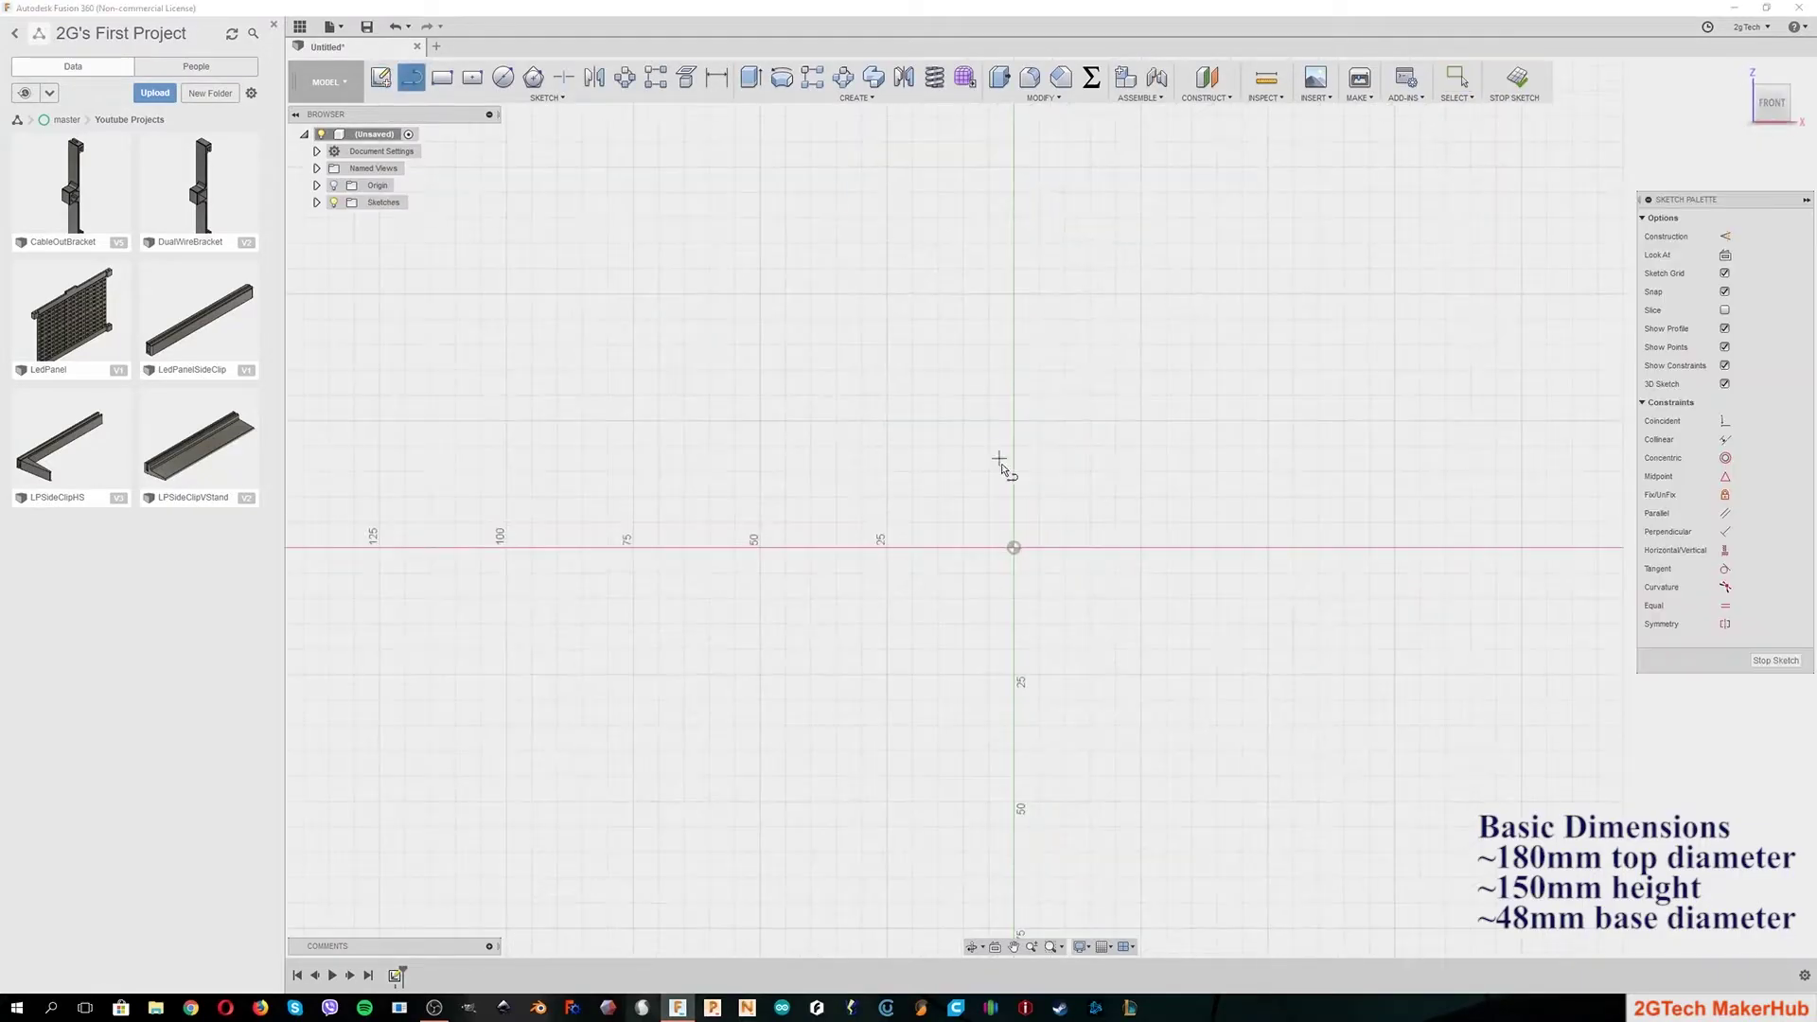
Step: Sketch a closed five-sided half-profile of the bowl from the origin, about 80 mm high, 75 mm wide above and 25 mm wide below
left_click(1013, 142)
left_click(634, 142)
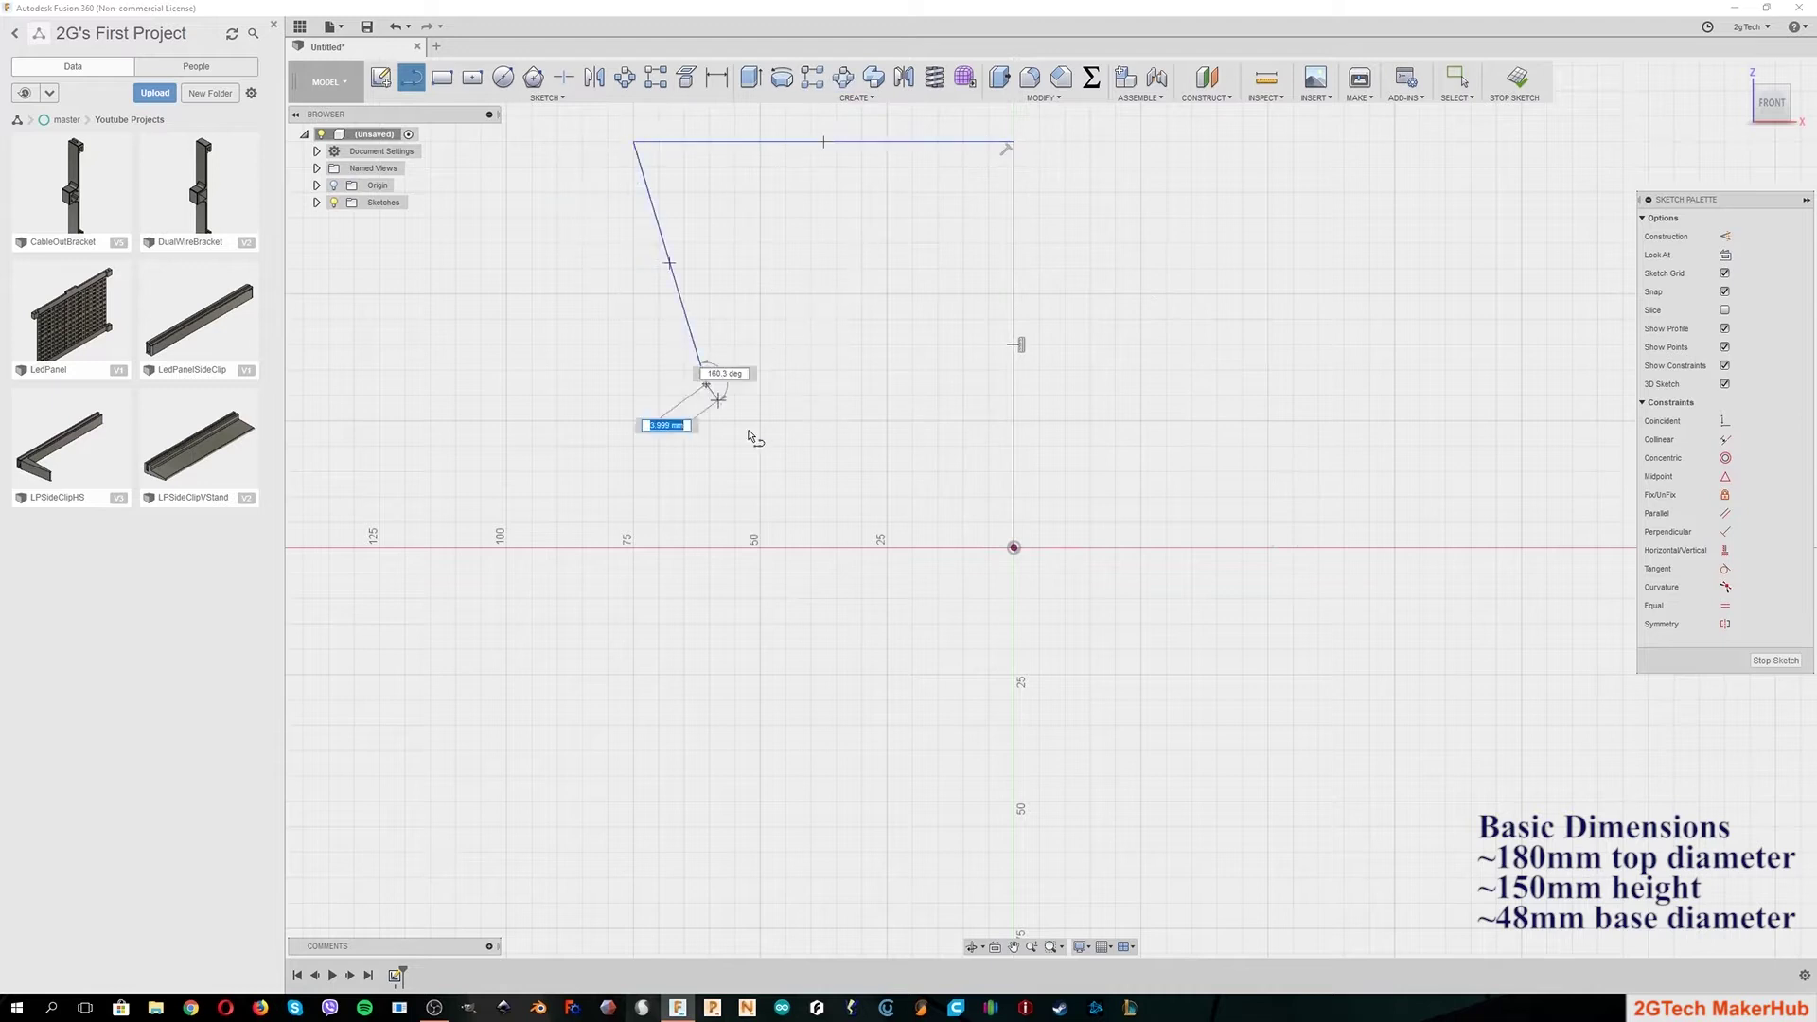
left_click(706, 384)
left_click(1014, 547)
middle_click_drag(1013, 547, 965, 749)
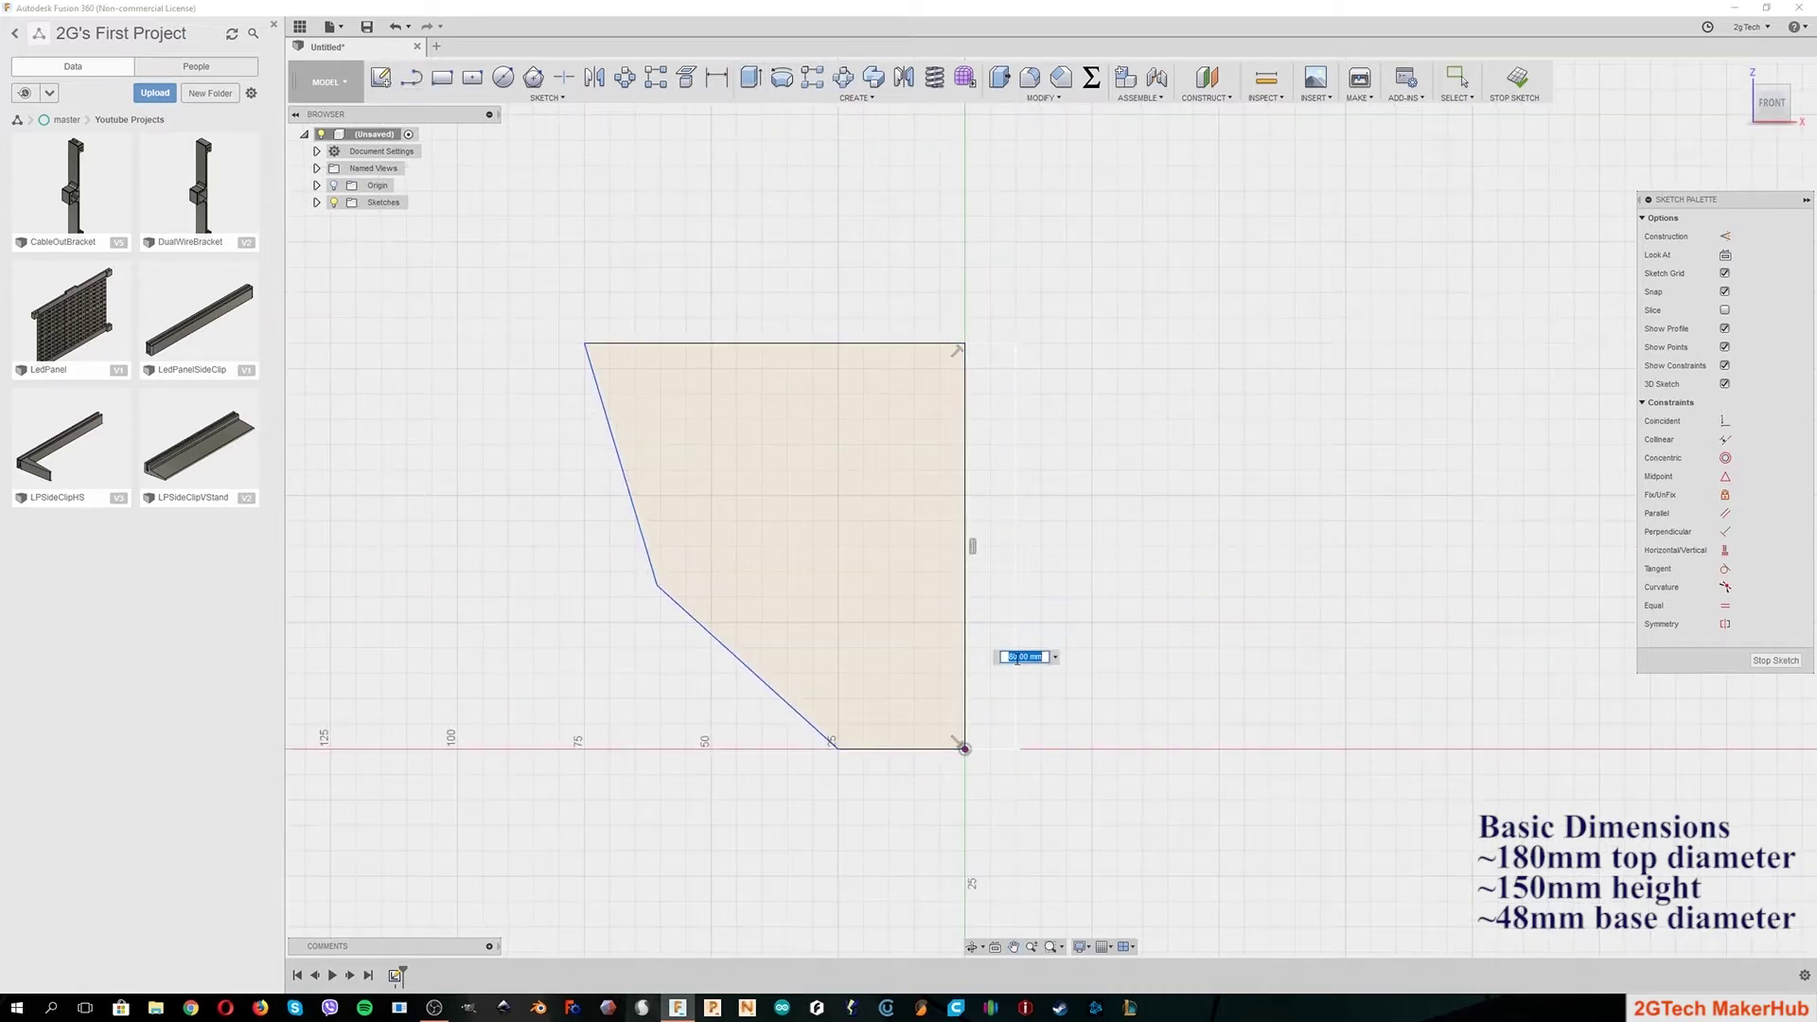
Step: Dimension the profile 142 mm high, 24 mm wide at the base and 90 mm wide at the top, with a 50° lower edge
key("Return")
scroll(1011, 625, "down", 2)
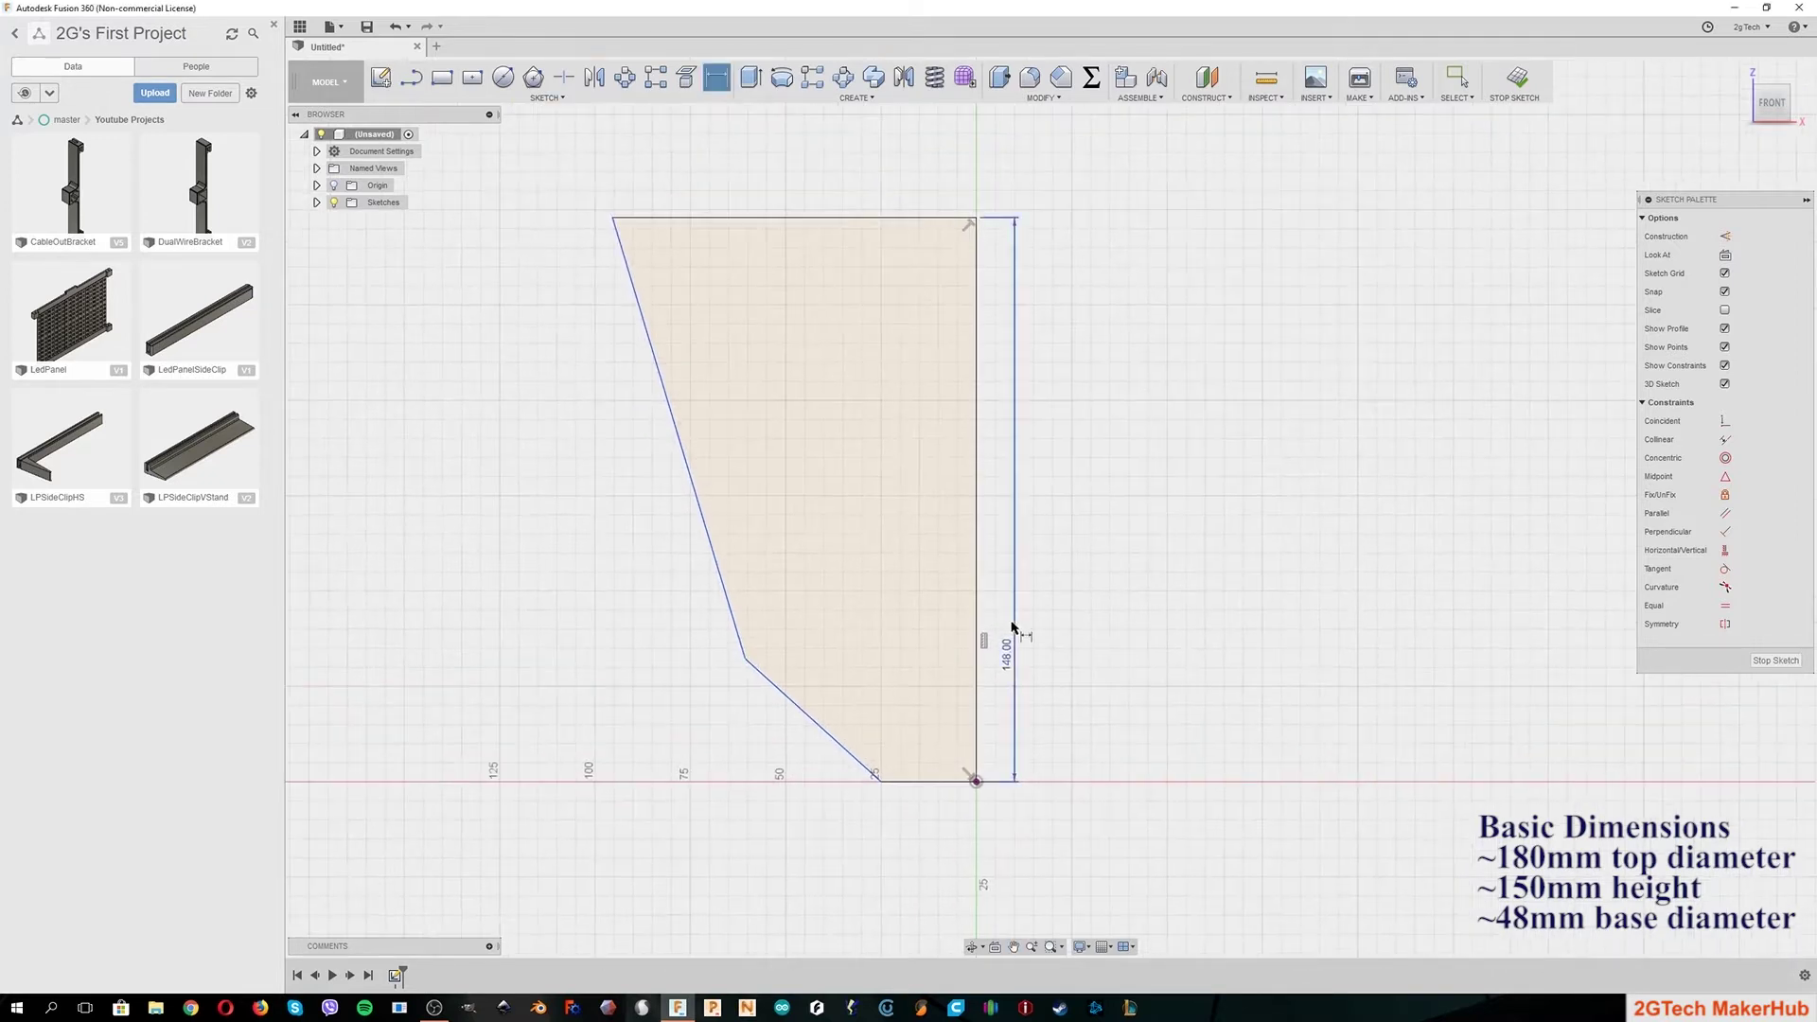
key("Return")
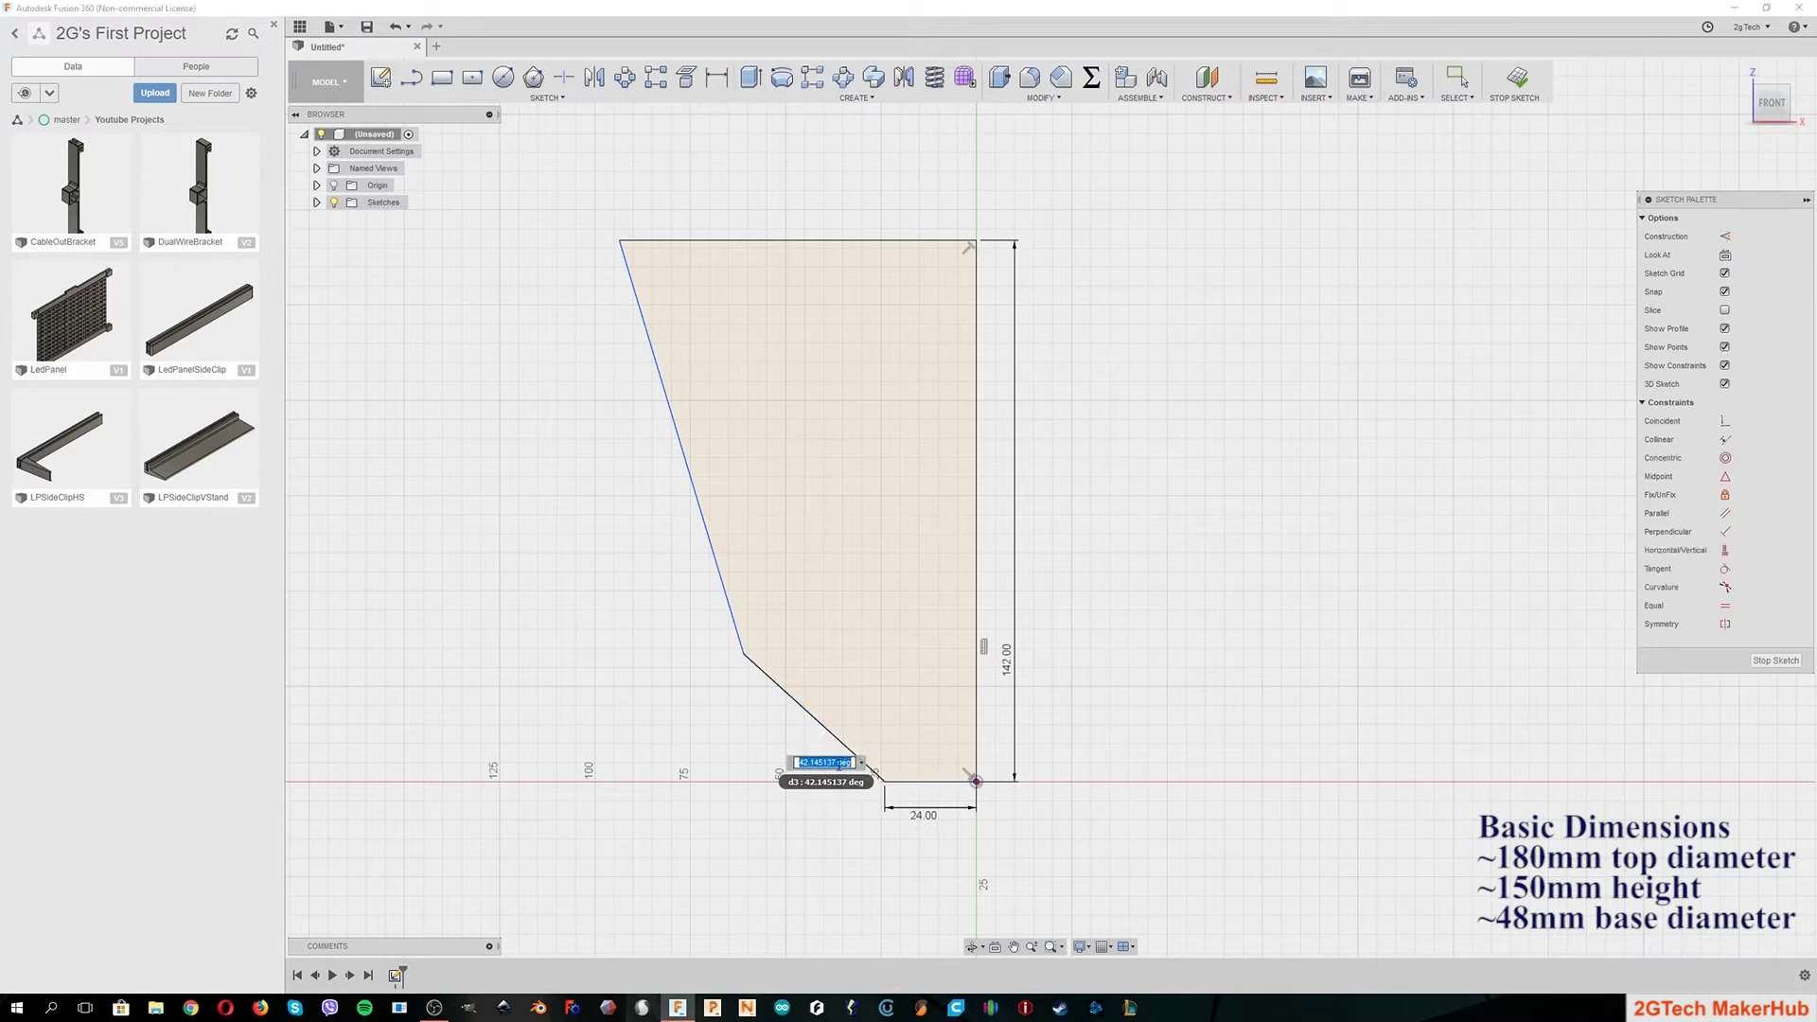
type("50")
key("Return")
left_click(793, 212)
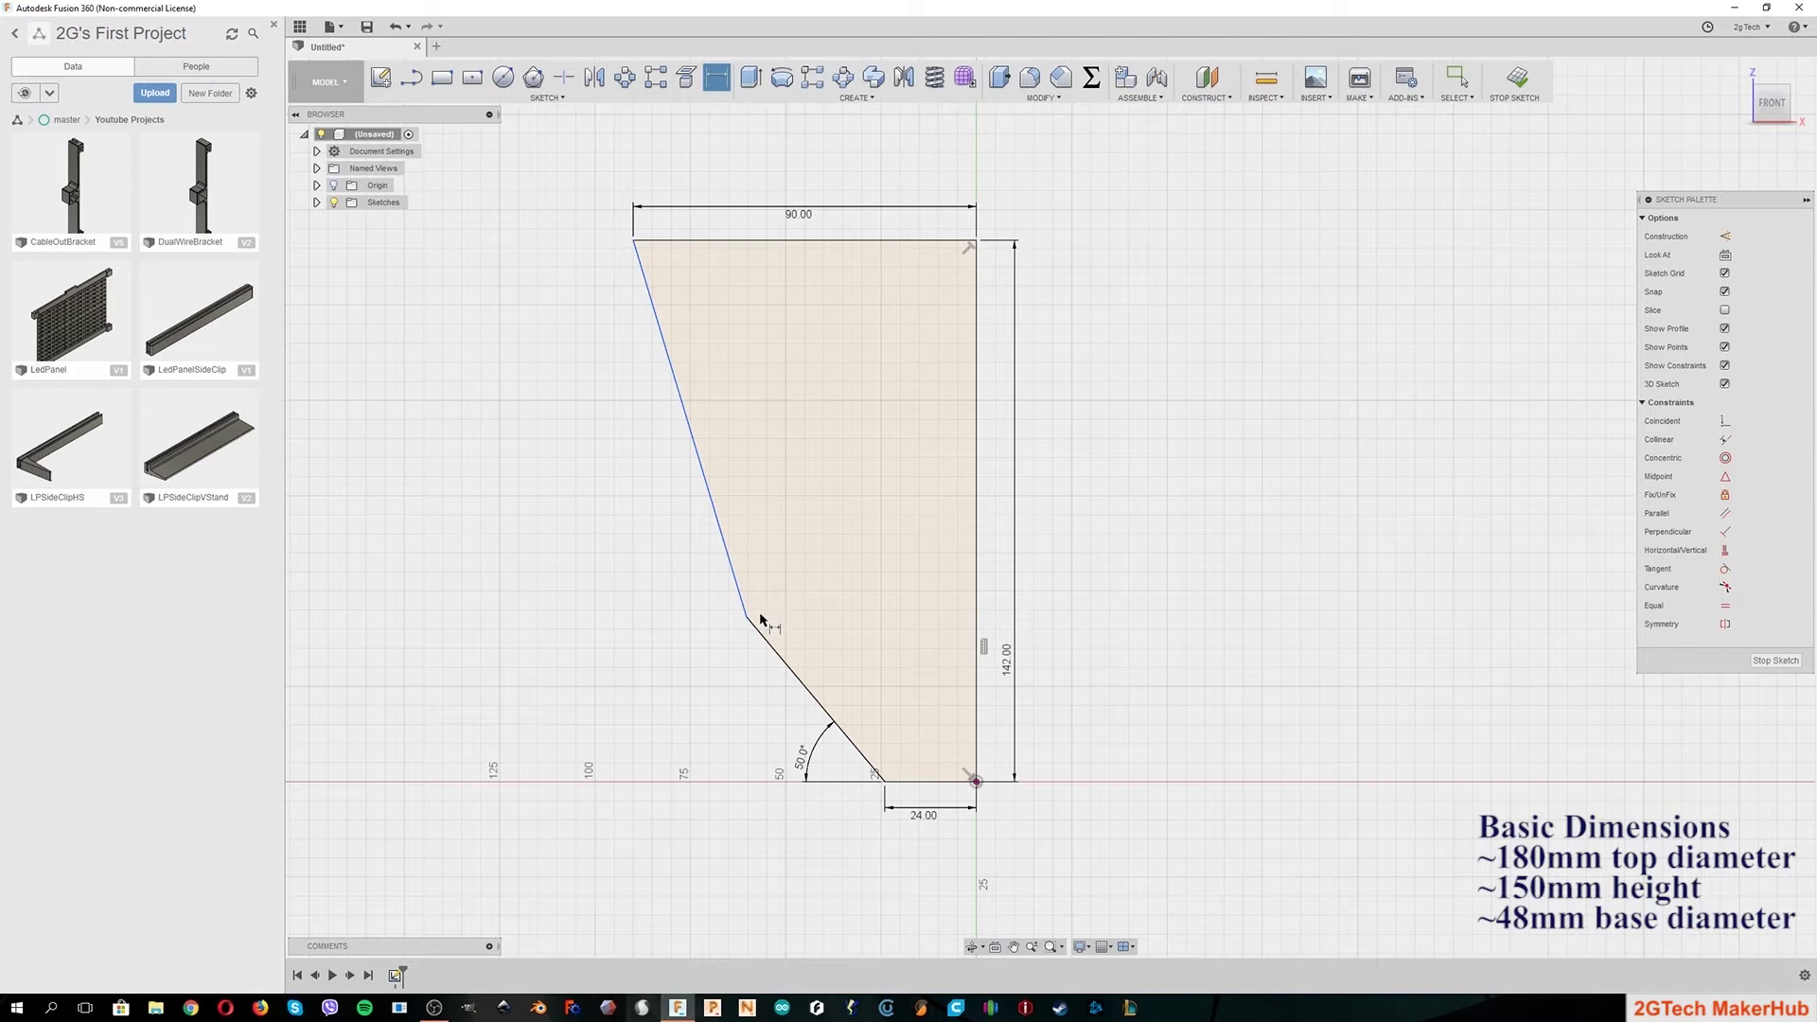
Step: Move the profile's free wall corner up and outward, and revolve the profile 360° about its vertical edge as a new body
key("Escape")
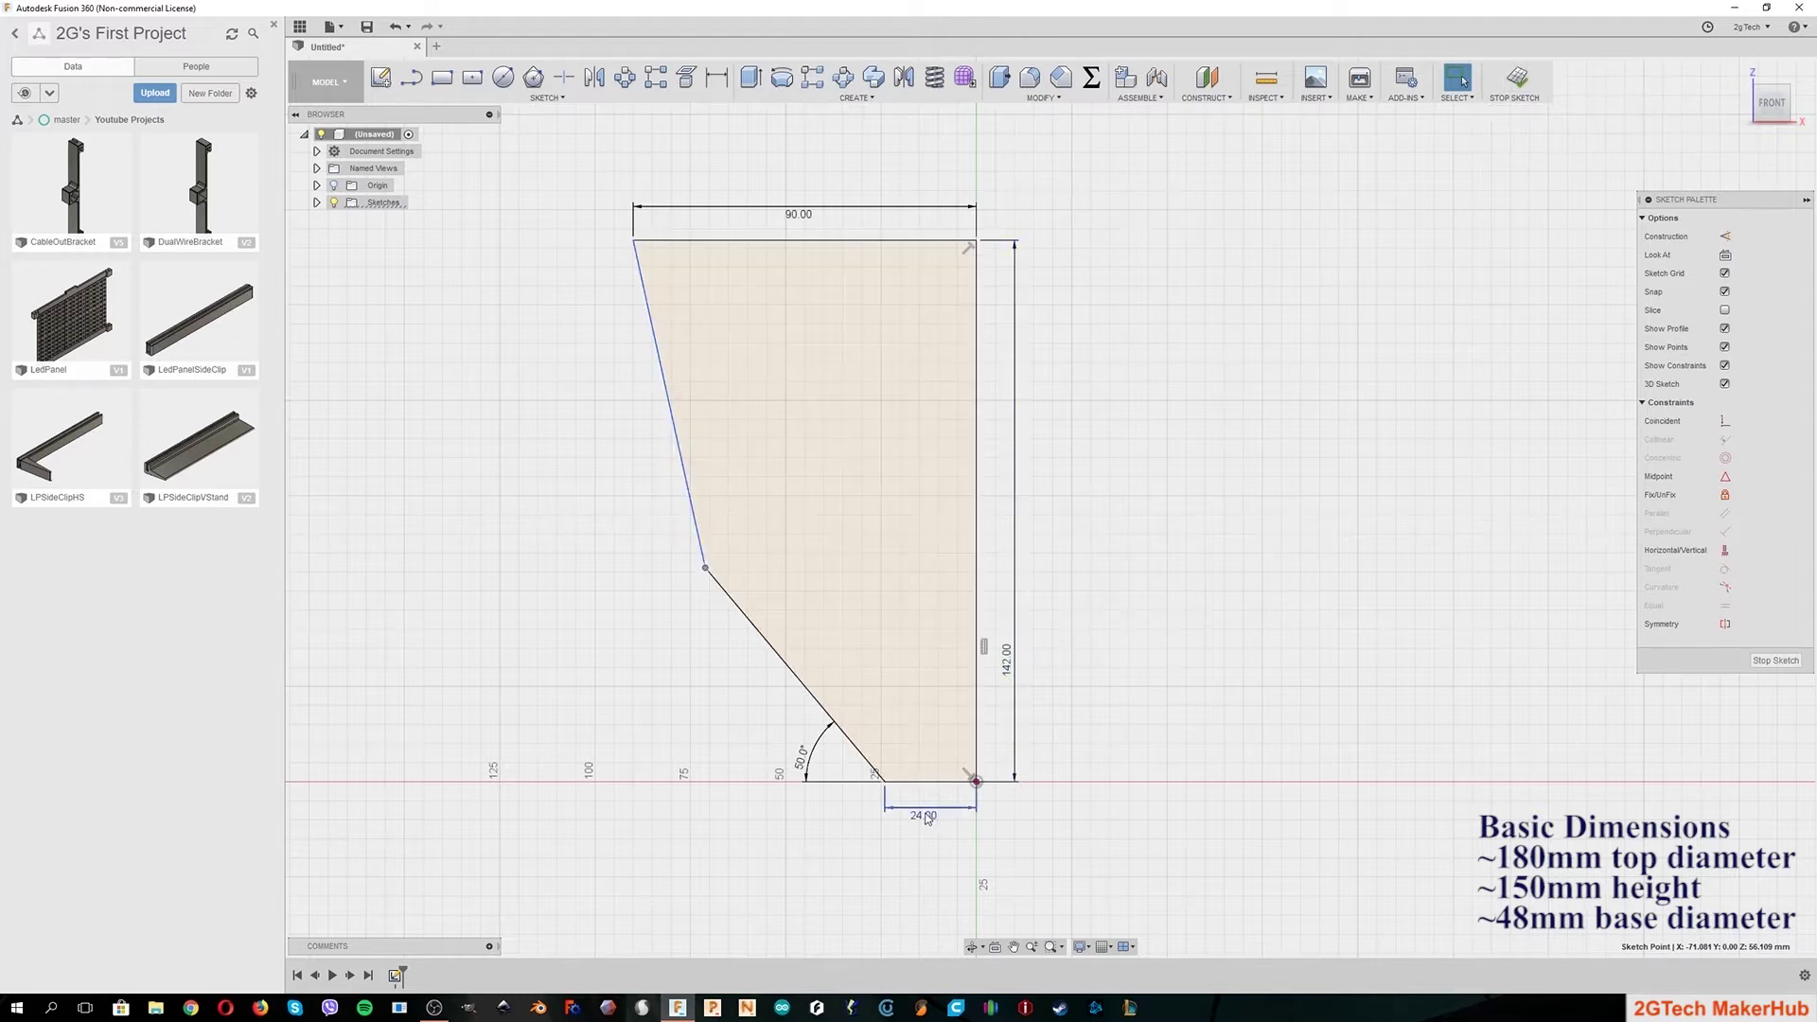
left_click(1514, 80)
left_click(782, 77)
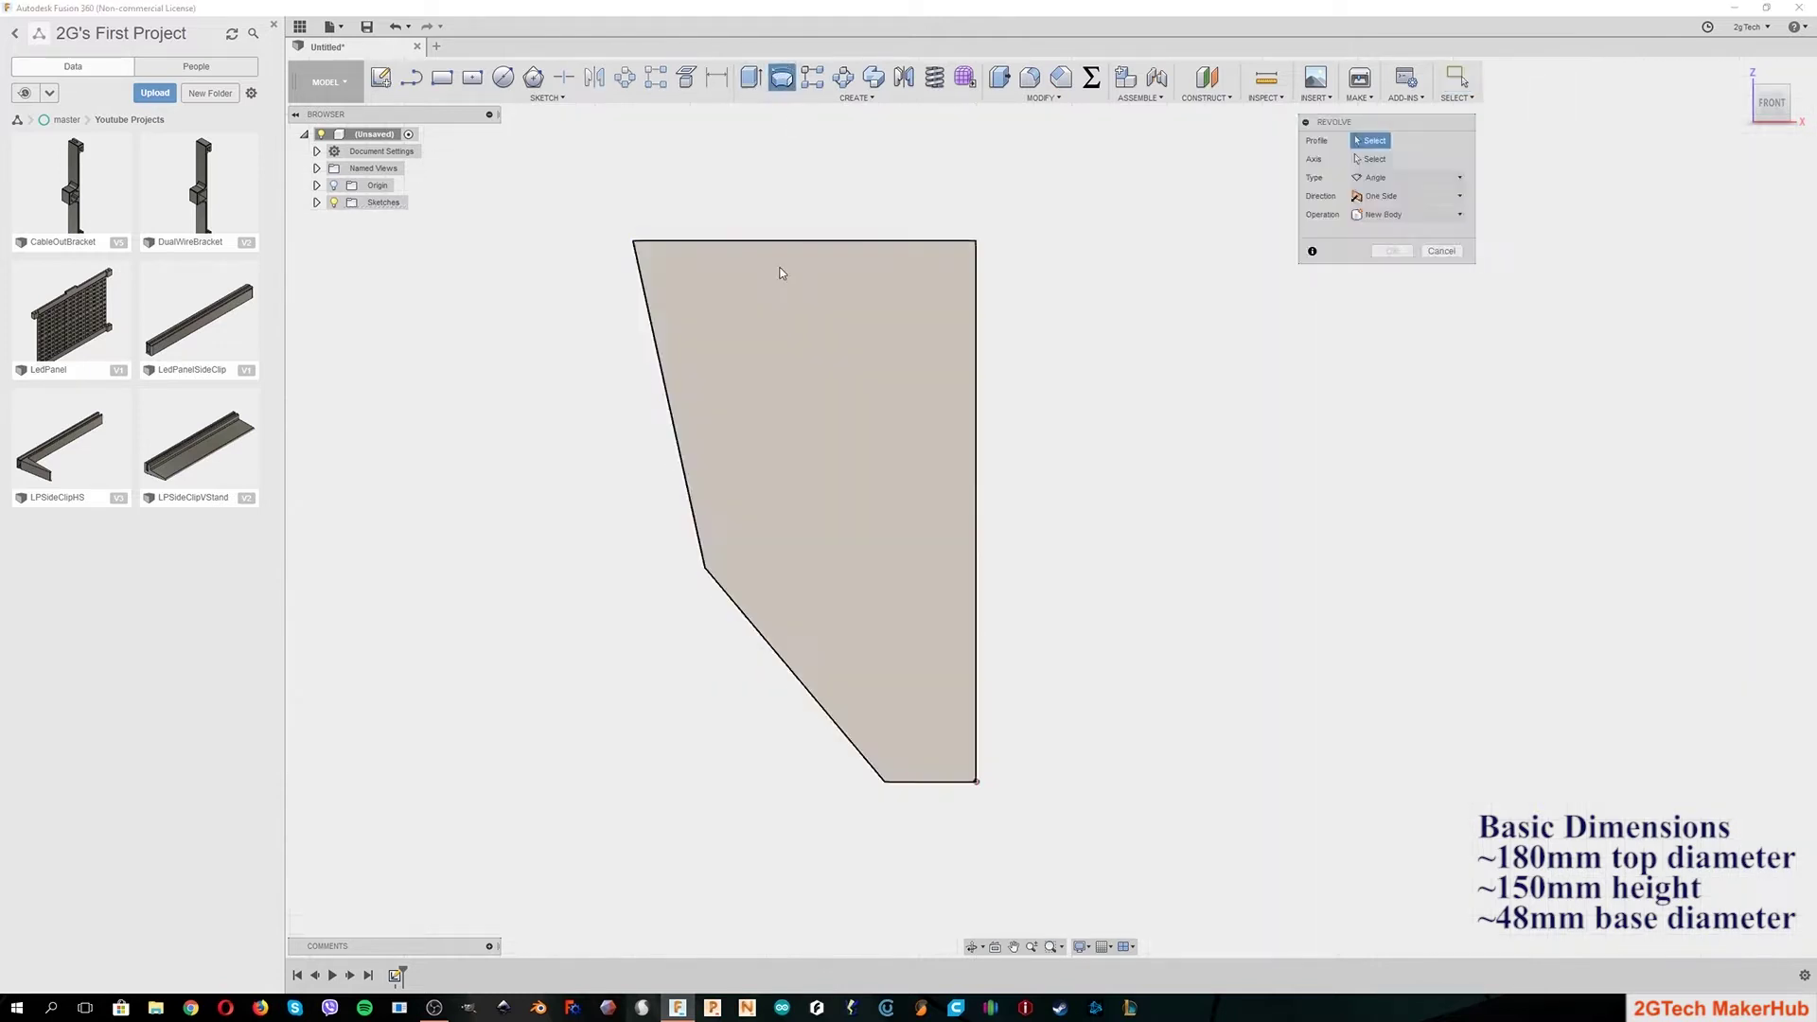
left_click(781, 274)
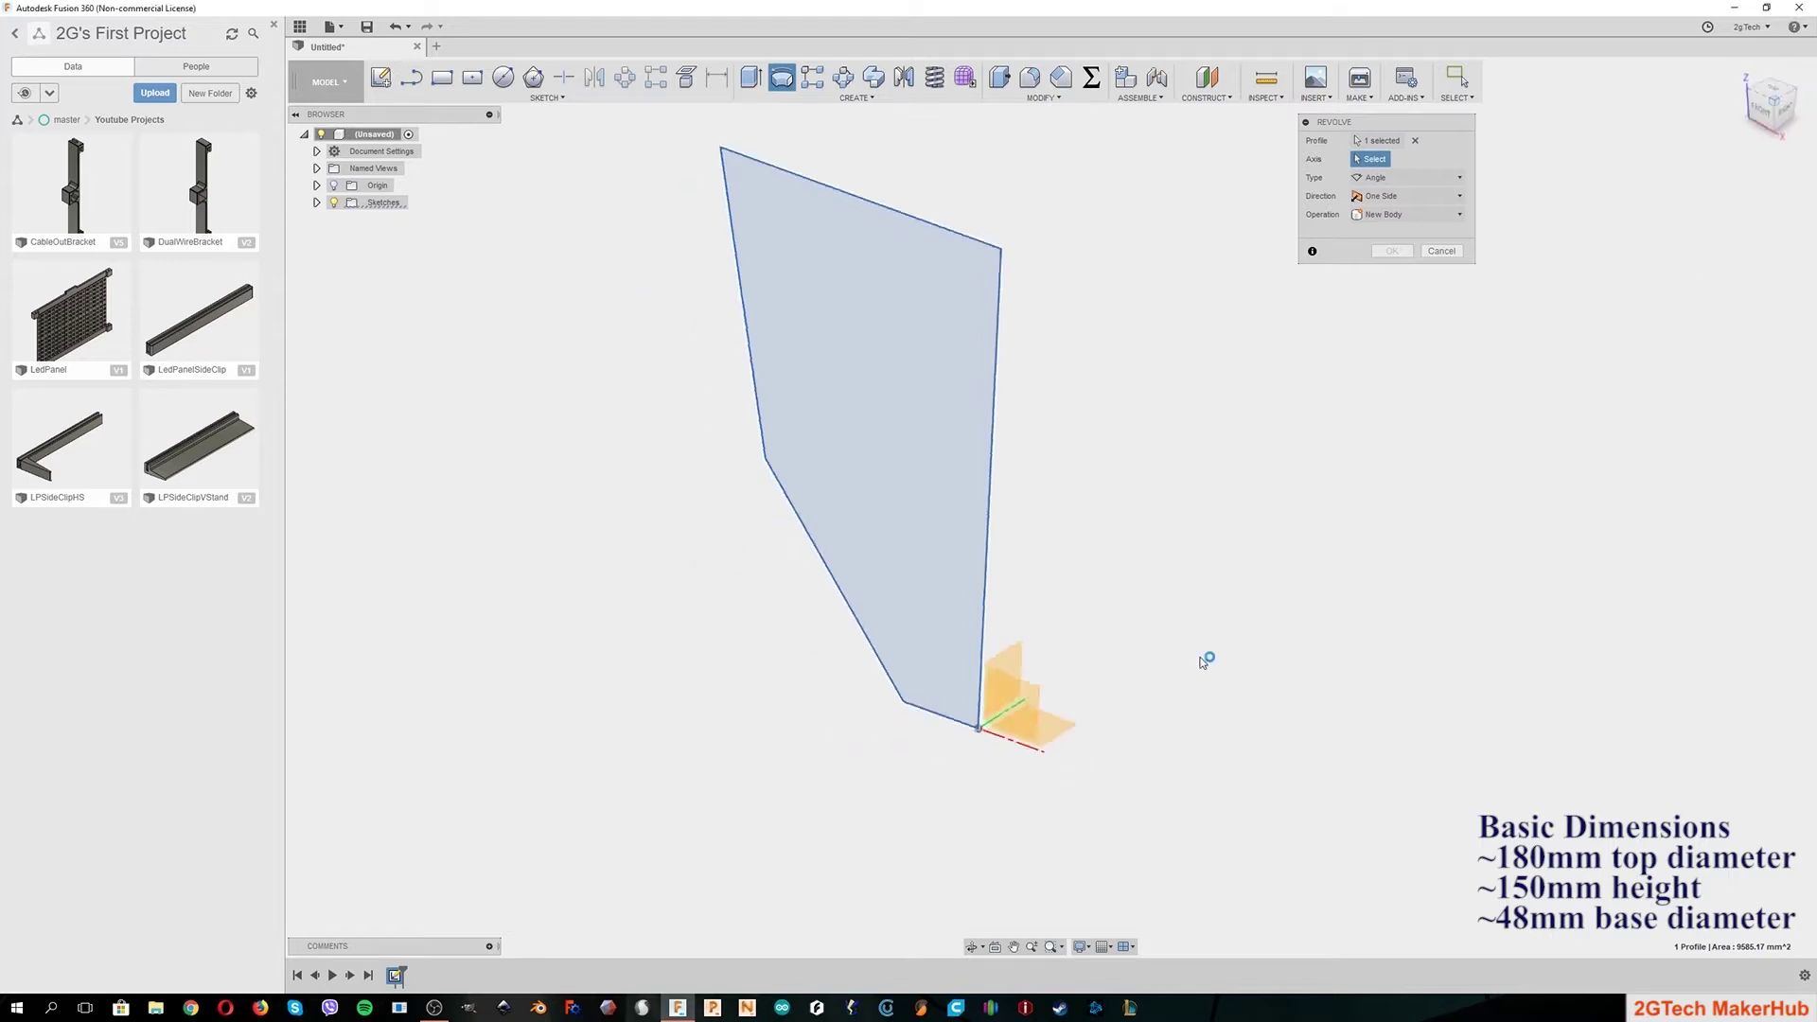
left_click(1001, 684)
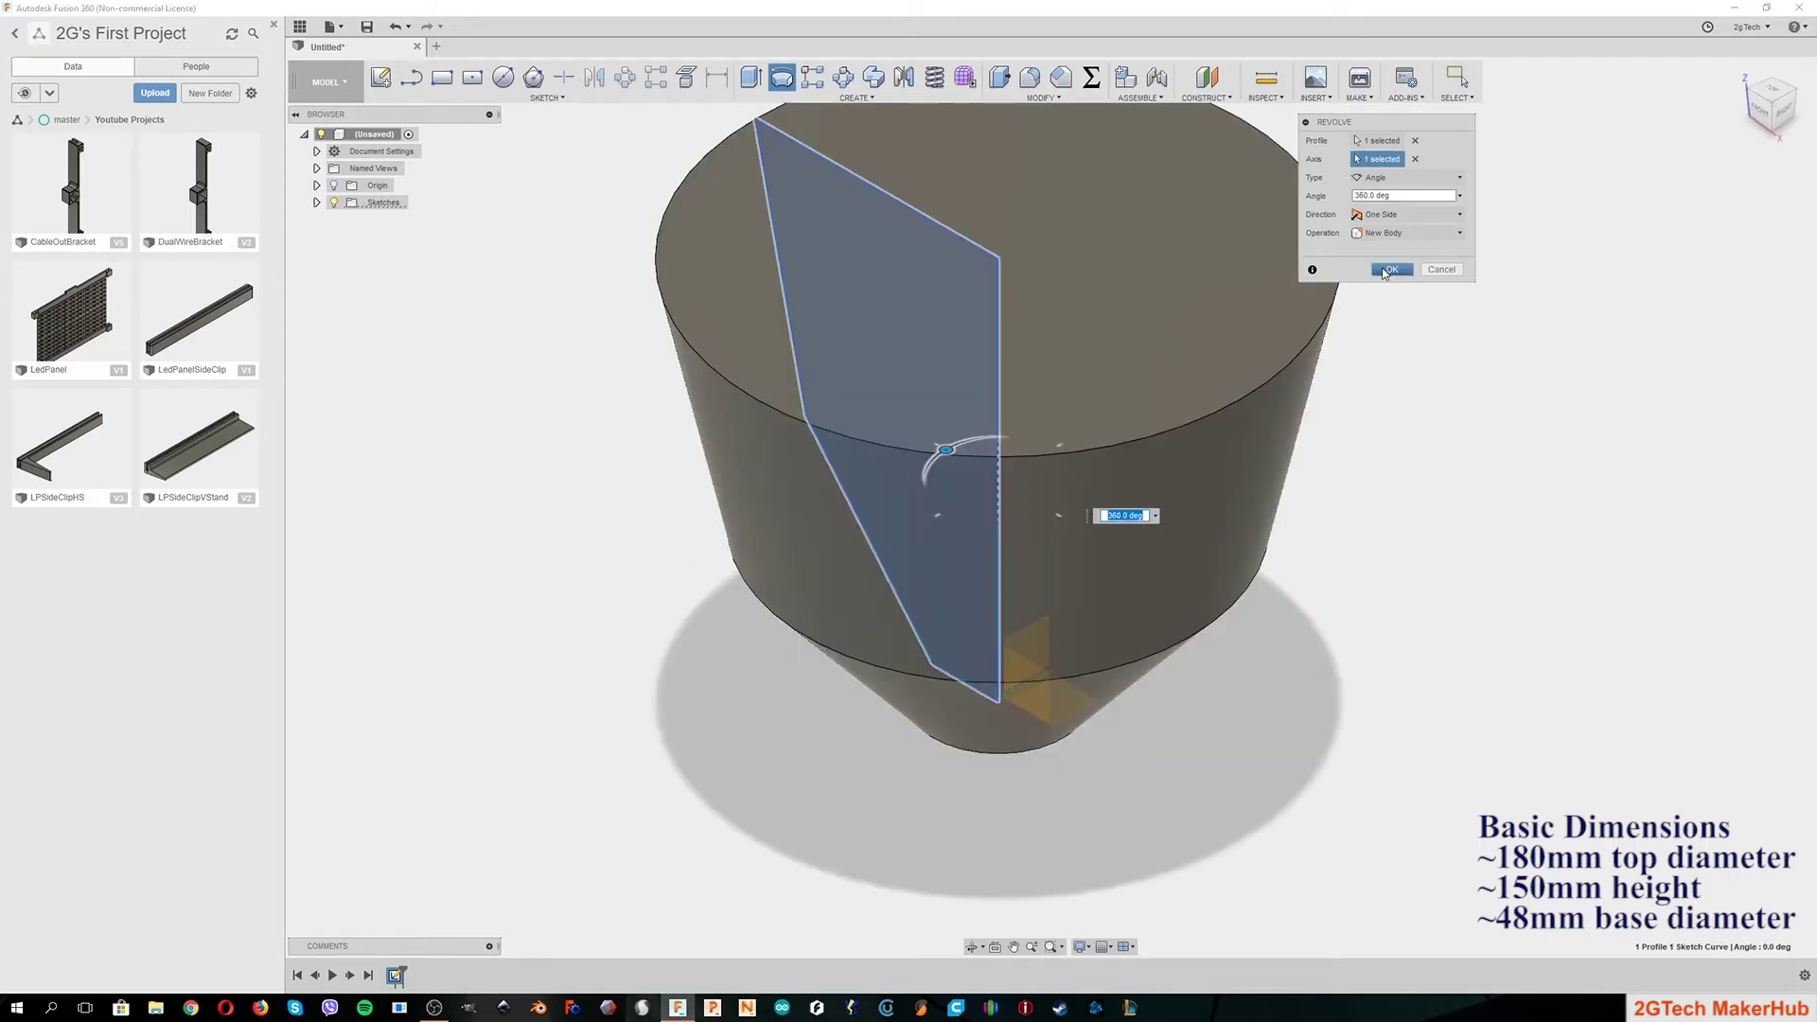
left_click(1389, 270)
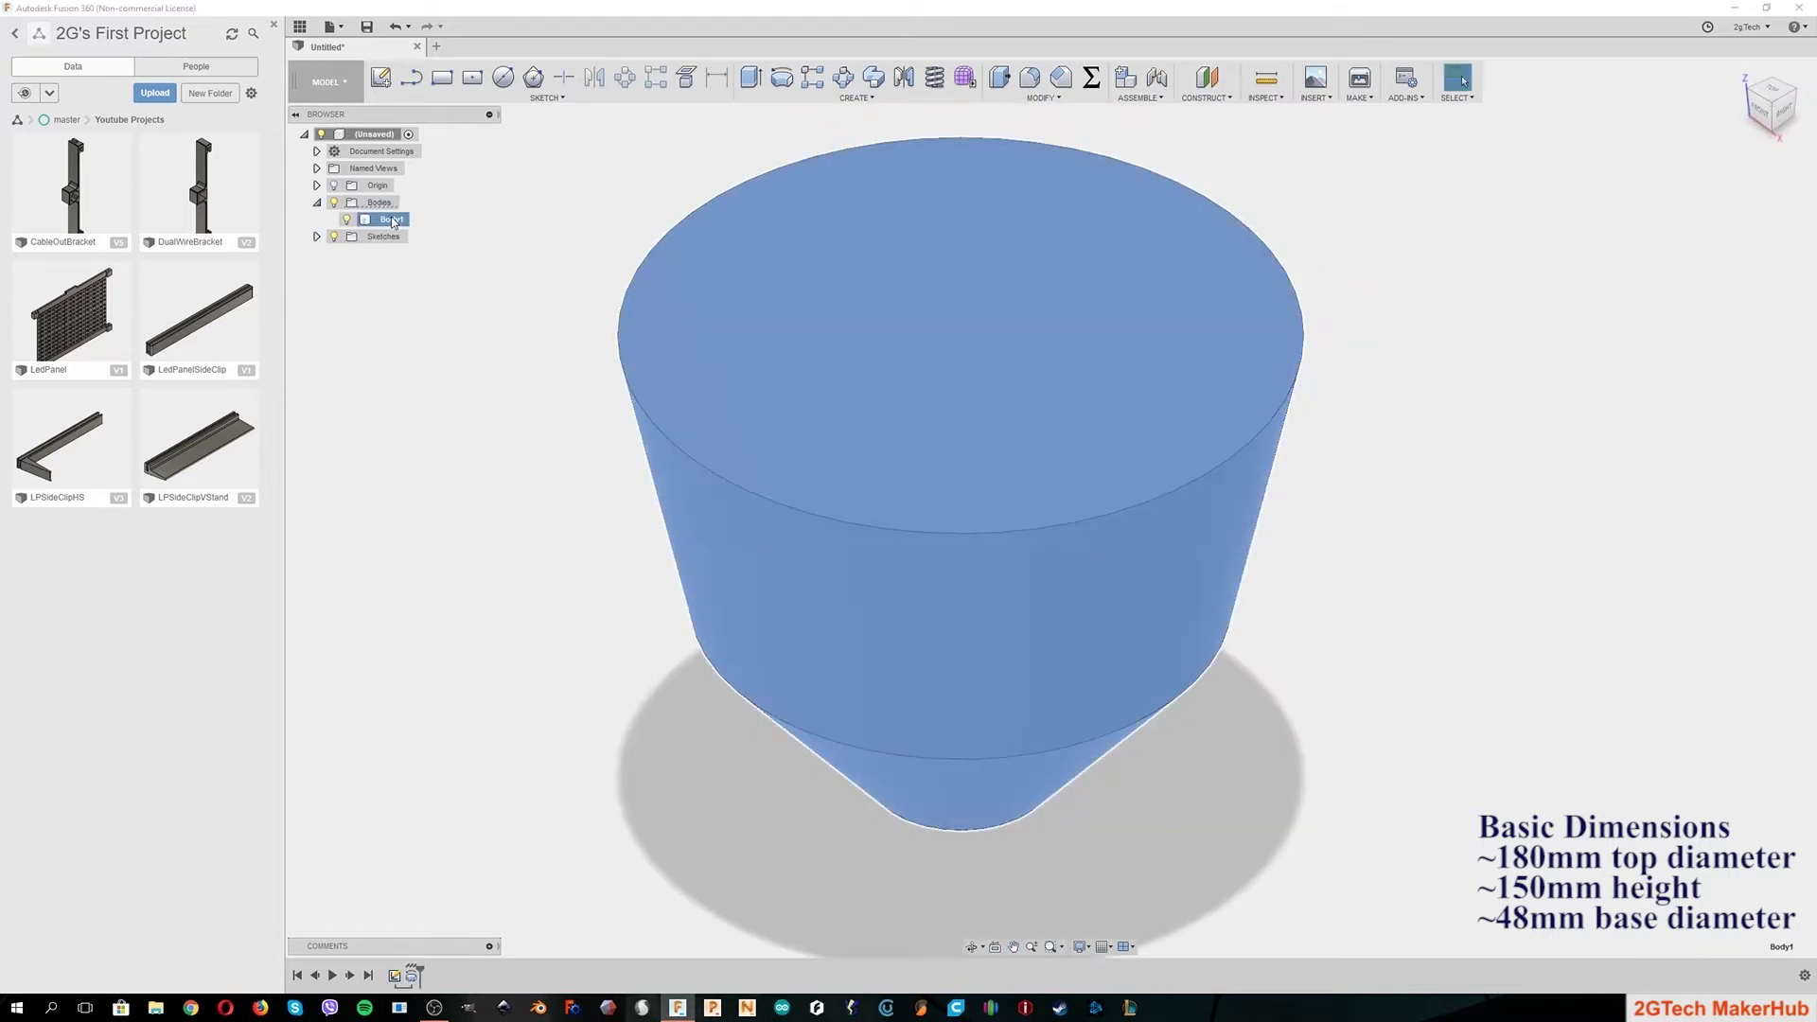
Step: Rename the revolved body as BasicBowlShape
double_click(392, 220)
type("BasicBowl")
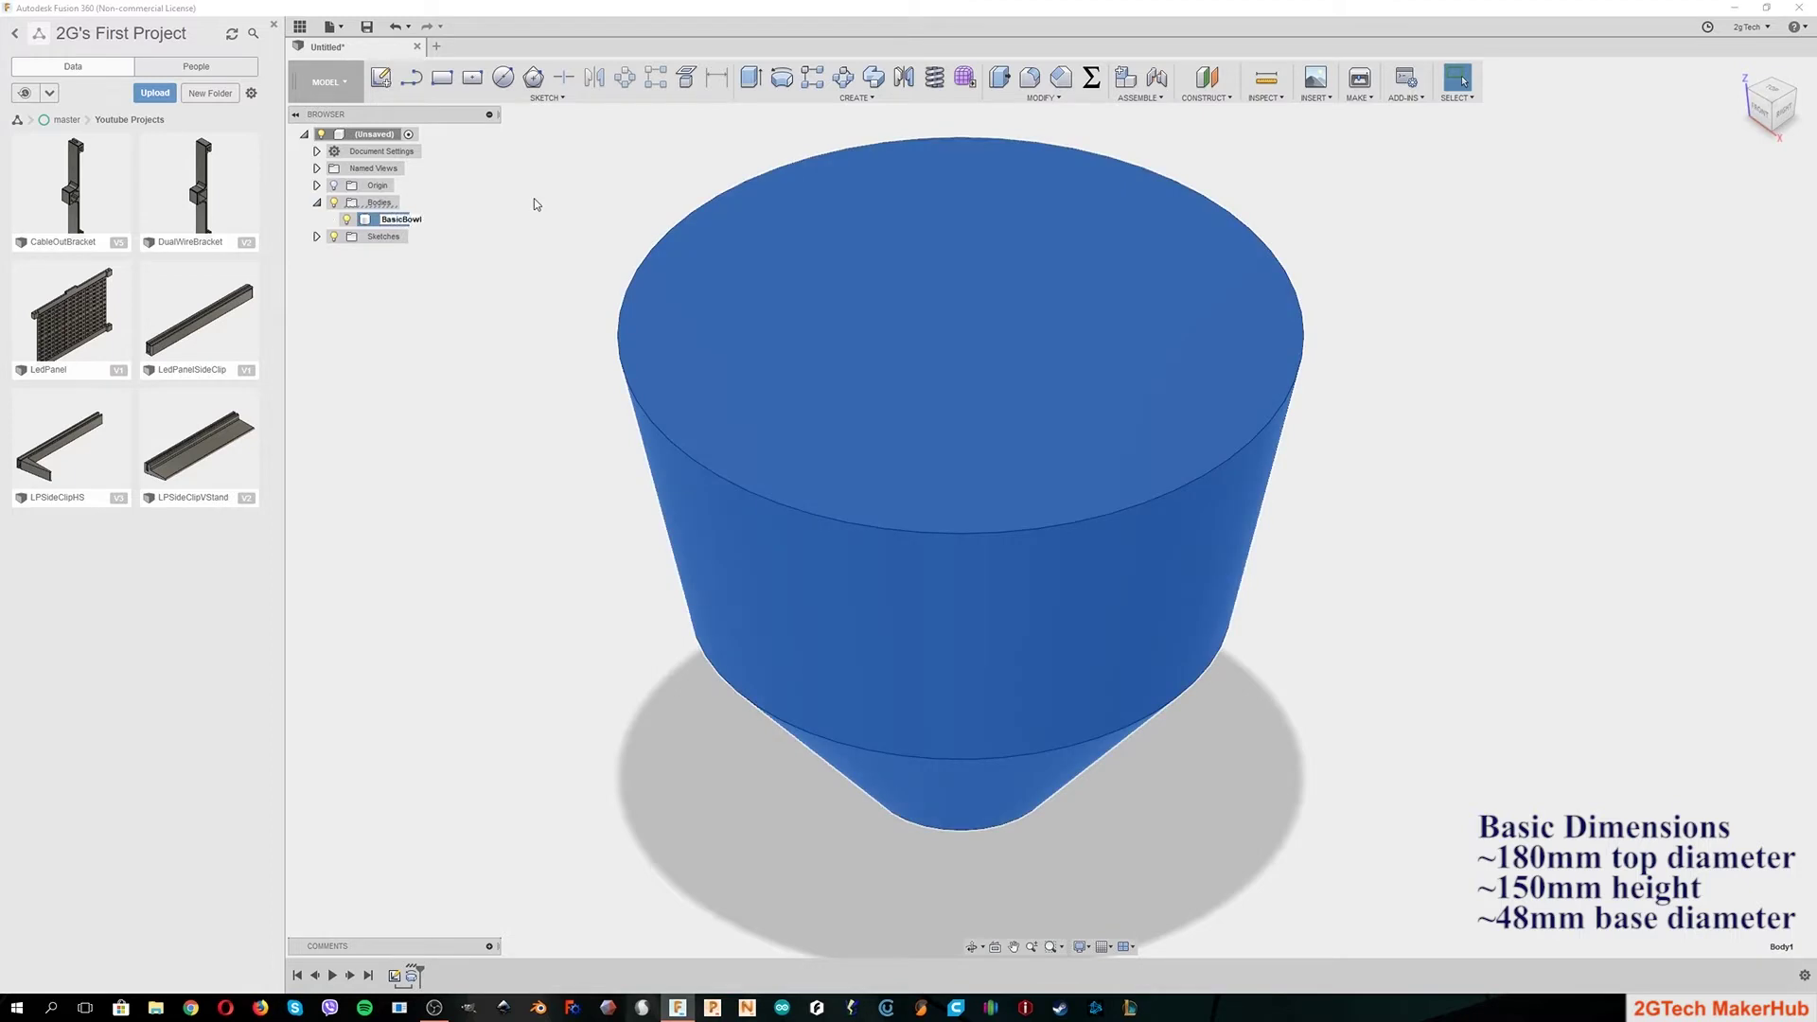
type("Shape")
key("Return")
key("Escape")
Step: Shell the body to a 3 mm inside wall thickness, removing the top and bottom faces
left_click(1041, 98)
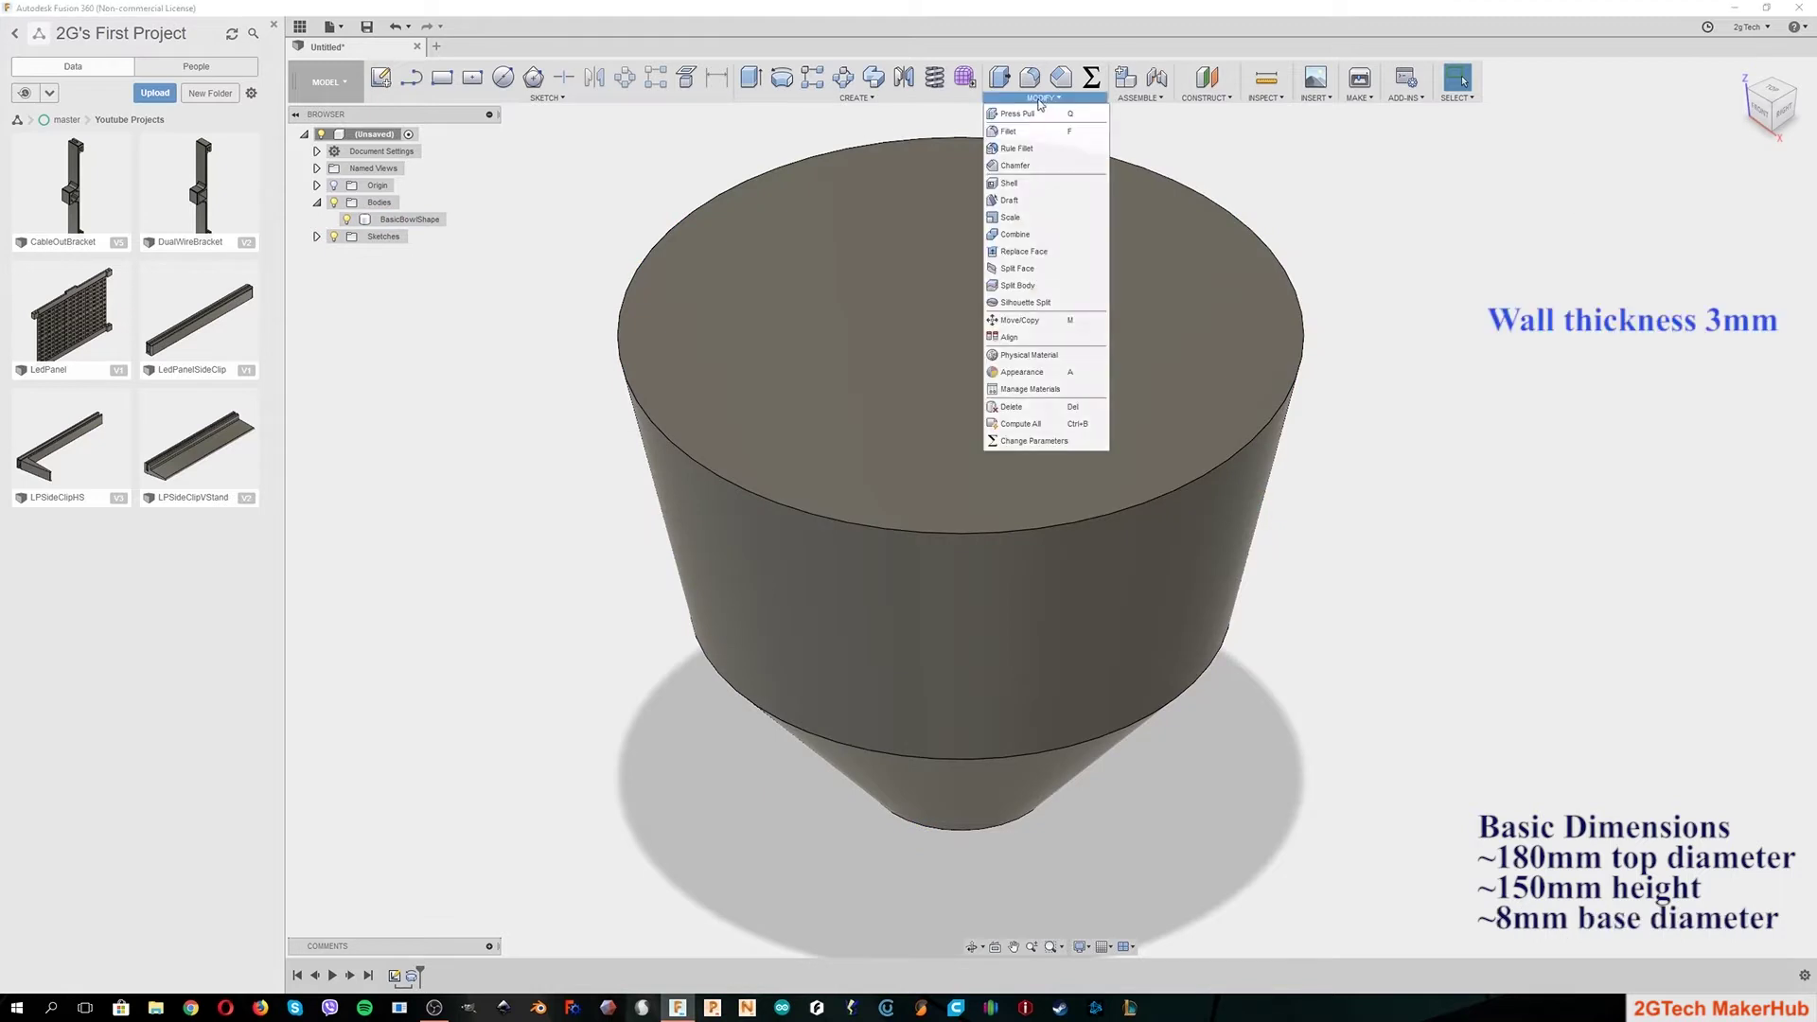
left_click(1011, 183)
left_click(977, 207)
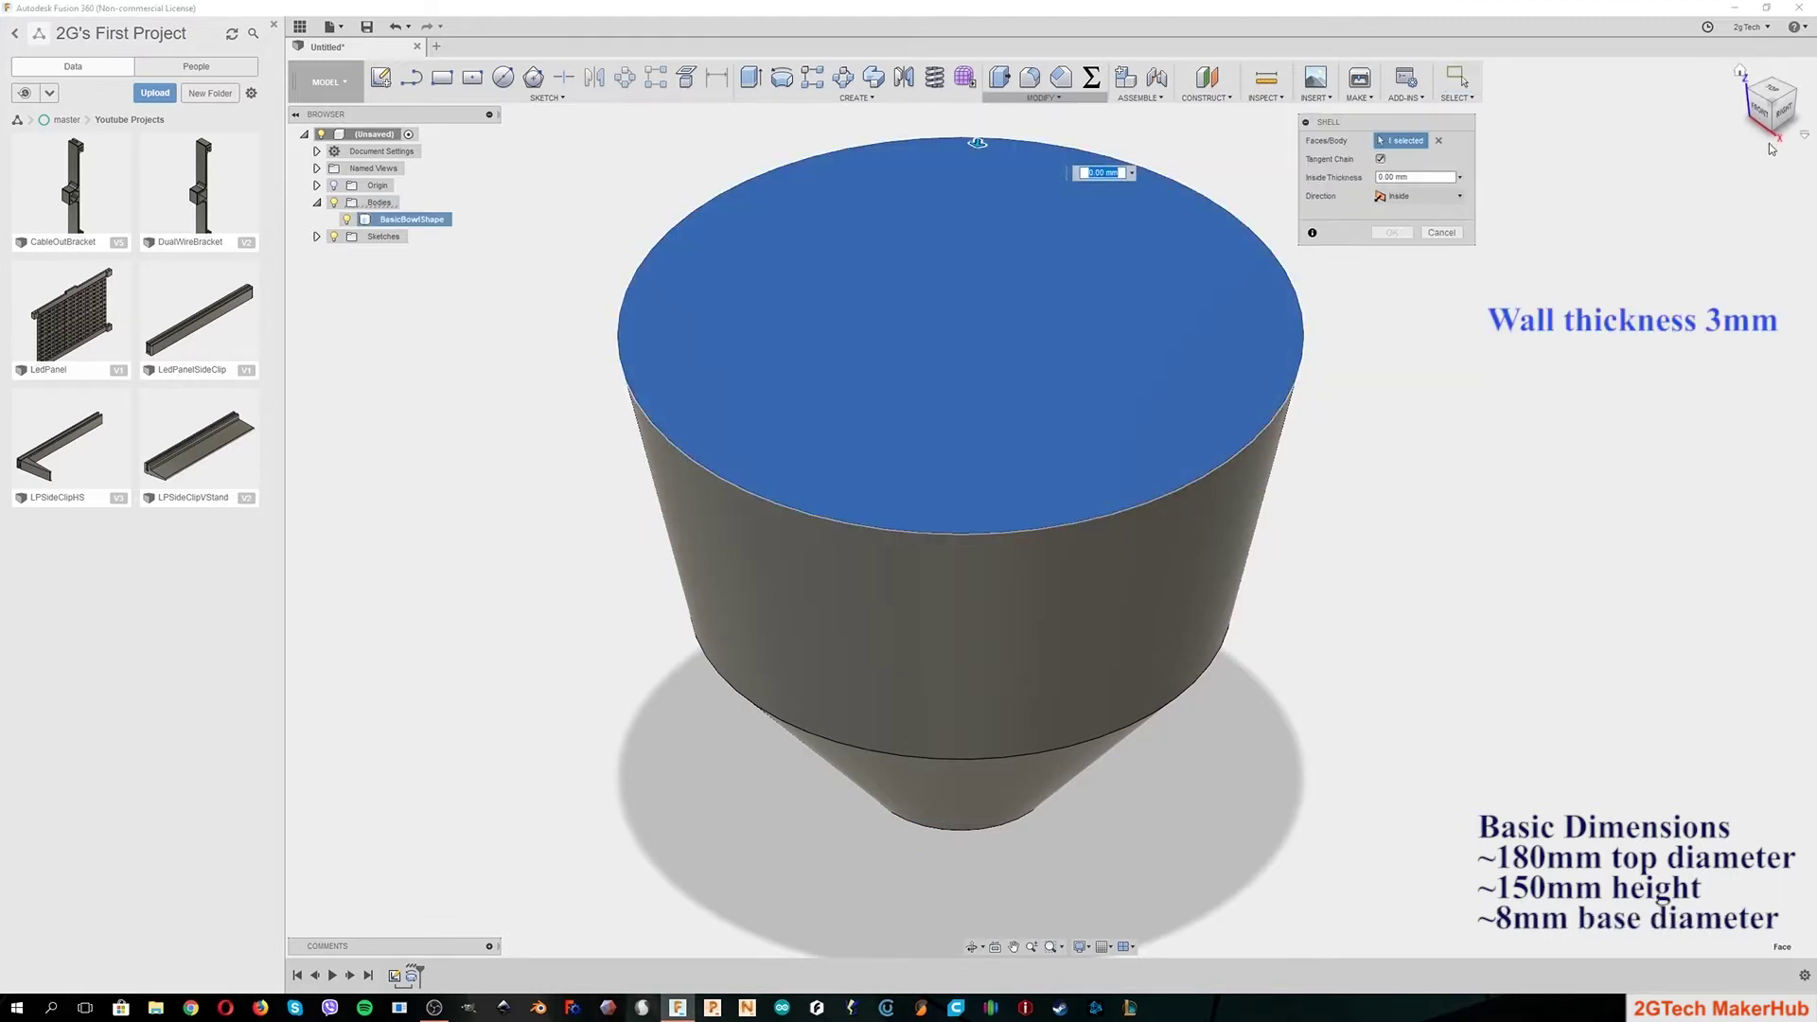
left_click(1769, 127)
left_click(969, 763)
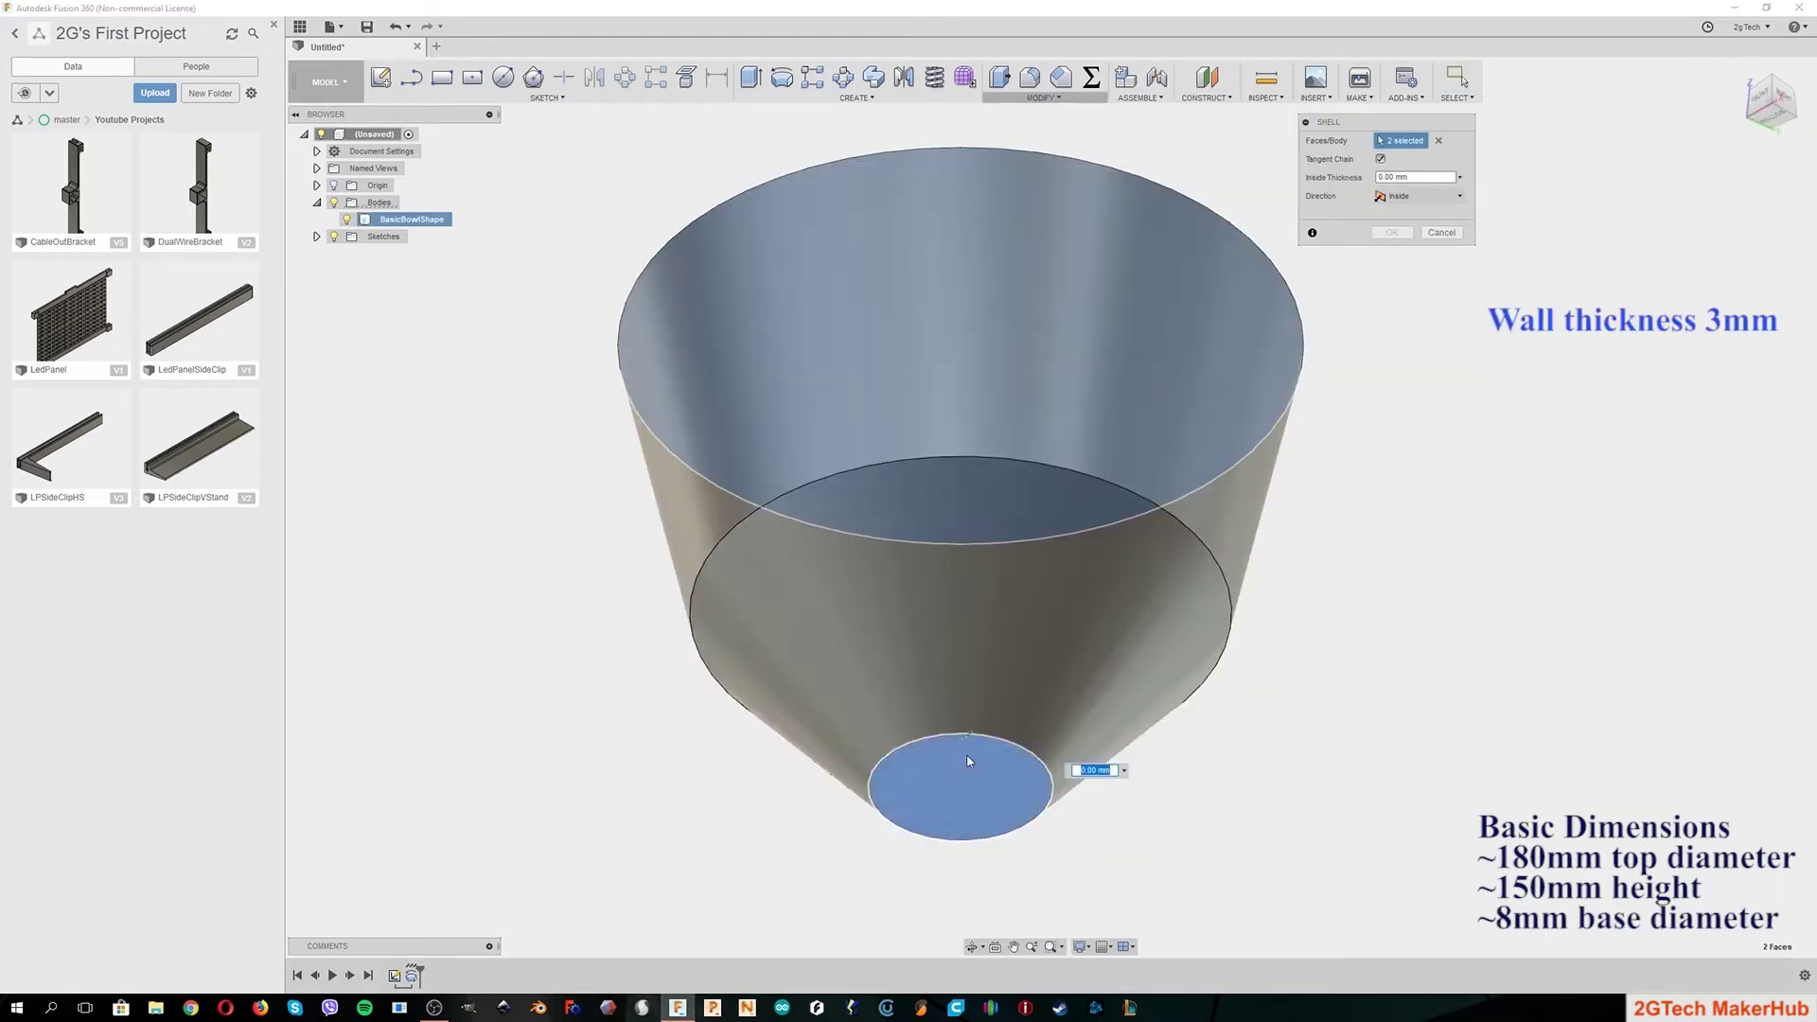
left_click(1774, 78)
left_click_drag(970, 806, 967, 788)
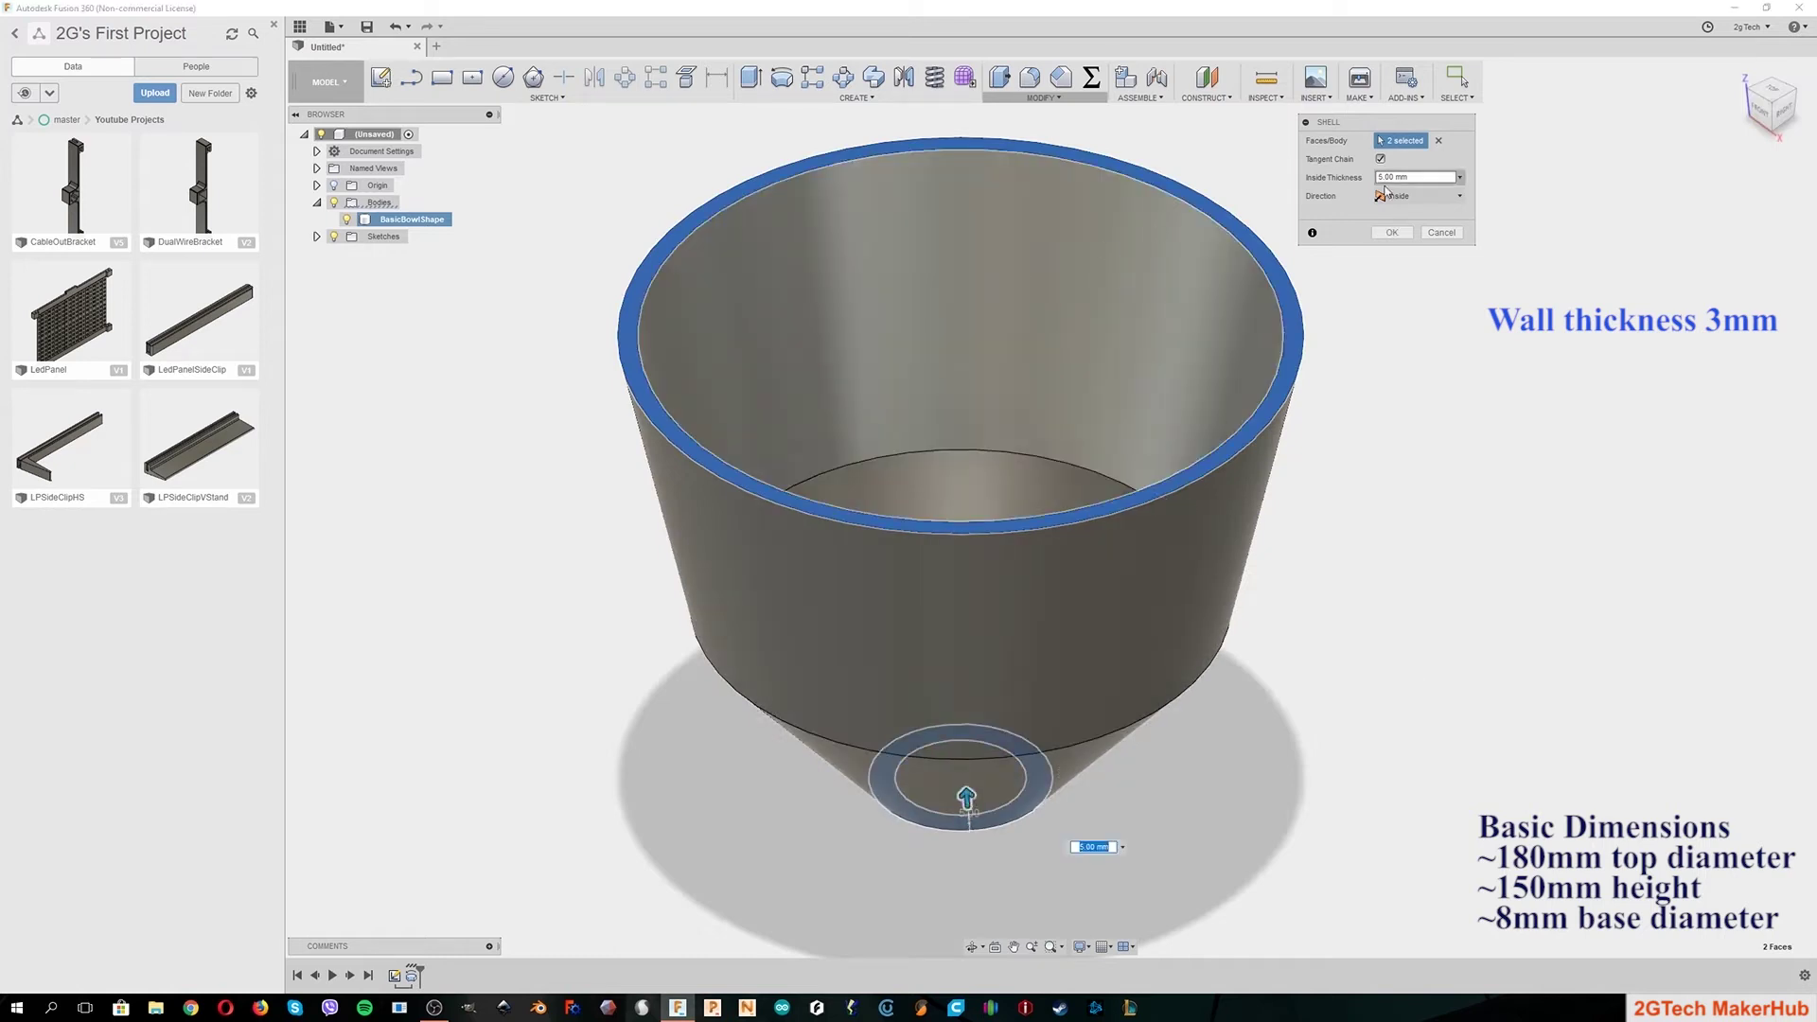
key("Return")
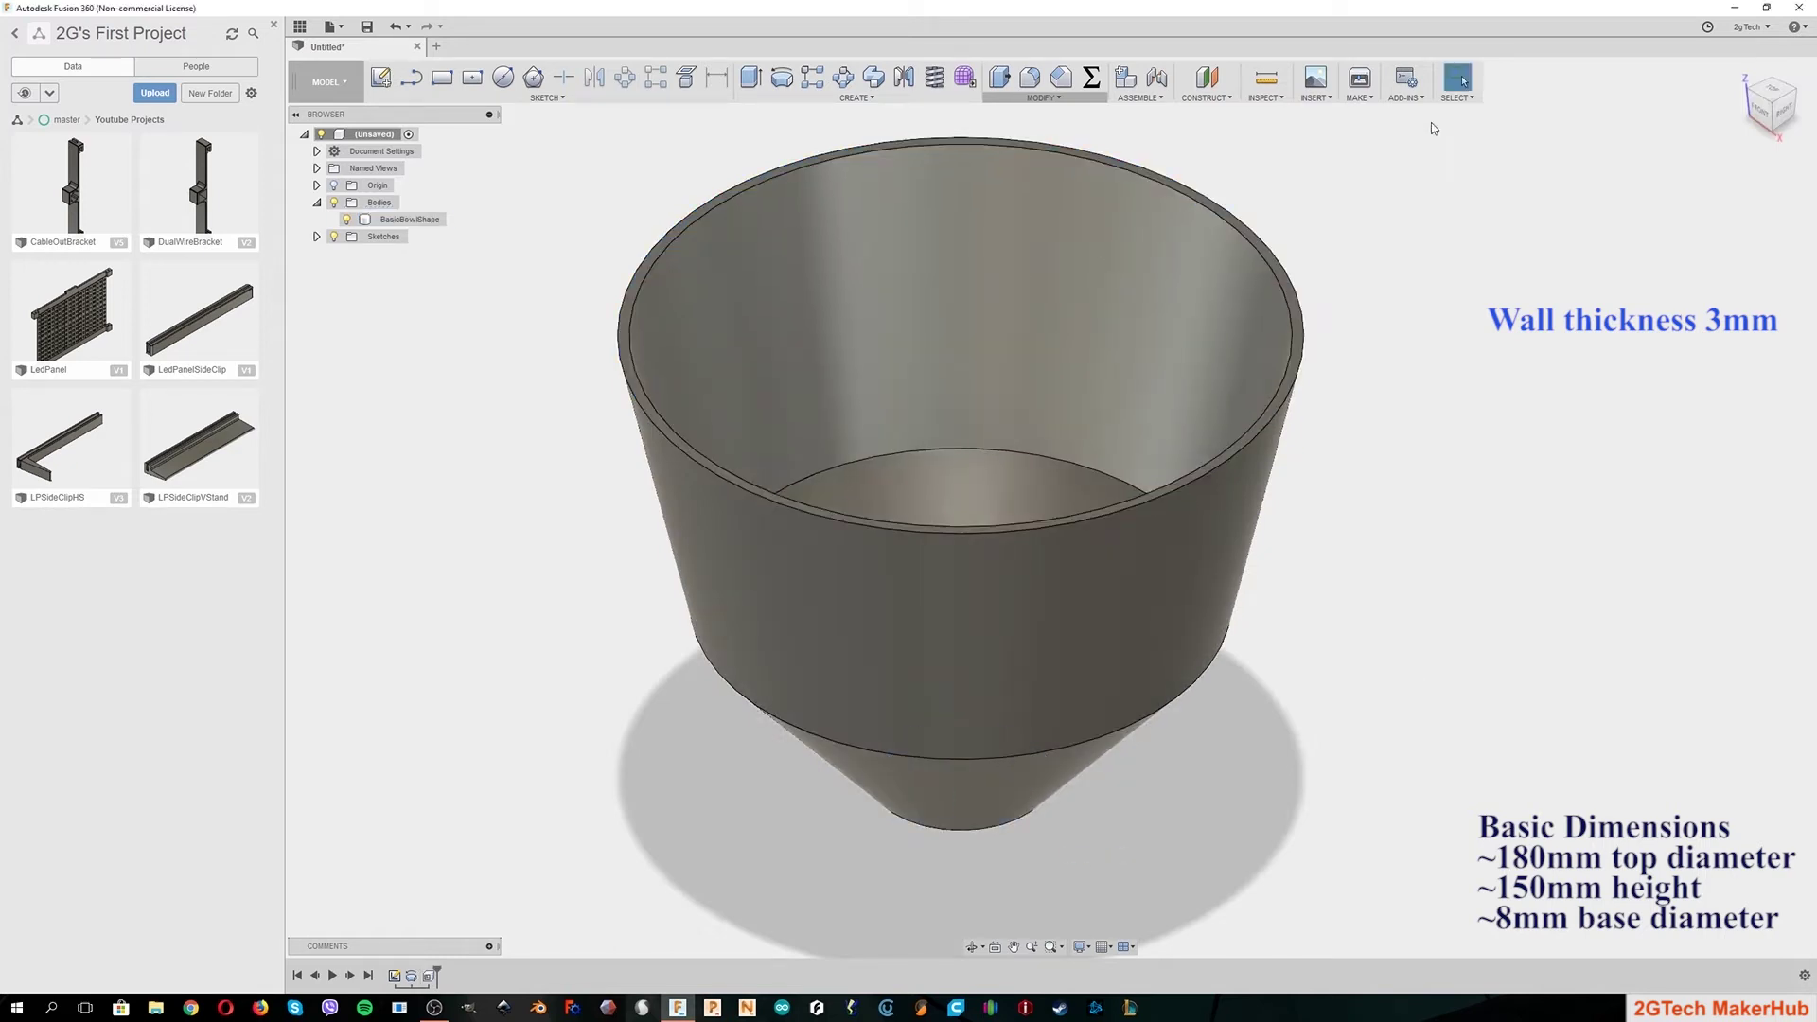
Step: Fillet the inner and outer edges where the bowl's upper wall meets the lower cone
left_click(1766, 117)
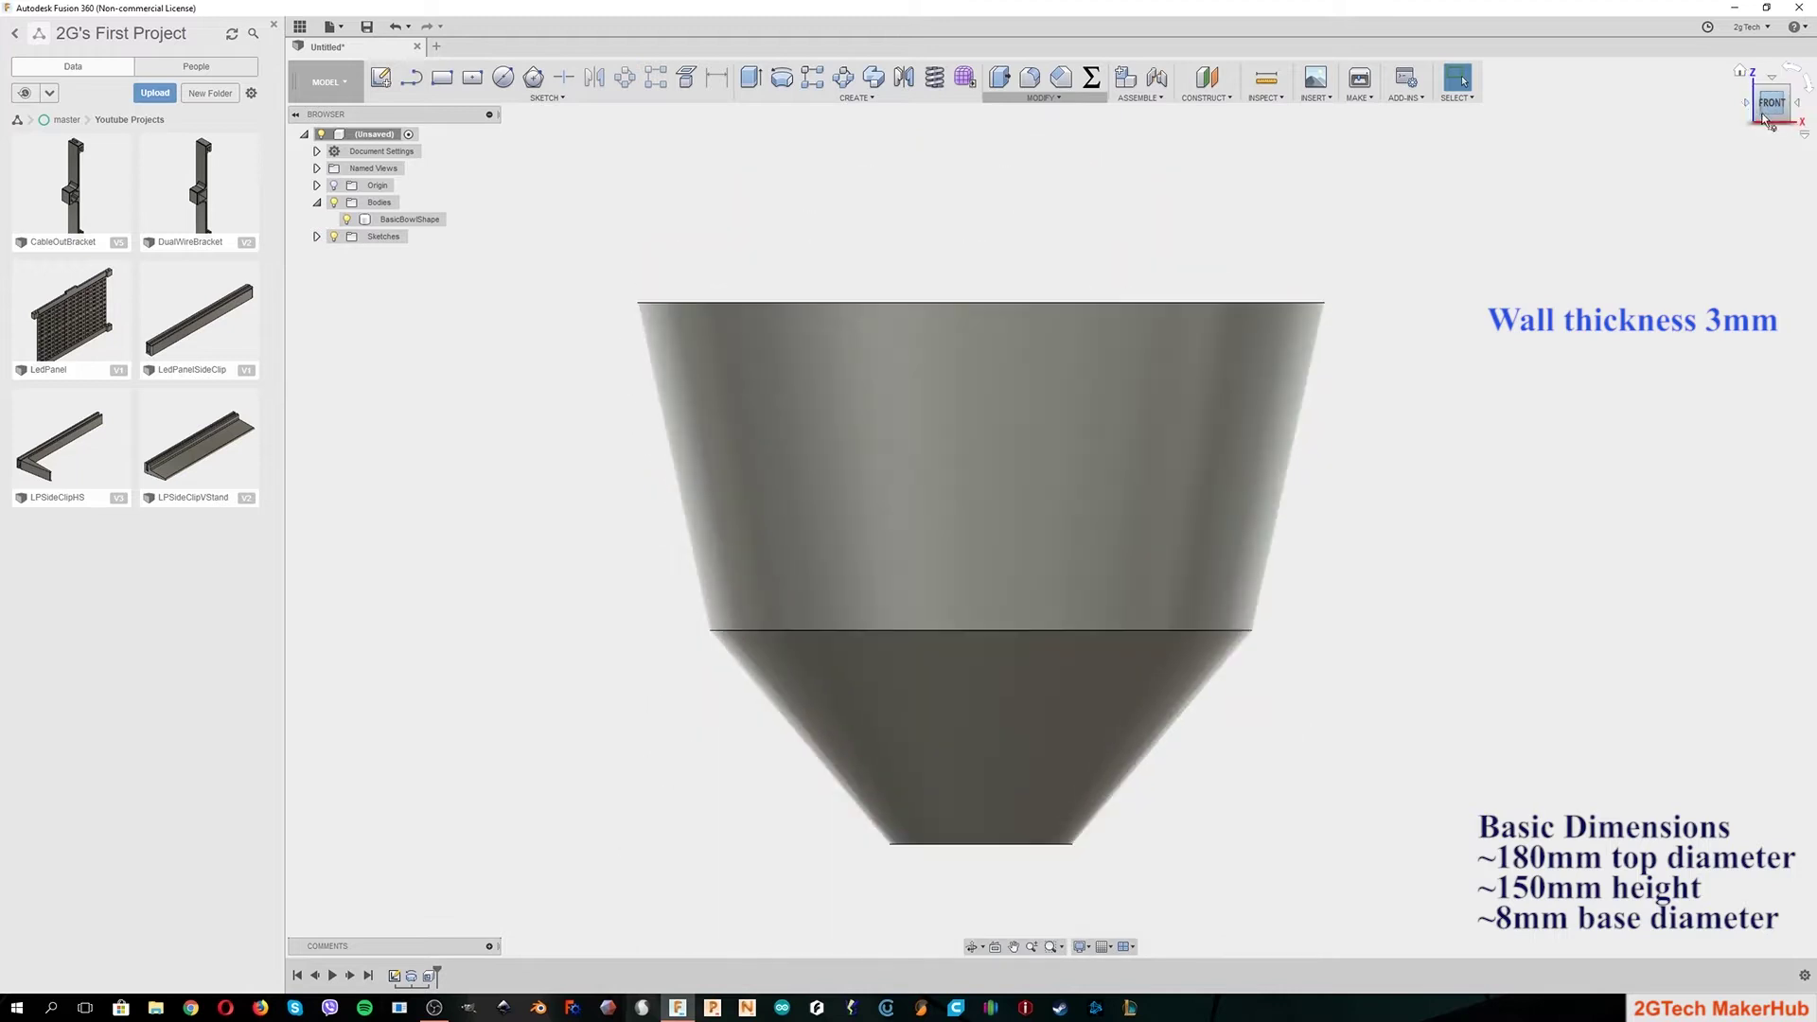
left_click(1759, 91)
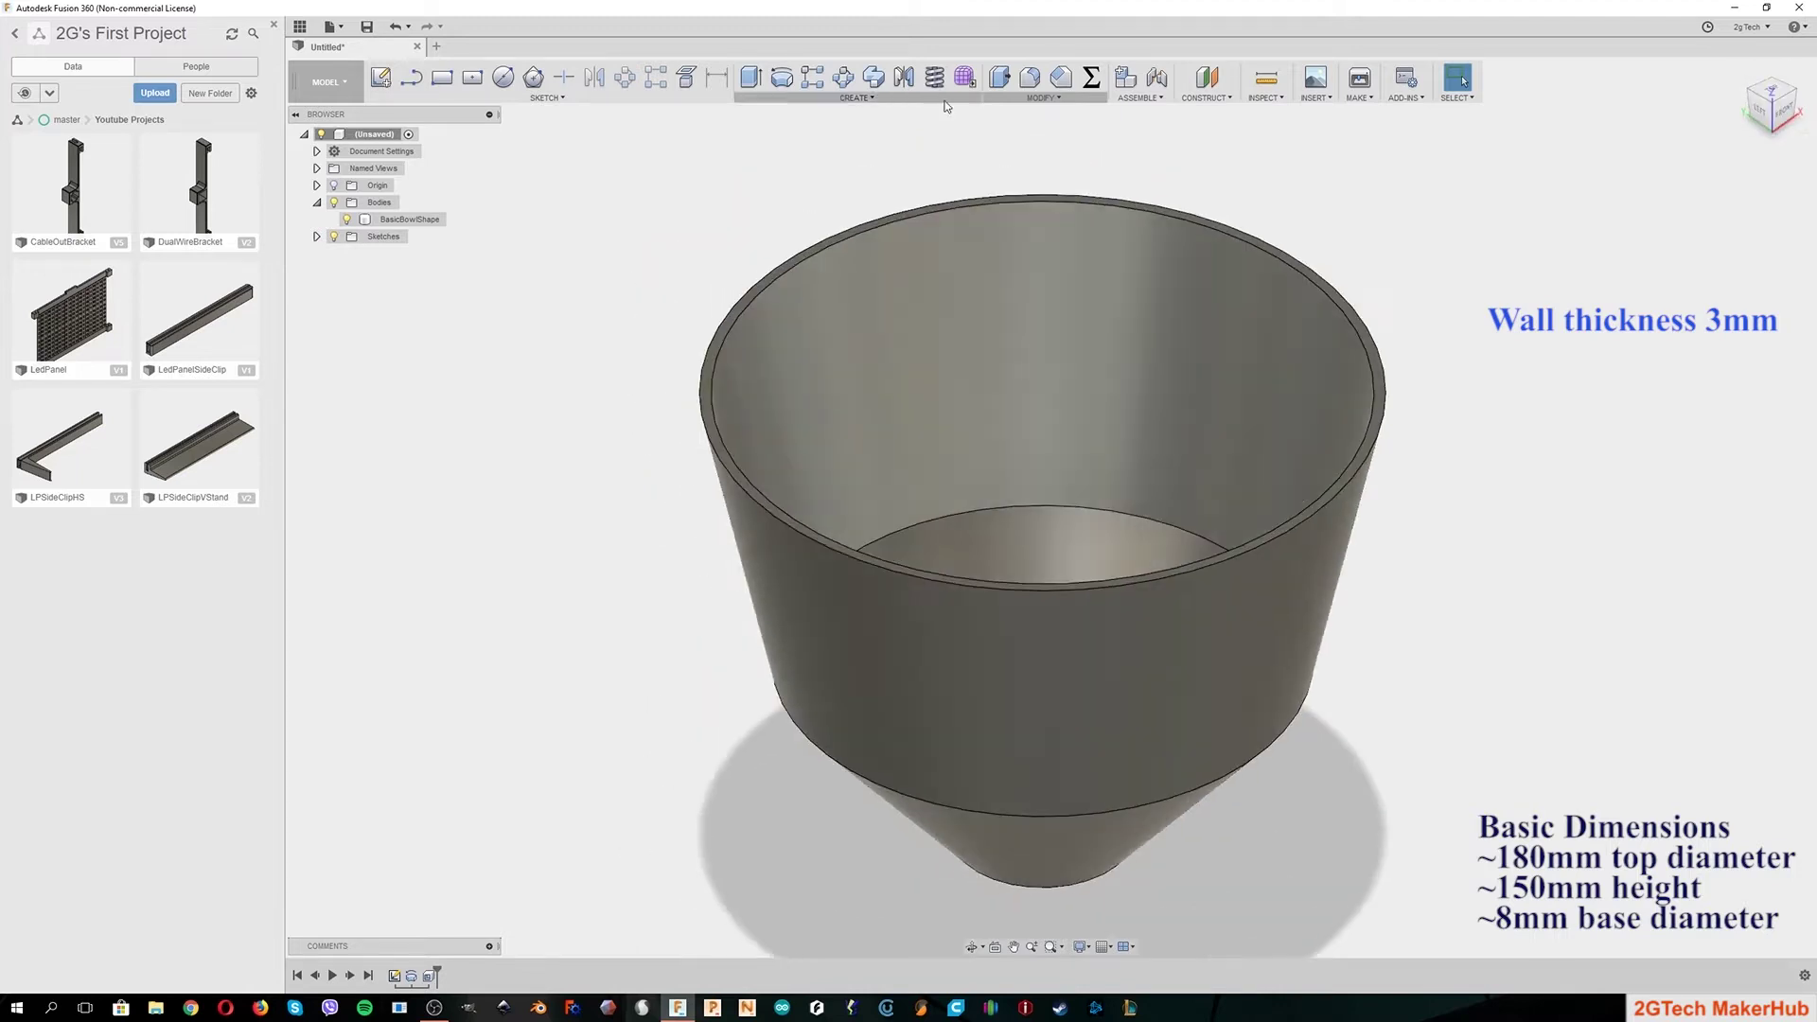
left_click(1031, 77)
left_click(974, 515)
left_click(777, 700)
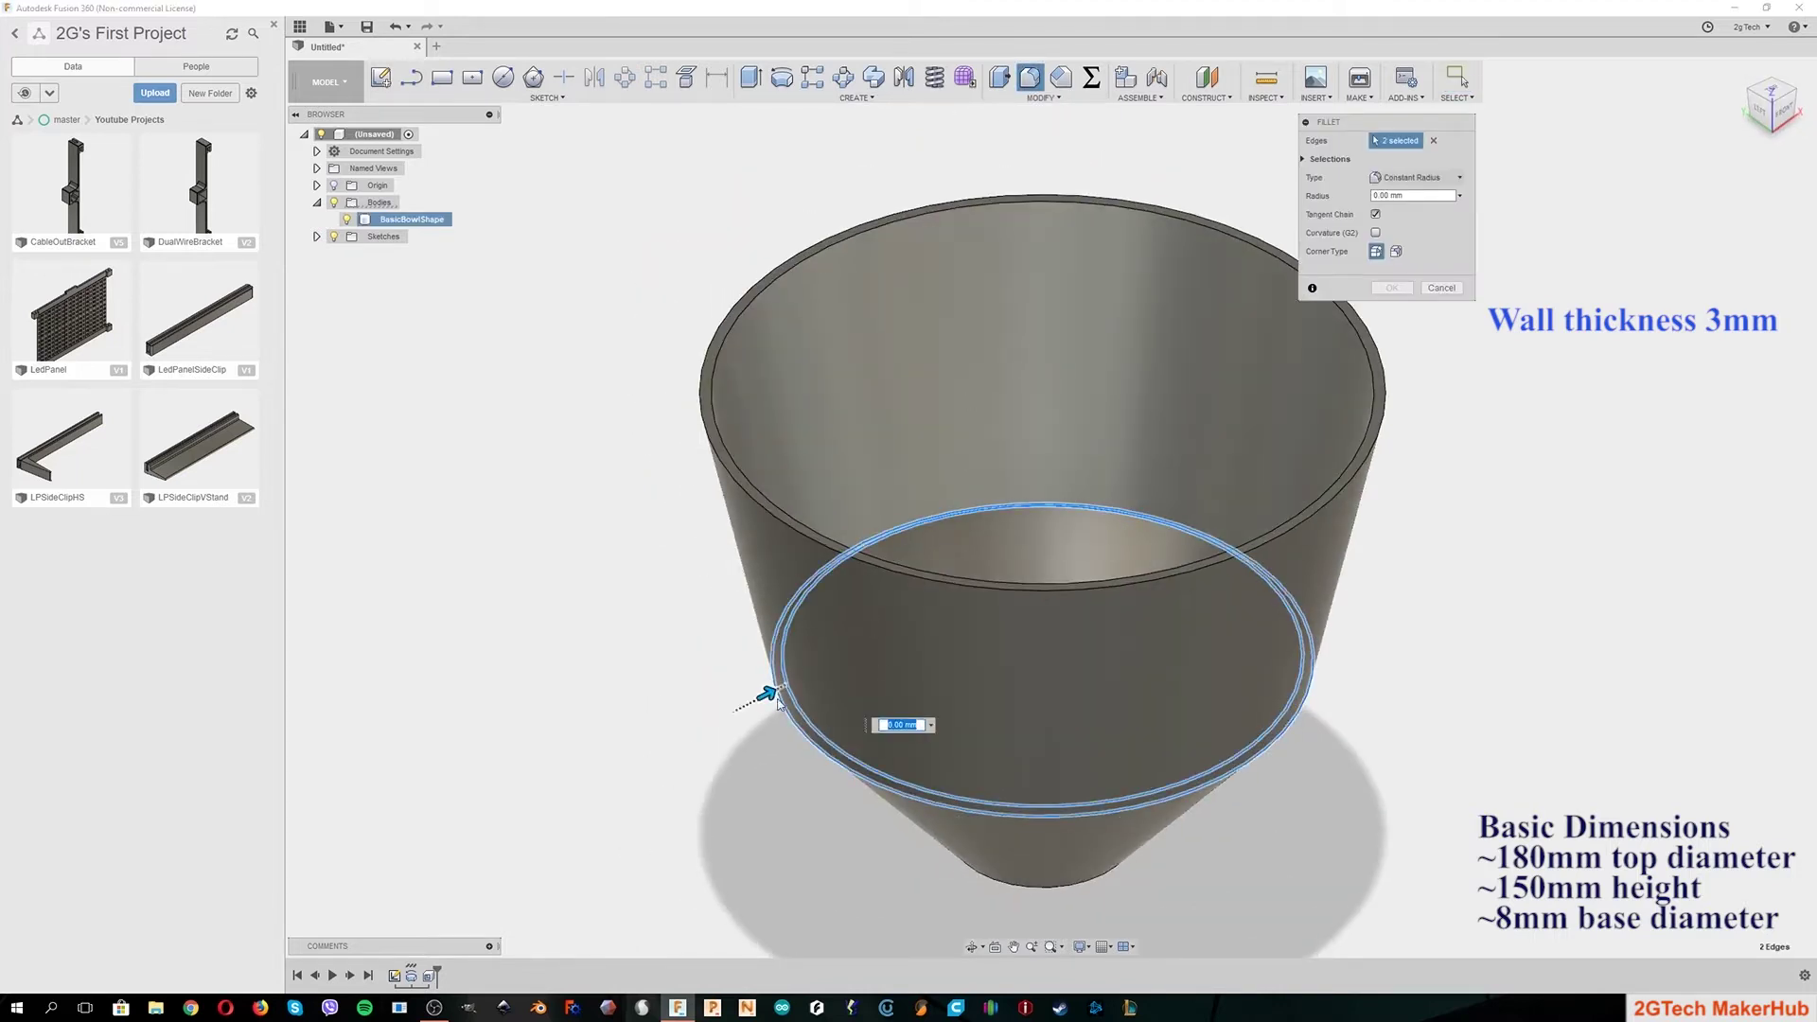
left_click_drag(774, 693, 782, 689)
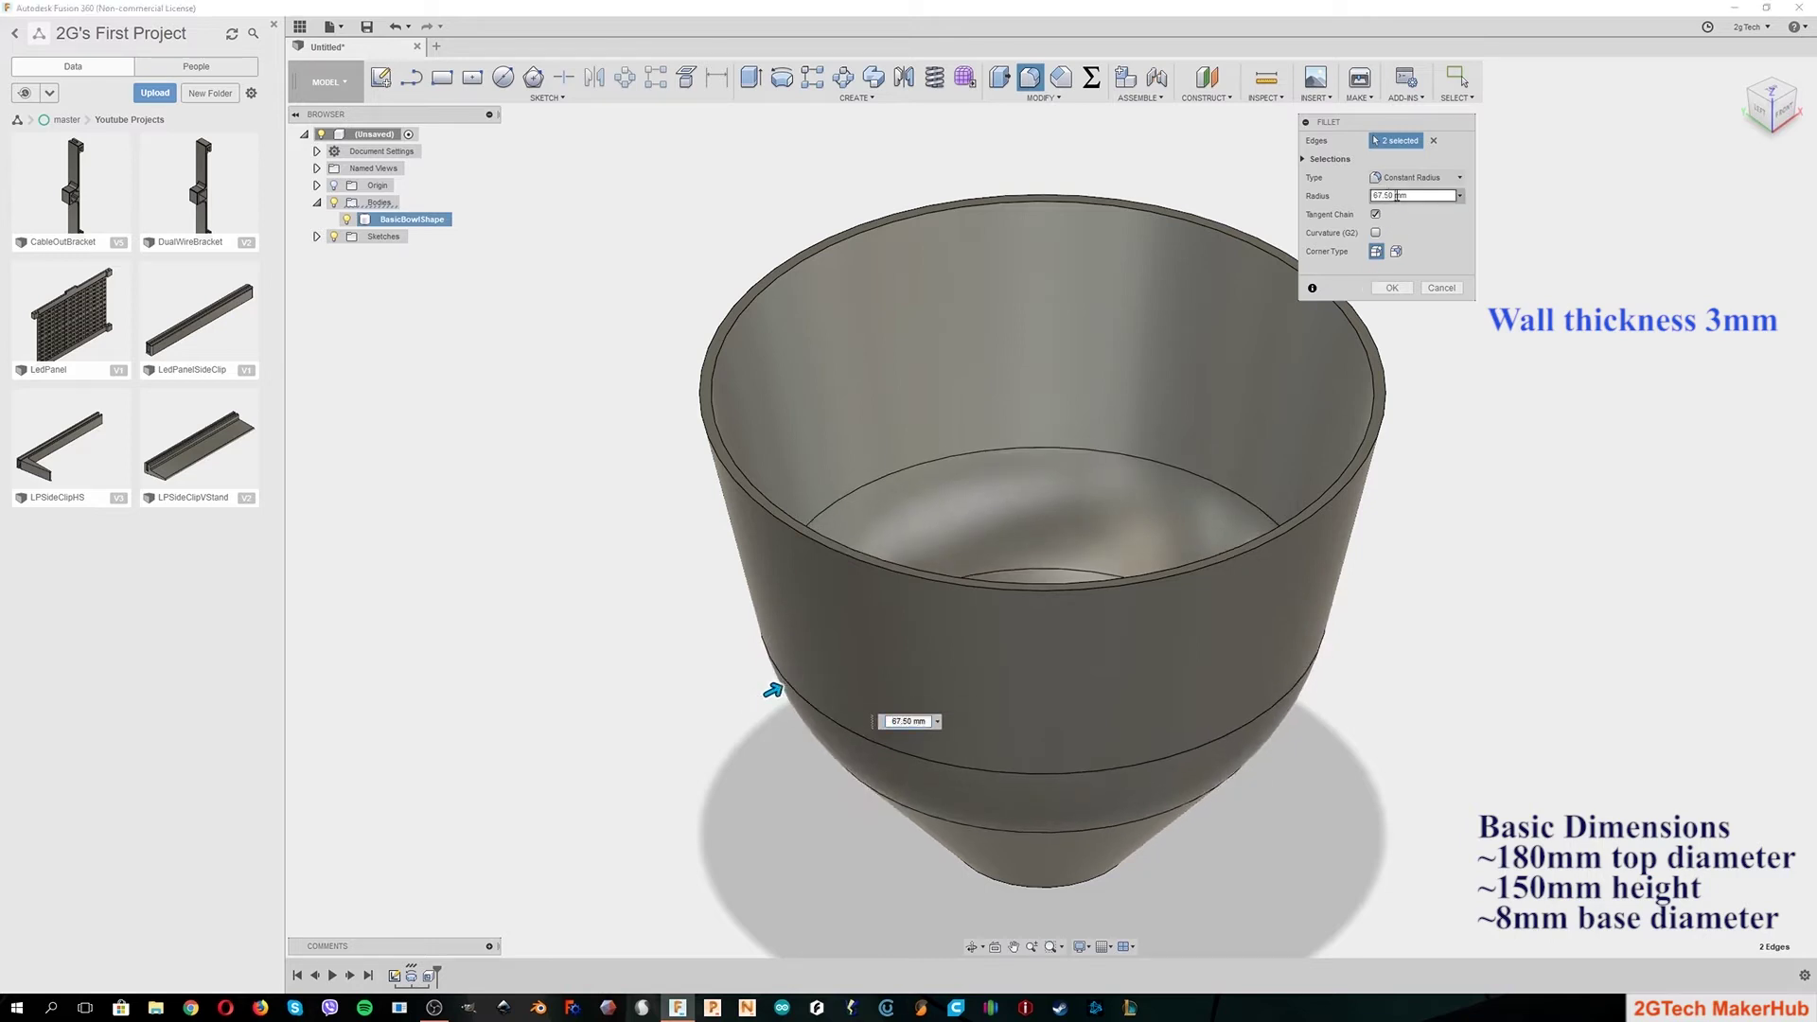
key("Return")
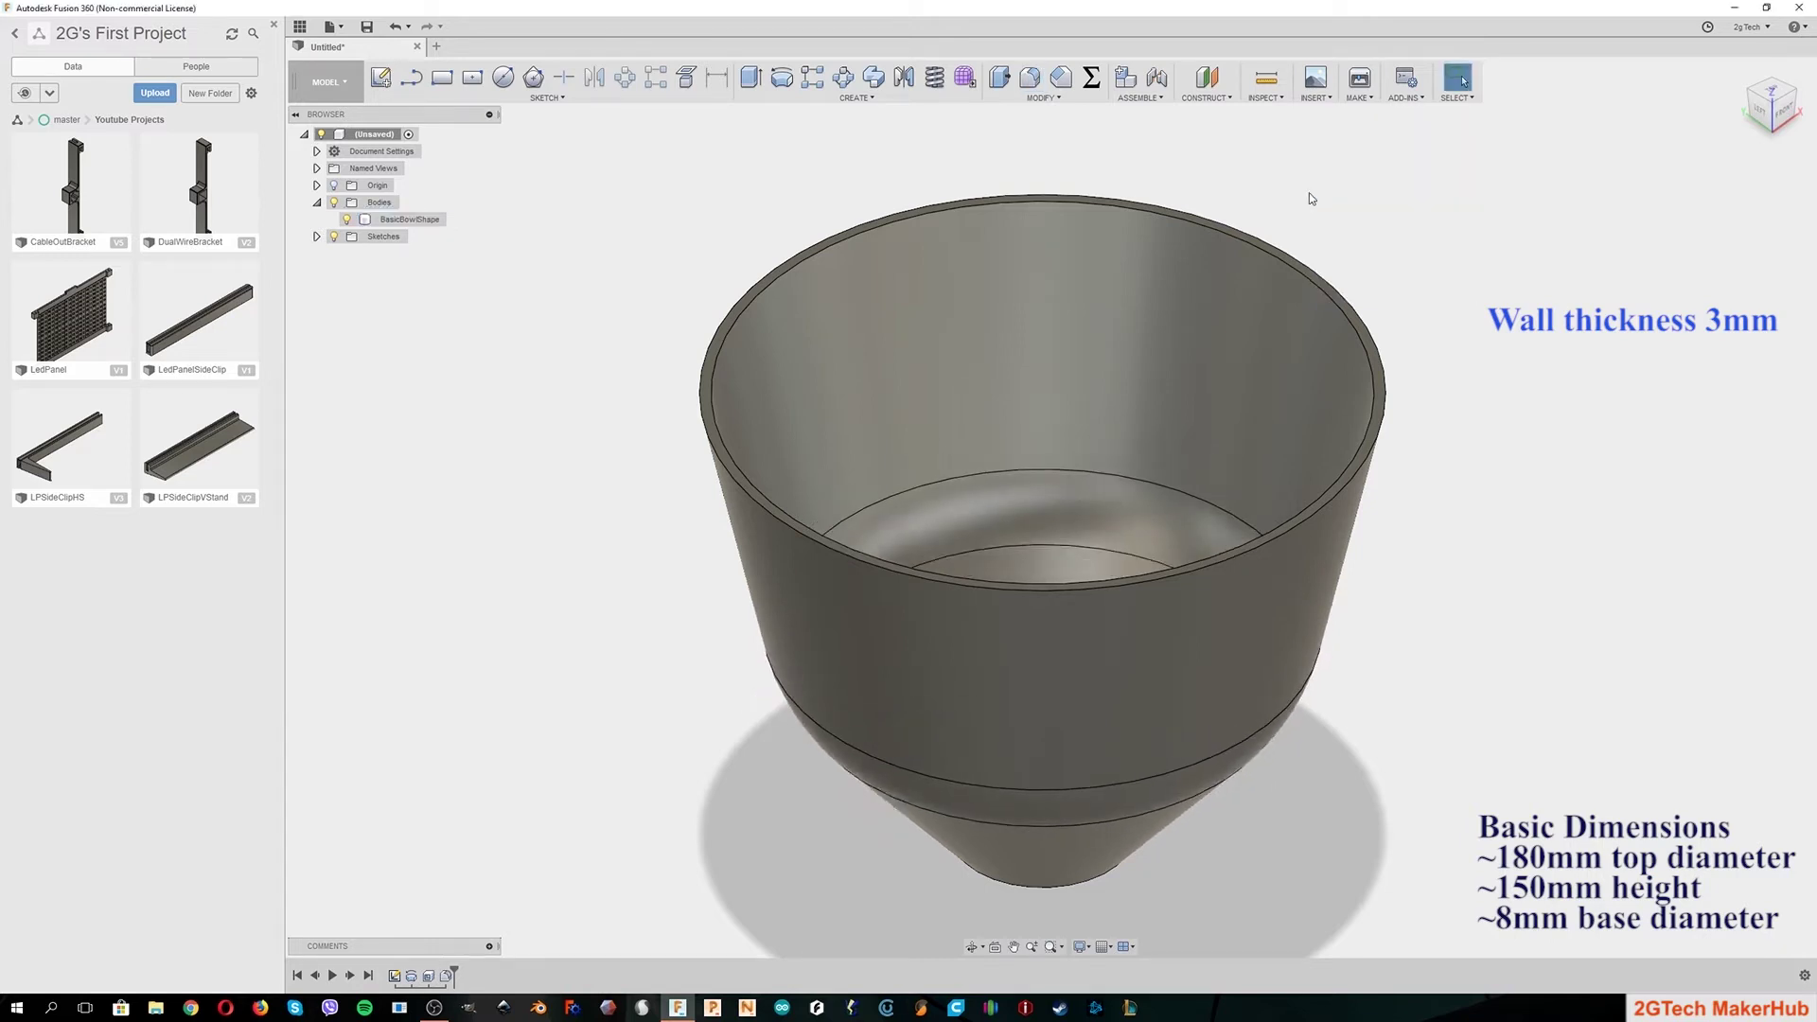
Step: Fillet the inner and outer edges of the top rim and the base opening with a 1 mm radius
left_click(1031, 77)
scroll(757, 279, "up", 3)
left_click(765, 294)
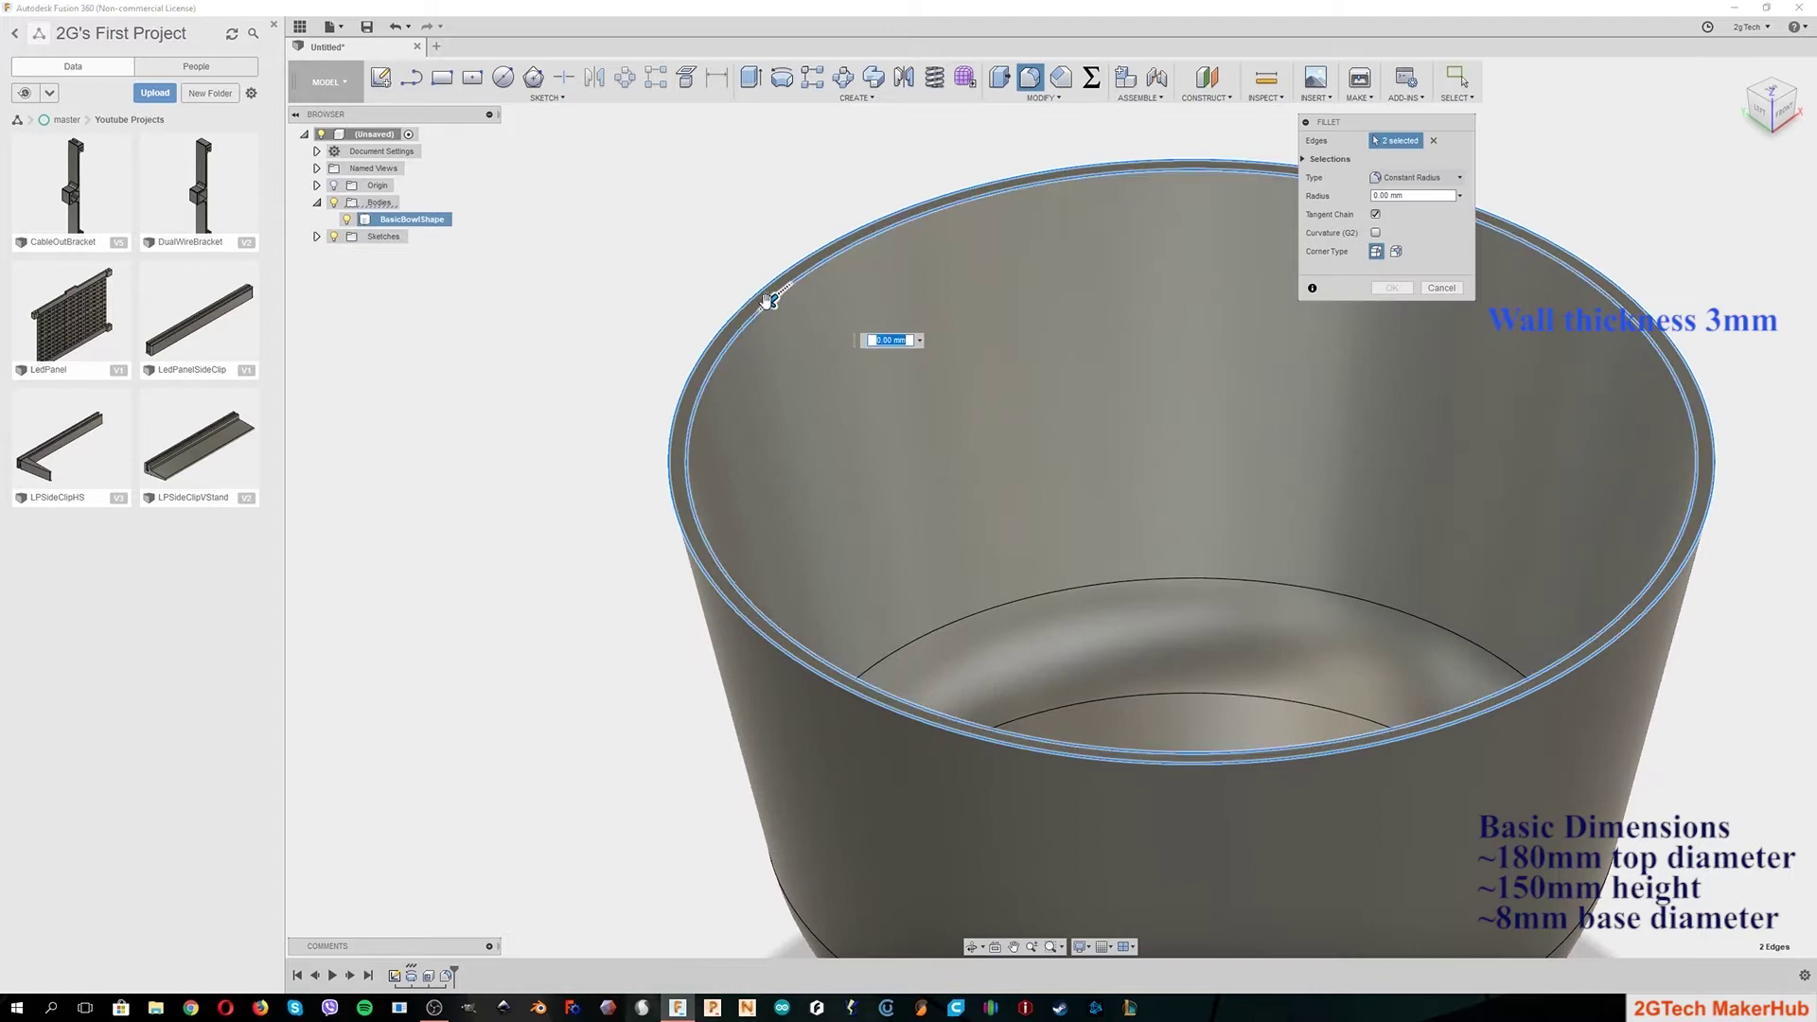
scroll(766, 301, "up", 3)
left_click_drag(766, 302, 767, 309)
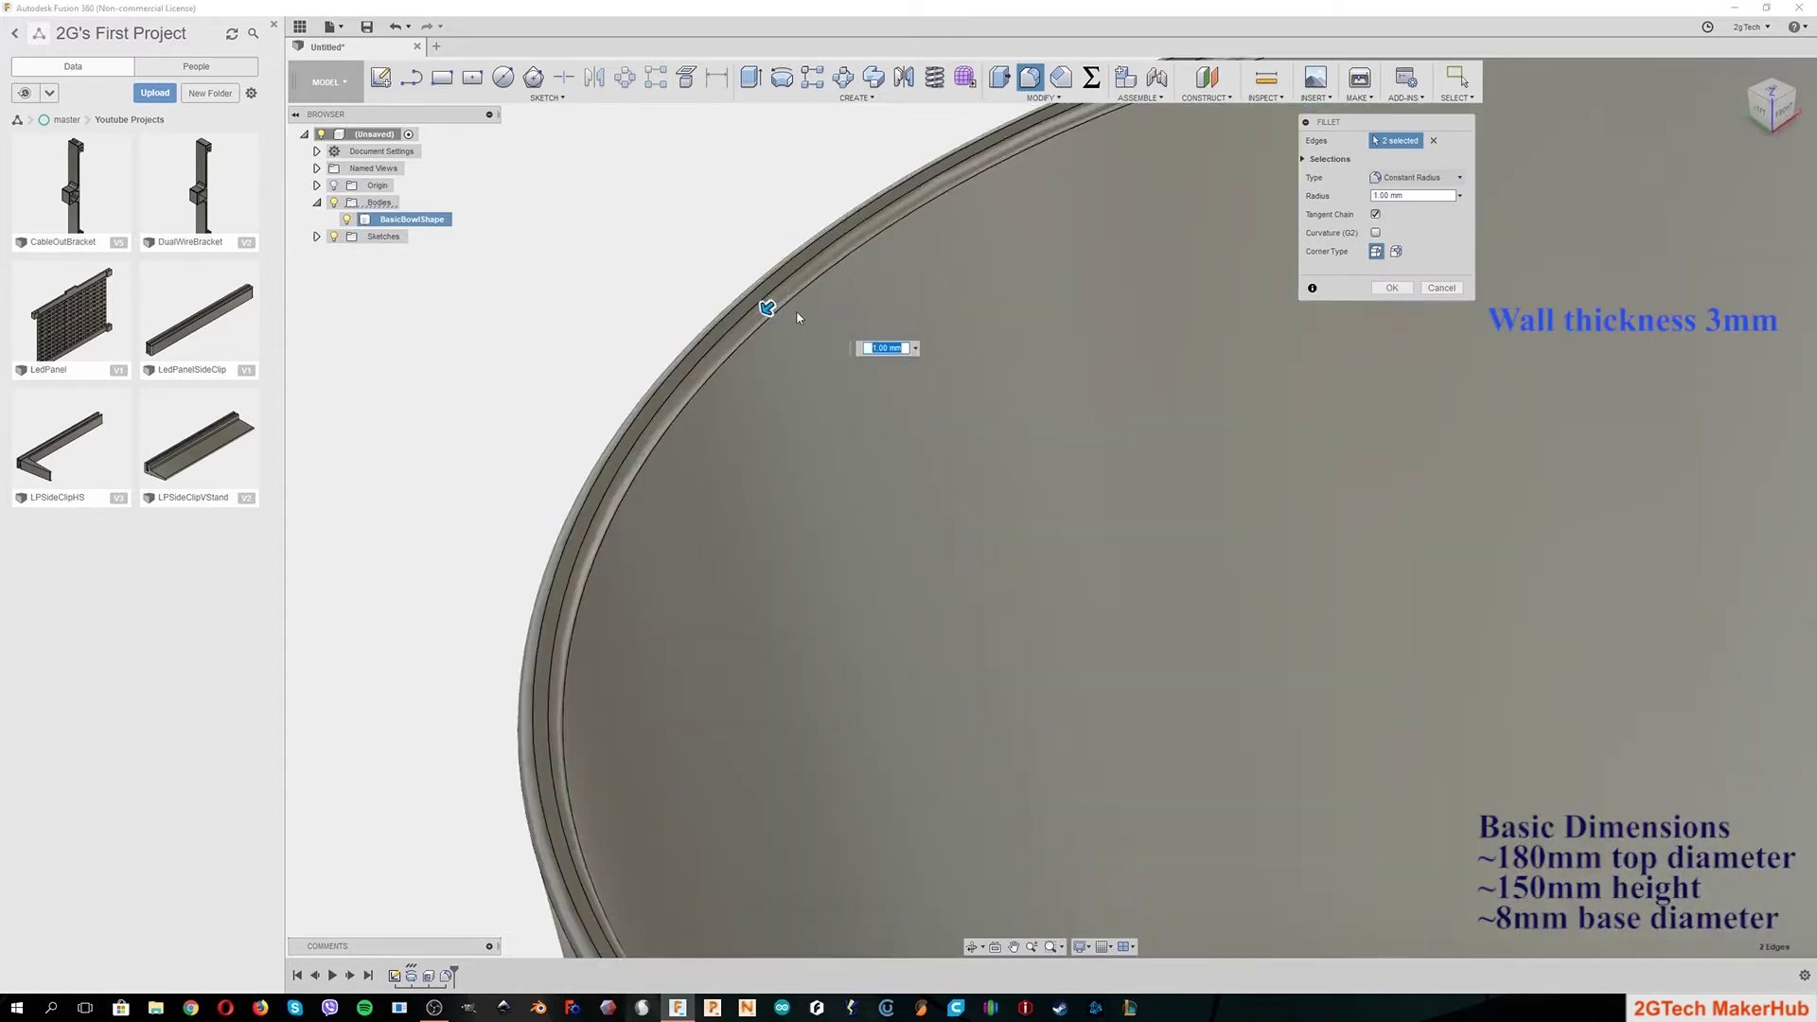
scroll(1041, 379, "down", 5)
left_click(1772, 133)
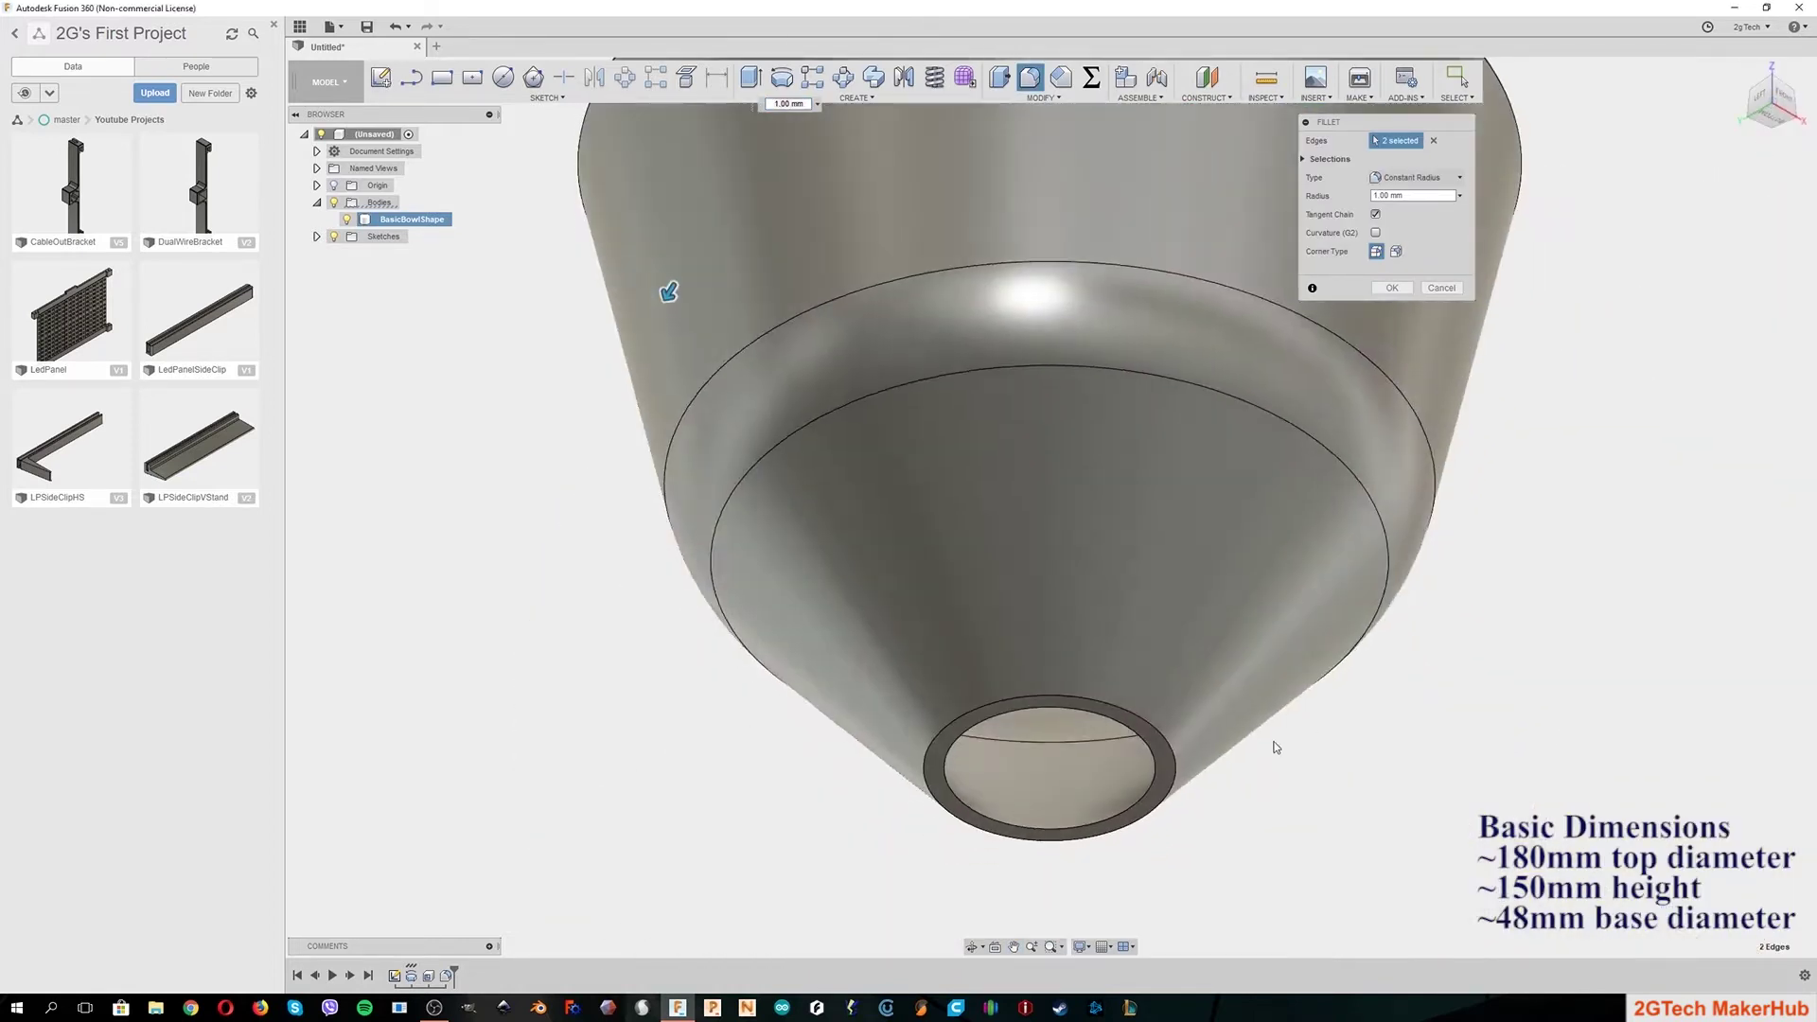
left_click(1041, 687)
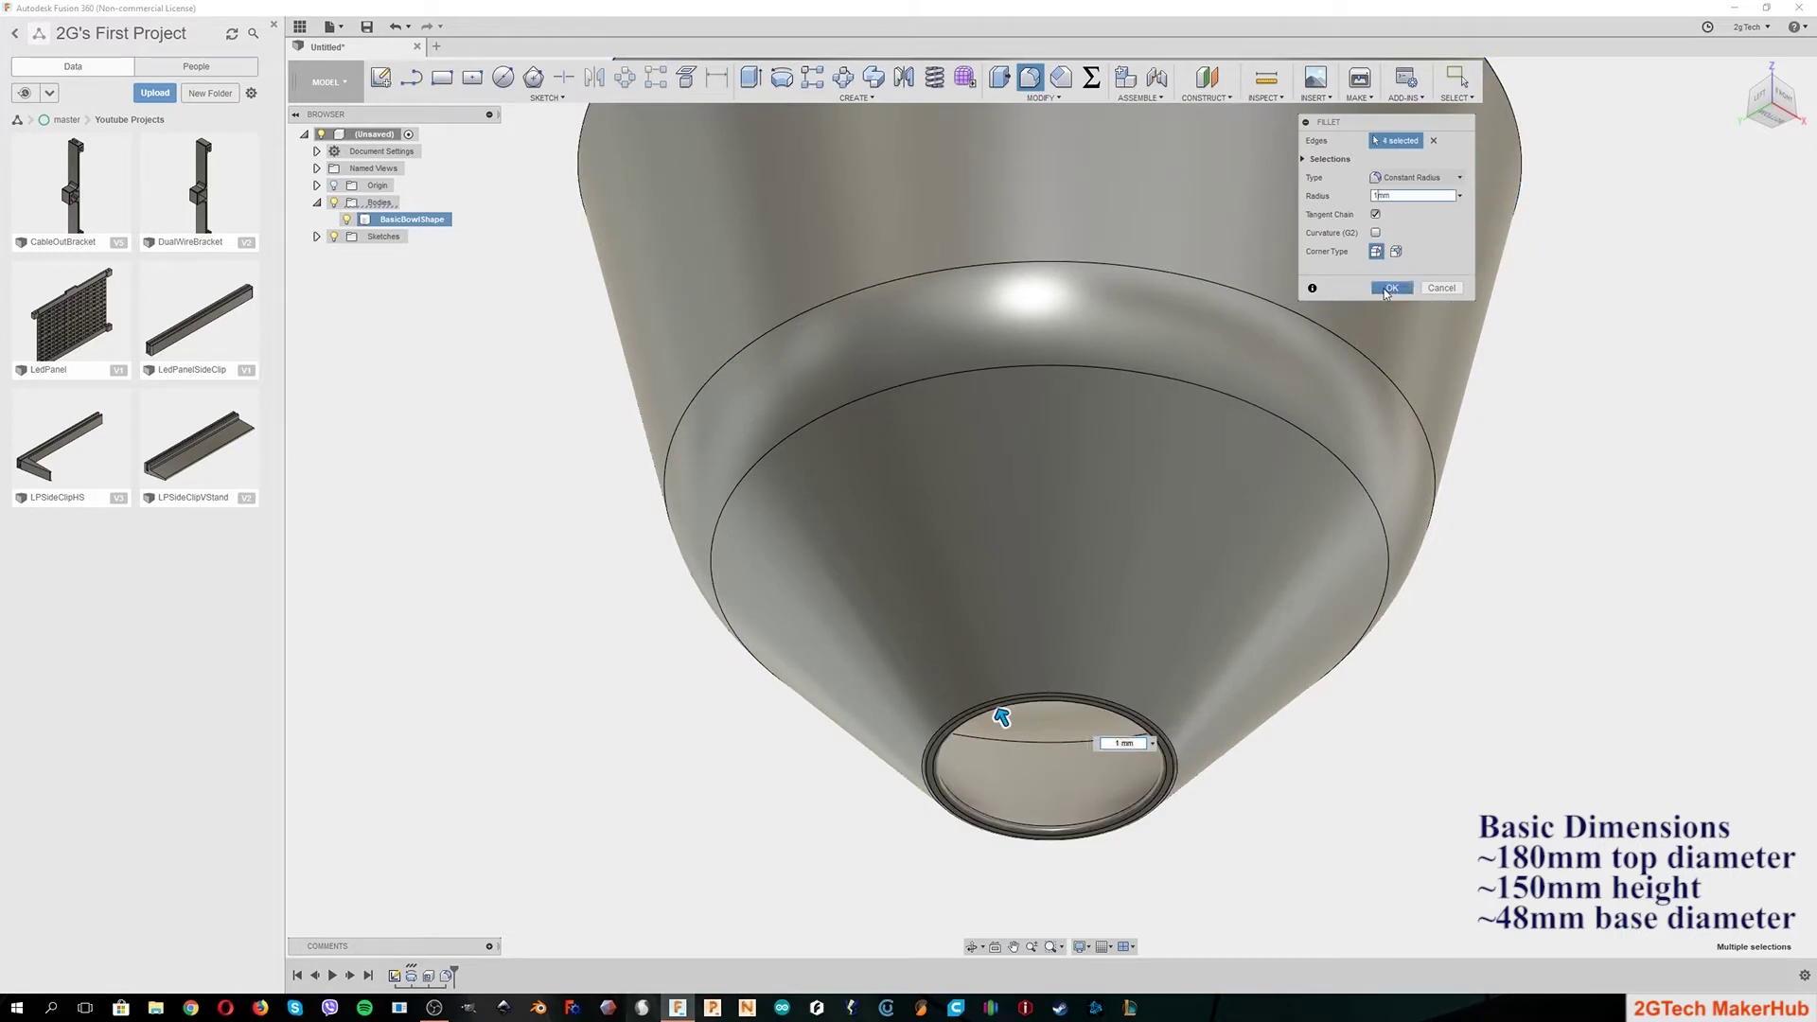
left_click(1389, 287)
Step: Edit the original profile sketch, moving the free wall corner slightly farther up and outward, and finish the sketch
left_click(1760, 124)
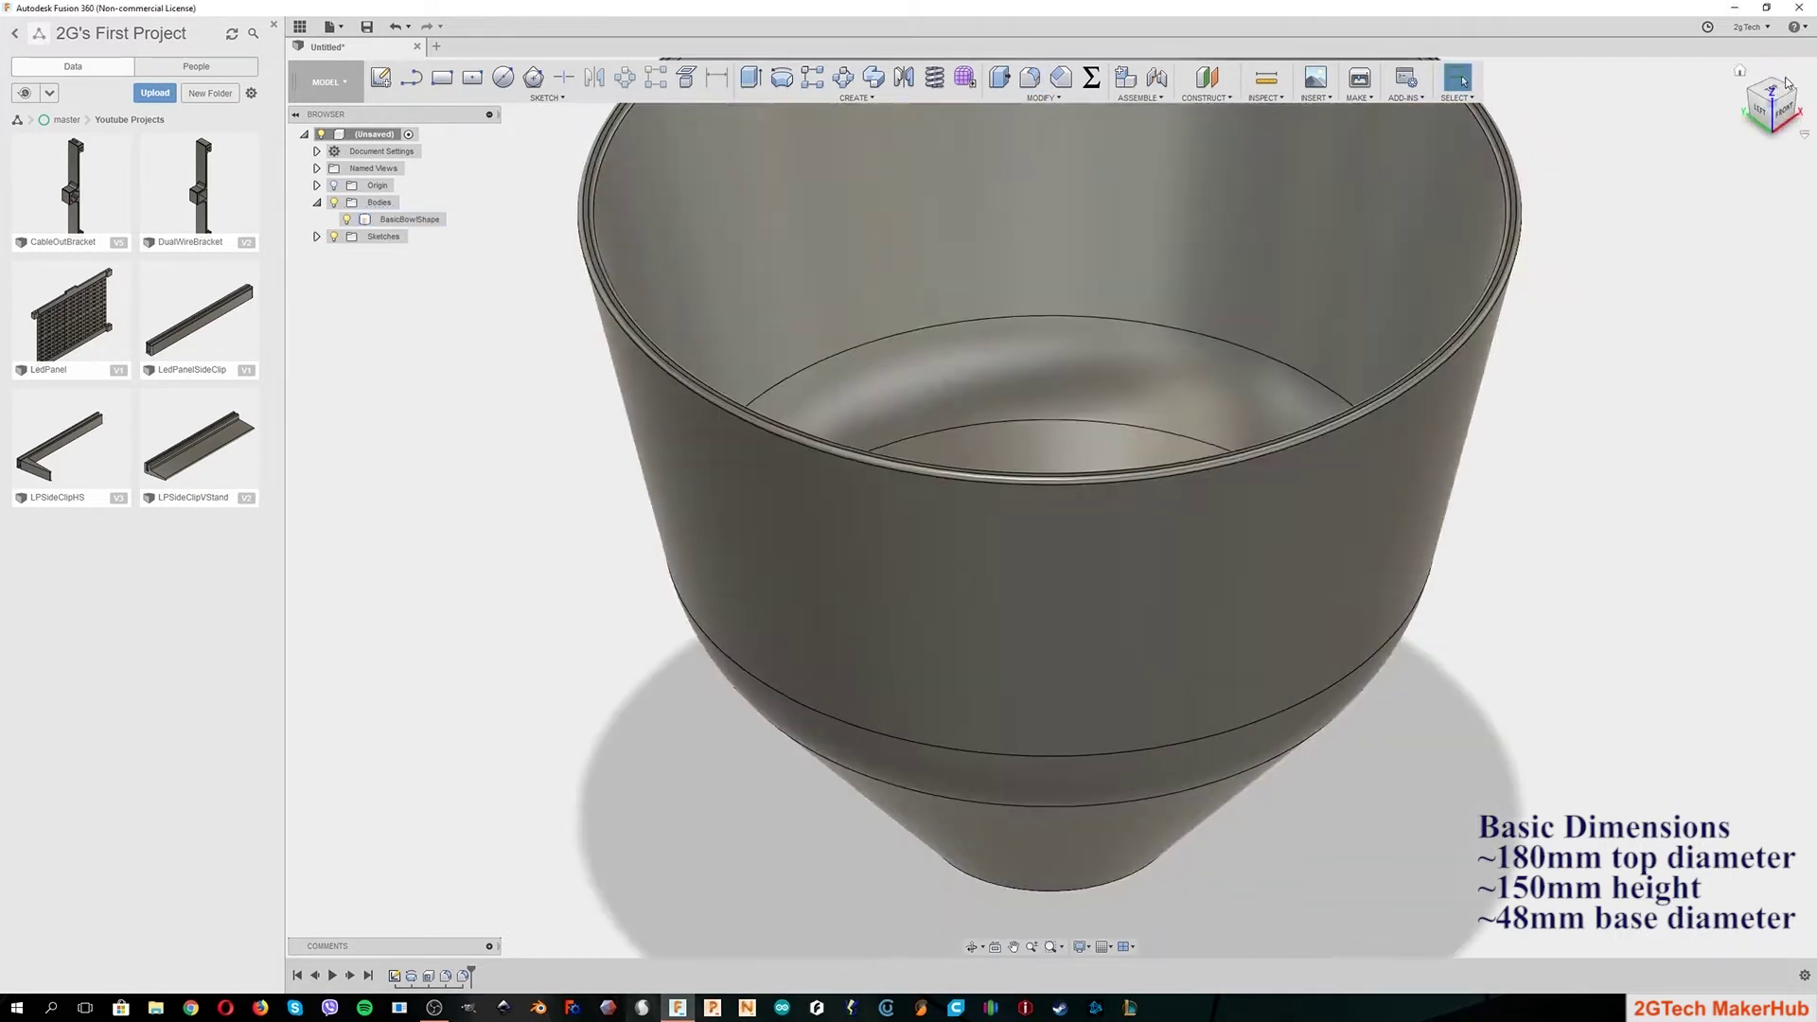
left_click(1761, 124)
double_click(394, 974)
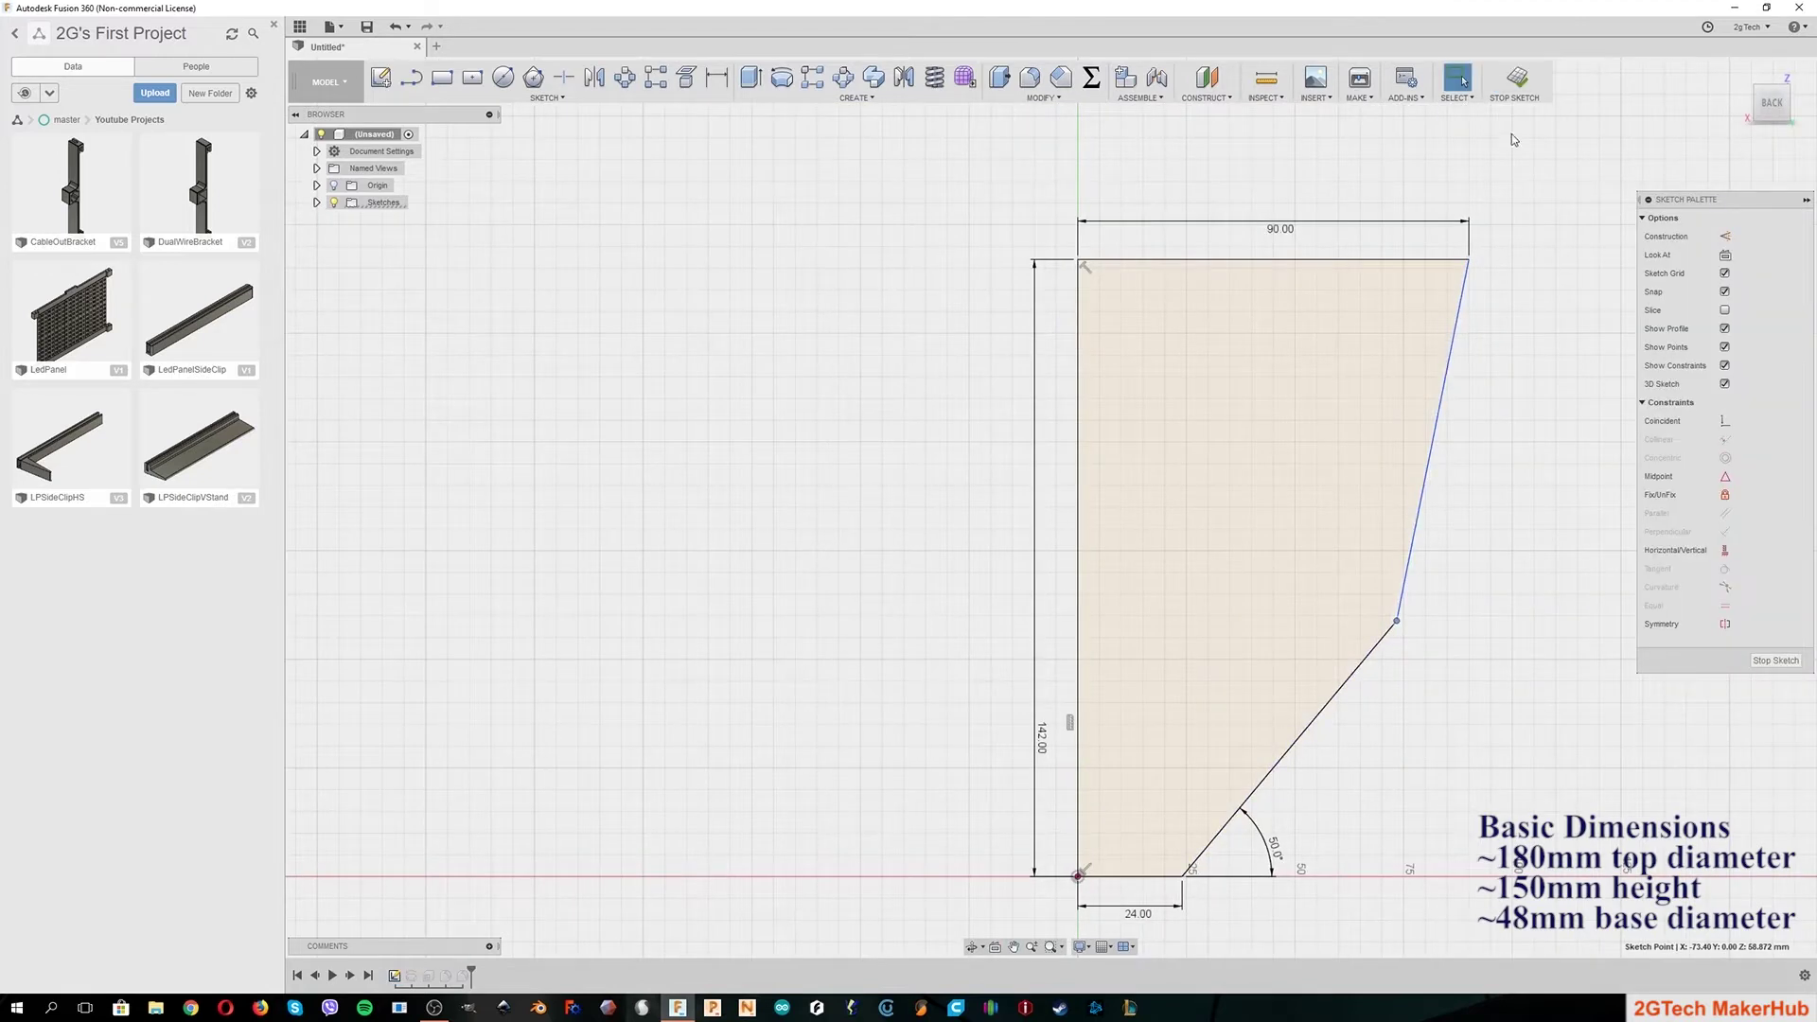
left_click(1521, 83)
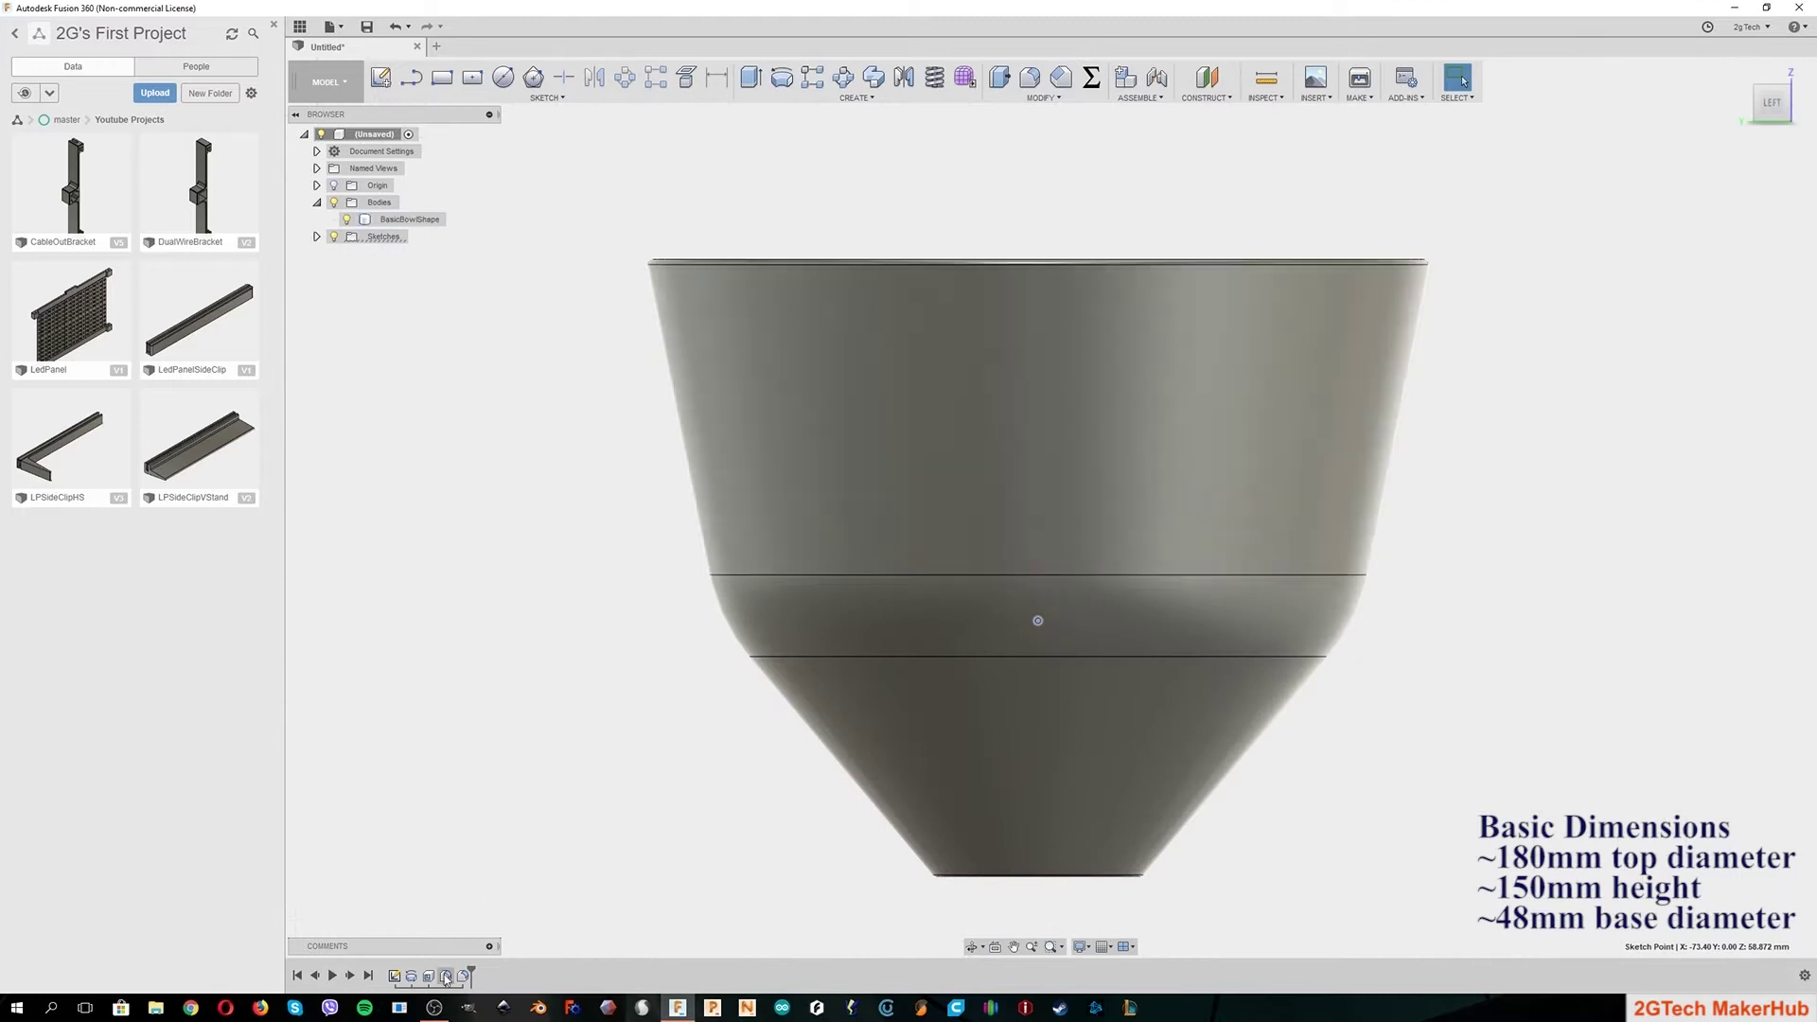
Step: Edit the fillet between the upper wall and the cone, setting its radius to 88 mm
double_click(445, 976)
type("88mm")
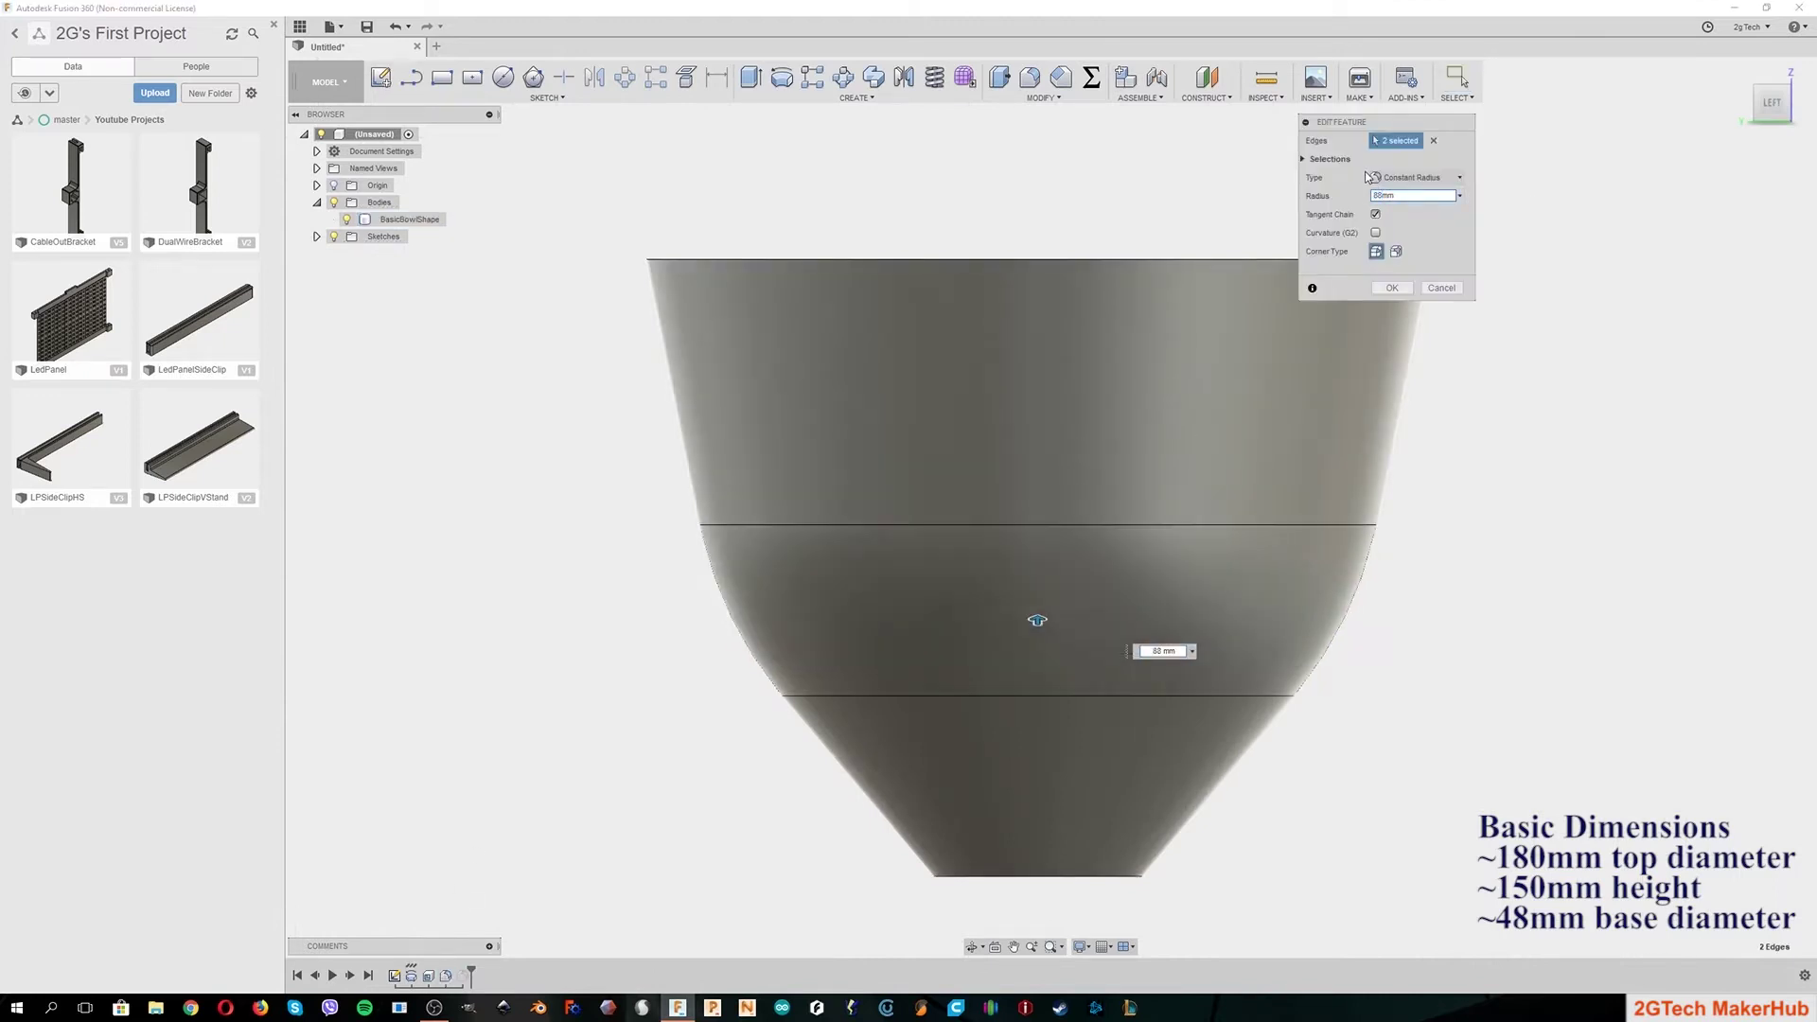
key("Return")
Step: Export the bowl body for 3D printing as the mesh file BasicBowlshape.stl, without sending it to the print utility
left_click(1757, 94)
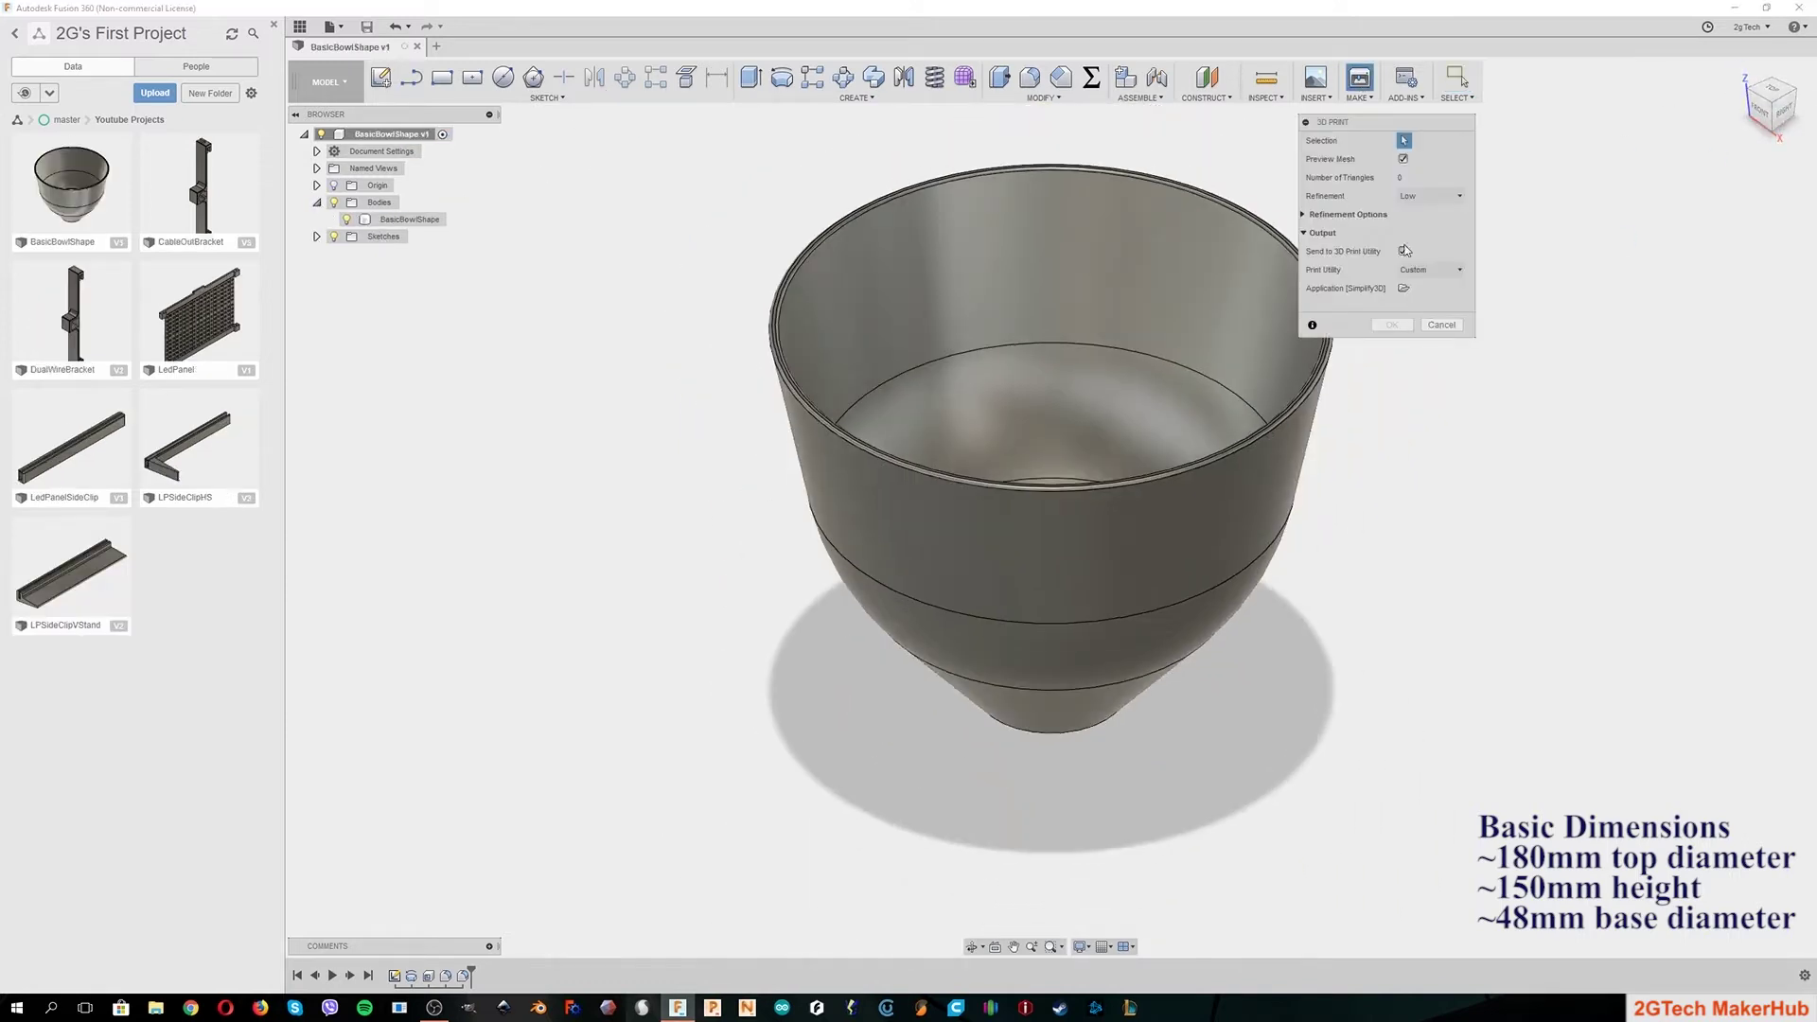
left_click(1404, 251)
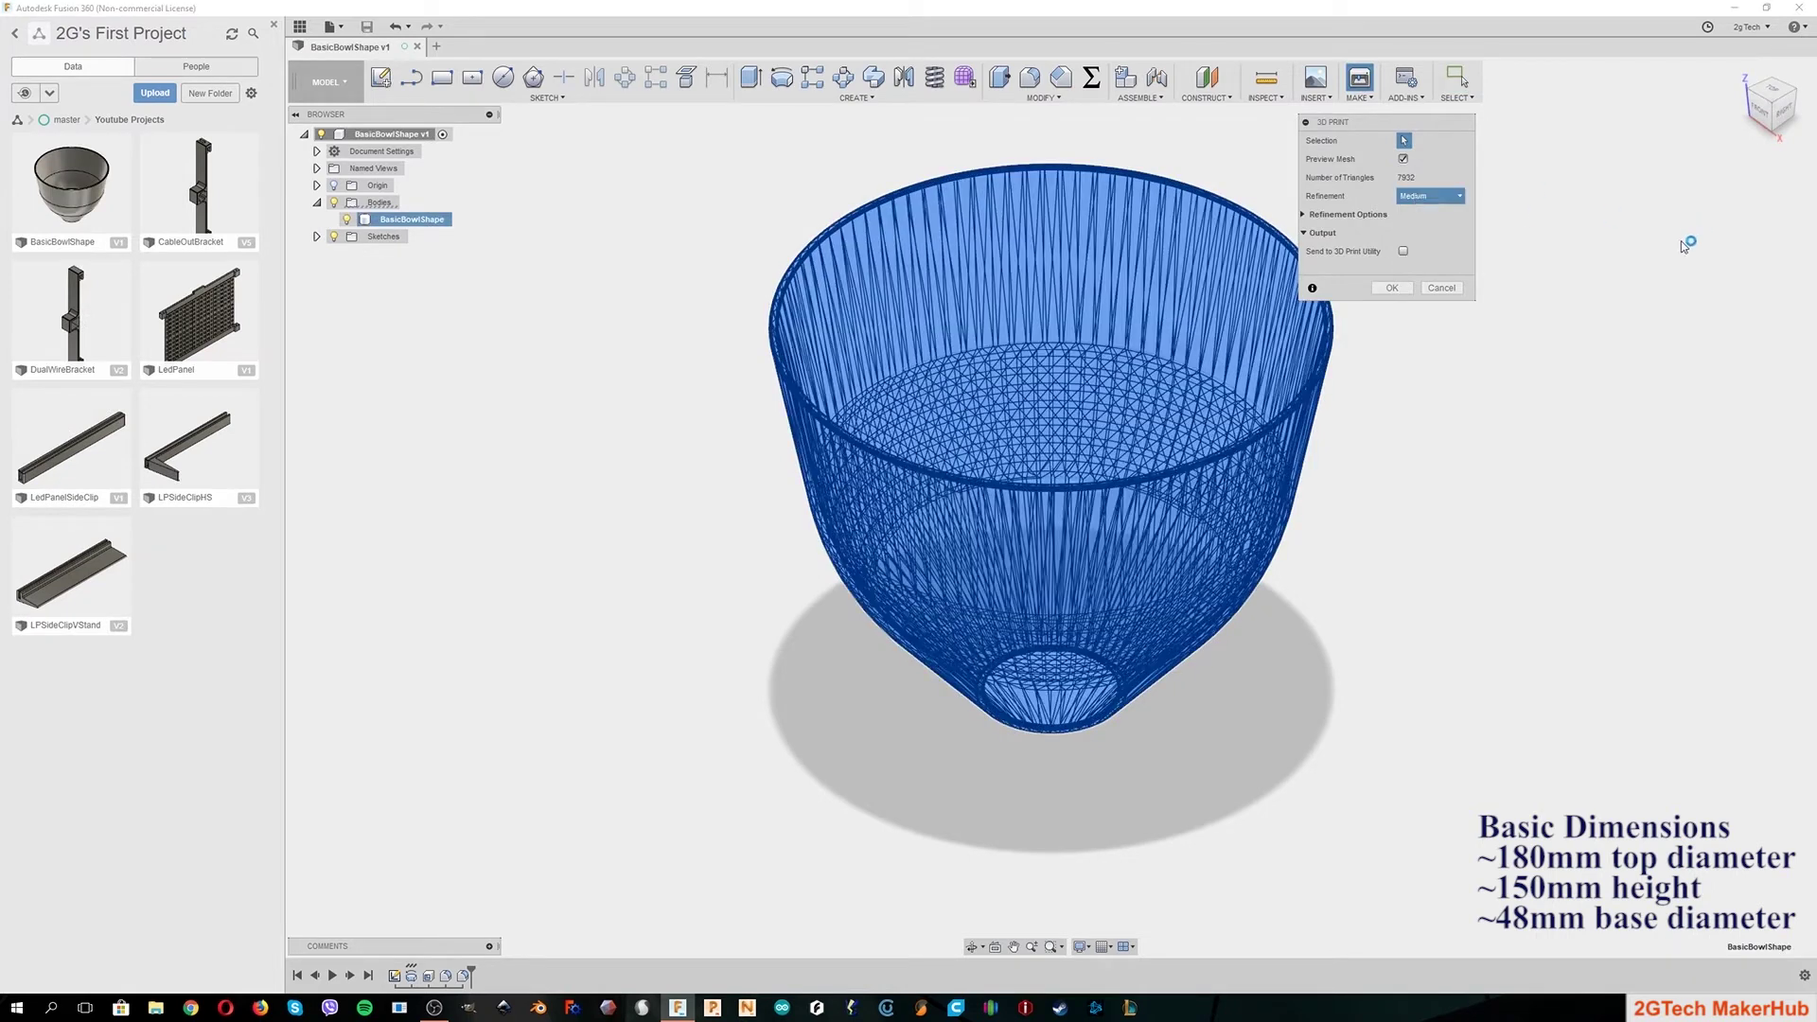
left_click(1432, 195)
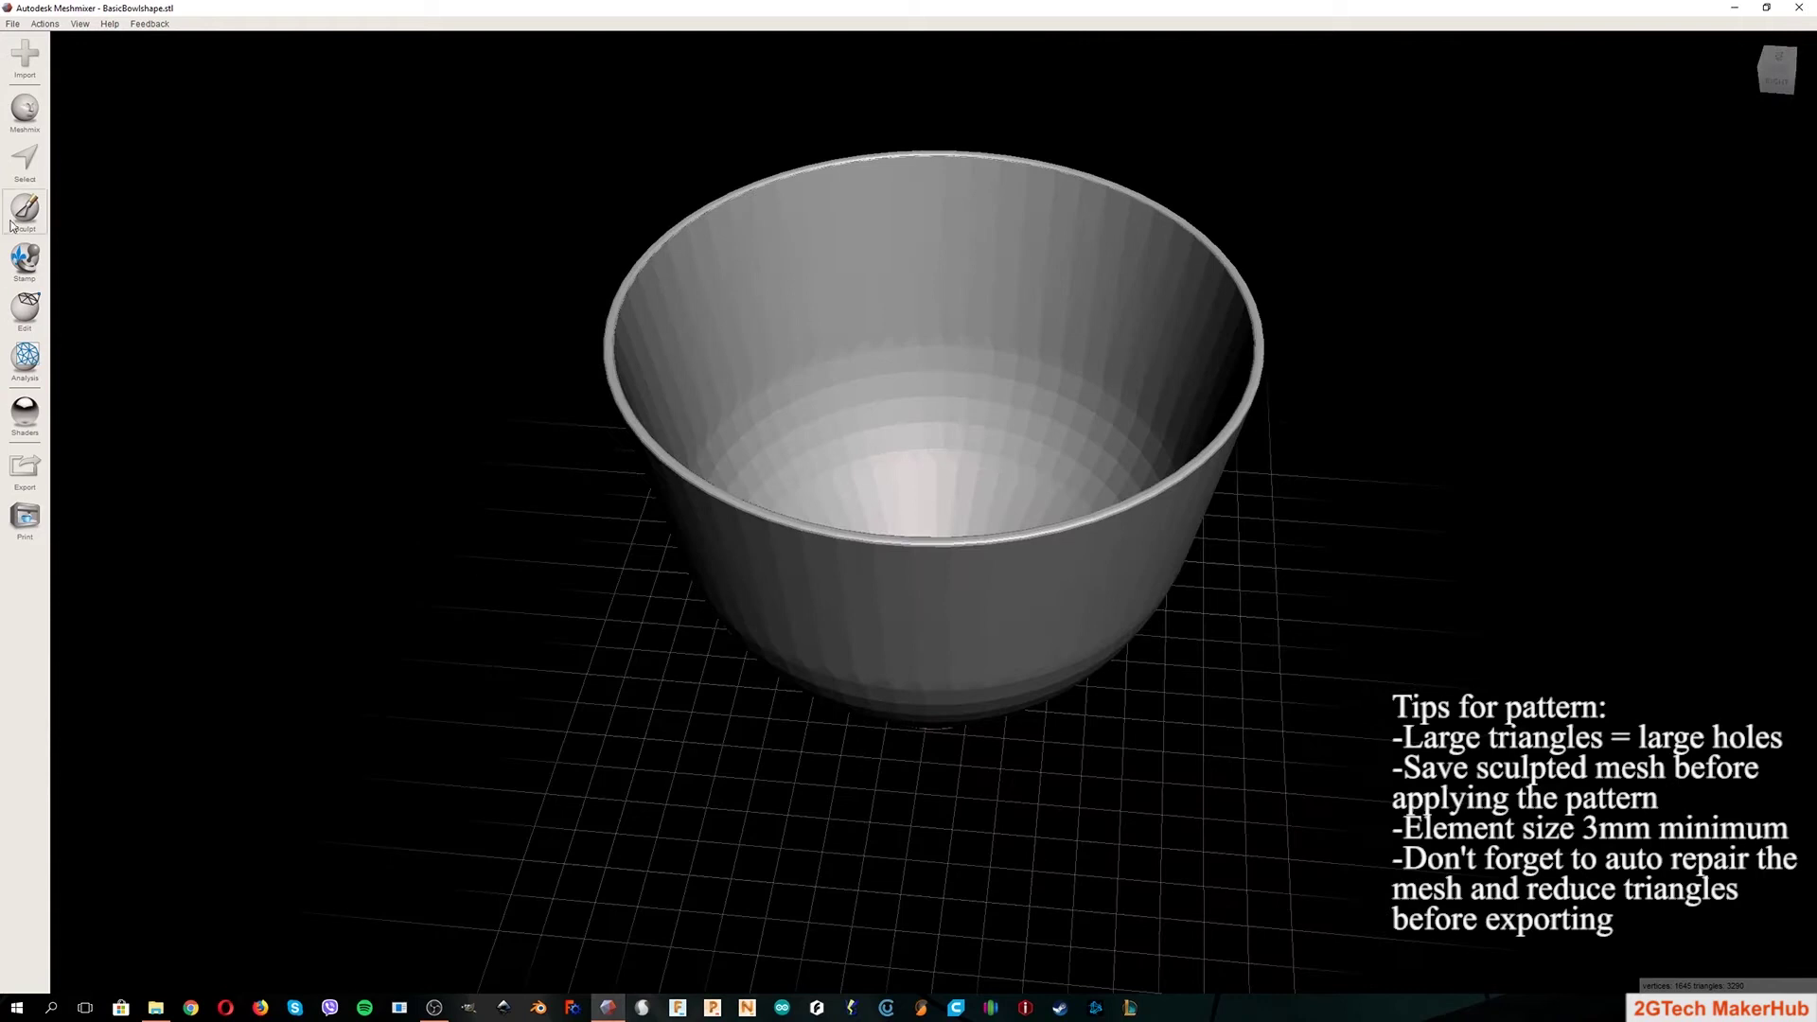
Step: In Meshmixer, choose a sculpting brush for the imported bowl mesh and set its size to the maximum
left_click(13, 221)
mouse_move(174, 76)
left_click(221, 360)
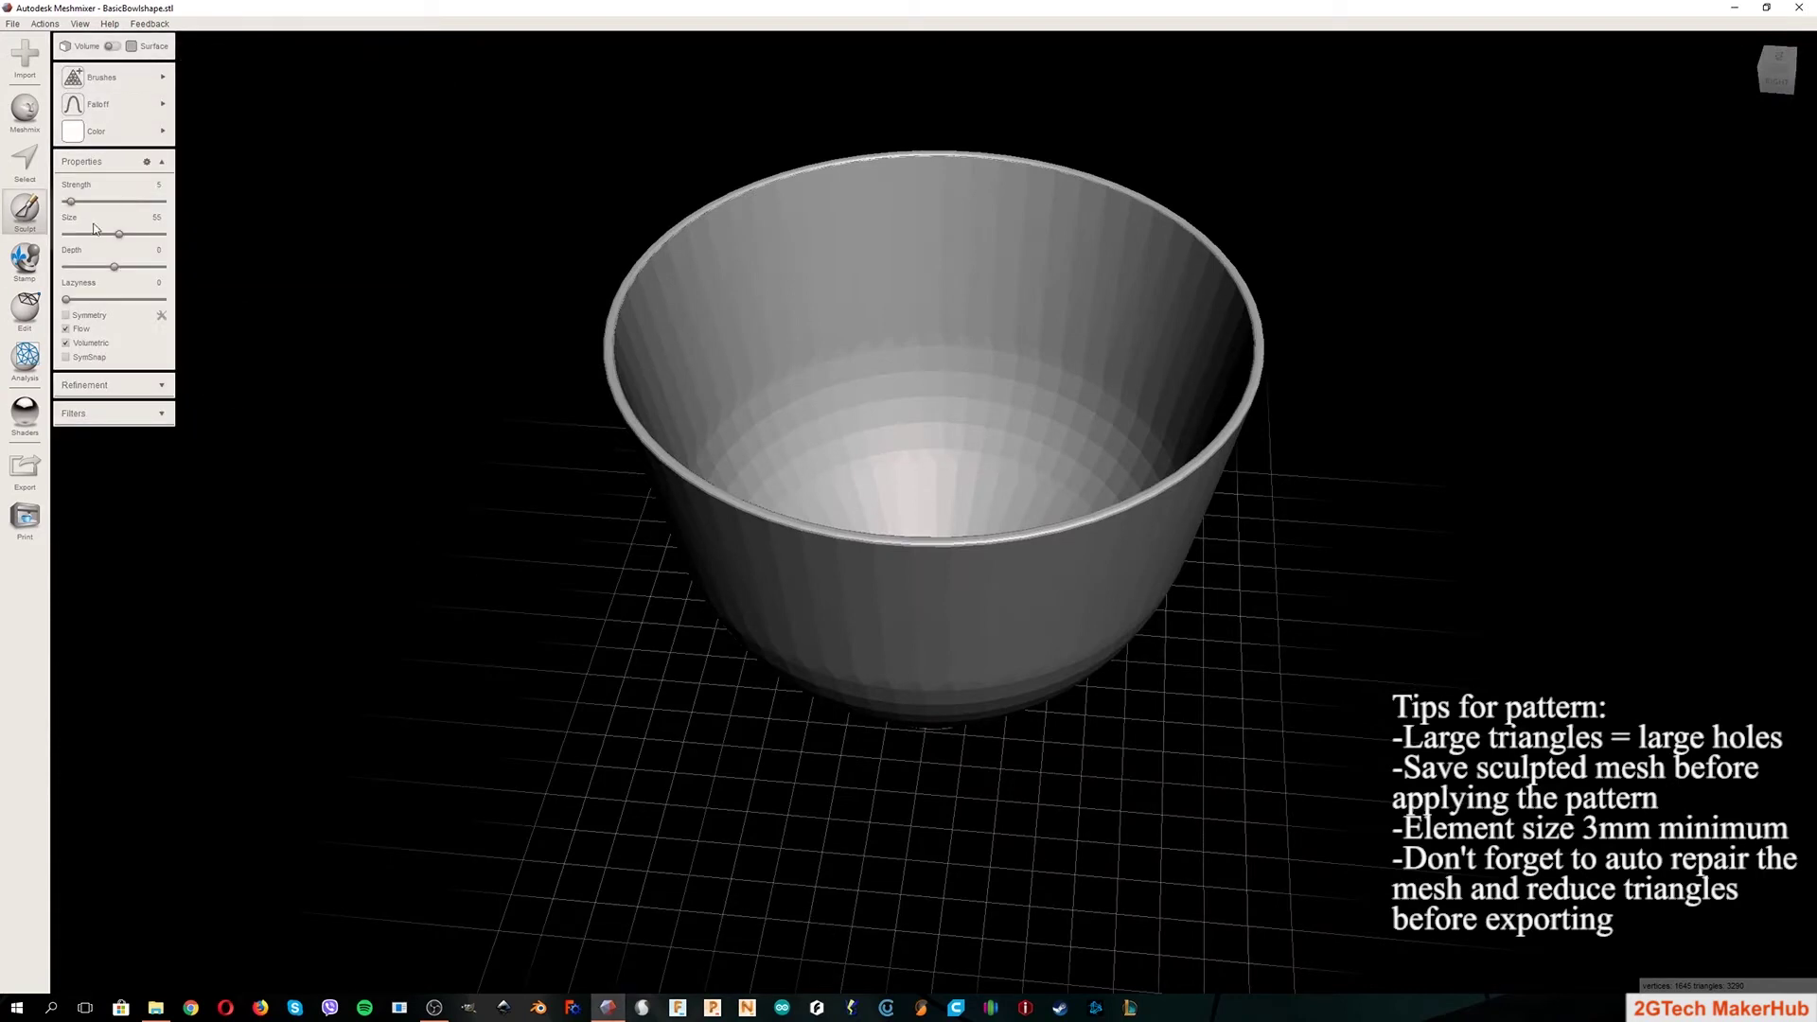
left_click_drag(118, 234, 184, 234)
Step: Sculpt around the bowl's rim and inner wall with the full-size brush until the regular facets turn irregular
mouse_move(956, 269)
left_mouse_down()
mouse_move(778, 258)
mouse_move(1112, 280)
mouse_move(960, 272)
left_mouse_up()
right_click_drag(958, 267, 978, 297)
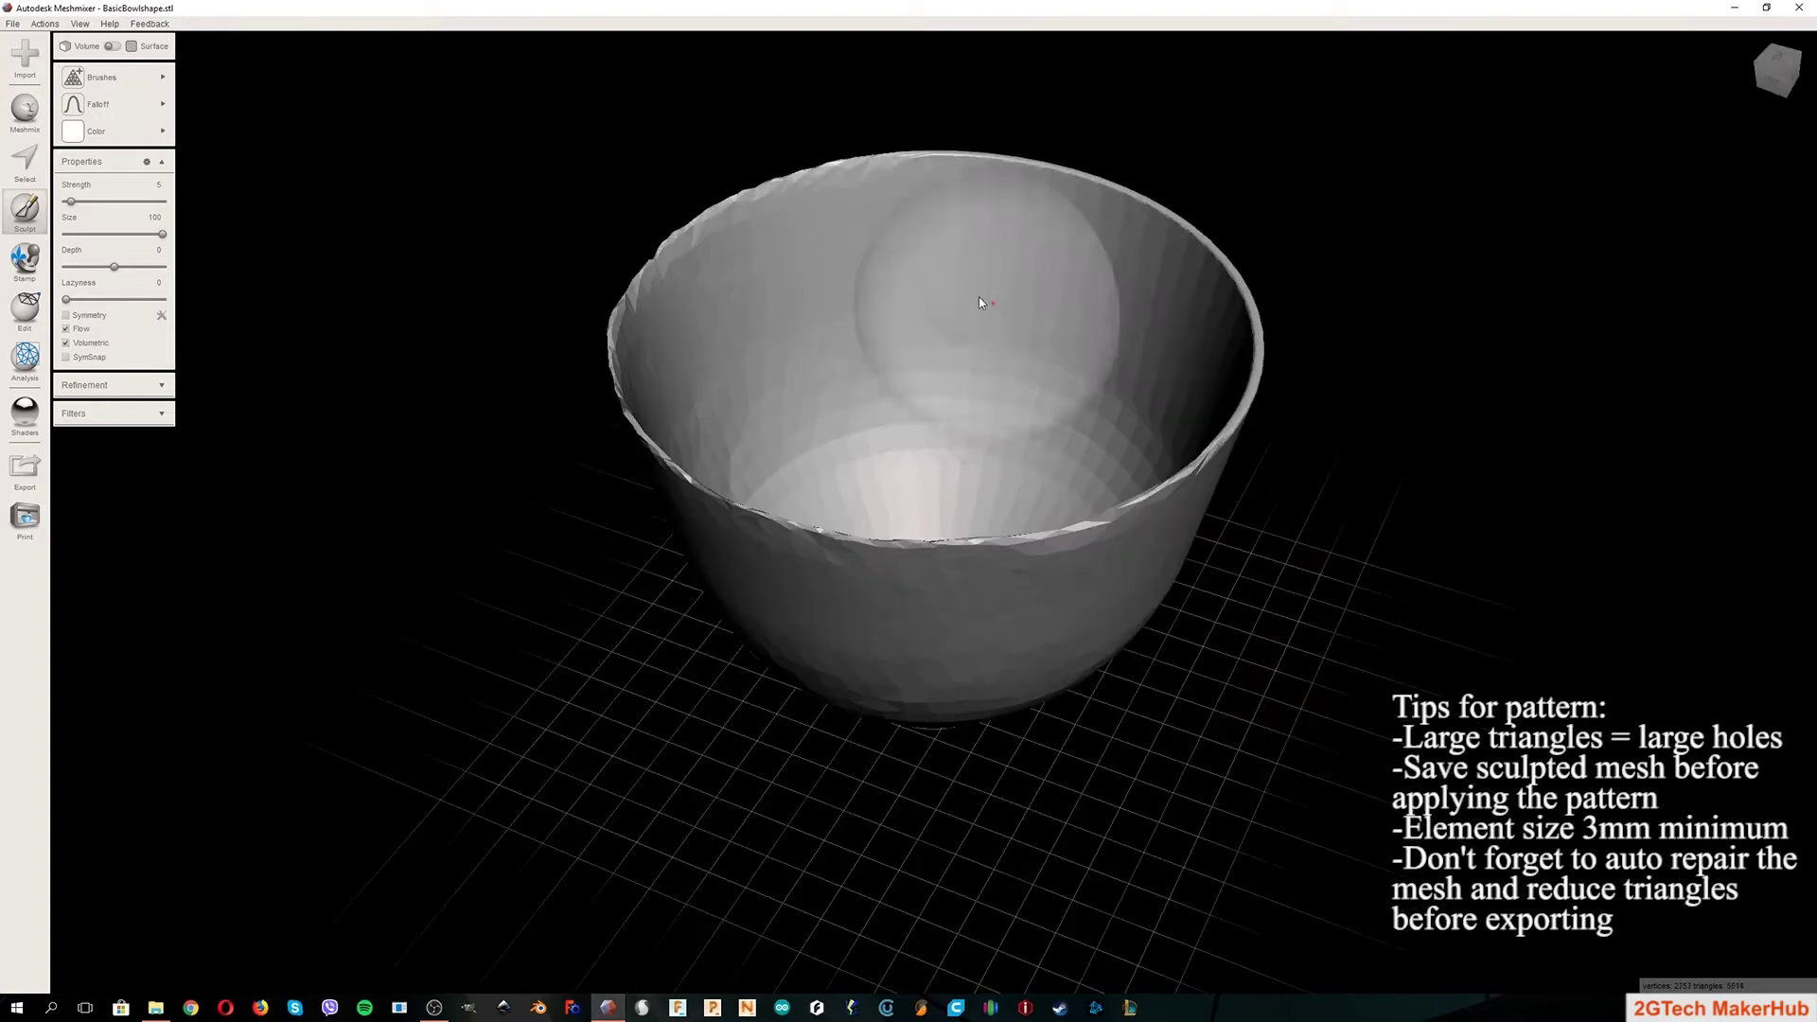
left_click_drag(979, 297, 997, 371)
right_click_drag(1002, 248, 1062, 265)
right_click_drag(1033, 356, 1012, 385)
left_click_drag(837, 395, 1022, 407)
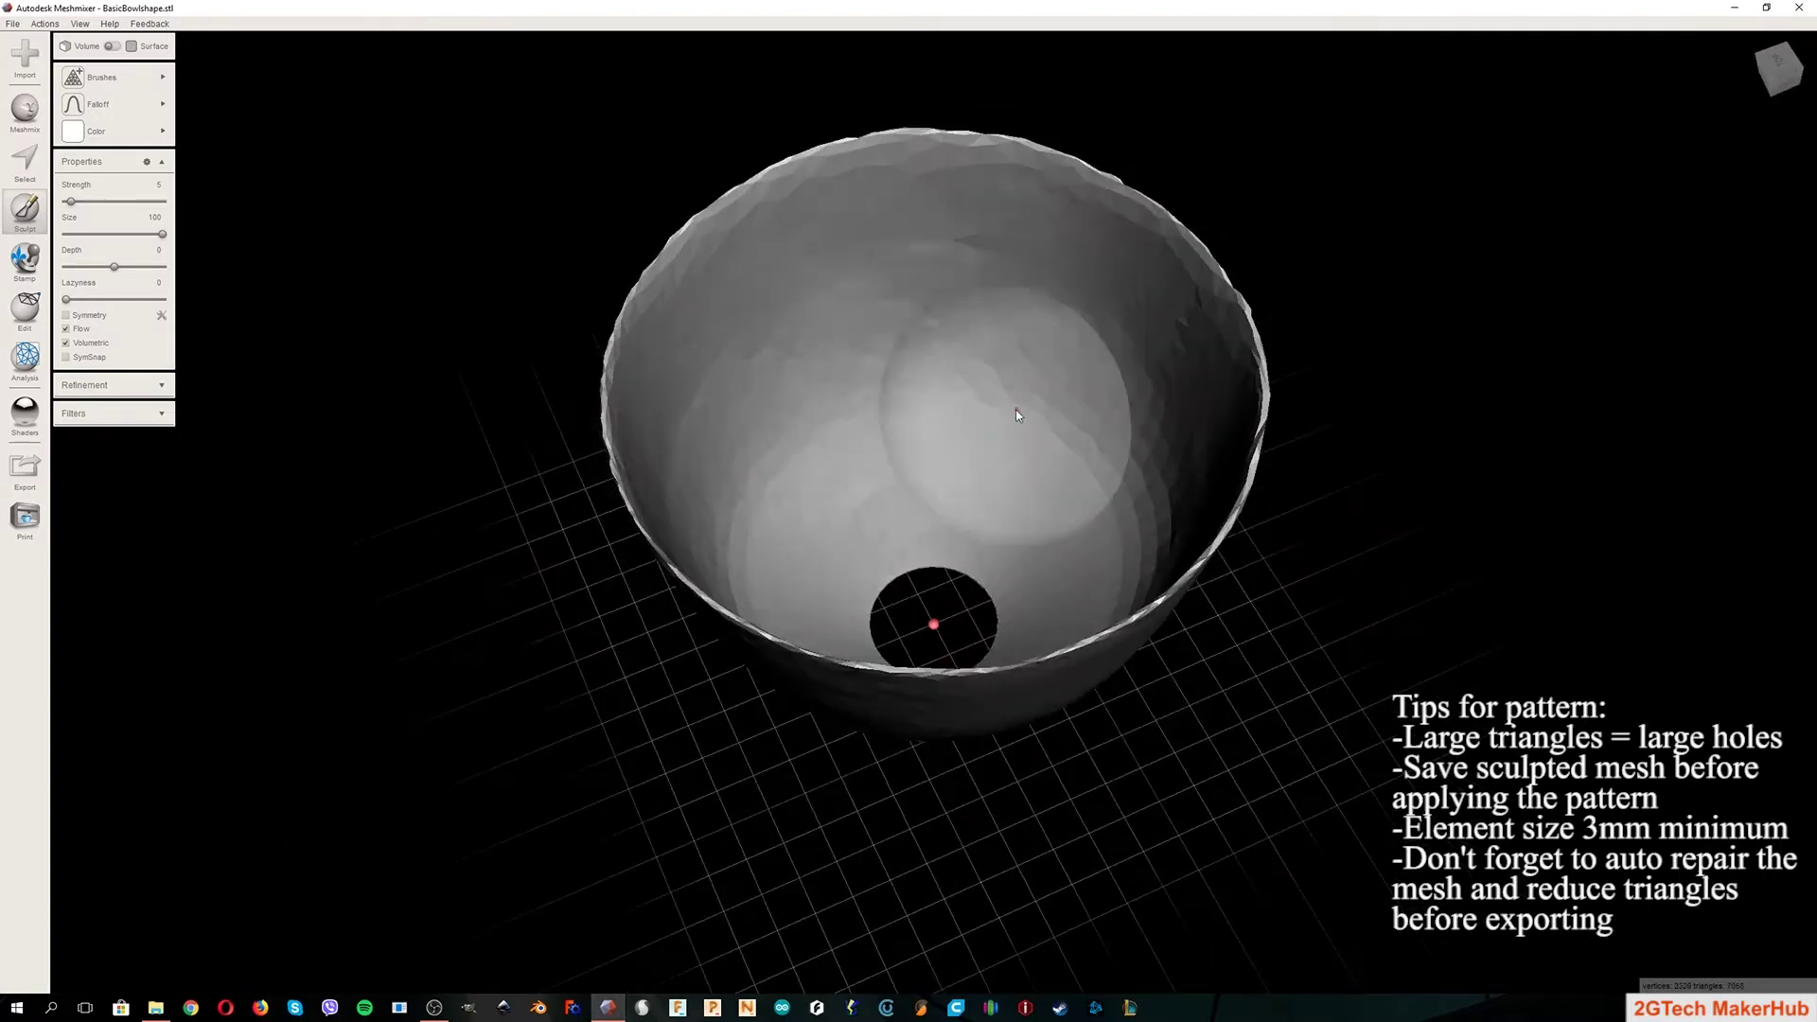
right_click_drag(1022, 406, 1055, 458)
left_click_drag(1054, 458, 710, 519)
right_click_drag(845, 405, 944, 402)
mouse_move(944, 408)
left_mouse_down()
mouse_move(684, 528)
mouse_move(998, 426)
left_mouse_up()
right_click_drag(998, 425, 811, 450)
left_click_drag(811, 451, 730, 462)
right_click_drag(730, 462, 1007, 338)
mouse_move(1007, 338)
left_mouse_down()
mouse_move(832, 267)
mouse_move(837, 360)
left_mouse_up()
right_click_drag(837, 360, 719, 383)
right_click_drag(973, 291, 944, 344)
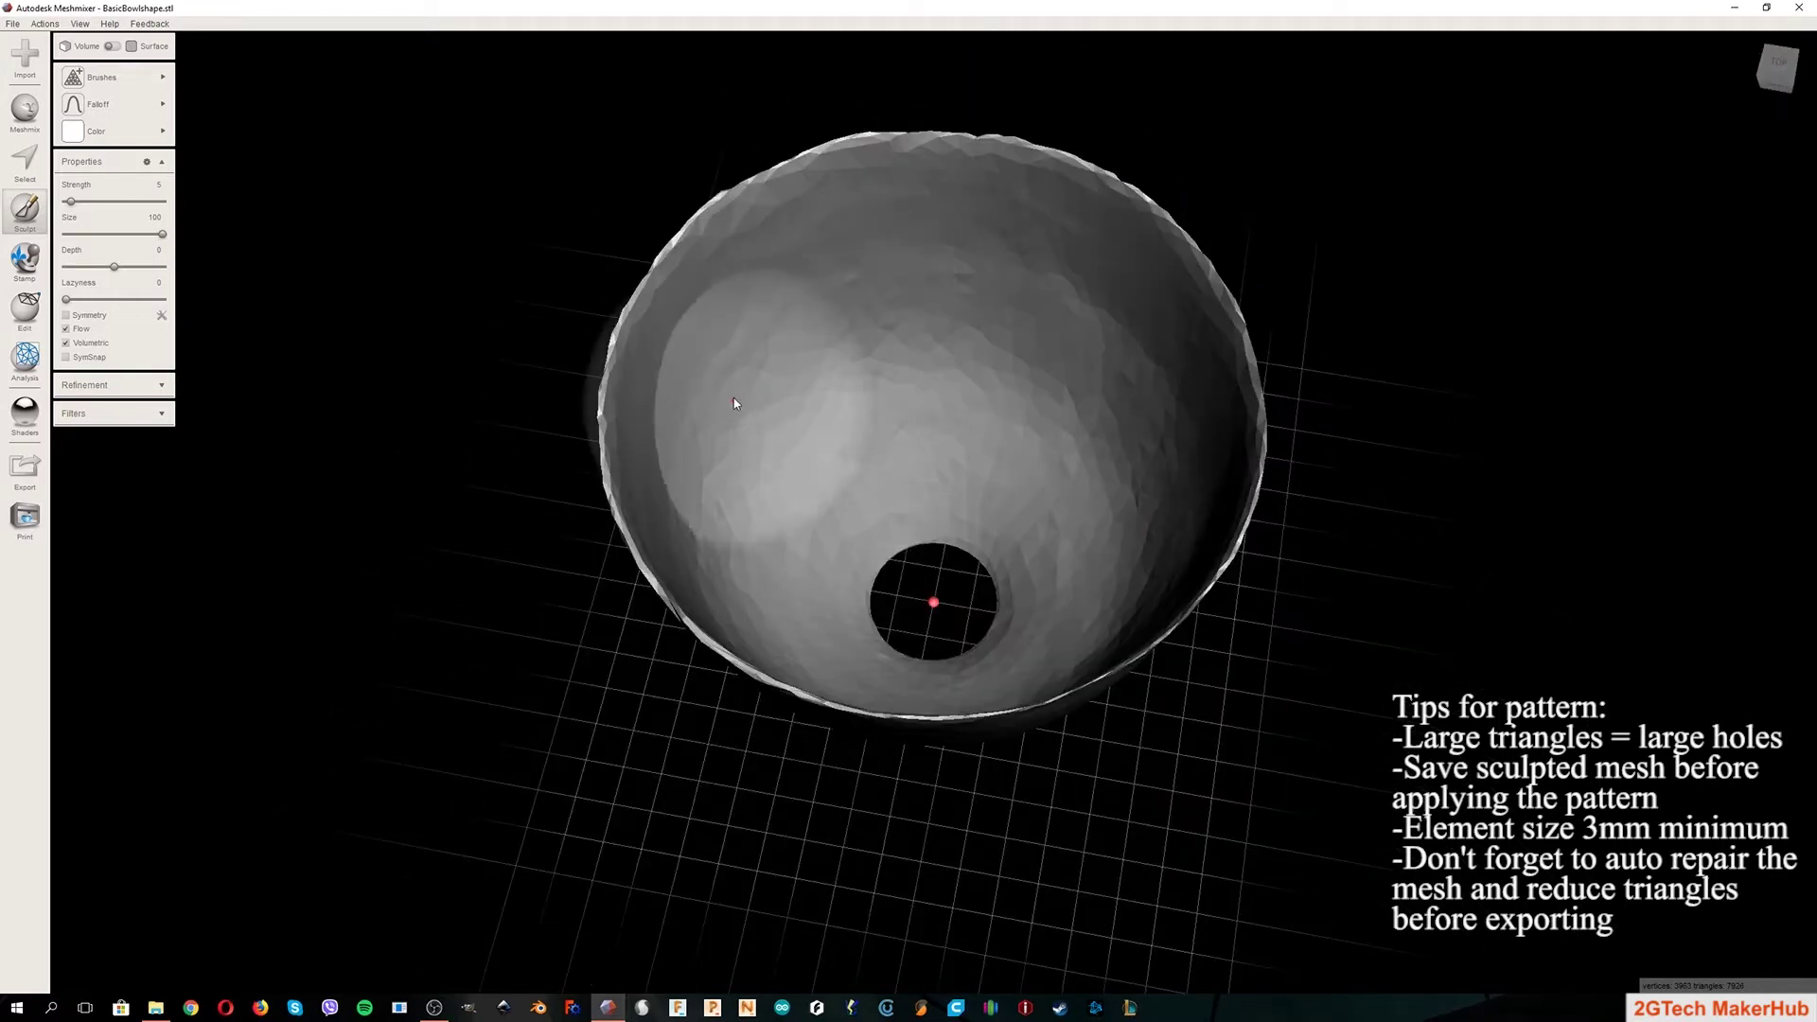
Step: Switch to another sculpting brush and, at strength 64, work around the bowl's rim and walls to coarsen the mesh into large irregular triangles
left_click(102, 77)
left_click(278, 361)
mouse_move(913, 355)
left_mouse_down()
mouse_move(892, 235)
mouse_move(866, 229)
left_mouse_up()
right_click_drag(923, 298, 903, 204)
left_click_drag(904, 205, 1073, 307)
right_click_drag(1073, 307, 1223, 324)
mouse_move(1070, 281)
left_mouse_down()
mouse_move(997, 248)
mouse_move(1067, 305)
left_mouse_up()
right_click_drag(1068, 305, 1200, 328)
mouse_move(1103, 305)
left_mouse_down()
mouse_move(1057, 259)
mouse_move(1128, 291)
left_mouse_up()
right_click_drag(1128, 291, 1230, 311)
mouse_move(1041, 251)
left_mouse_down()
mouse_move(1048, 231)
mouse_move(1160, 337)
left_mouse_up()
right_click_drag(1161, 337, 1176, 308)
mouse_move(1045, 275)
right_mouse_down()
mouse_move(1268, 328)
mouse_move(1042, 259)
right_mouse_up()
mouse_move(1042, 259)
left_mouse_down()
mouse_move(993, 292)
mouse_move(1002, 327)
left_mouse_up()
right_click_drag(1001, 327, 1088, 369)
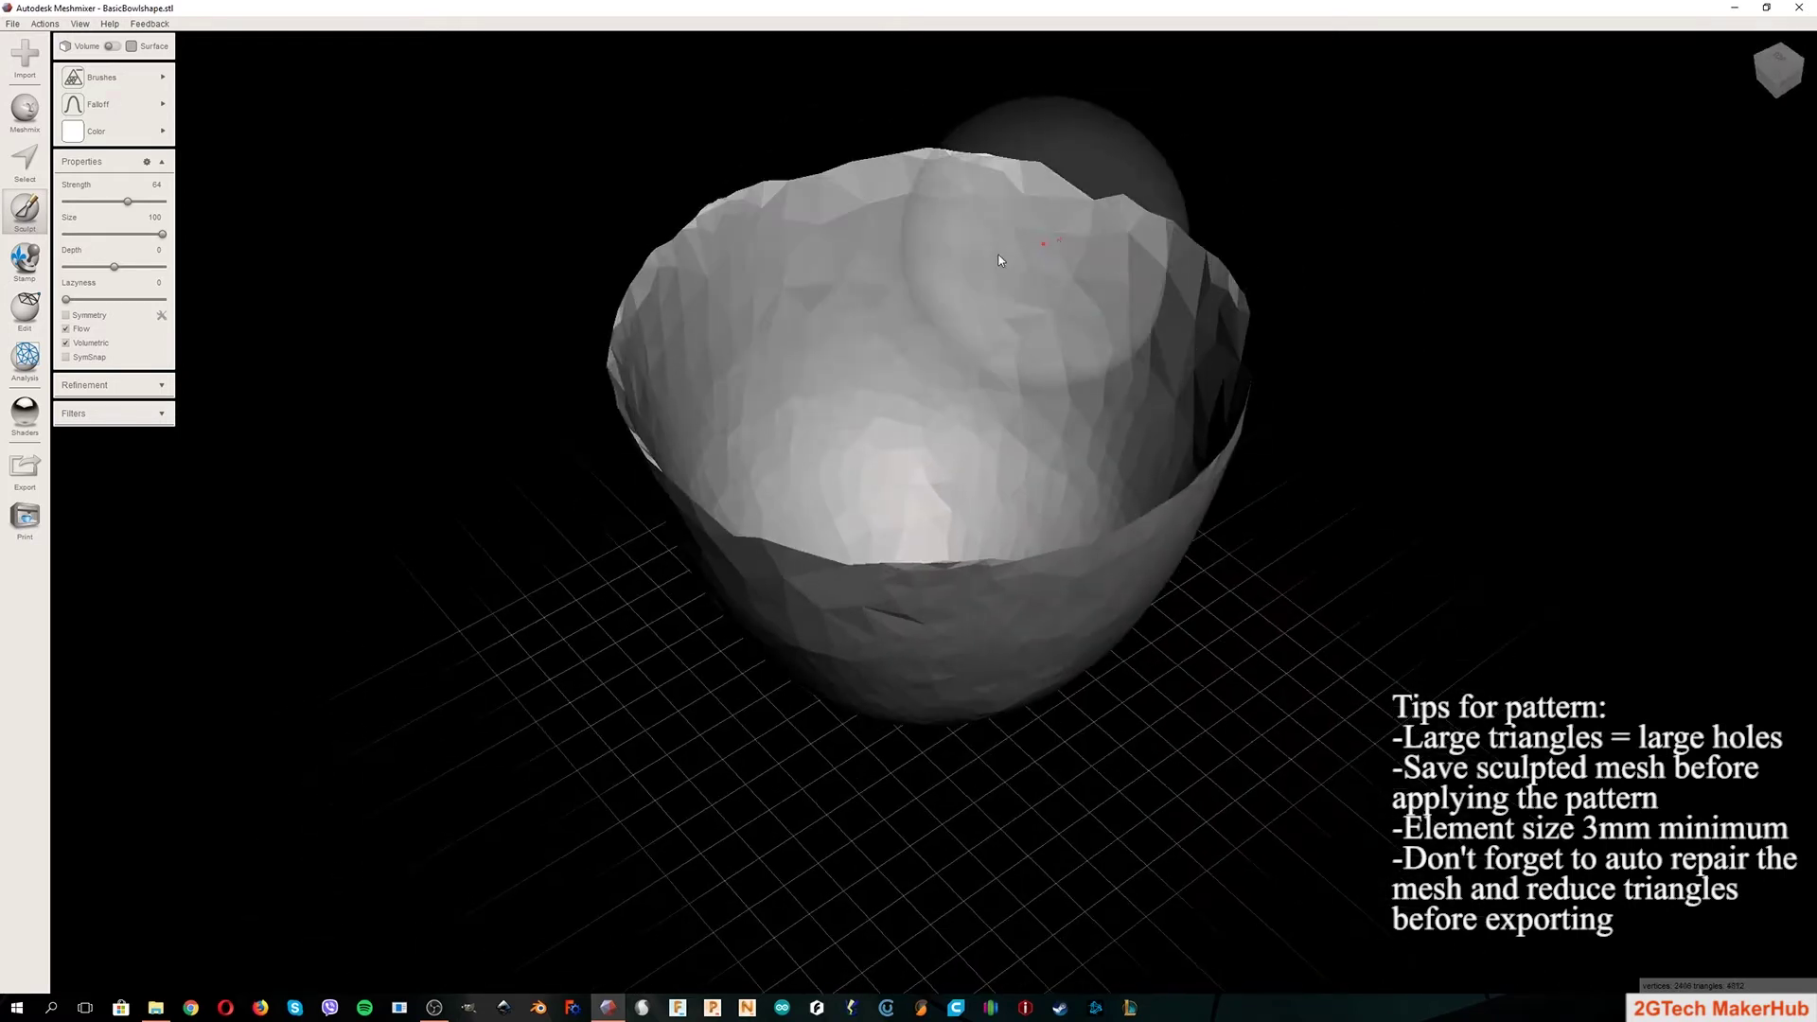
mouse_move(1002, 260)
left_mouse_down()
mouse_move(751, 458)
mouse_move(889, 385)
left_mouse_up()
right_click_drag(889, 385, 1107, 412)
mouse_move(931, 331)
left_mouse_down()
mouse_move(852, 280)
mouse_move(874, 323)
left_mouse_up()
right_click_drag(874, 323, 811, 356)
mouse_move(811, 357)
left_mouse_down()
mouse_move(795, 412)
mouse_move(960, 402)
left_mouse_up()
right_click_drag(961, 402, 871, 334)
mouse_move(870, 334)
left_mouse_down()
mouse_move(780, 481)
mouse_move(923, 377)
left_mouse_up()
right_click_drag(924, 377, 794, 423)
mouse_move(795, 423)
left_mouse_down()
mouse_move(900, 293)
mouse_move(835, 510)
mouse_move(890, 435)
left_mouse_up()
right_click_drag(890, 436, 828, 416)
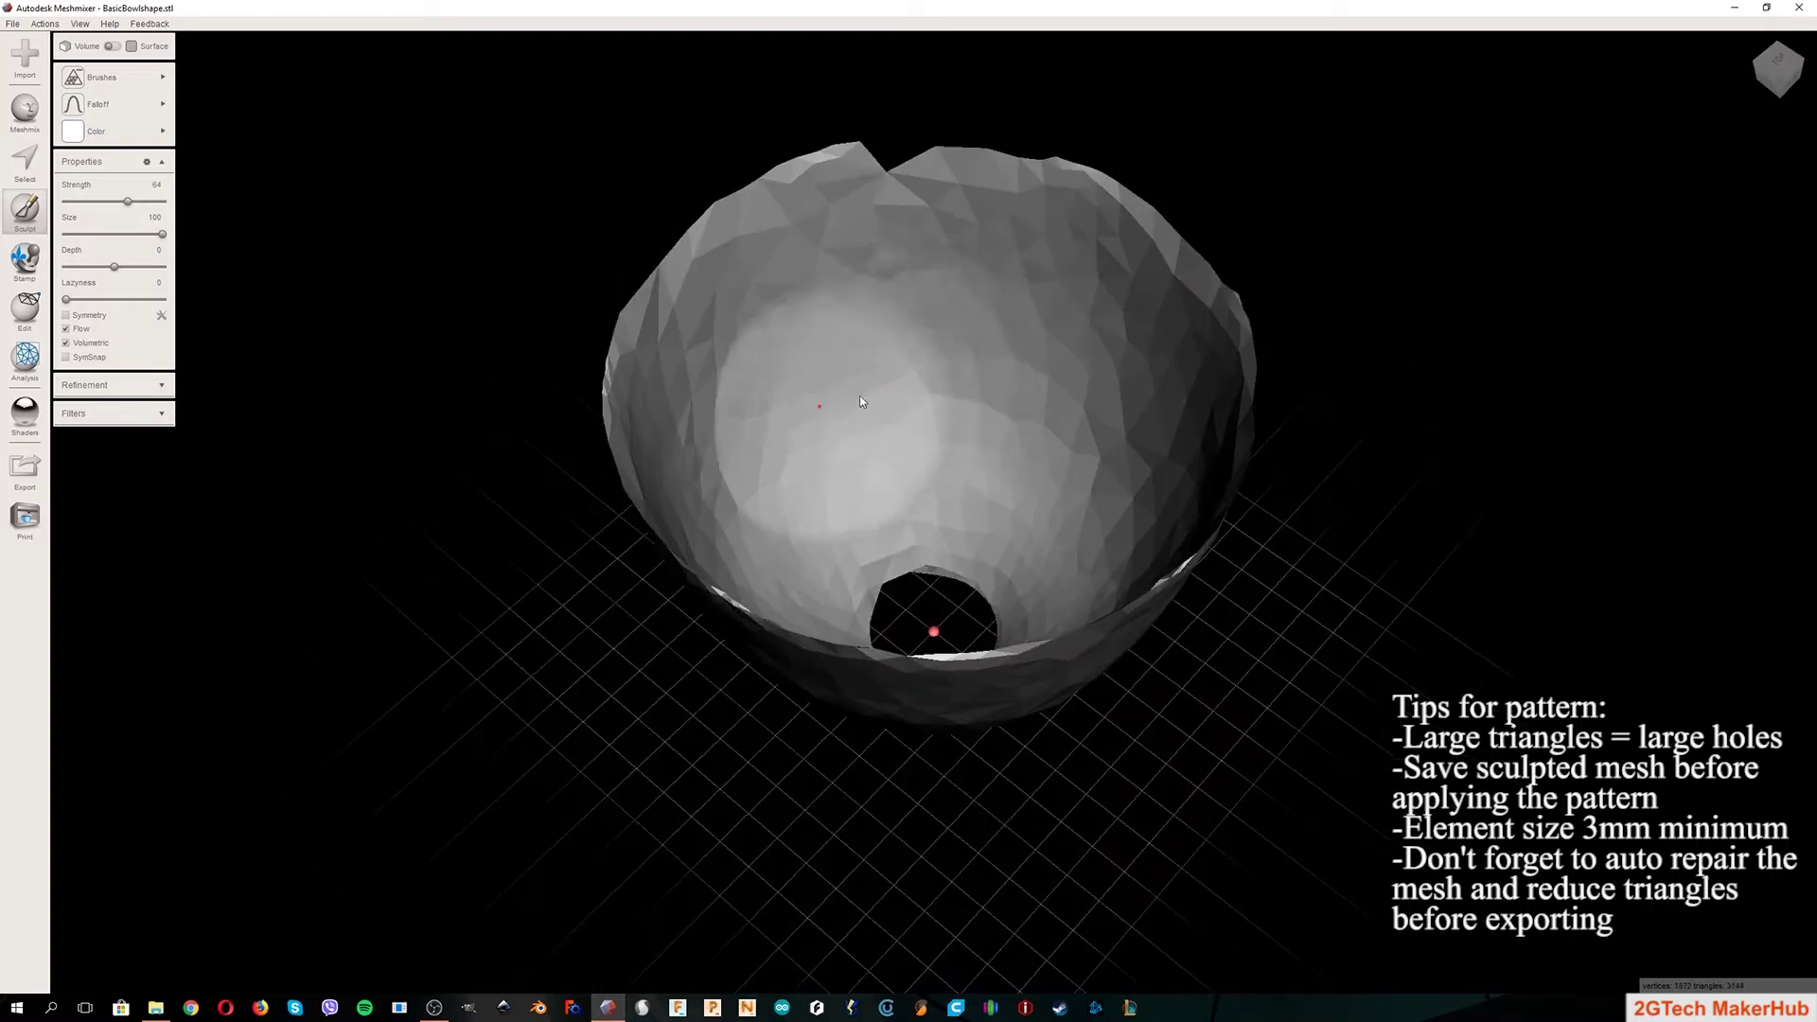
left_click_drag(828, 417, 809, 416)
right_click_drag(809, 416, 896, 357)
left_click_drag(896, 357, 838, 290)
right_click_drag(837, 289, 844, 424)
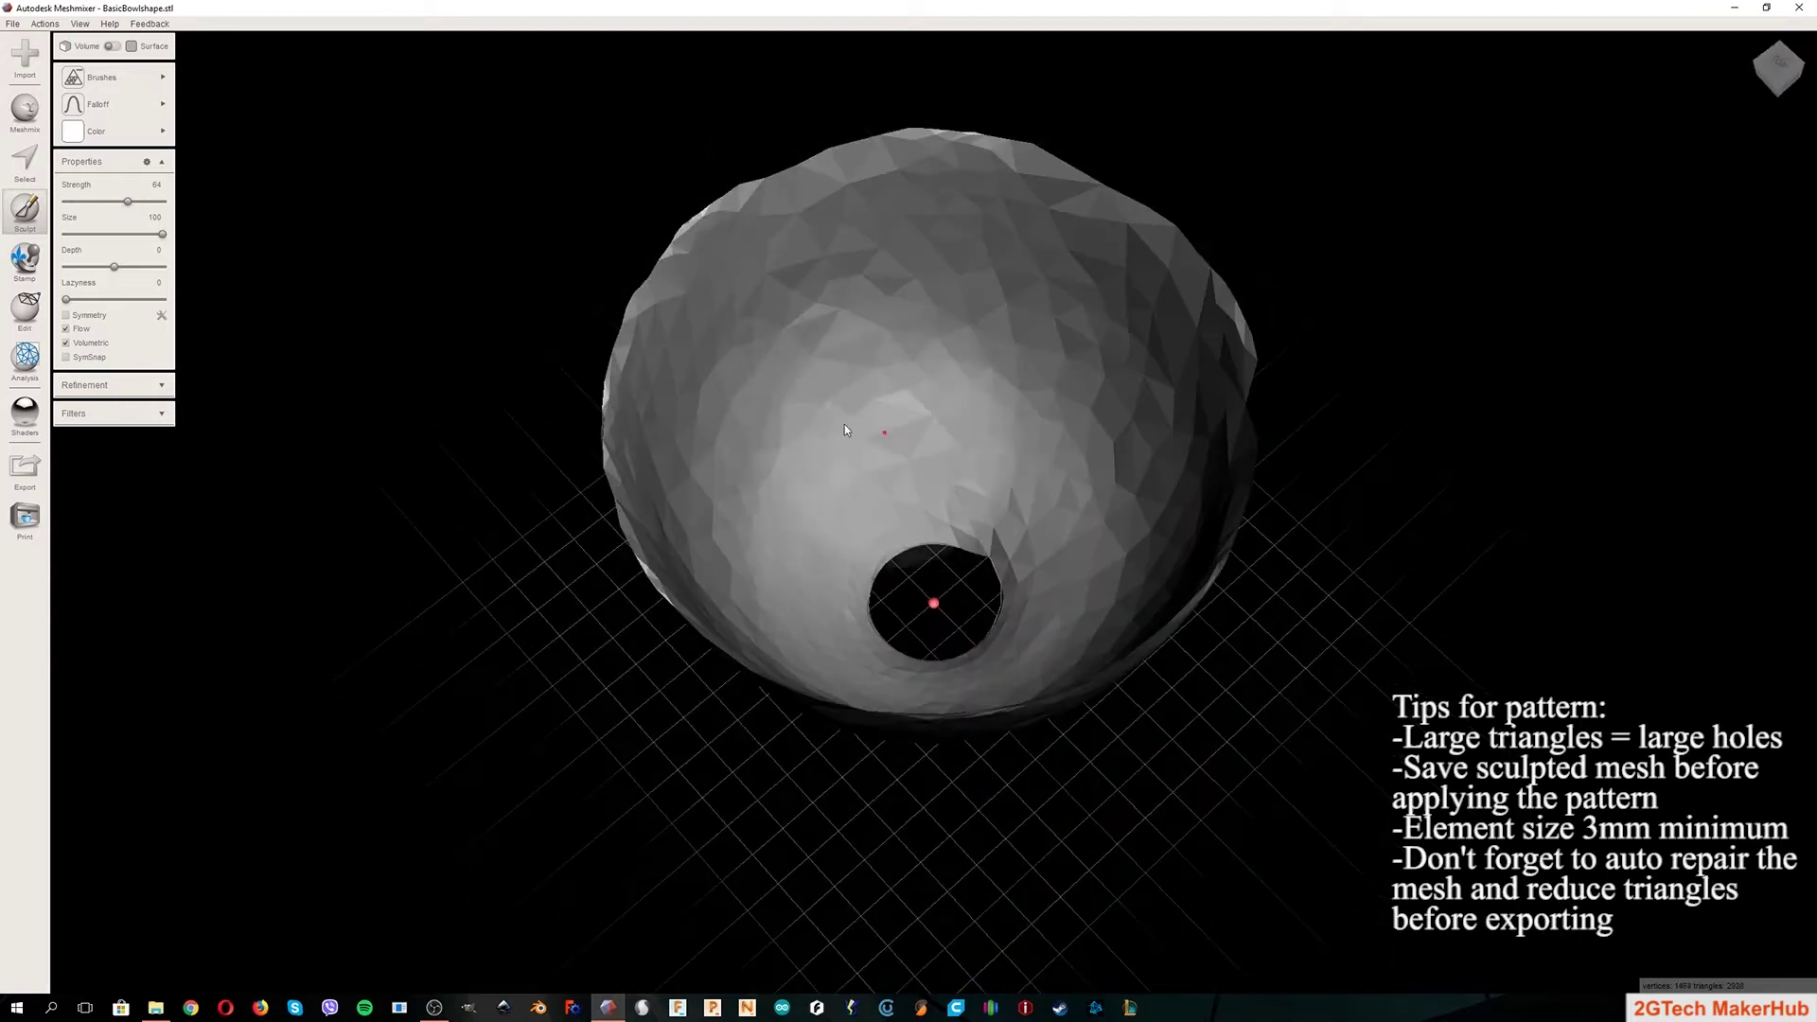
left_click_drag(844, 424, 863, 451)
right_click_drag(863, 451, 804, 406)
left_click_drag(803, 406, 871, 519)
right_click_drag(872, 520, 959, 456)
left_click_drag(959, 451, 1071, 393)
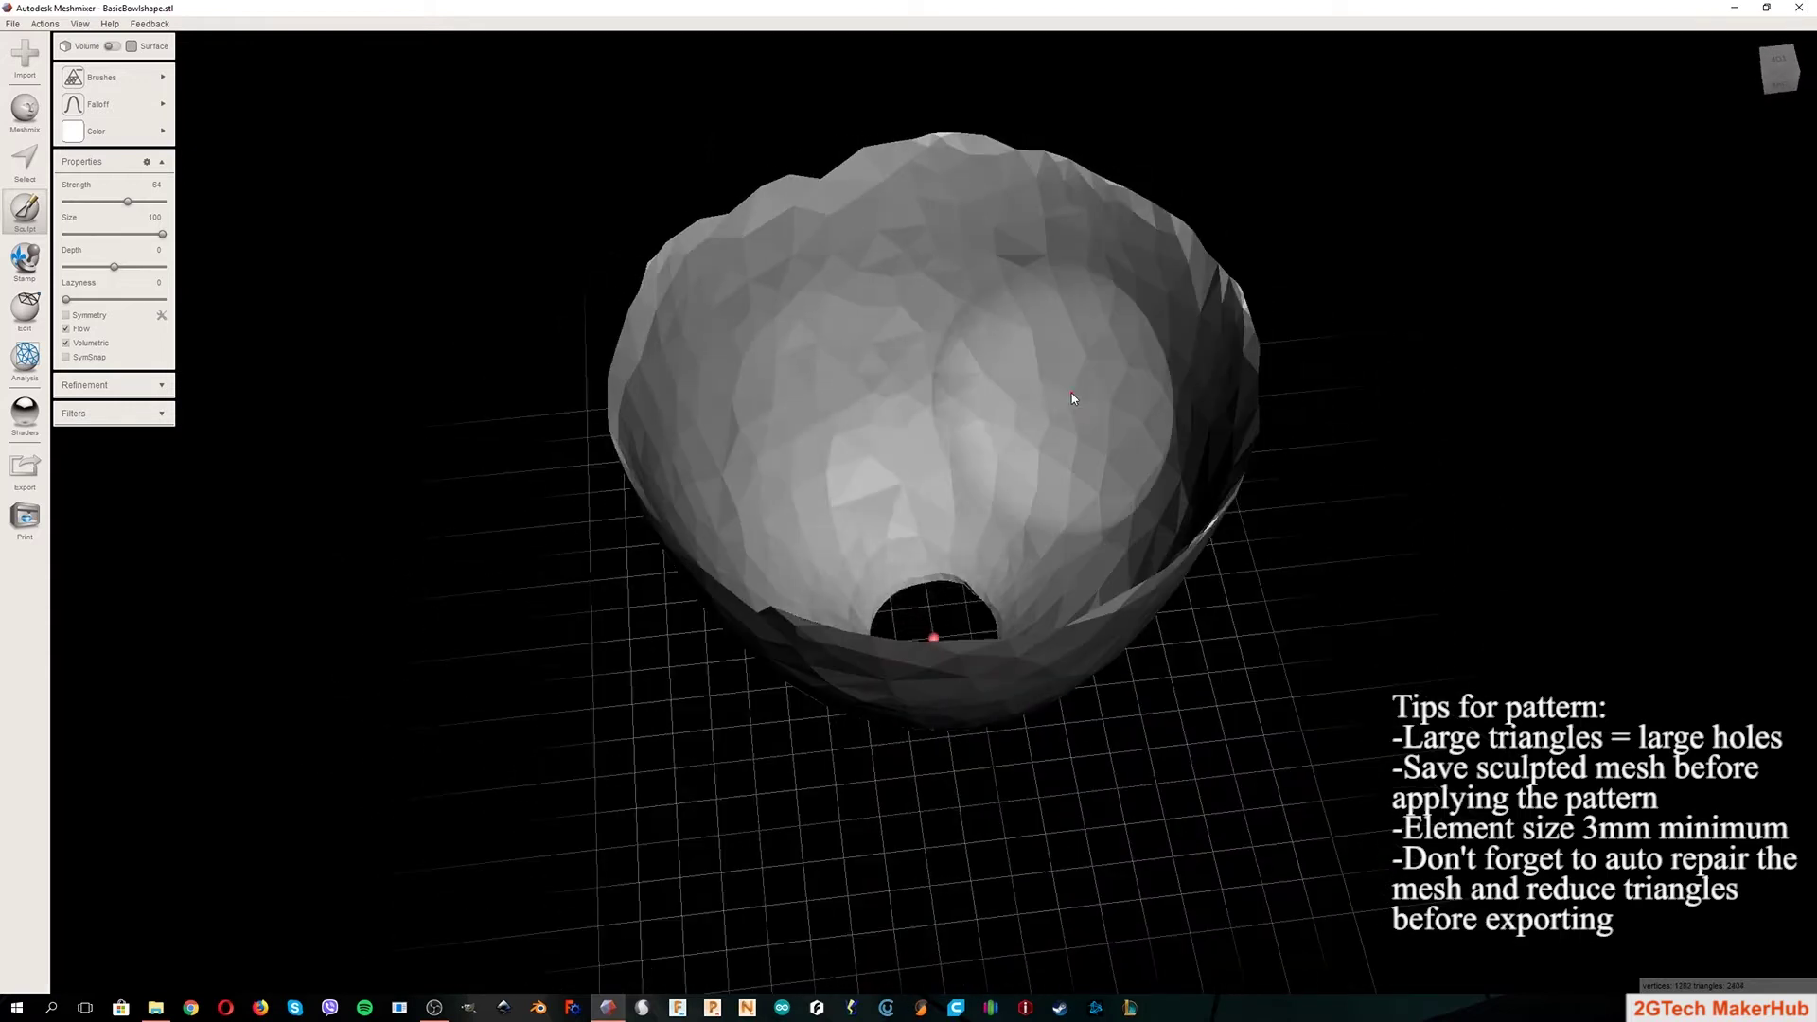
right_click_drag(1071, 394, 875, 414)
mouse_move(875, 413)
left_mouse_down()
mouse_move(991, 454)
mouse_move(961, 451)
left_mouse_up()
right_click_drag(961, 450, 904, 332)
left_click_drag(904, 332, 960, 344)
right_click_drag(960, 344, 804, 376)
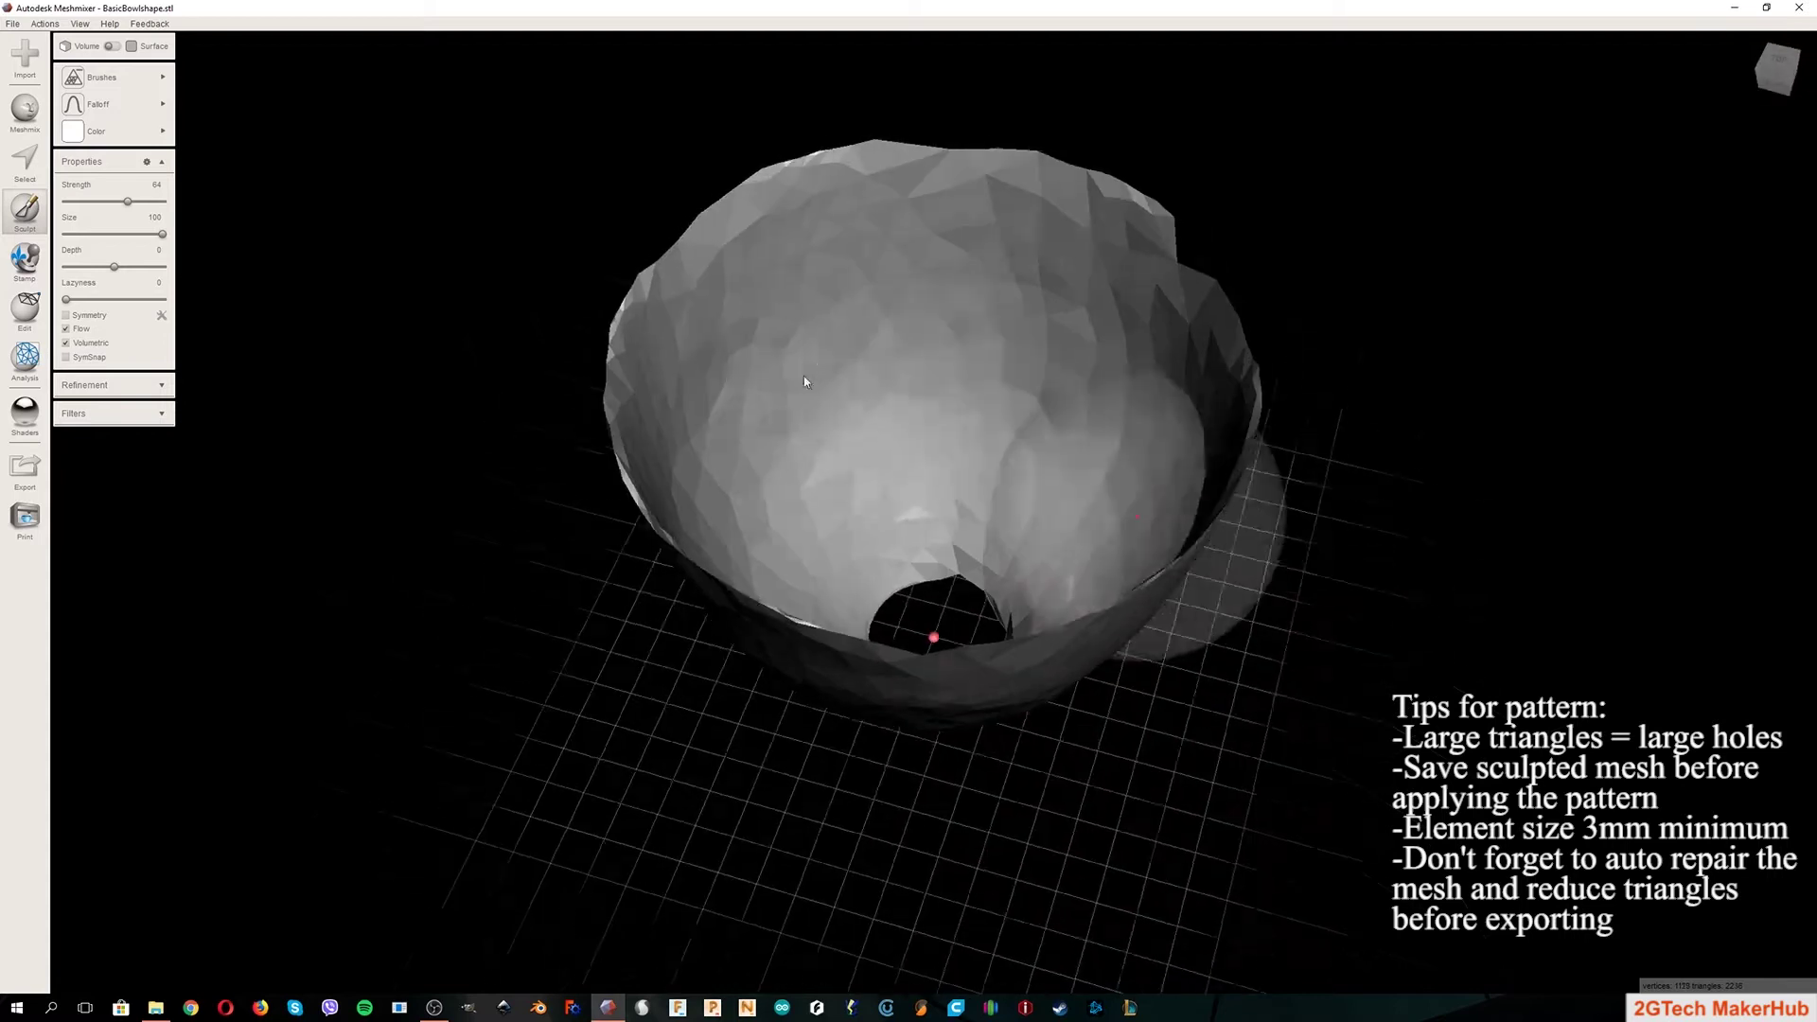
mouse_move(951, 409)
left_mouse_down()
mouse_move(900, 520)
mouse_move(936, 483)
left_mouse_up()
right_click_drag(937, 482, 836, 504)
left_click_drag(837, 503, 884, 516)
right_click_drag(885, 516, 790, 370)
mouse_move(789, 369)
left_mouse_down()
mouse_move(981, 353)
mouse_move(991, 221)
left_mouse_up()
mouse_move(991, 221)
right_mouse_down()
mouse_move(1166, 349)
mouse_move(776, 445)
right_mouse_up()
right_click_drag(1108, 269, 1015, 261)
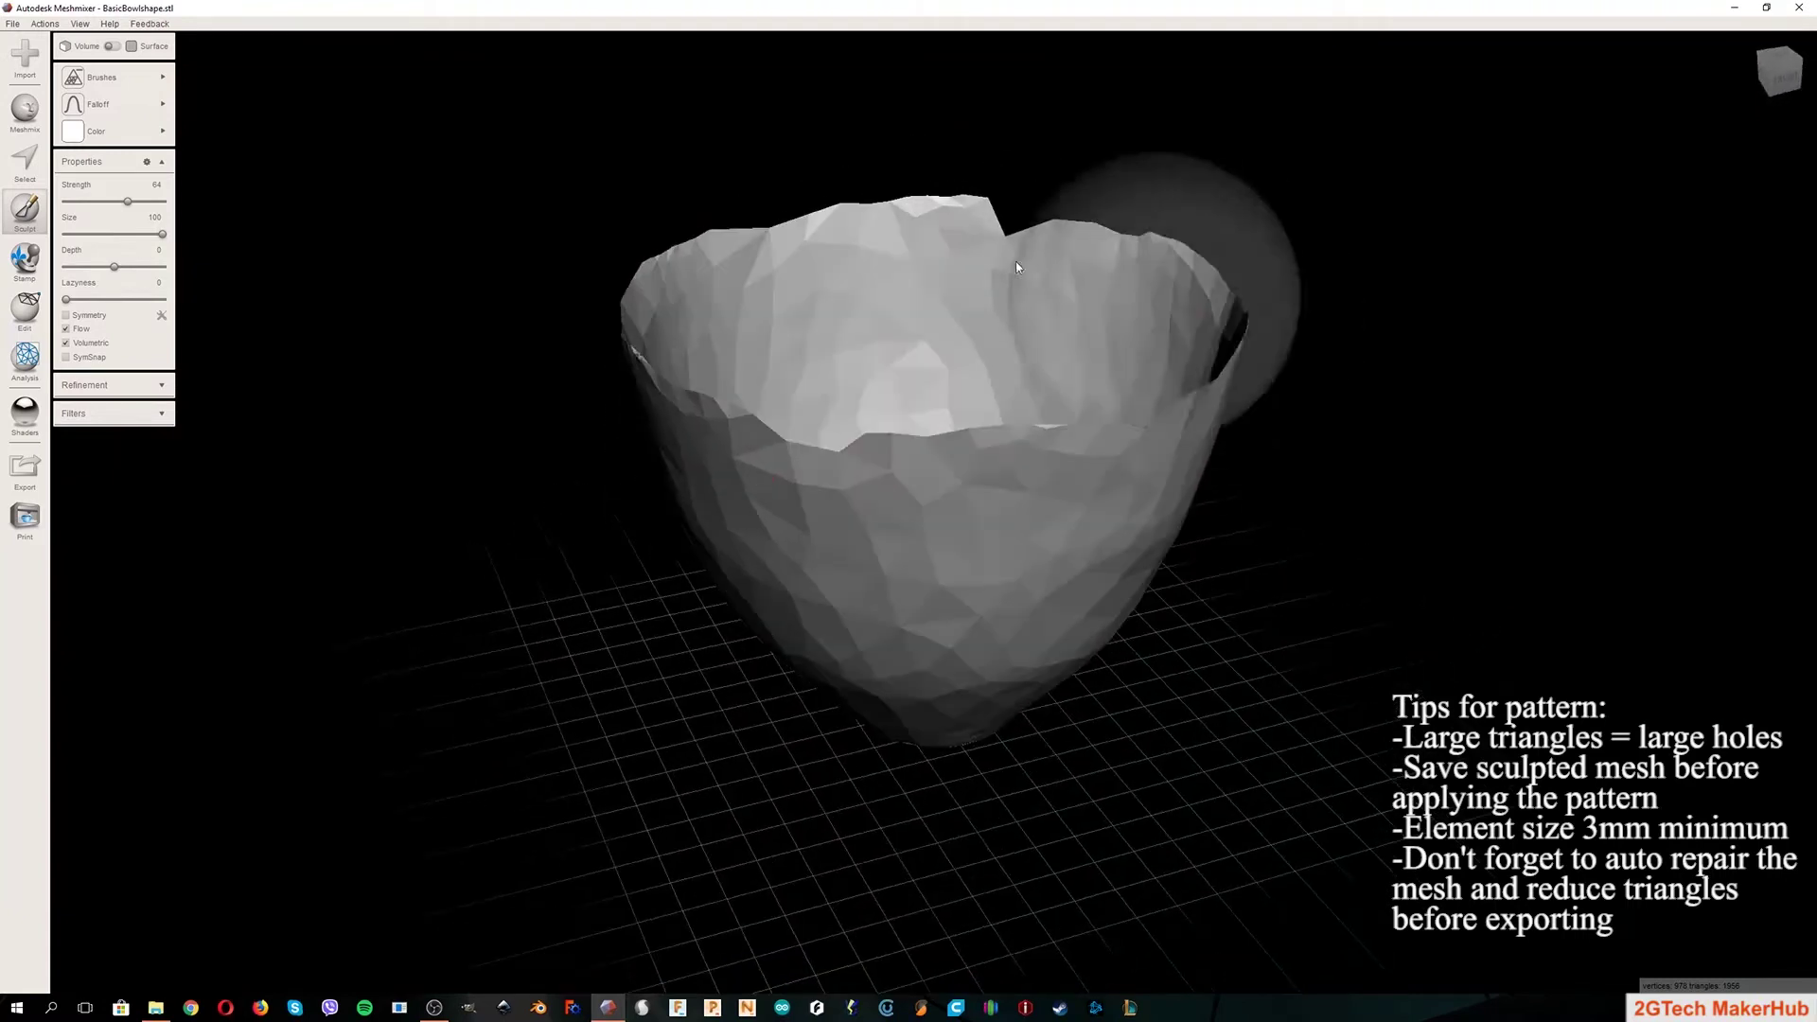
left_click(25, 318)
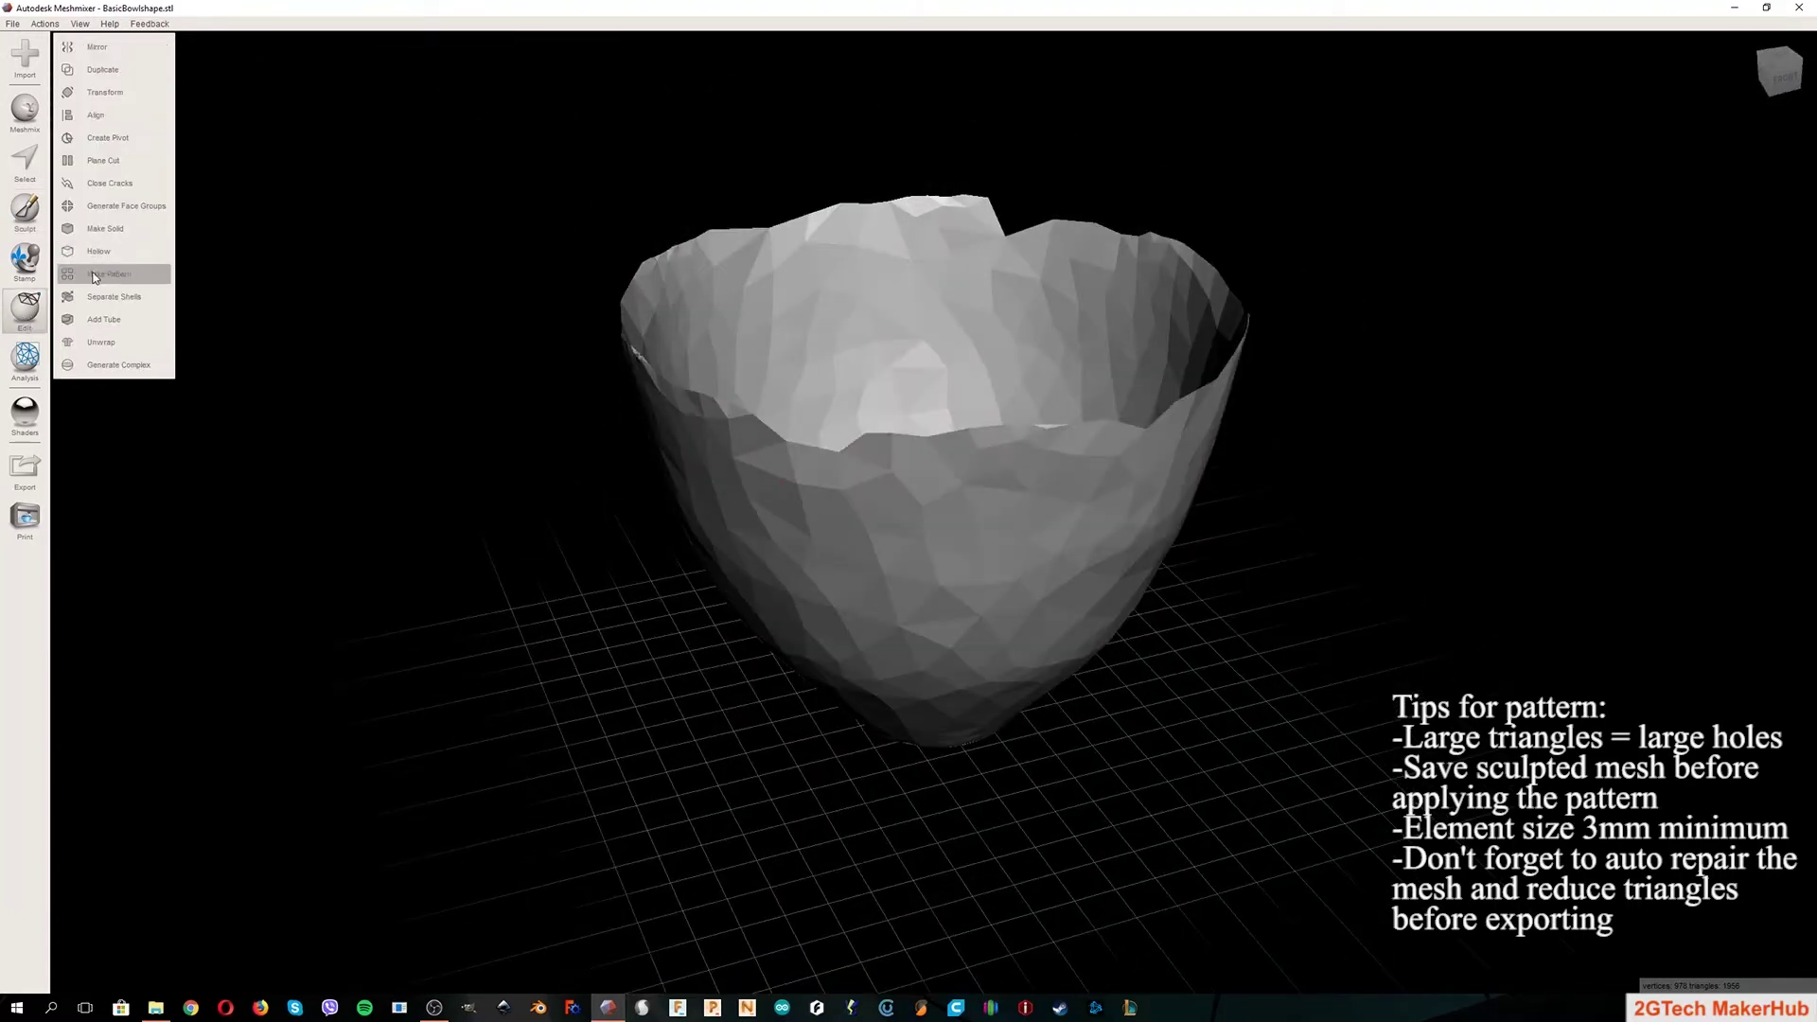
left_click(95, 275)
left_click(111, 85)
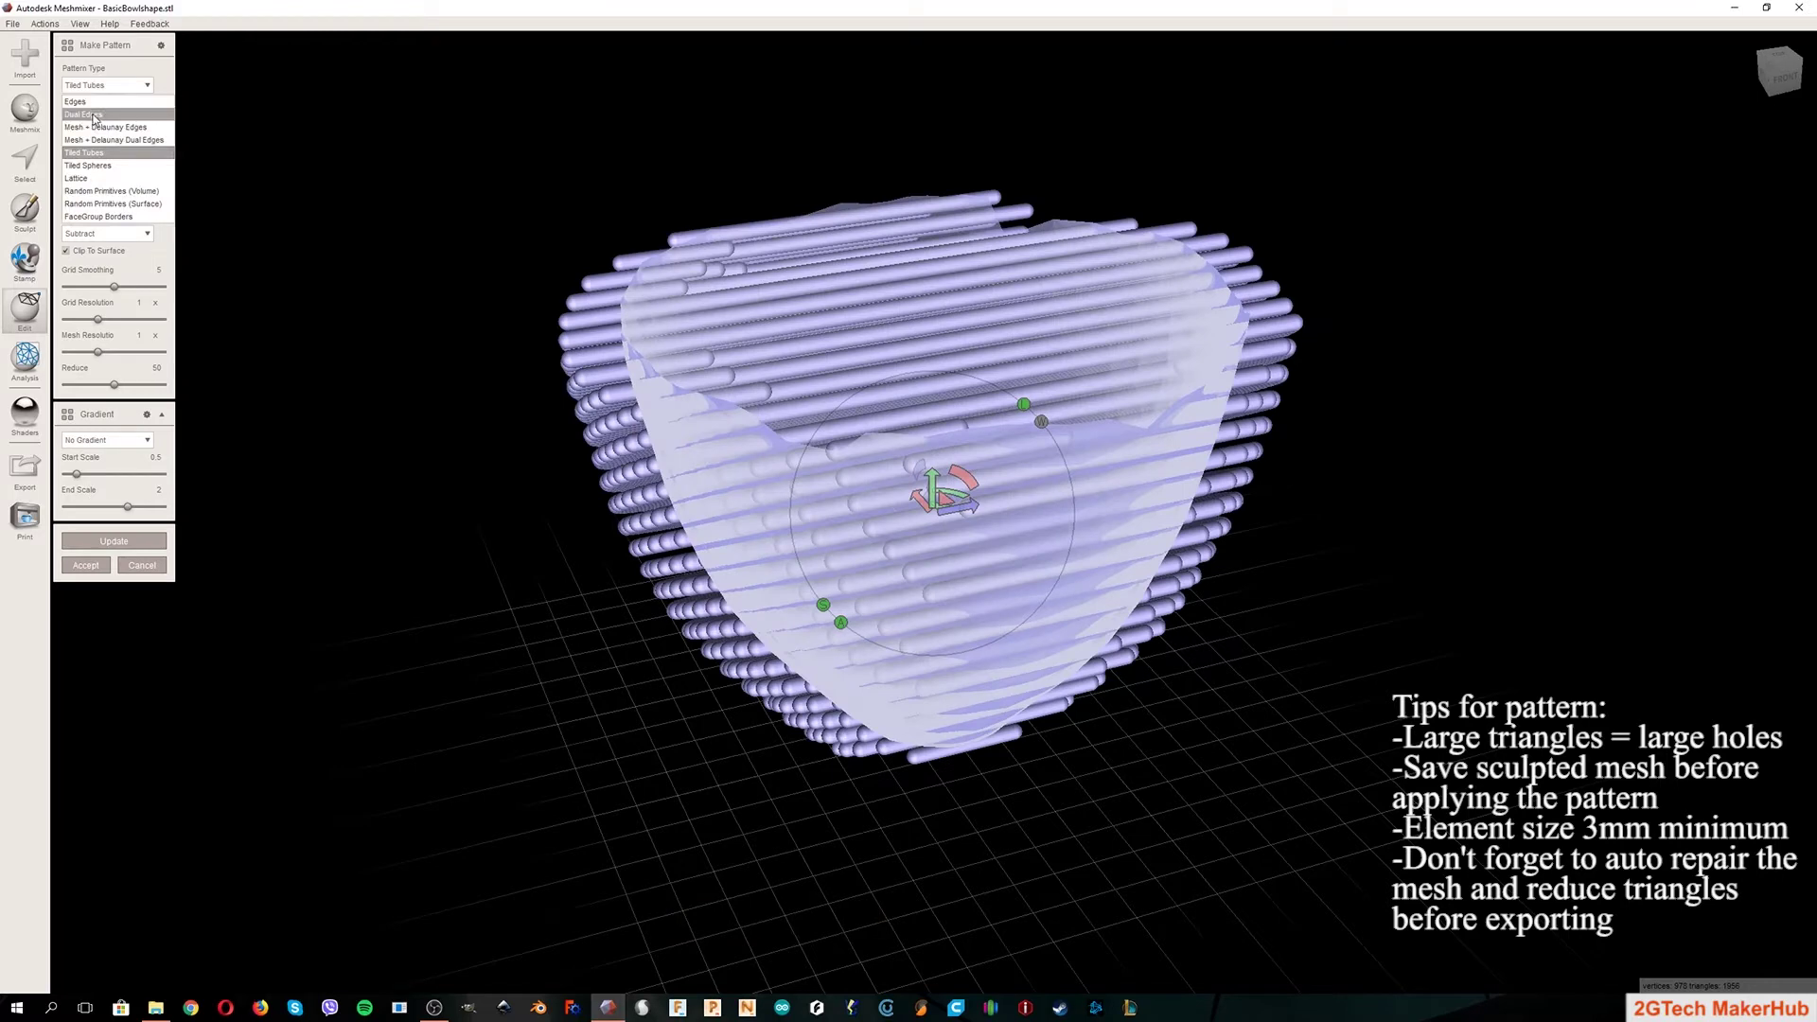
left_click(94, 114)
right_click_drag(758, 217, 1560, 223)
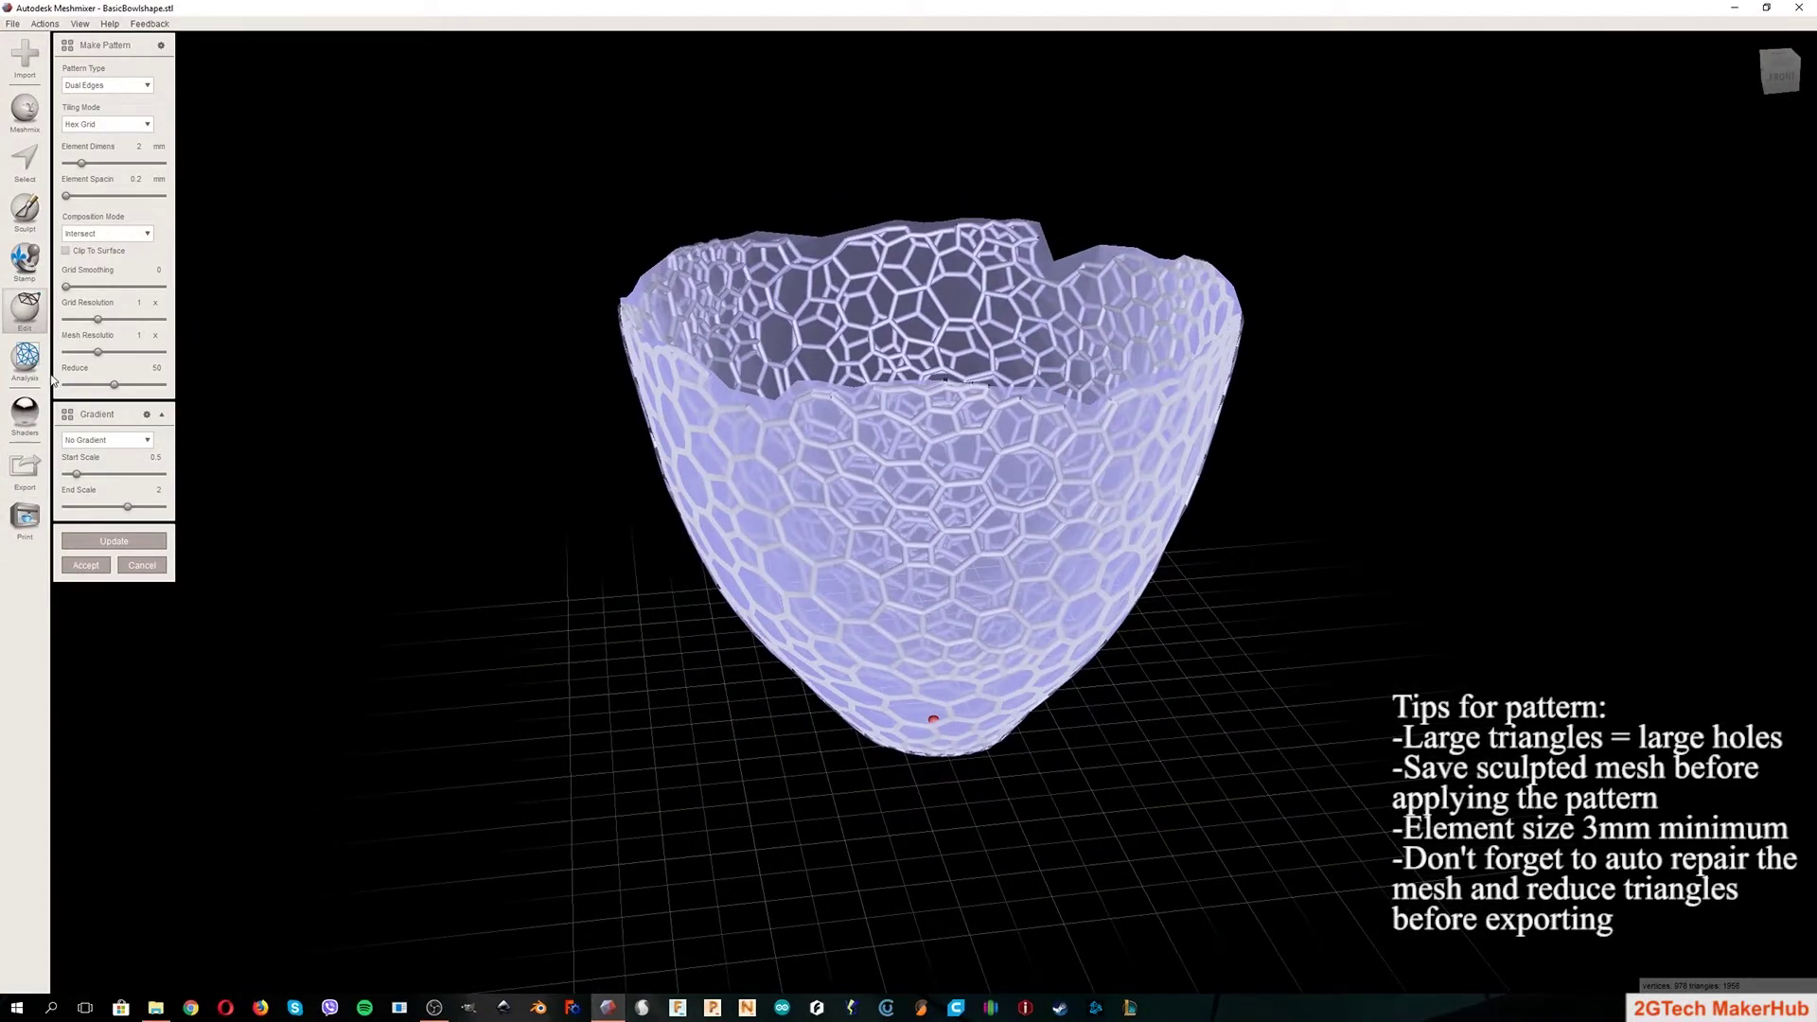
left_click(144, 564)
Step: Resume sculpting and smooth out the notch in the bowl's uneven rim
left_click(24, 208)
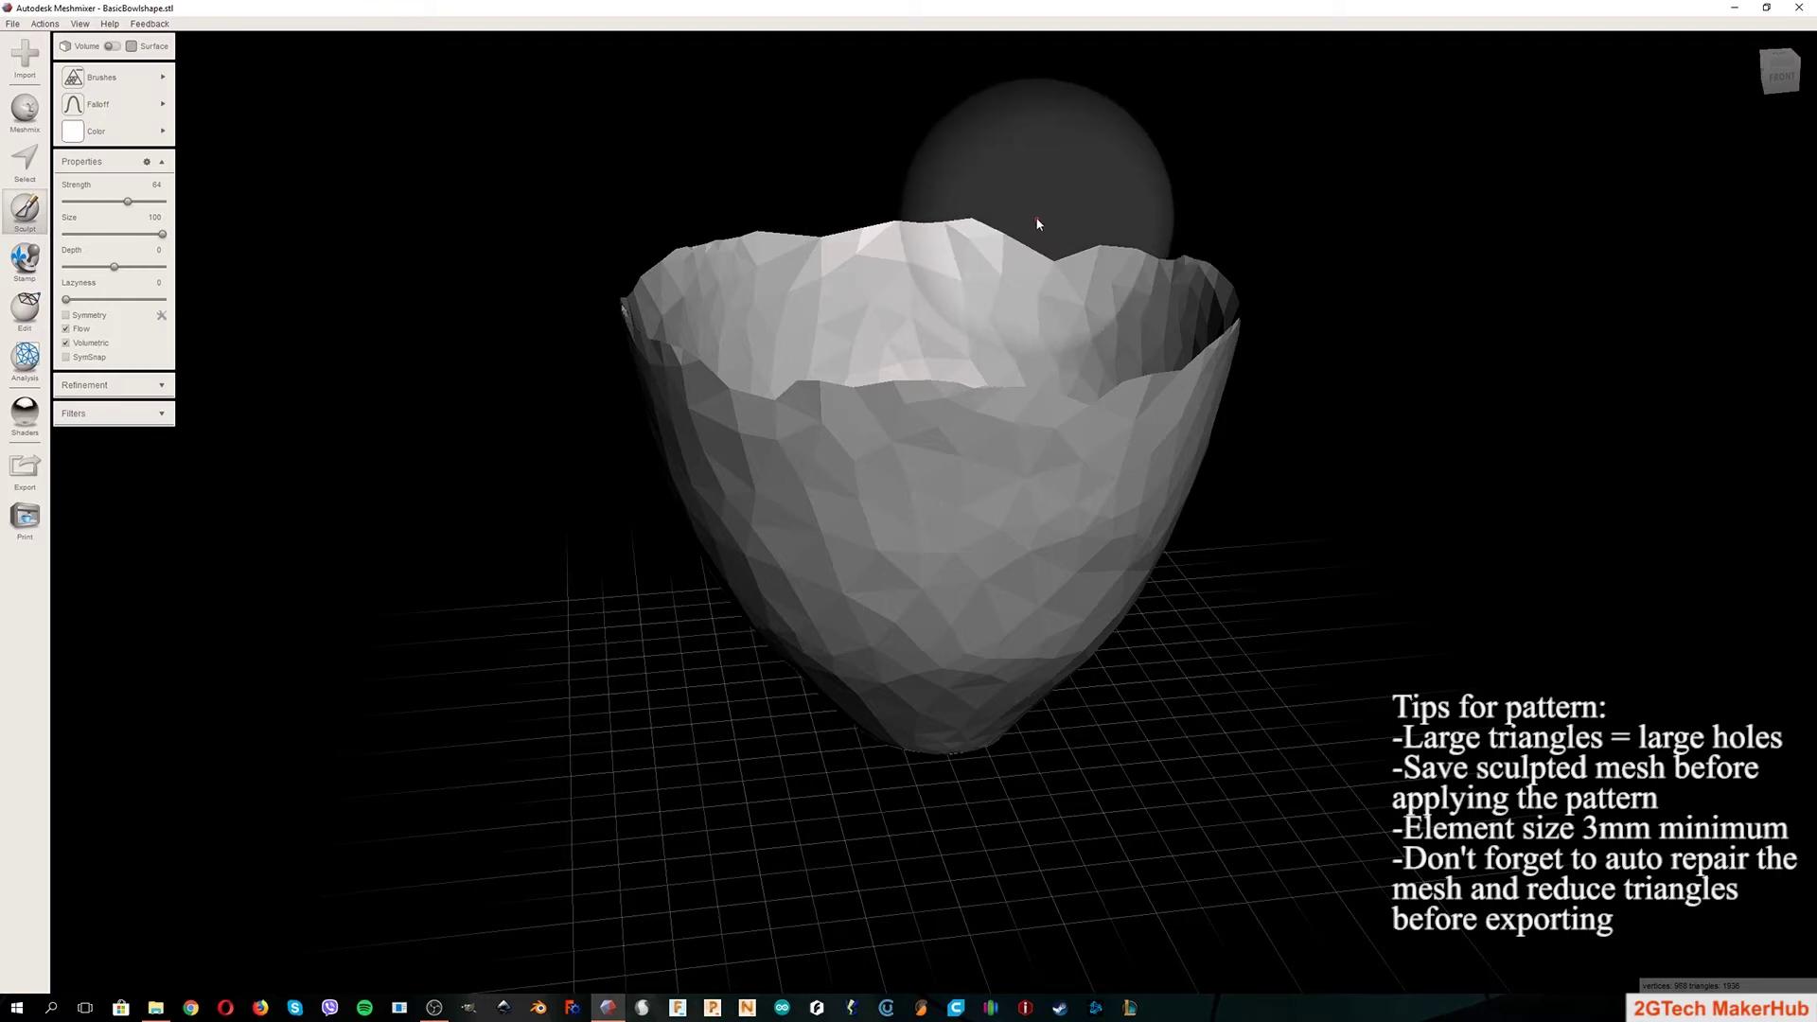
mouse_move(1037, 224)
right_mouse_down()
mouse_move(530, 218)
mouse_move(644, 191)
mouse_move(724, 216)
mouse_move(908, 210)
mouse_move(617, 208)
mouse_move(998, 236)
mouse_move(989, 202)
mouse_move(899, 221)
mouse_move(580, 211)
mouse_move(479, 235)
right_mouse_up()
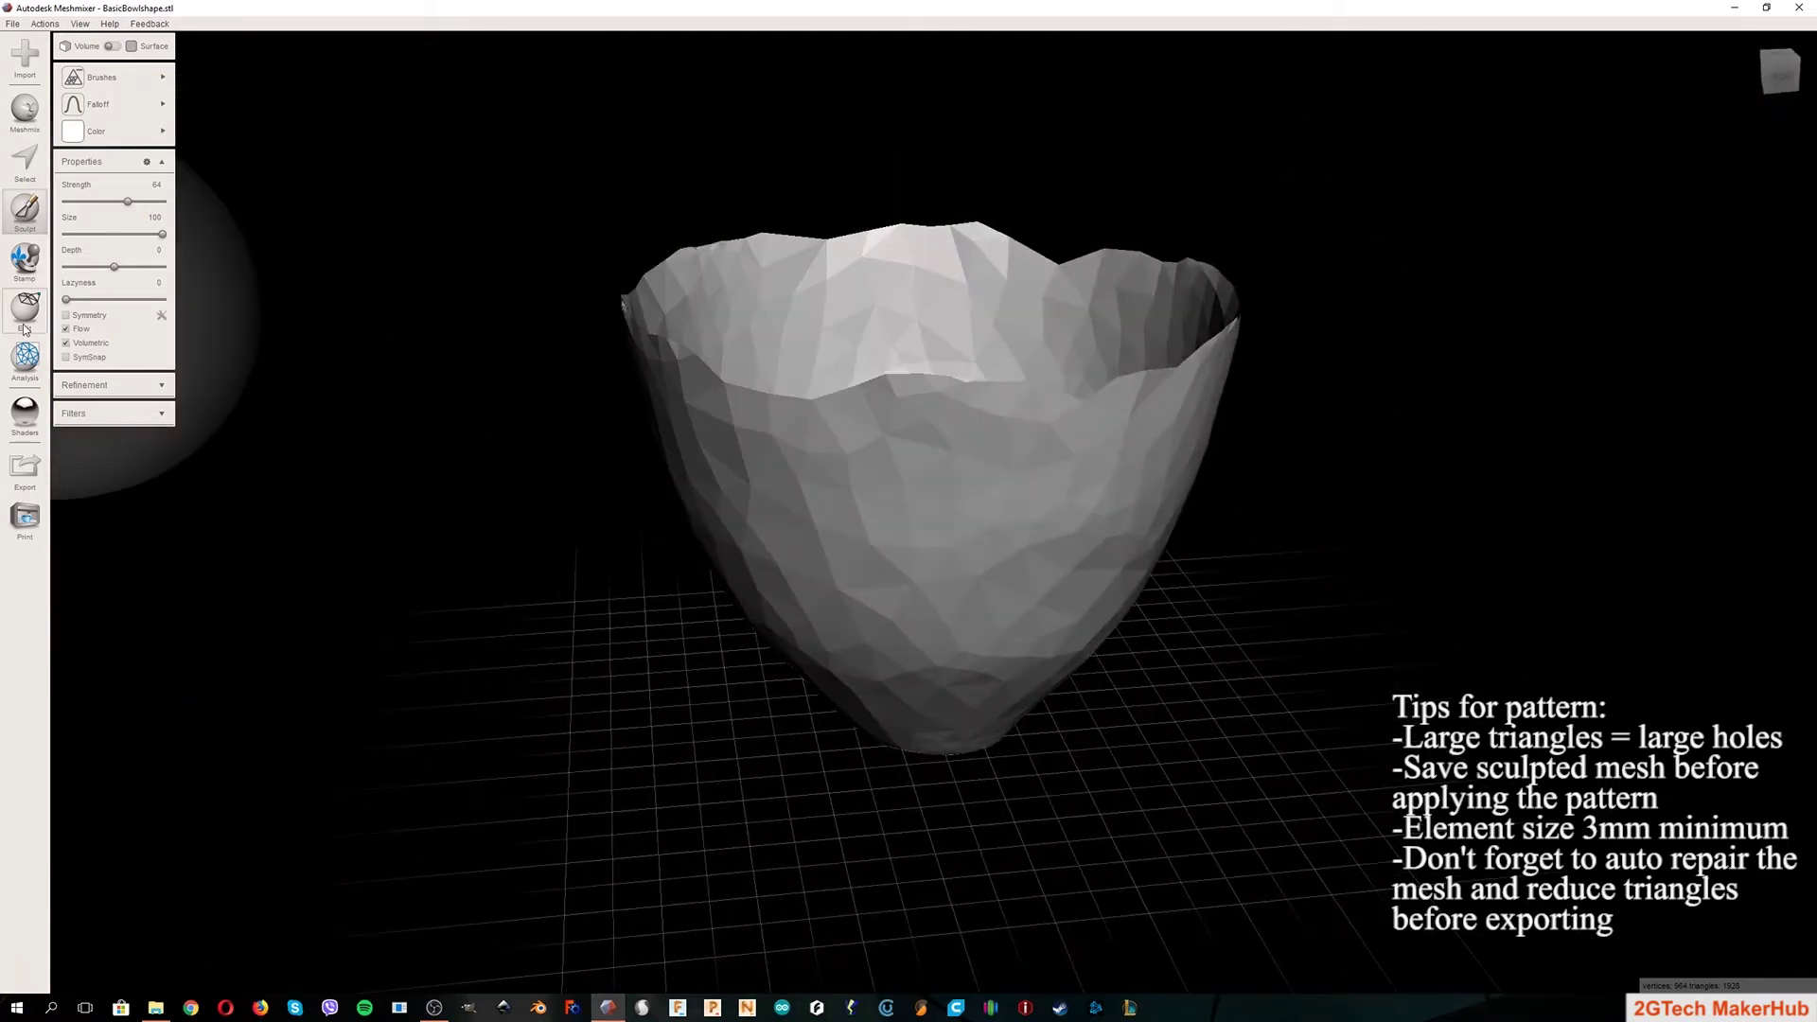
Step: Make a Dual Edges pattern from the sculpted bowl with an element dimension of 3.2 mm and an element spacing of 0.1 mm
left_click(23, 311)
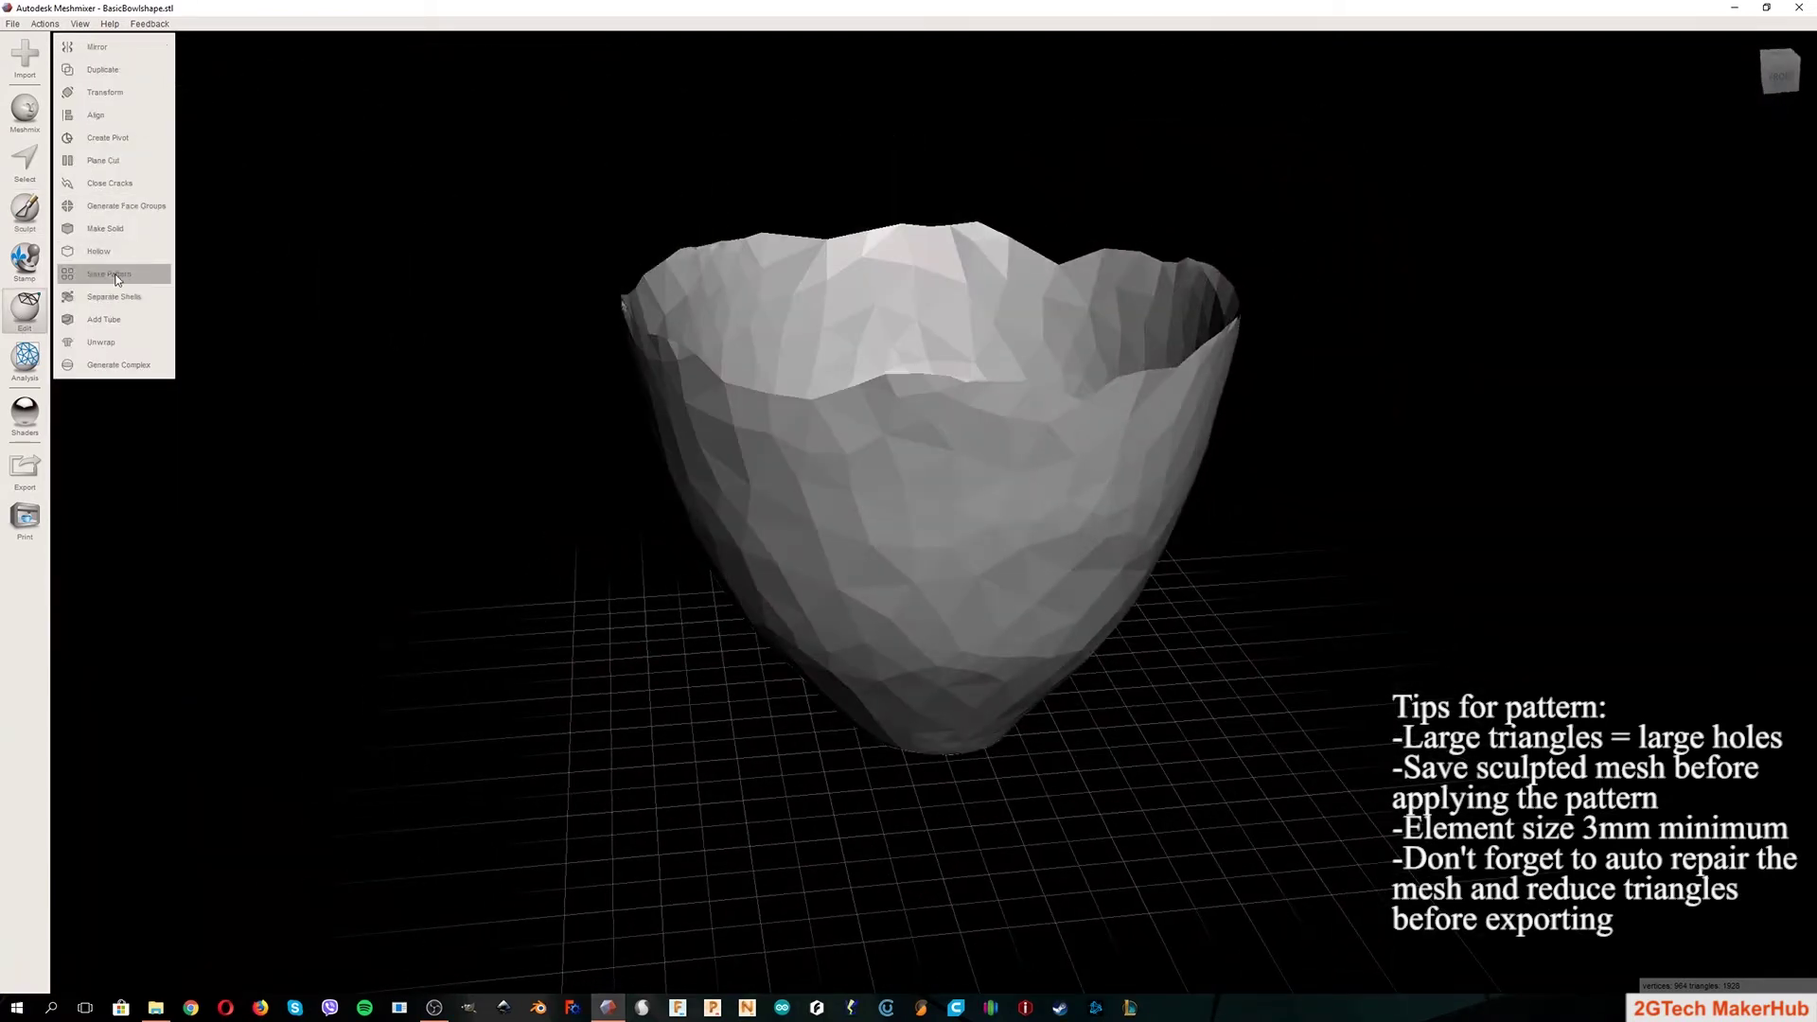
left_click(118, 275)
left_click(127, 88)
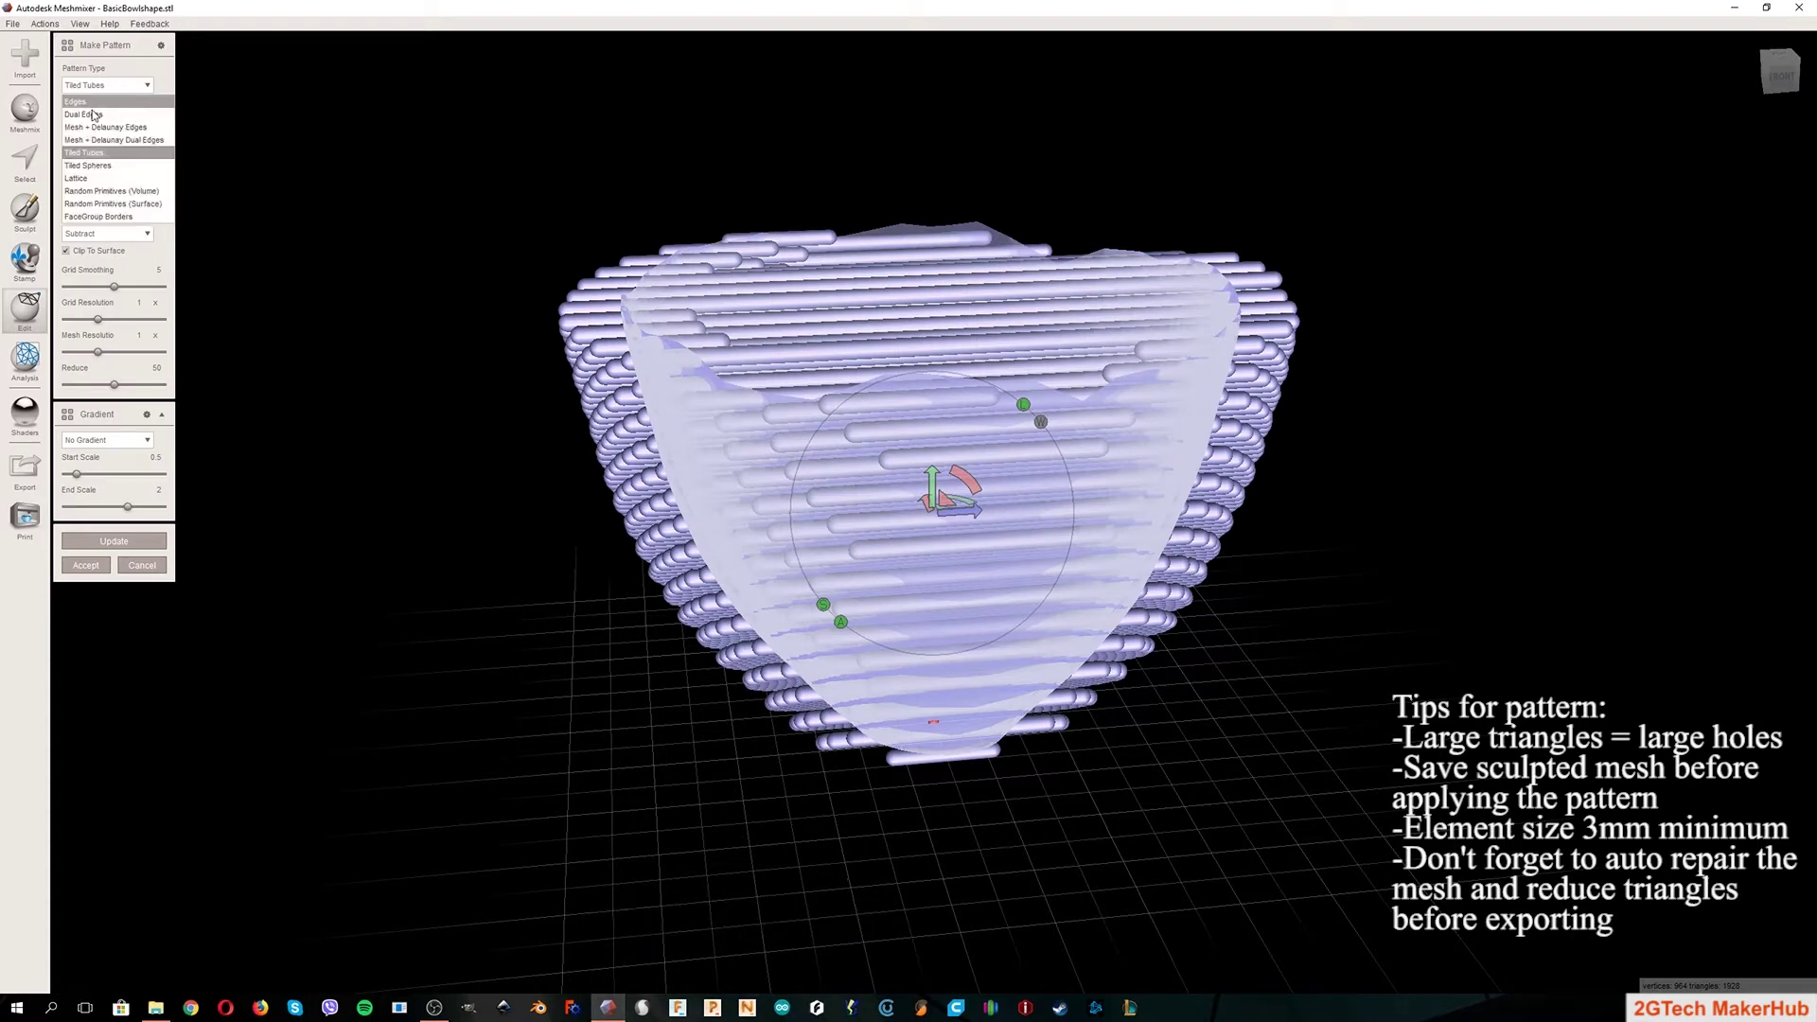
left_click(83, 115)
right_click_drag(370, 161, 445, 244)
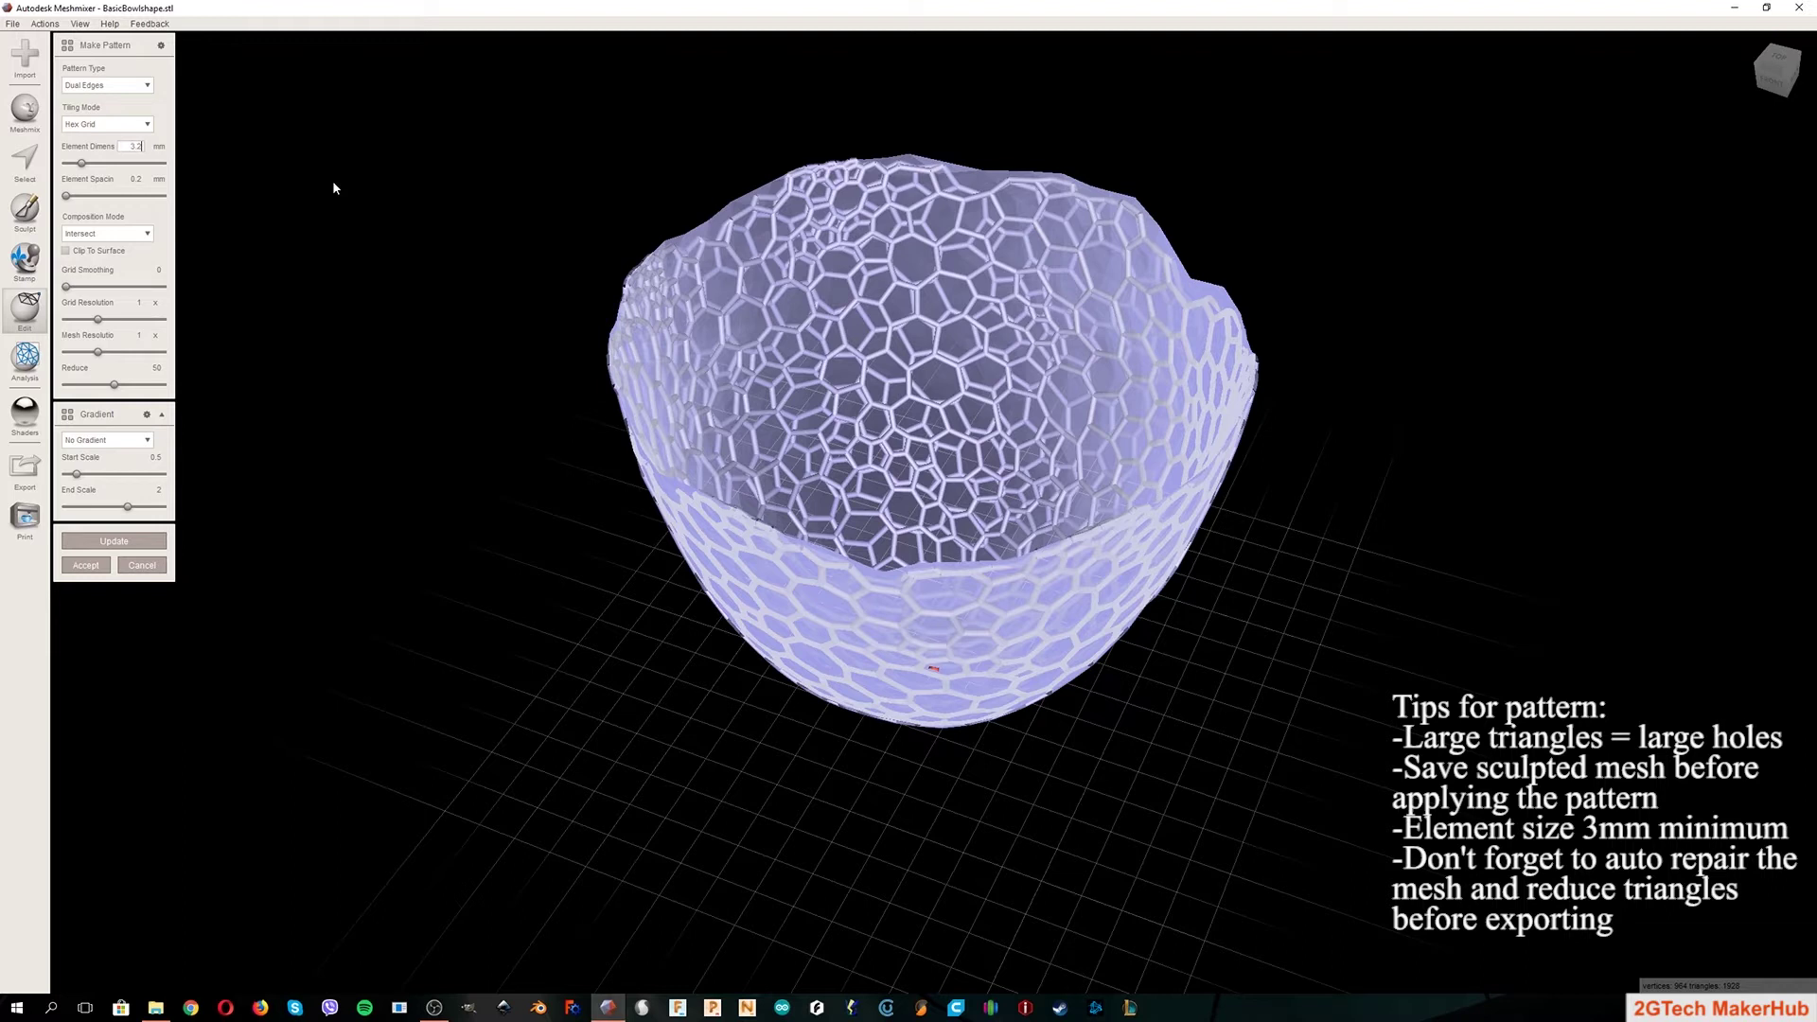
left_click(135, 178)
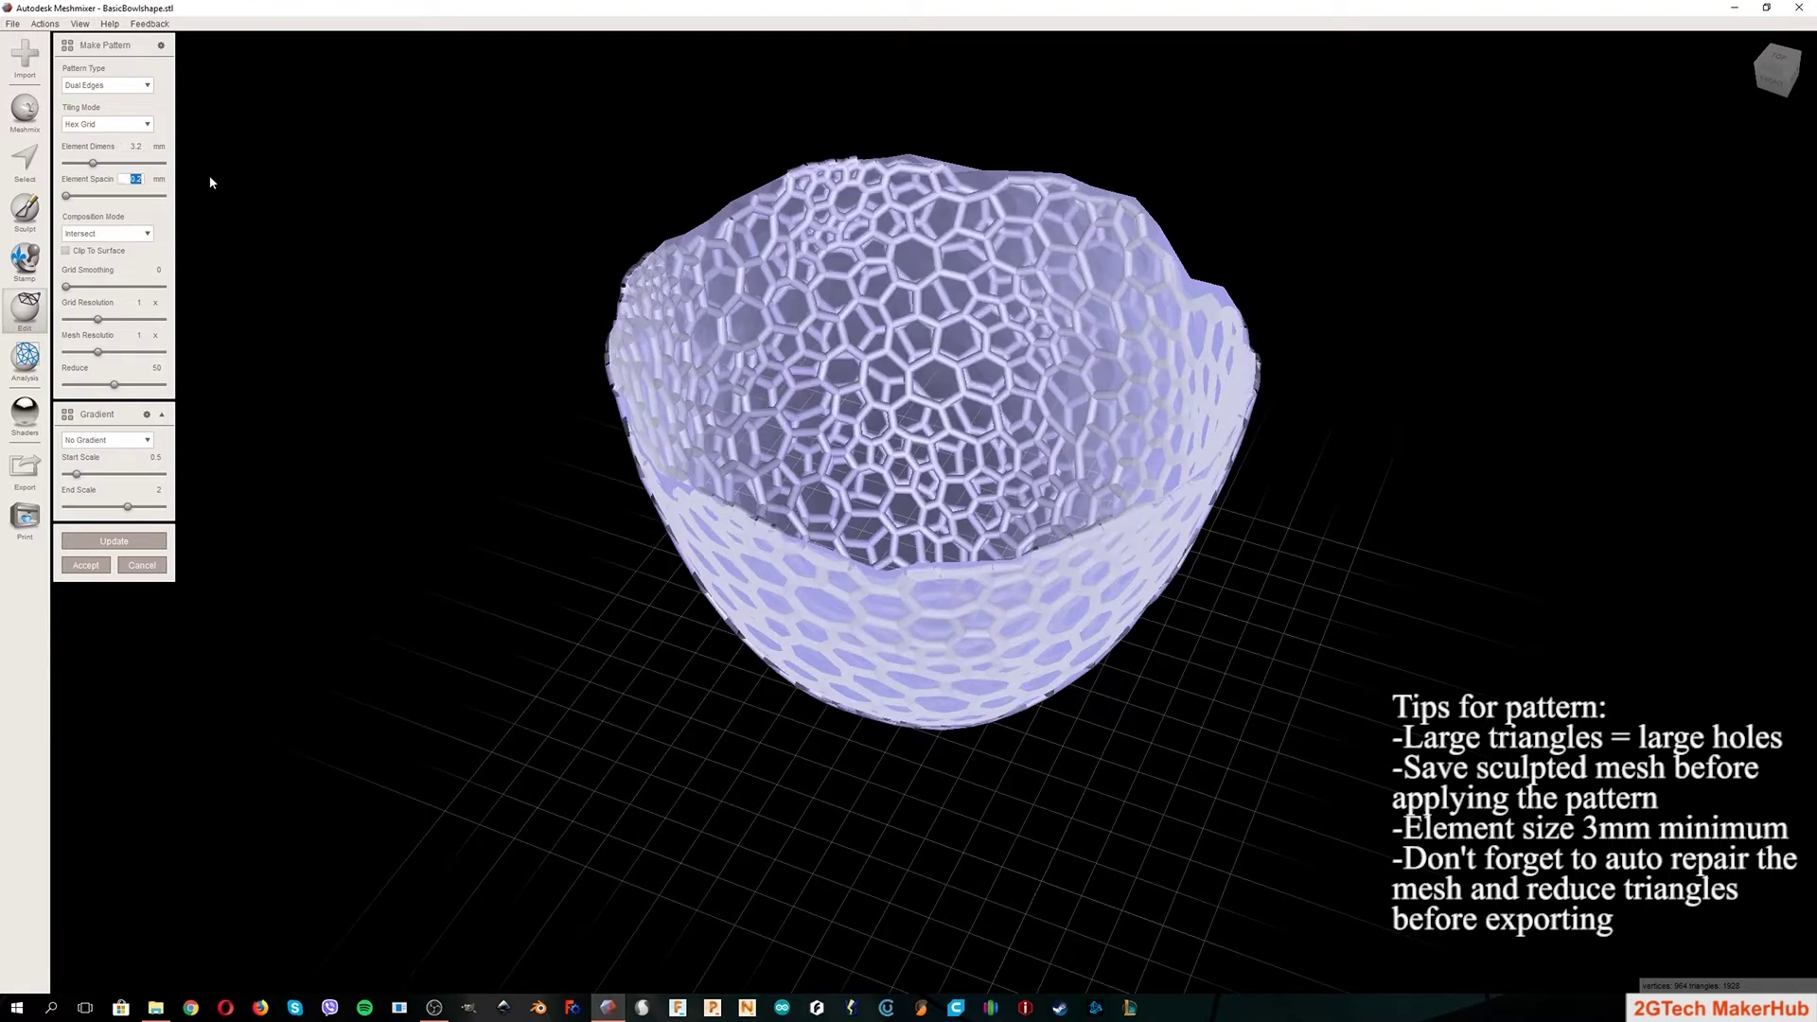
type("0.1")
right_click_drag(1198, 445, 1170, 549)
scroll(1162, 466, "up", 2)
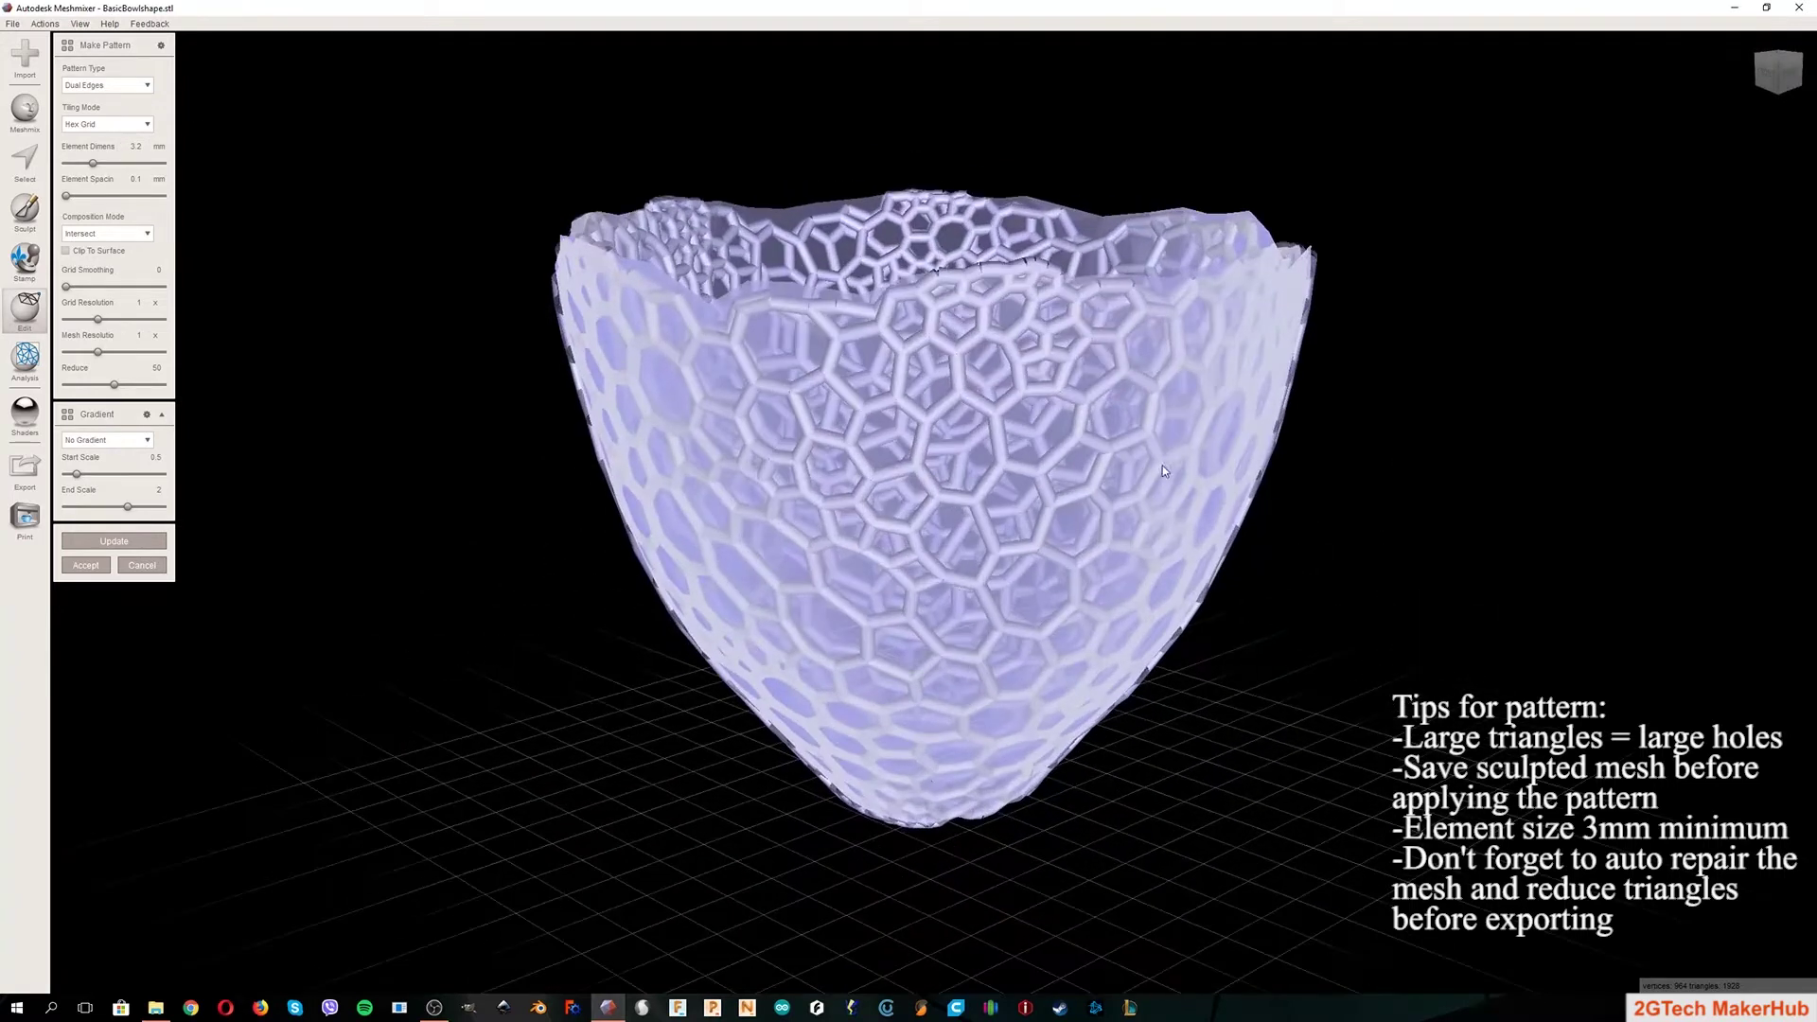
right_click_drag(1162, 465, 1175, 391)
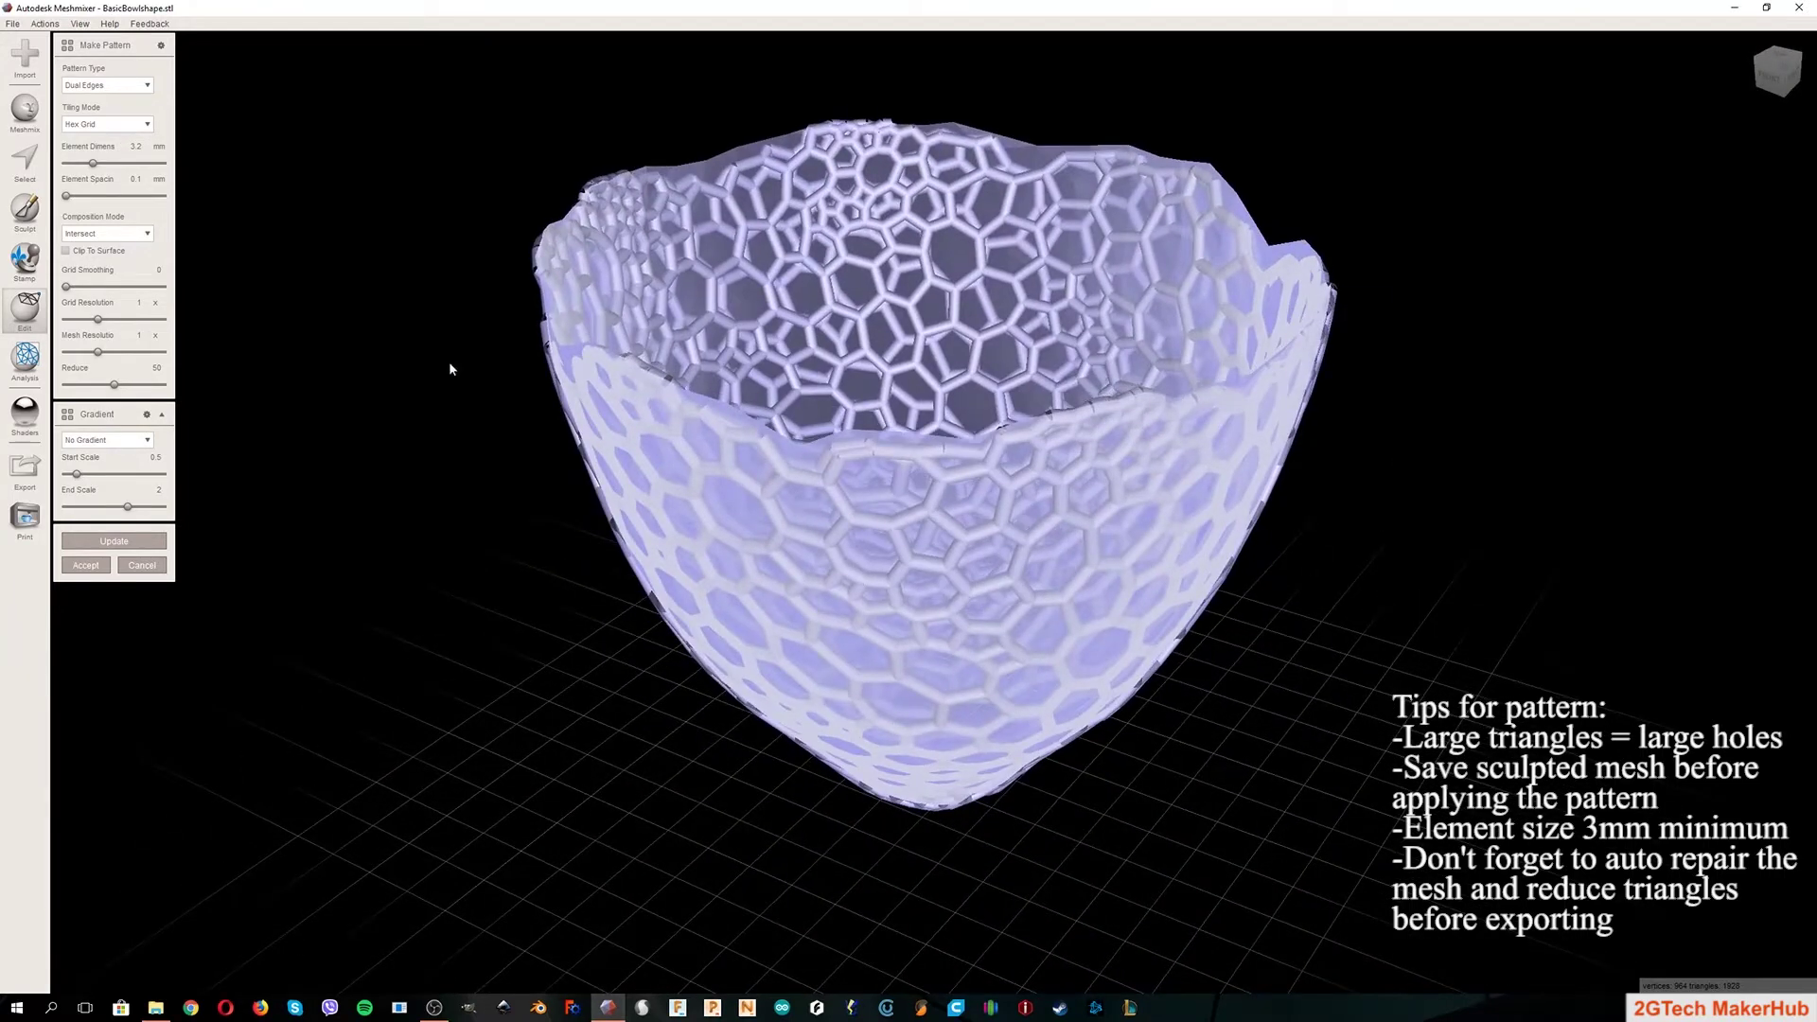
left_click(79, 566)
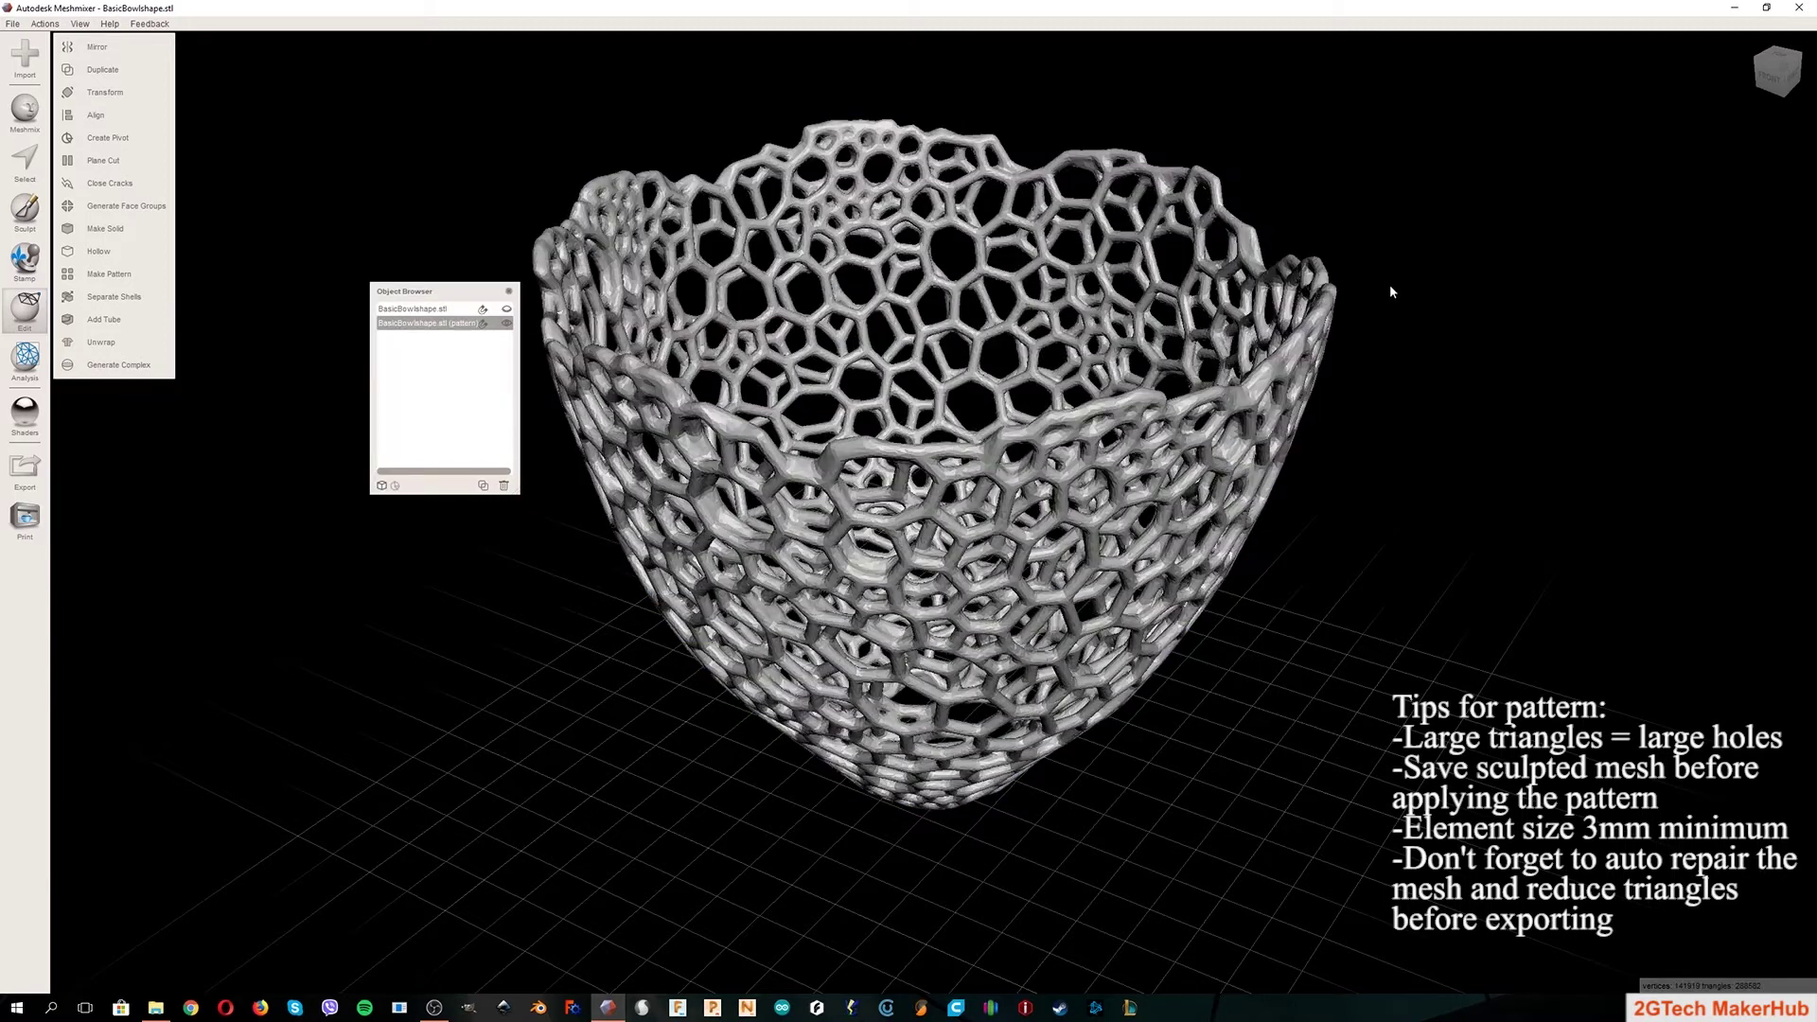
Step: Inspect the patterned bowl mesh for defects and auto repair all of them
left_click_drag(440, 293, 282, 87)
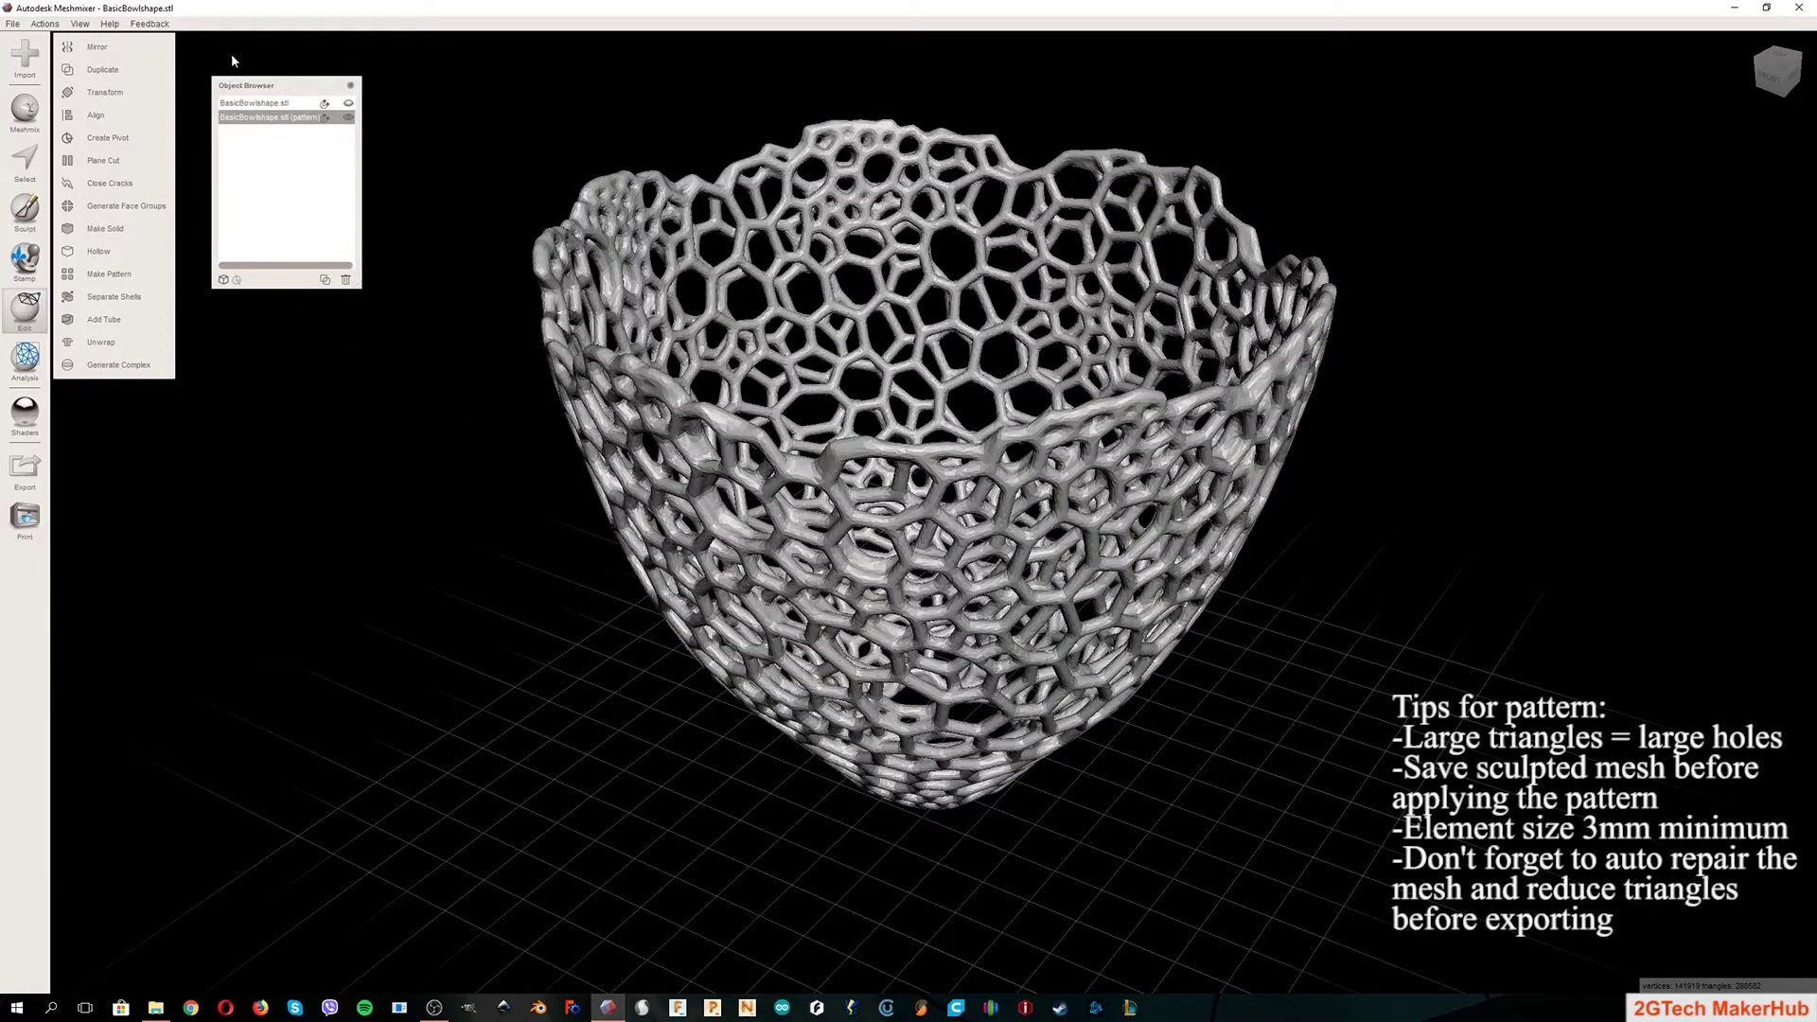
left_click(25, 358)
left_click(94, 46)
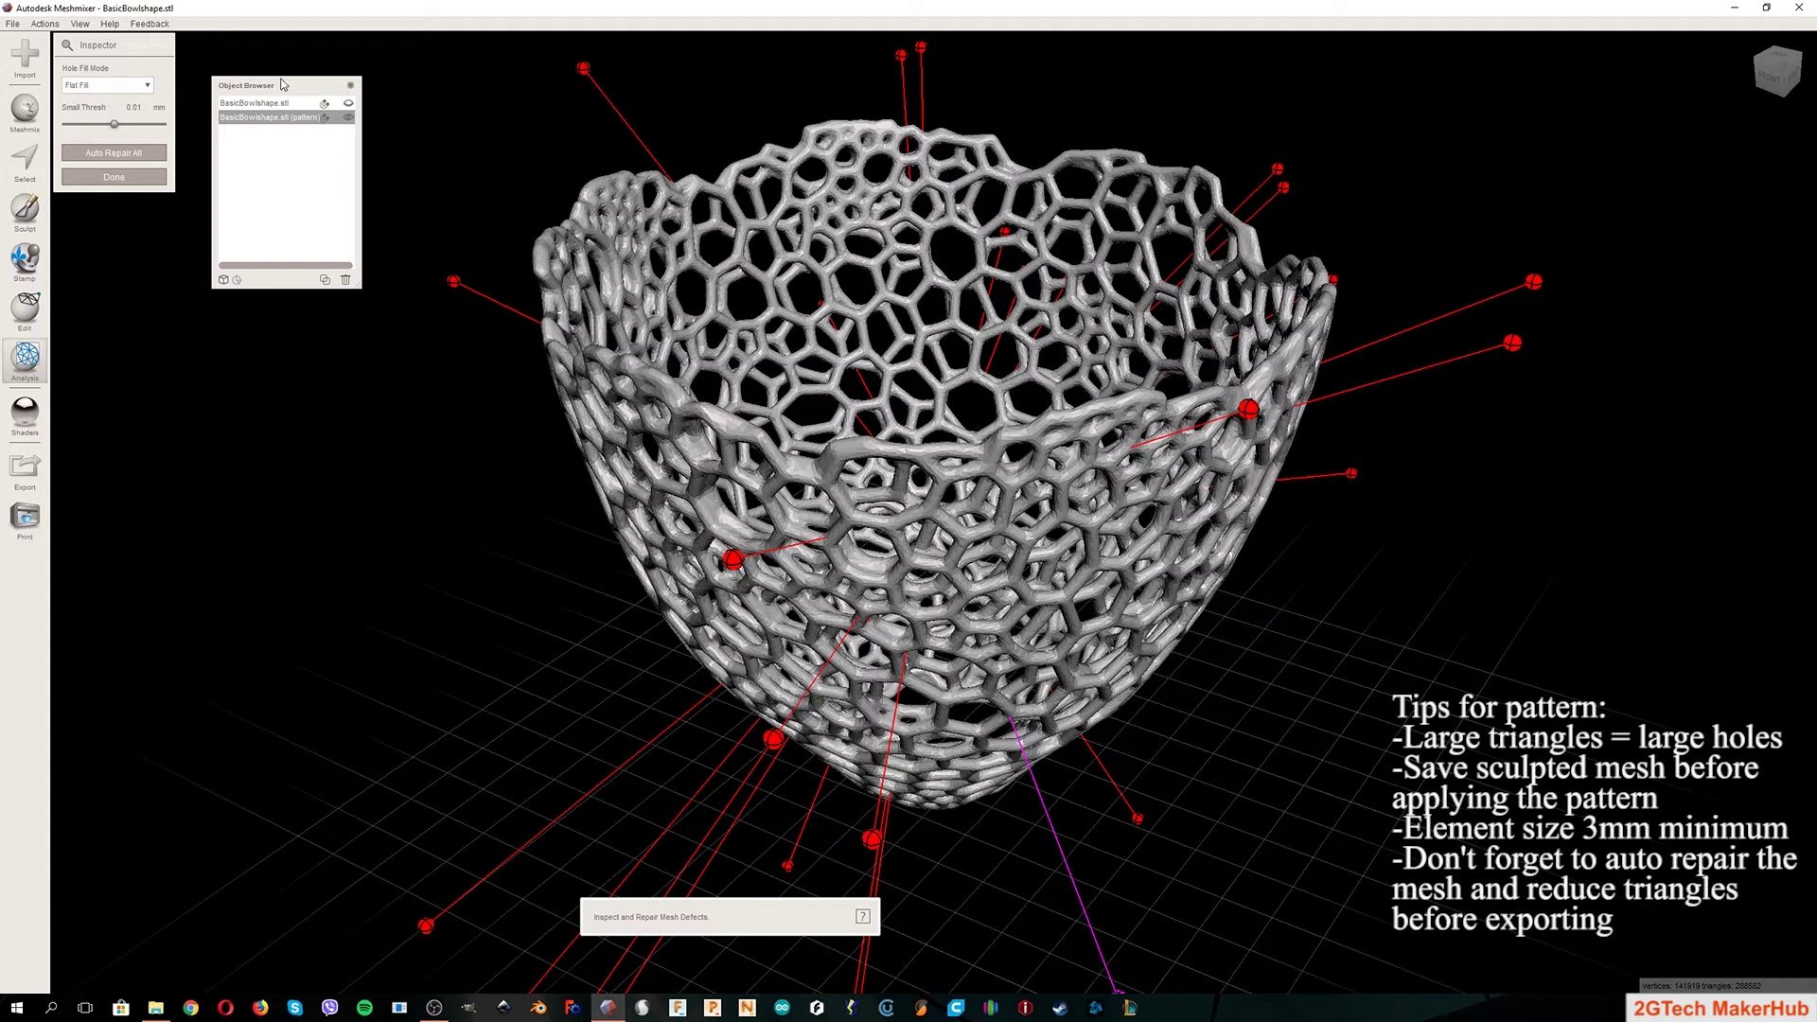
left_click(155, 150)
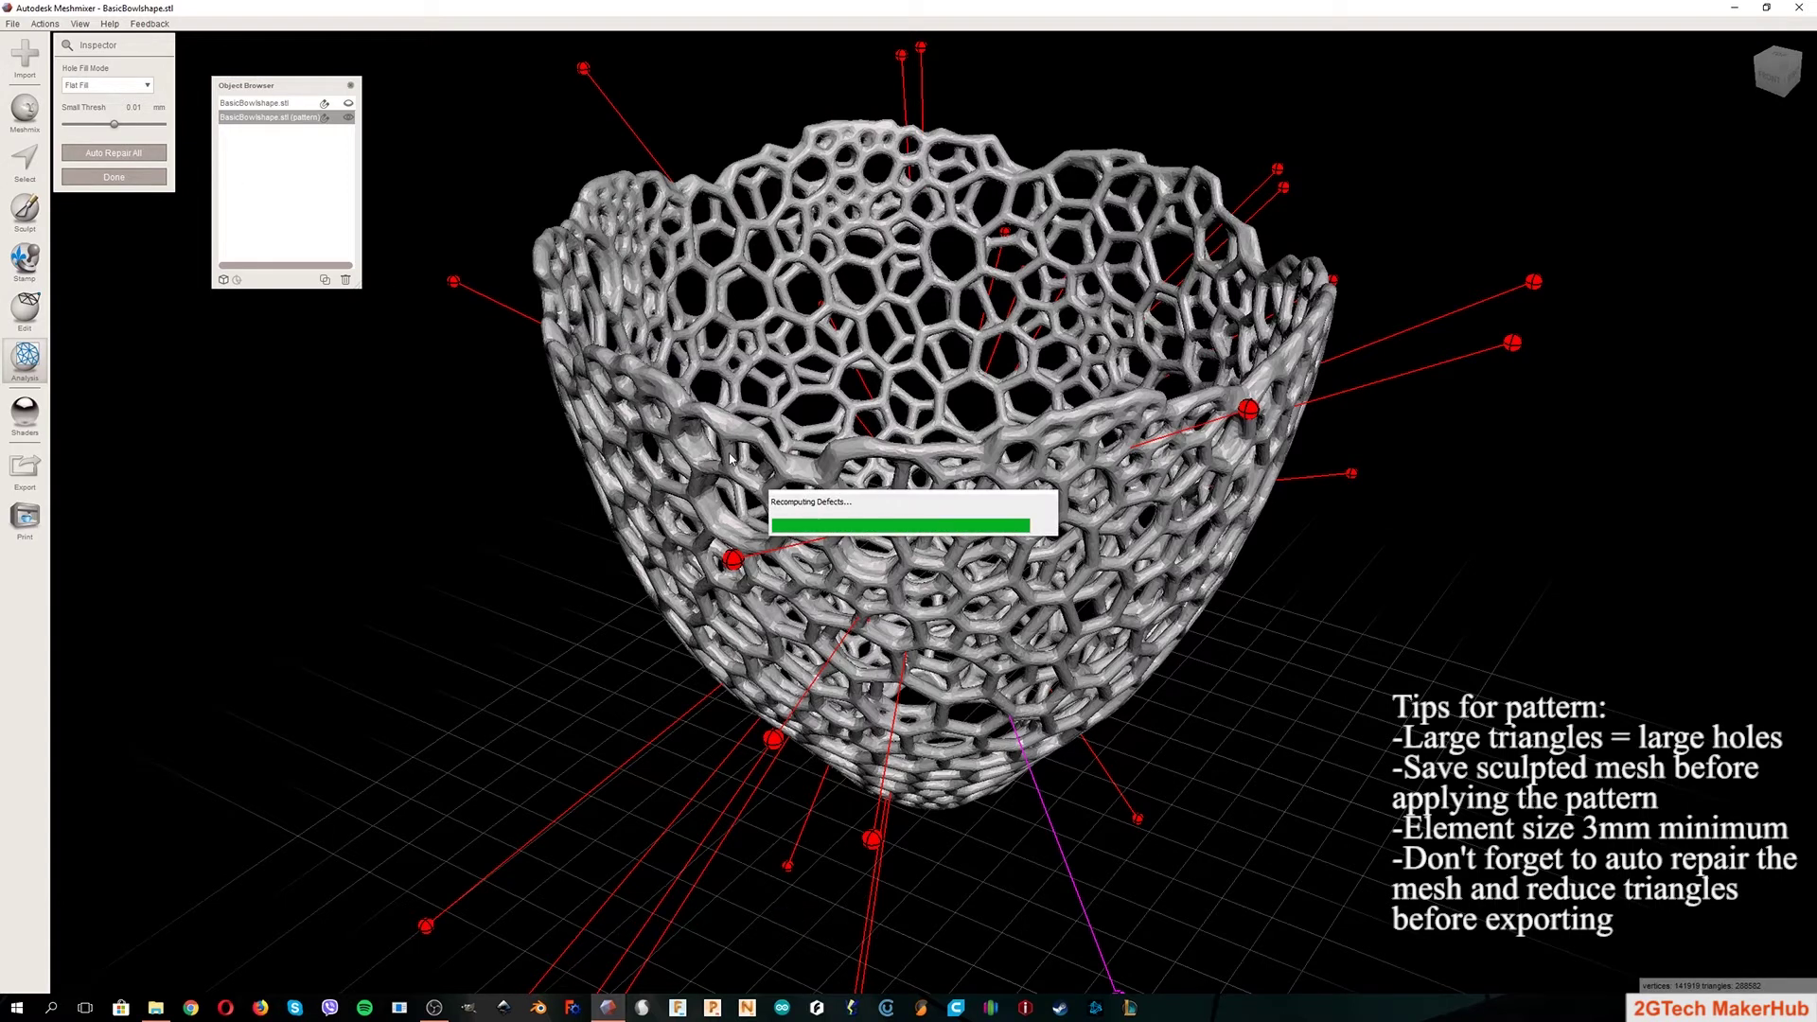
right_click_drag(760, 448, 636, 404)
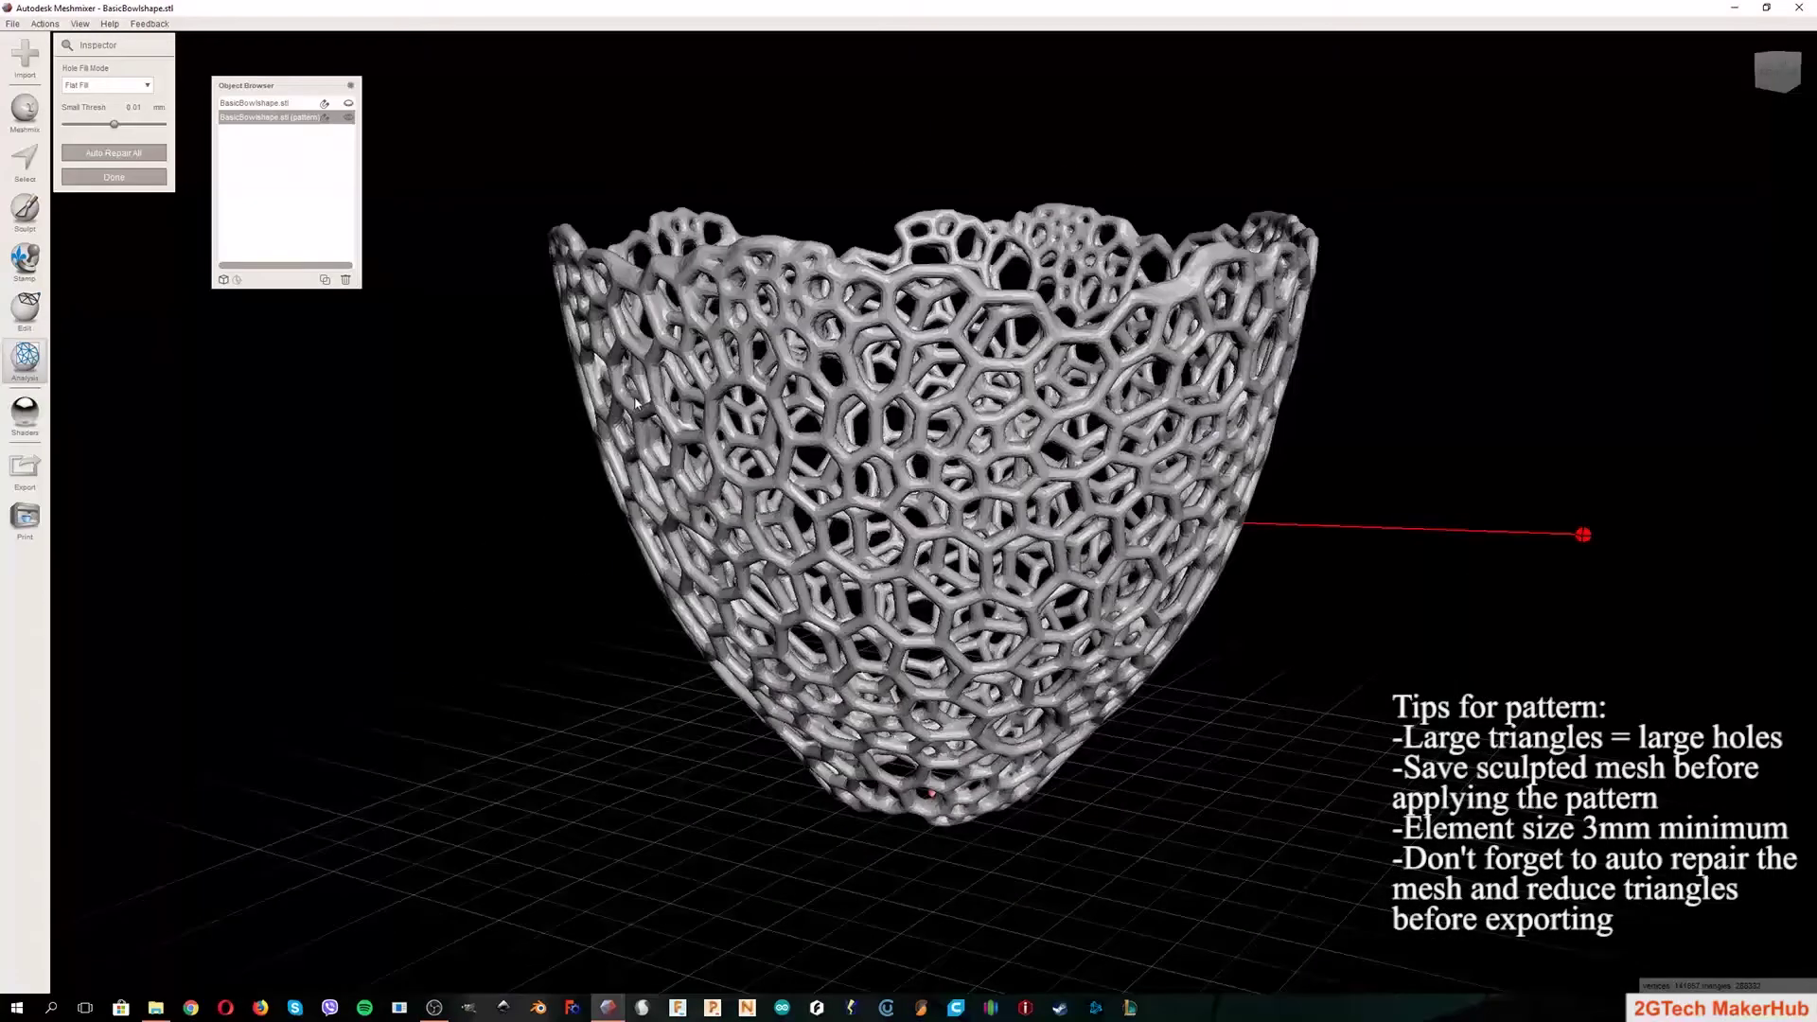
left_click(113, 177)
Step: Select the entire patterned mesh and reduce its triangles by percentage with the Shape Preserving type
key("ctrl+a")
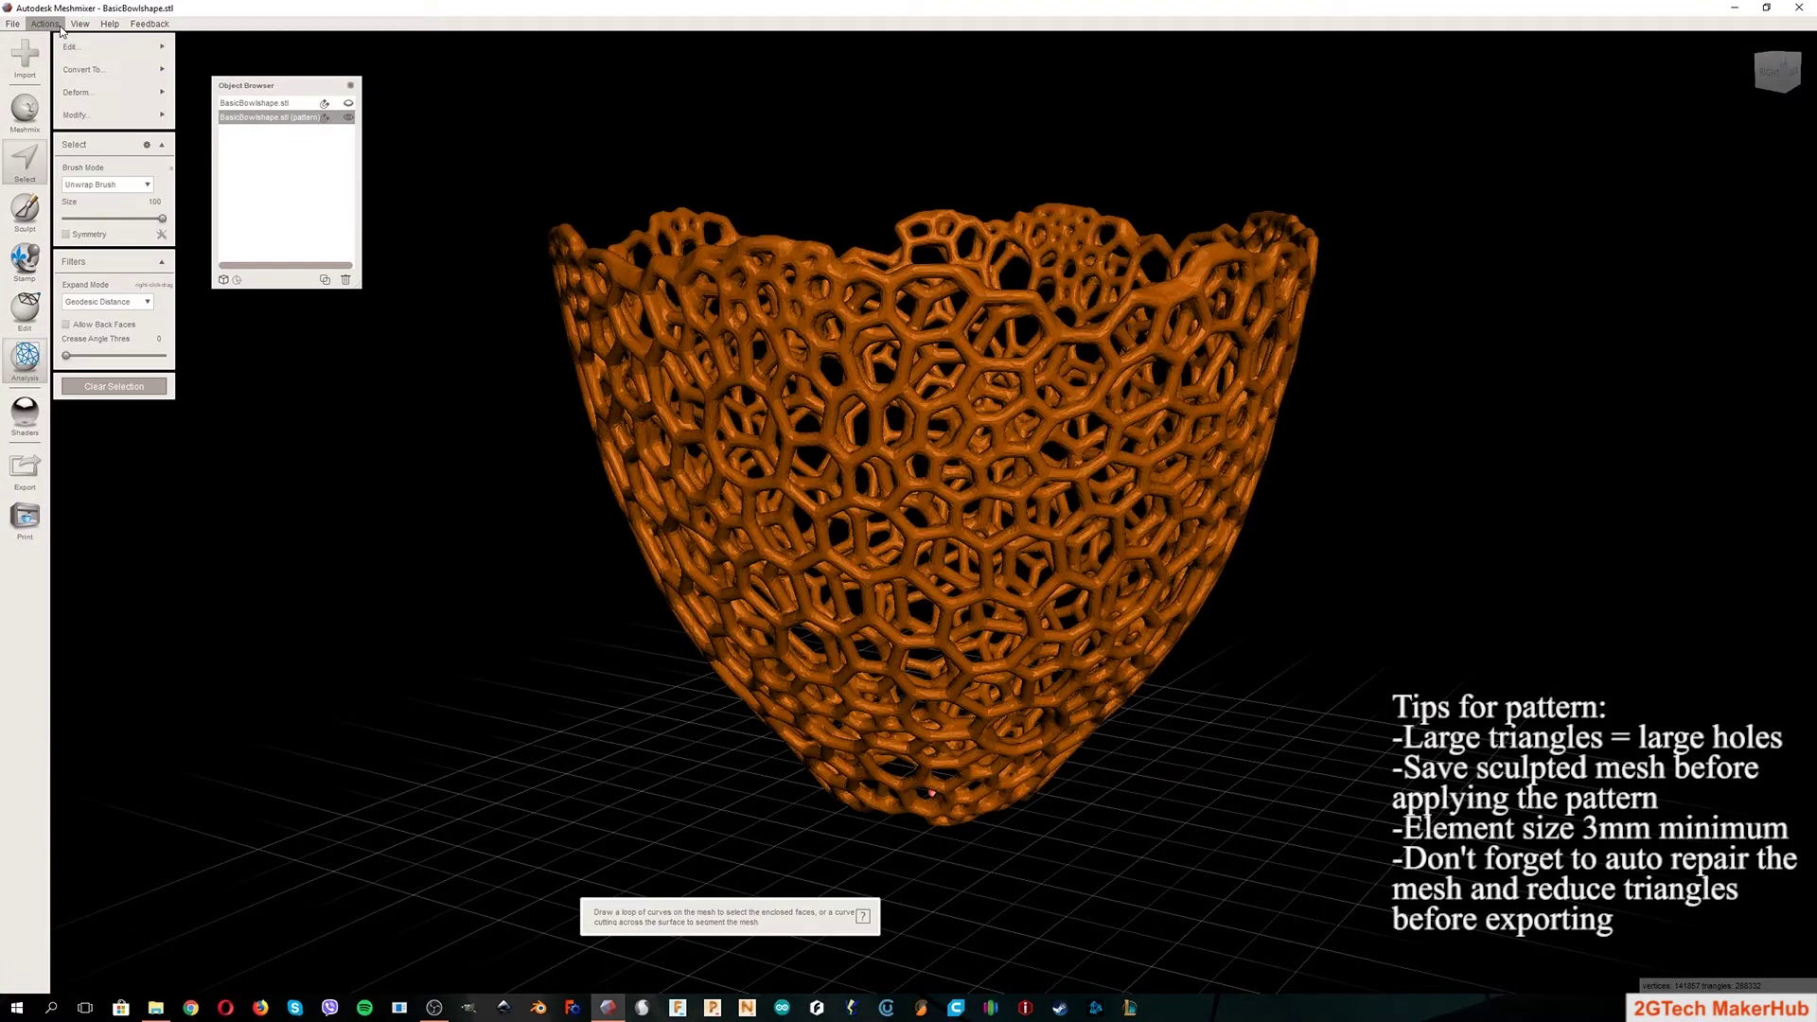
mouse_move(144, 48)
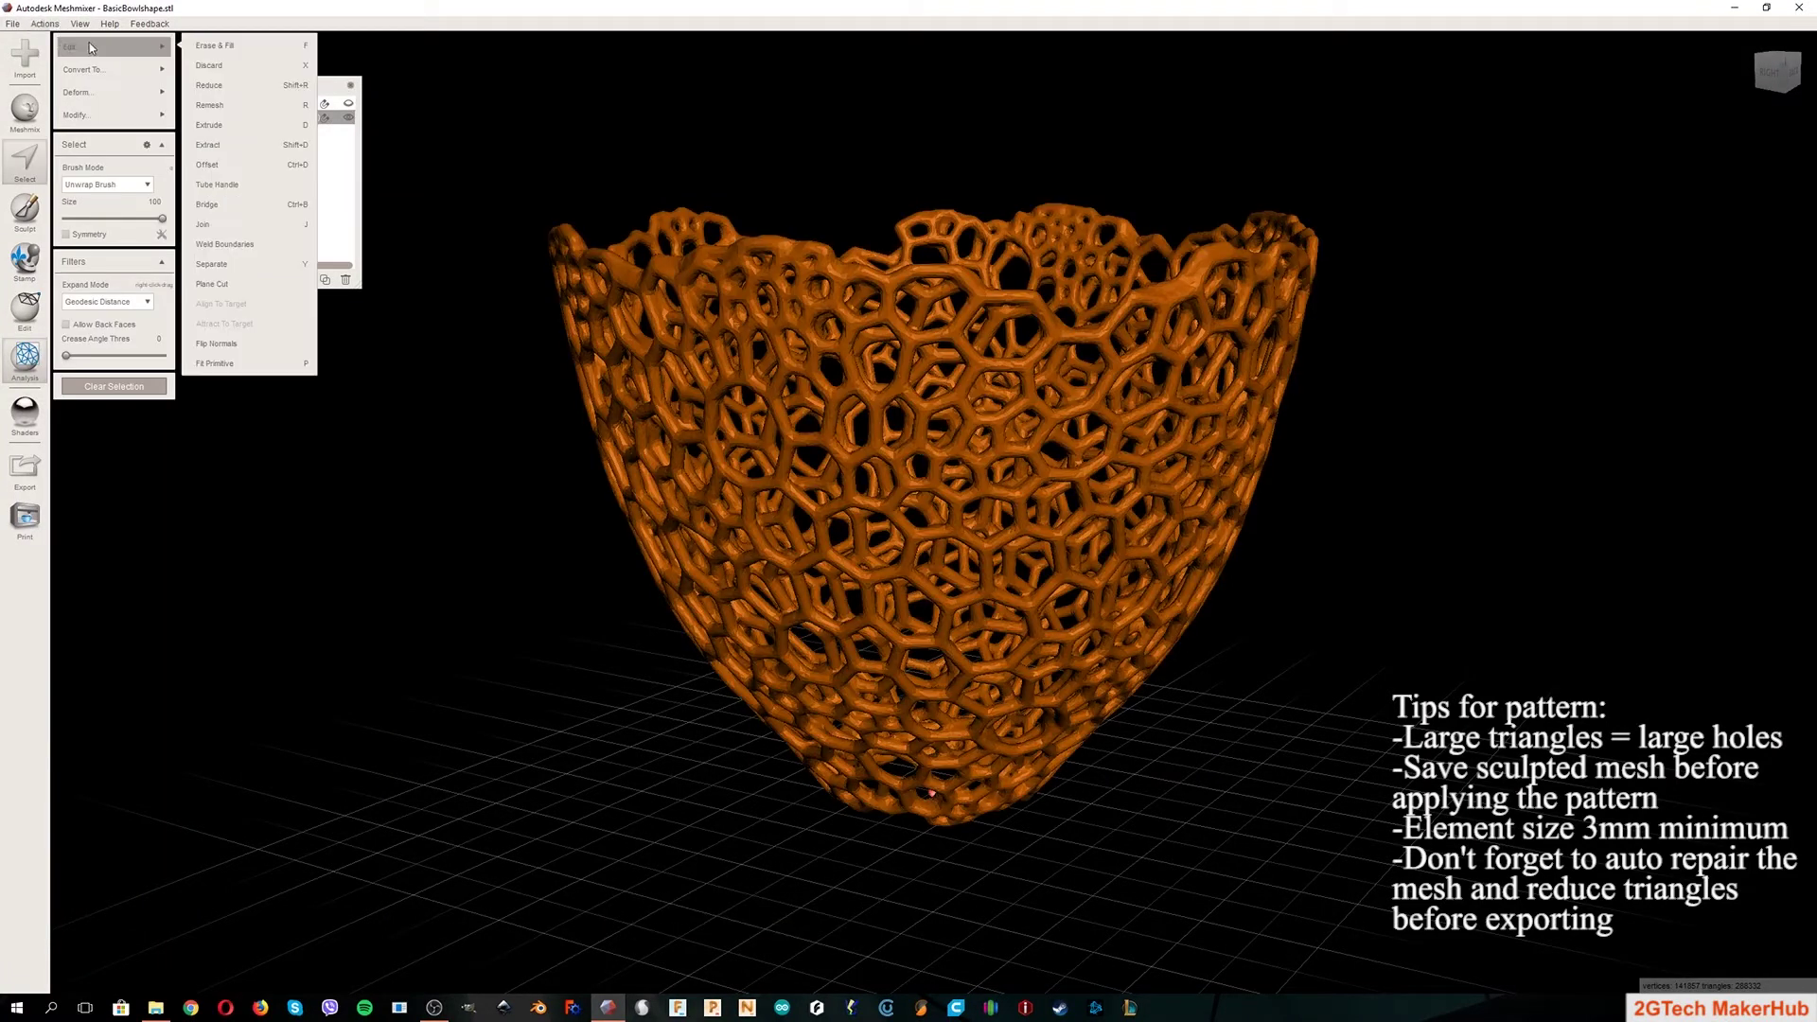
left_click(228, 86)
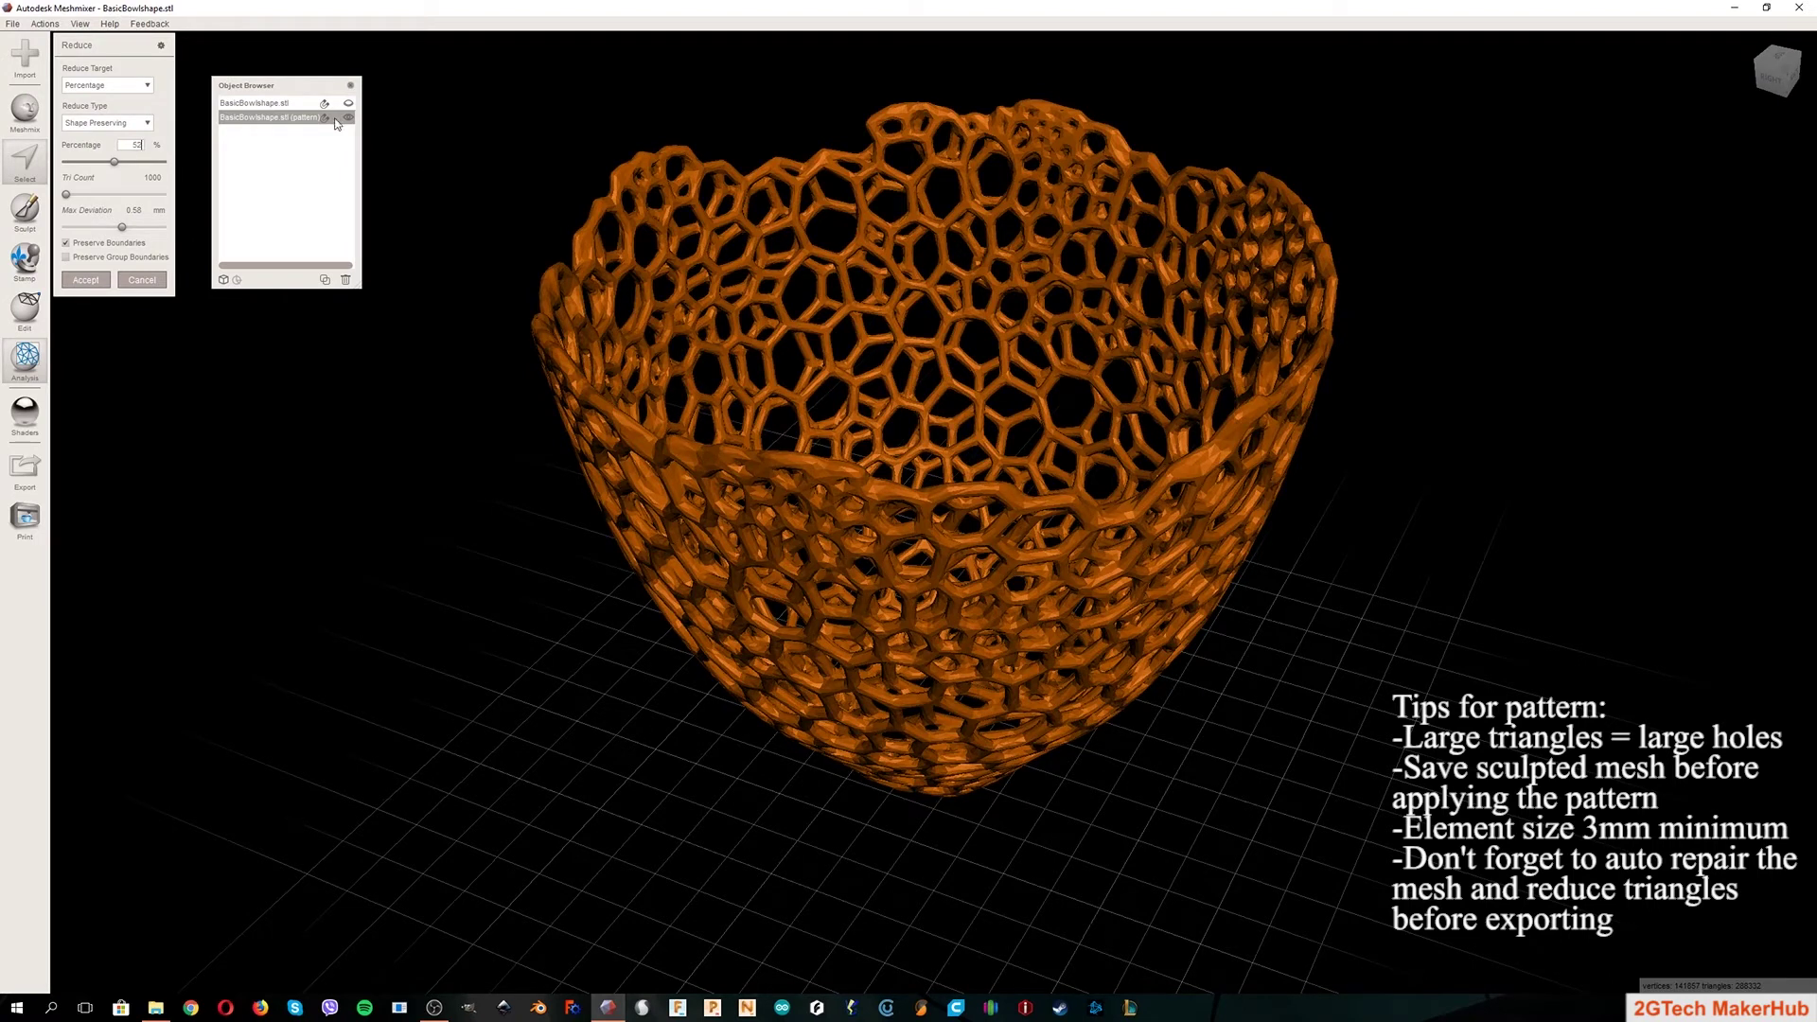
left_click(86, 280)
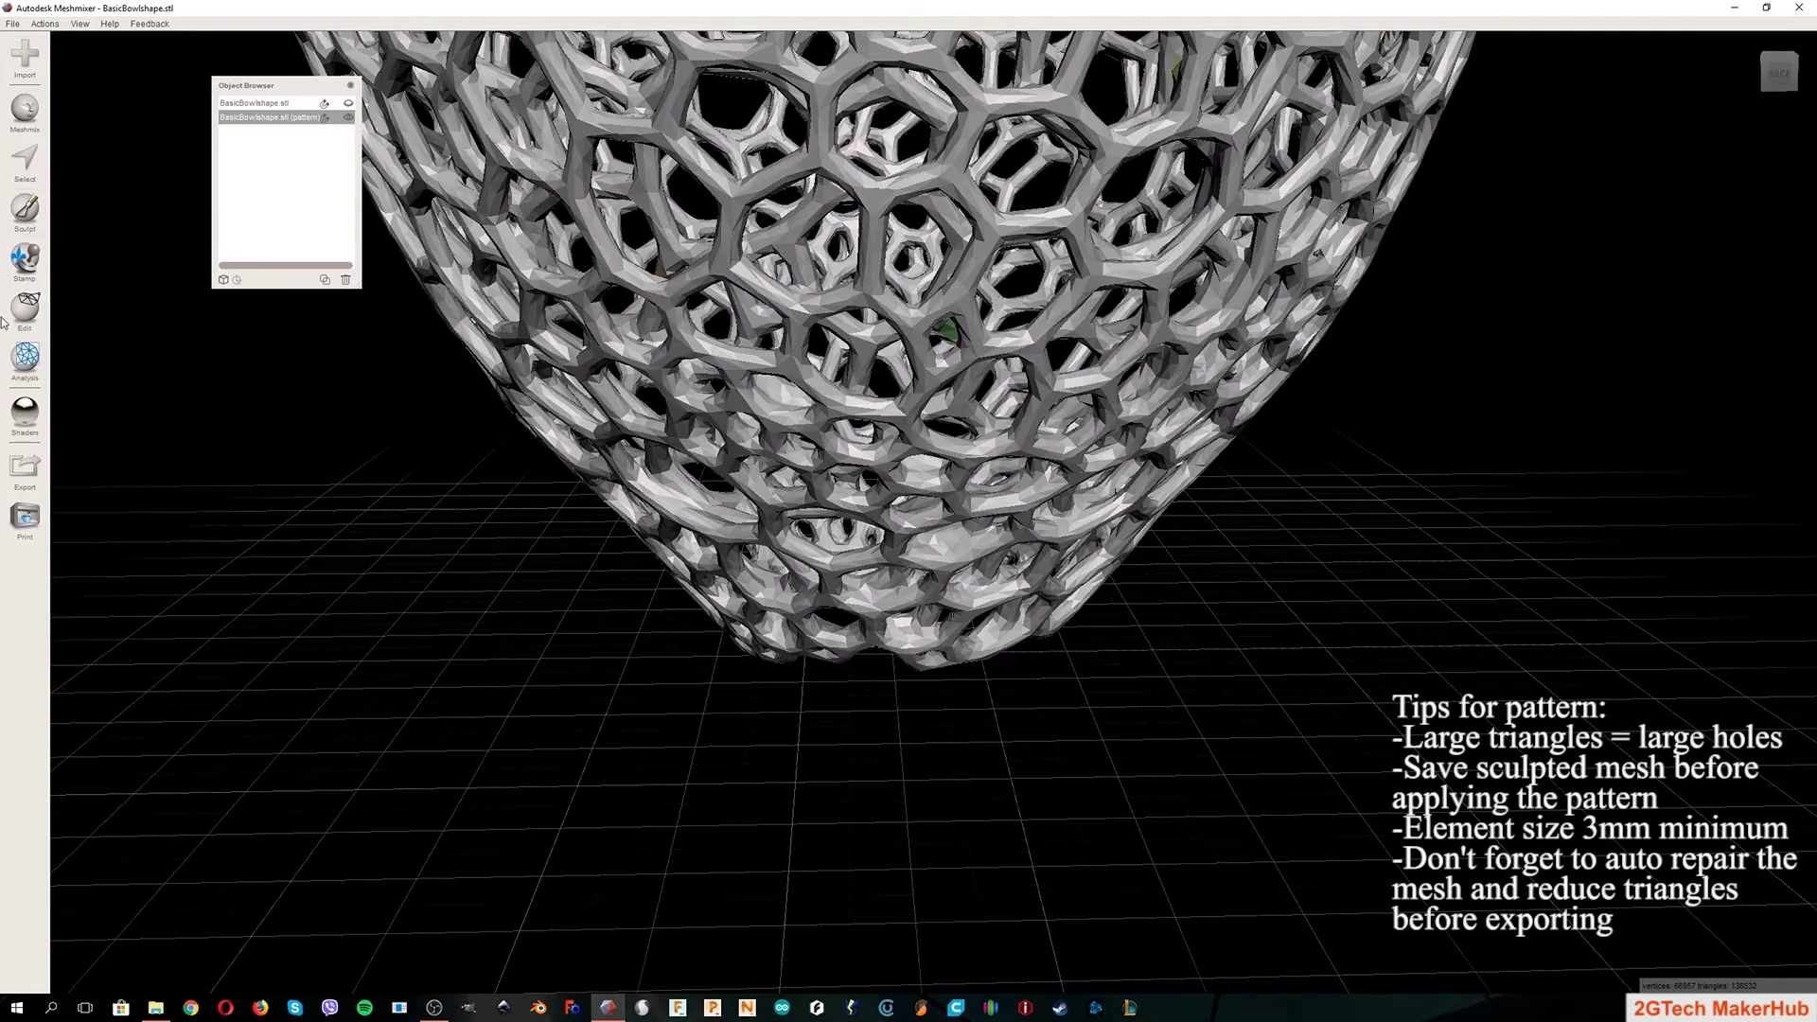
Step: Plane cut the uneven base of the patterned bowl just above its lowest struts, discarding the part below
left_click(24, 308)
left_click(99, 162)
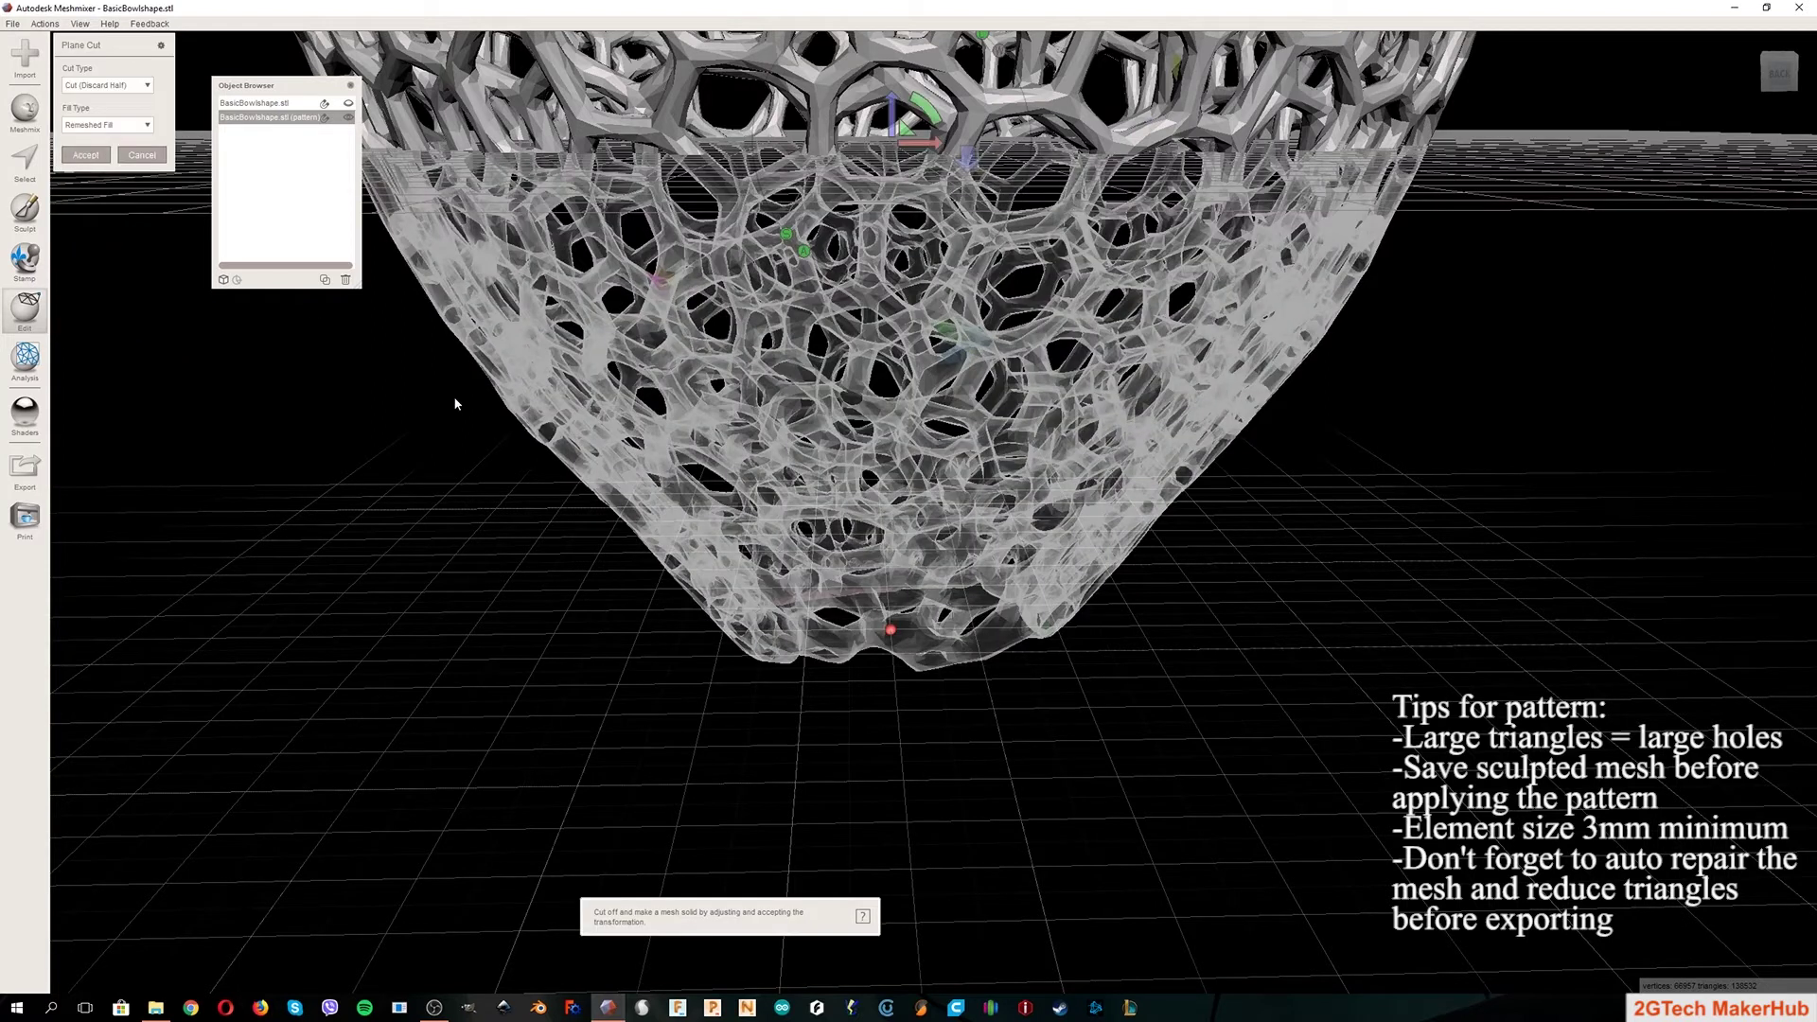
left_click_drag(887, 96, 876, 570)
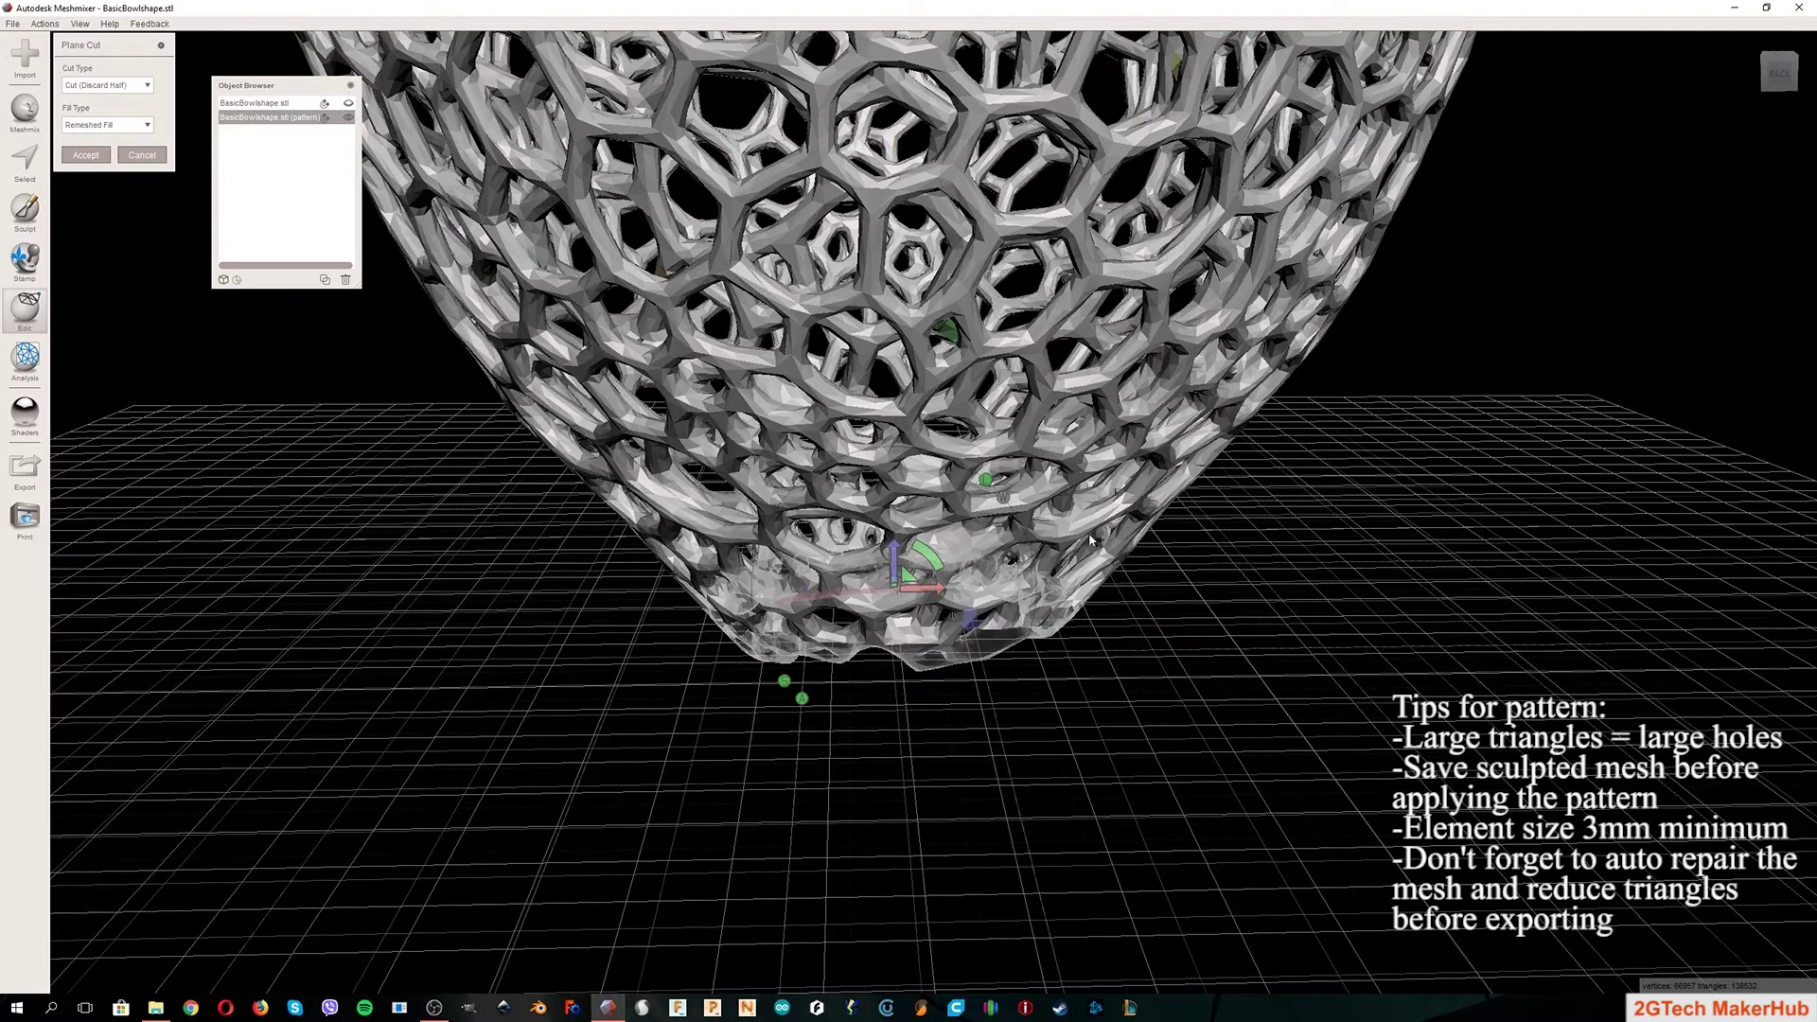
left_click(86, 156)
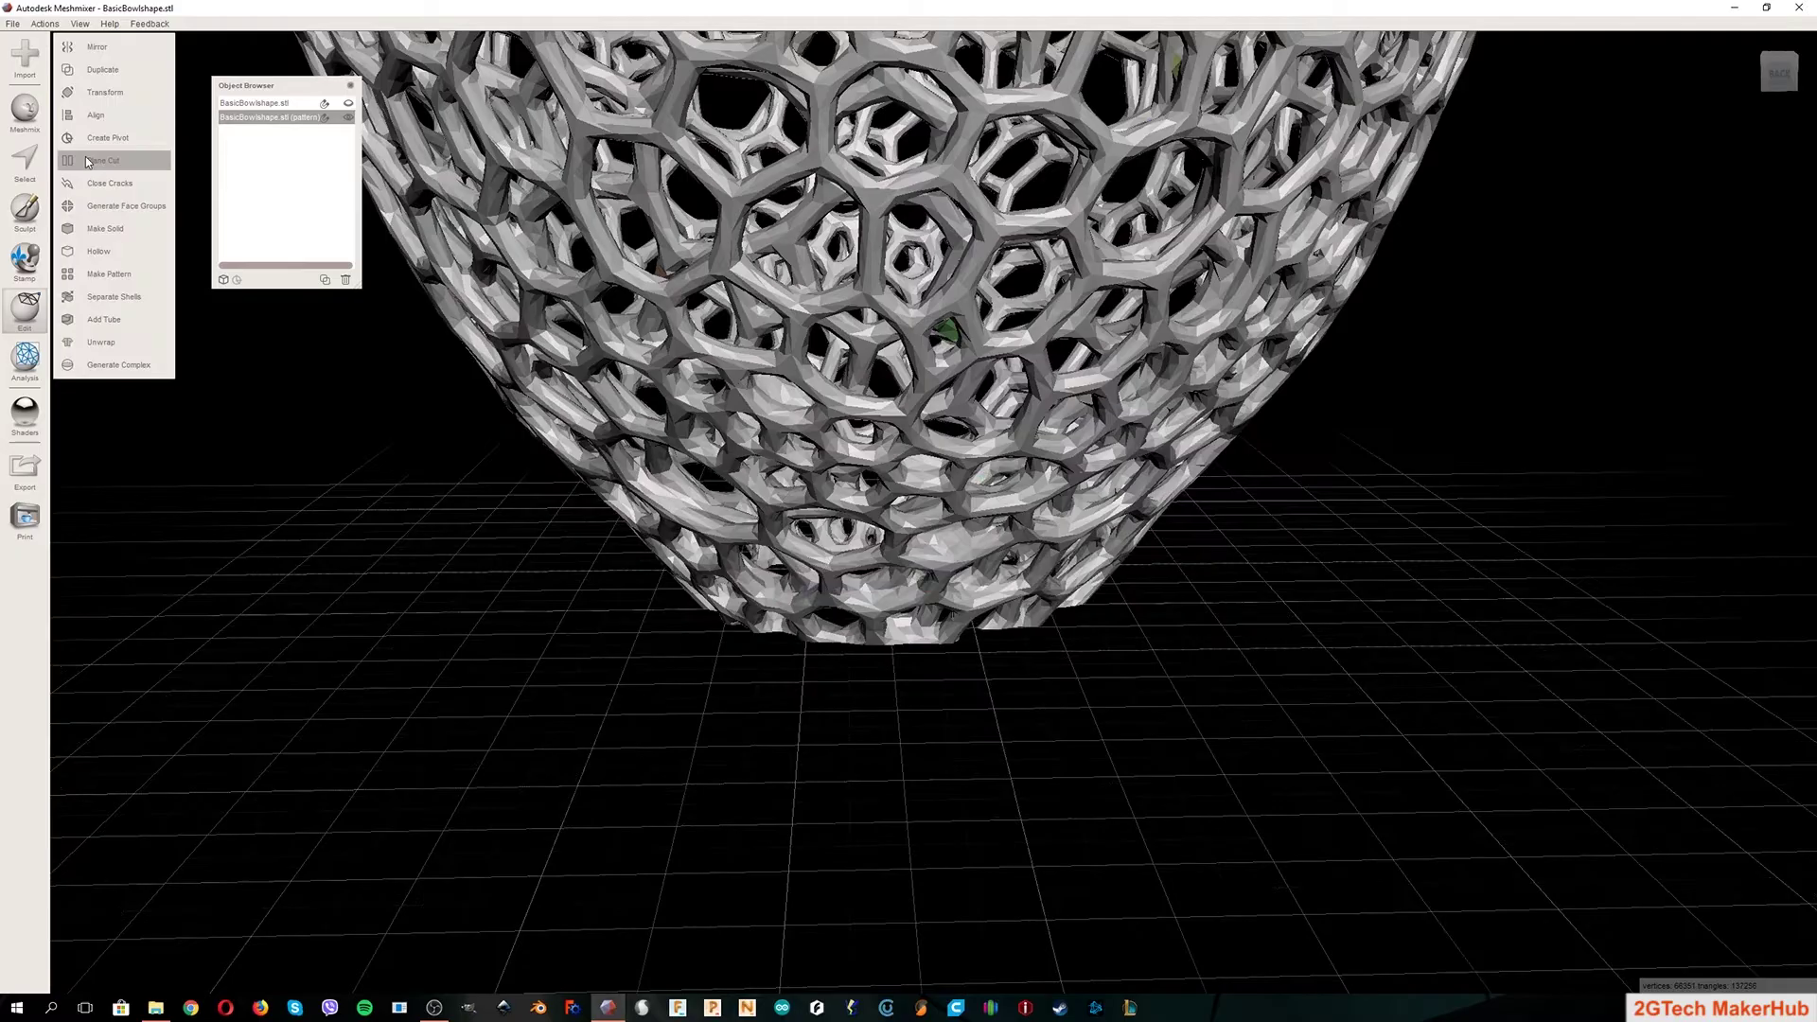
right_click_drag(1224, 638, 1215, 718)
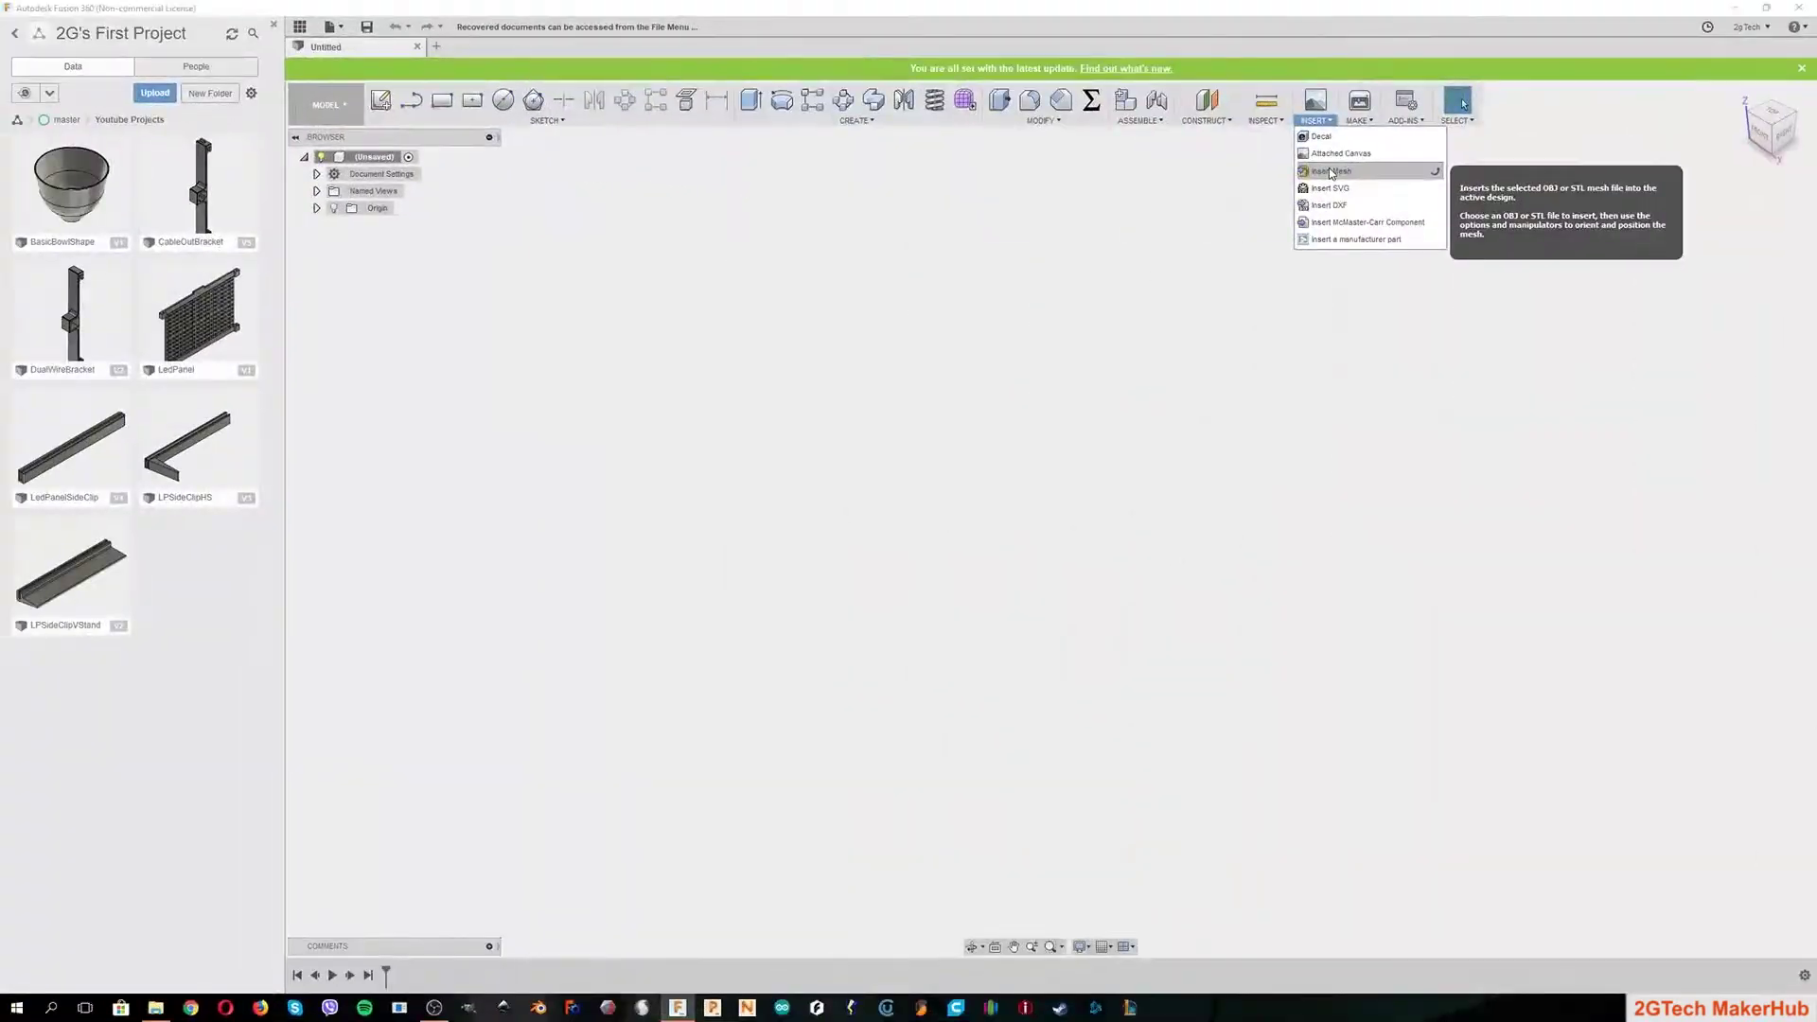
Step: In Fusion 360, insert the patterned bowl mesh into the empty design with millimetre units
left_click(1281, 163)
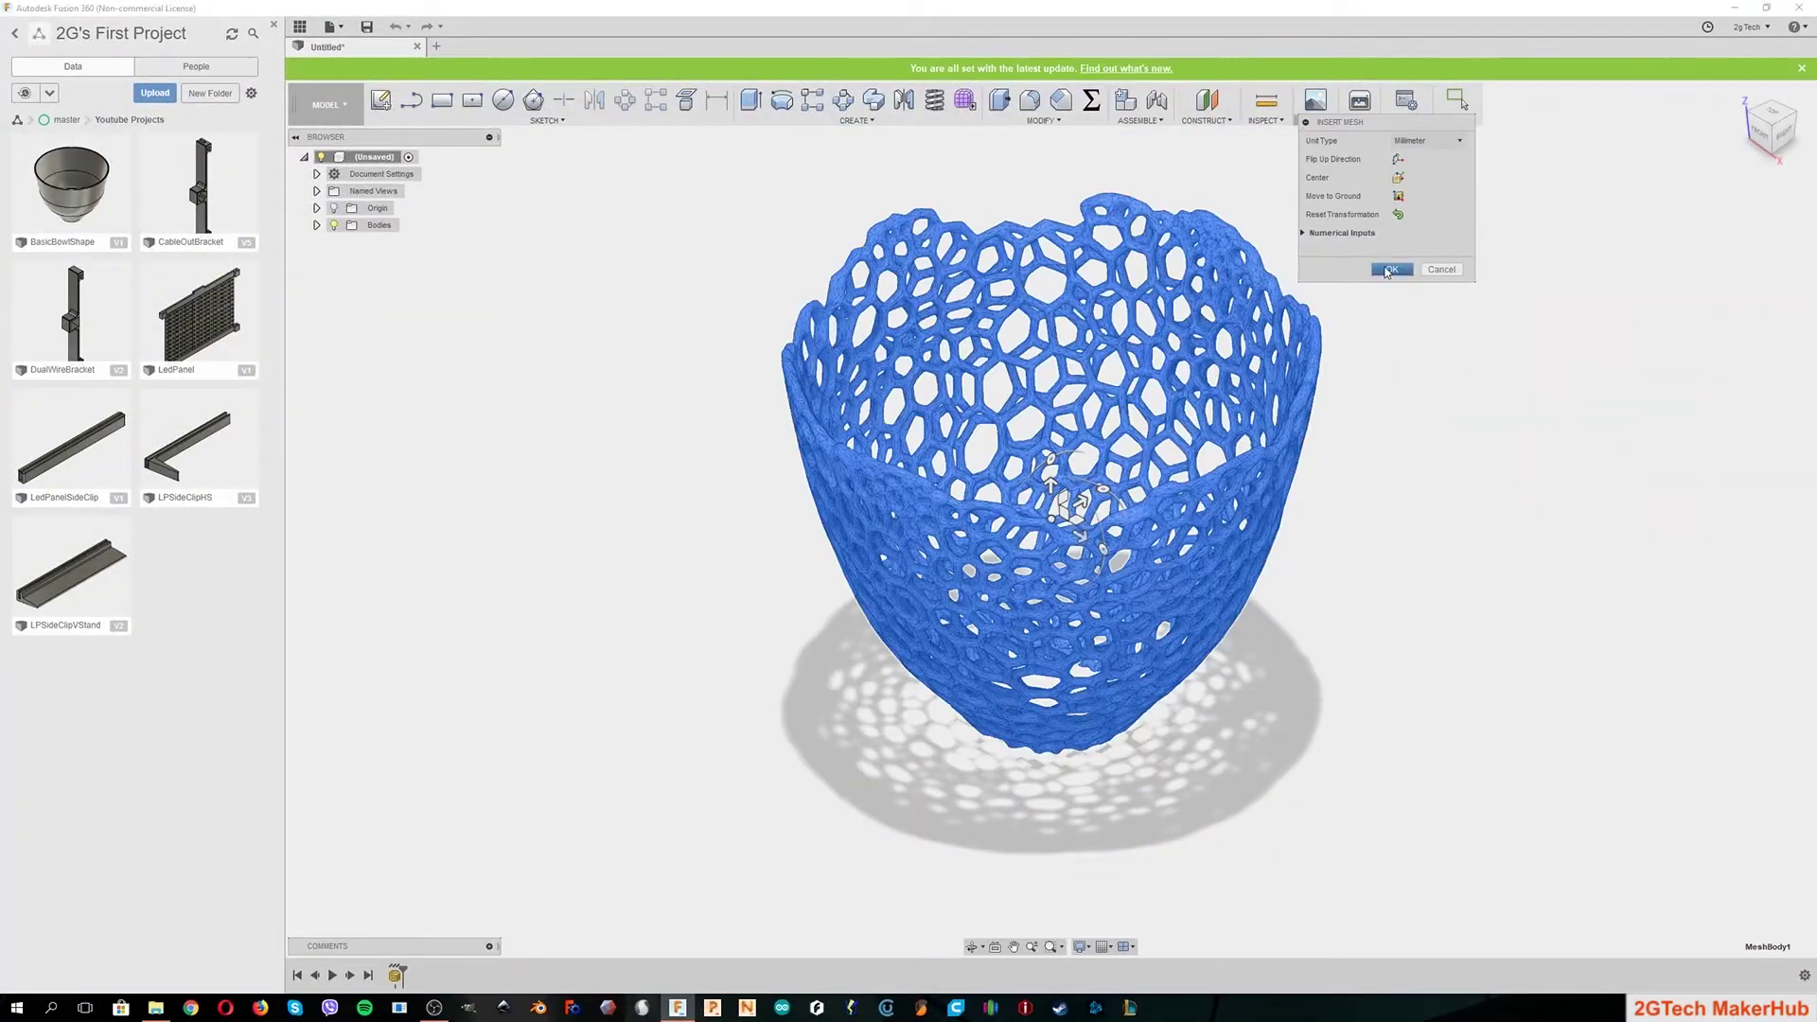
left_click(1388, 271)
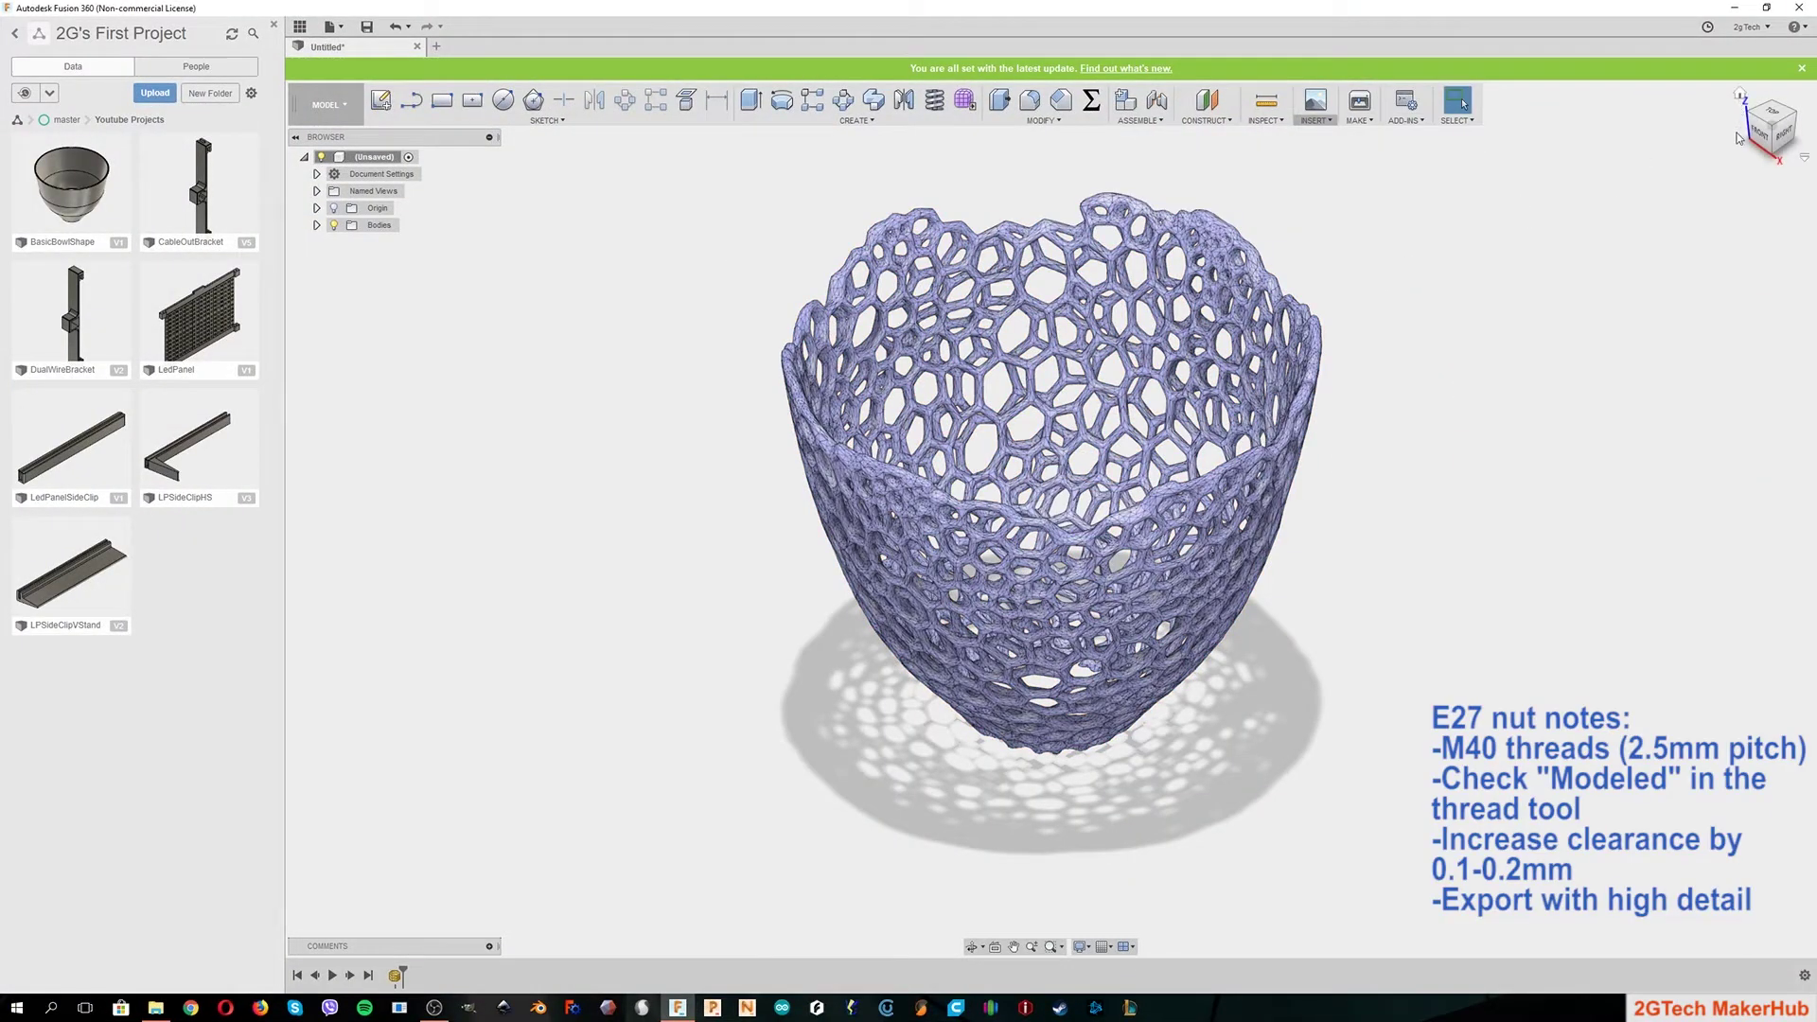
Step: On the front plane, sketch a line about 20 mm long from the origin with a closed trapezoid about 12 by 10 mm at its end
left_click(1757, 143)
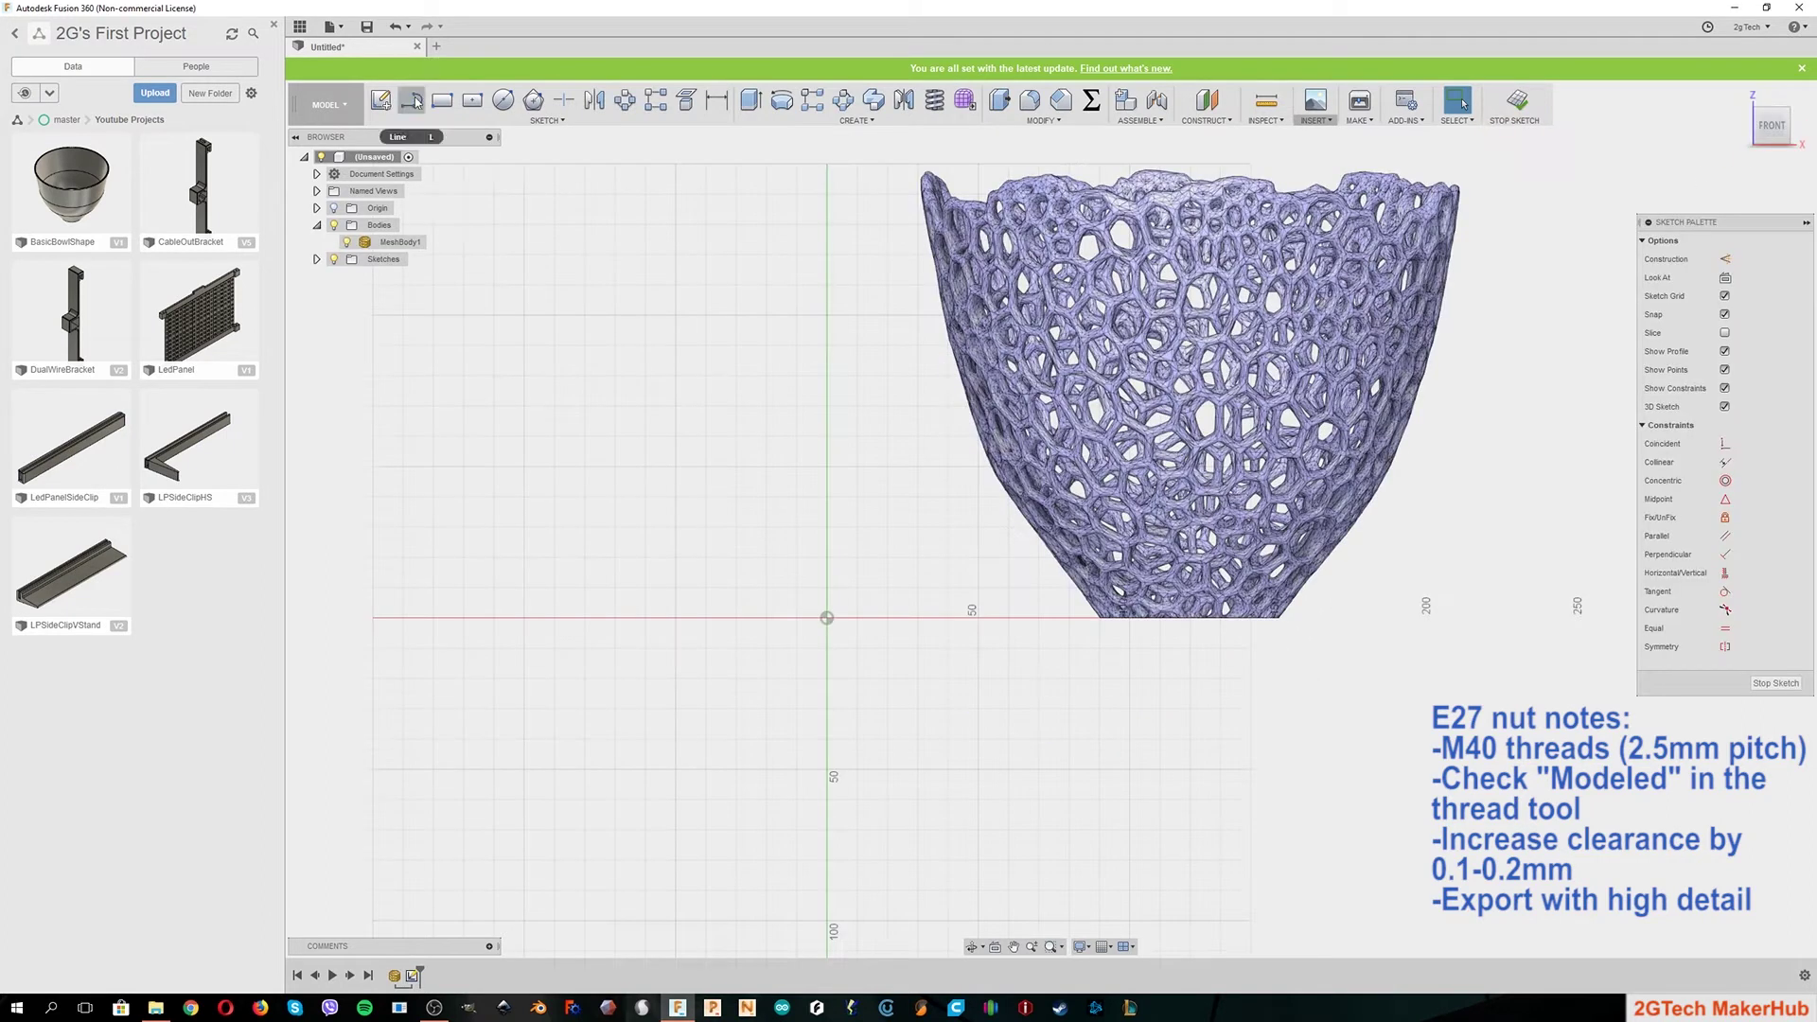
left_click(826, 618)
left_click(887, 618)
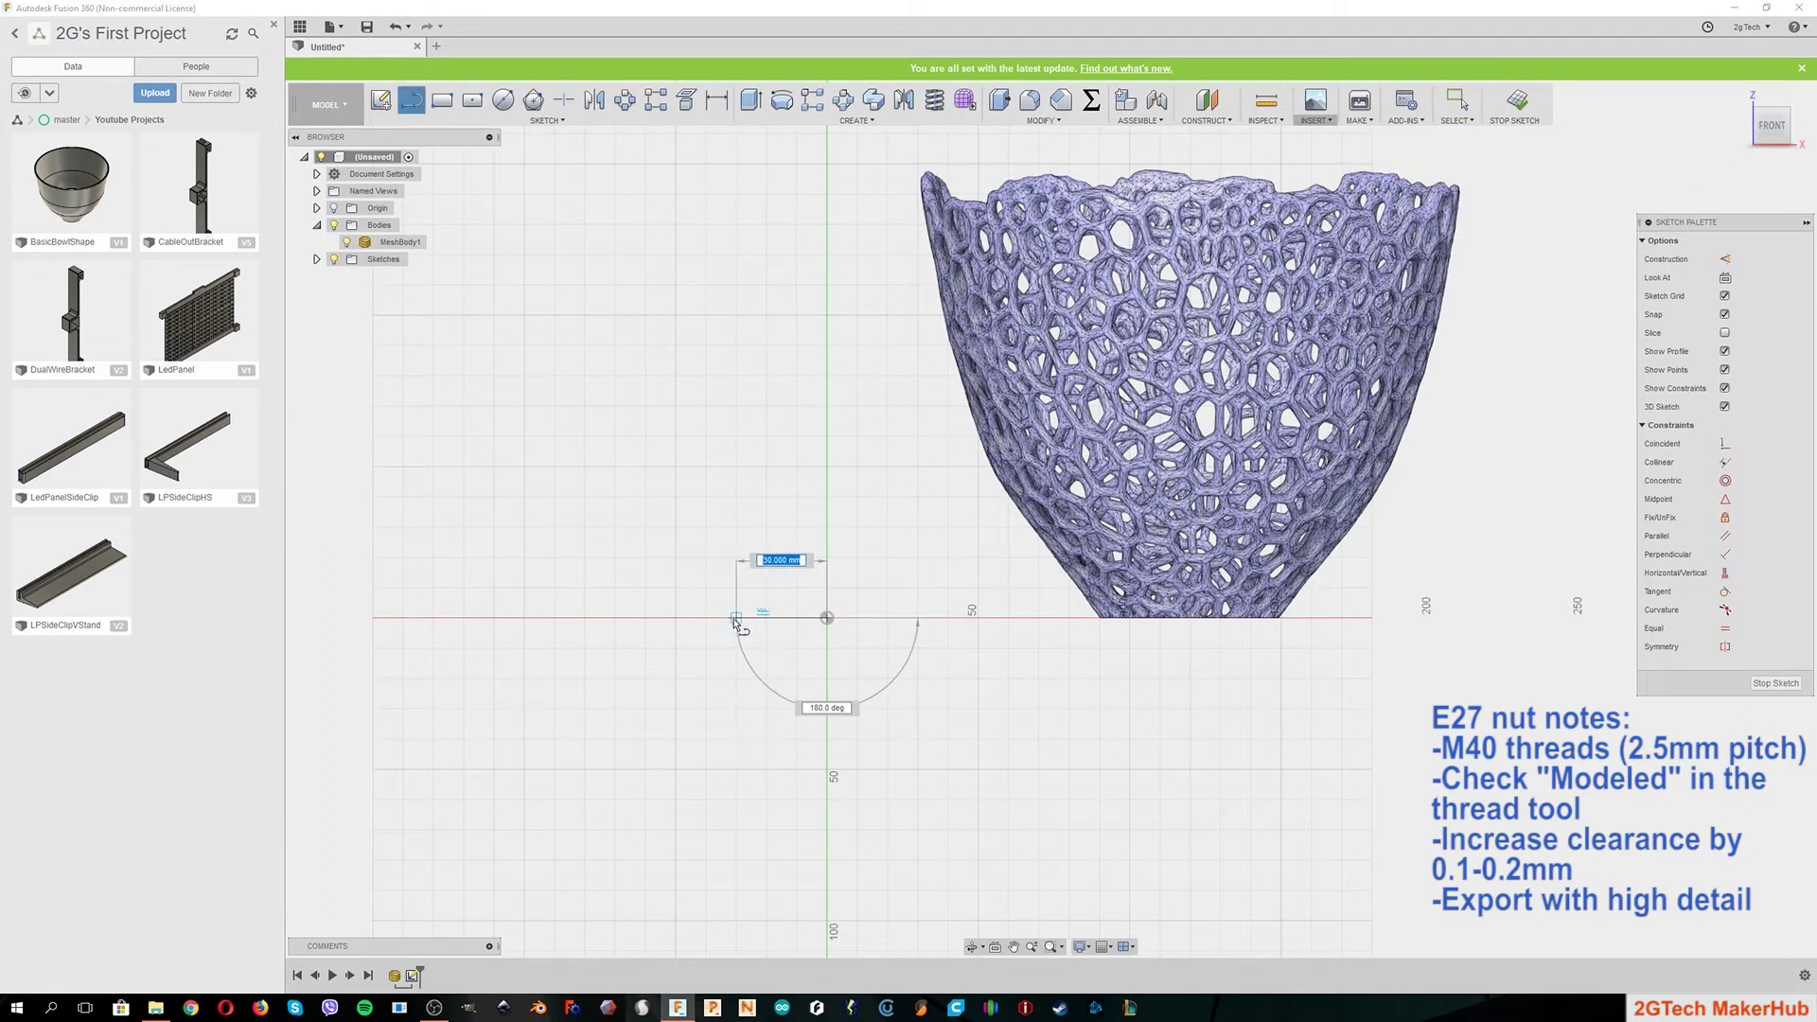
scroll(765, 624, "up", 6)
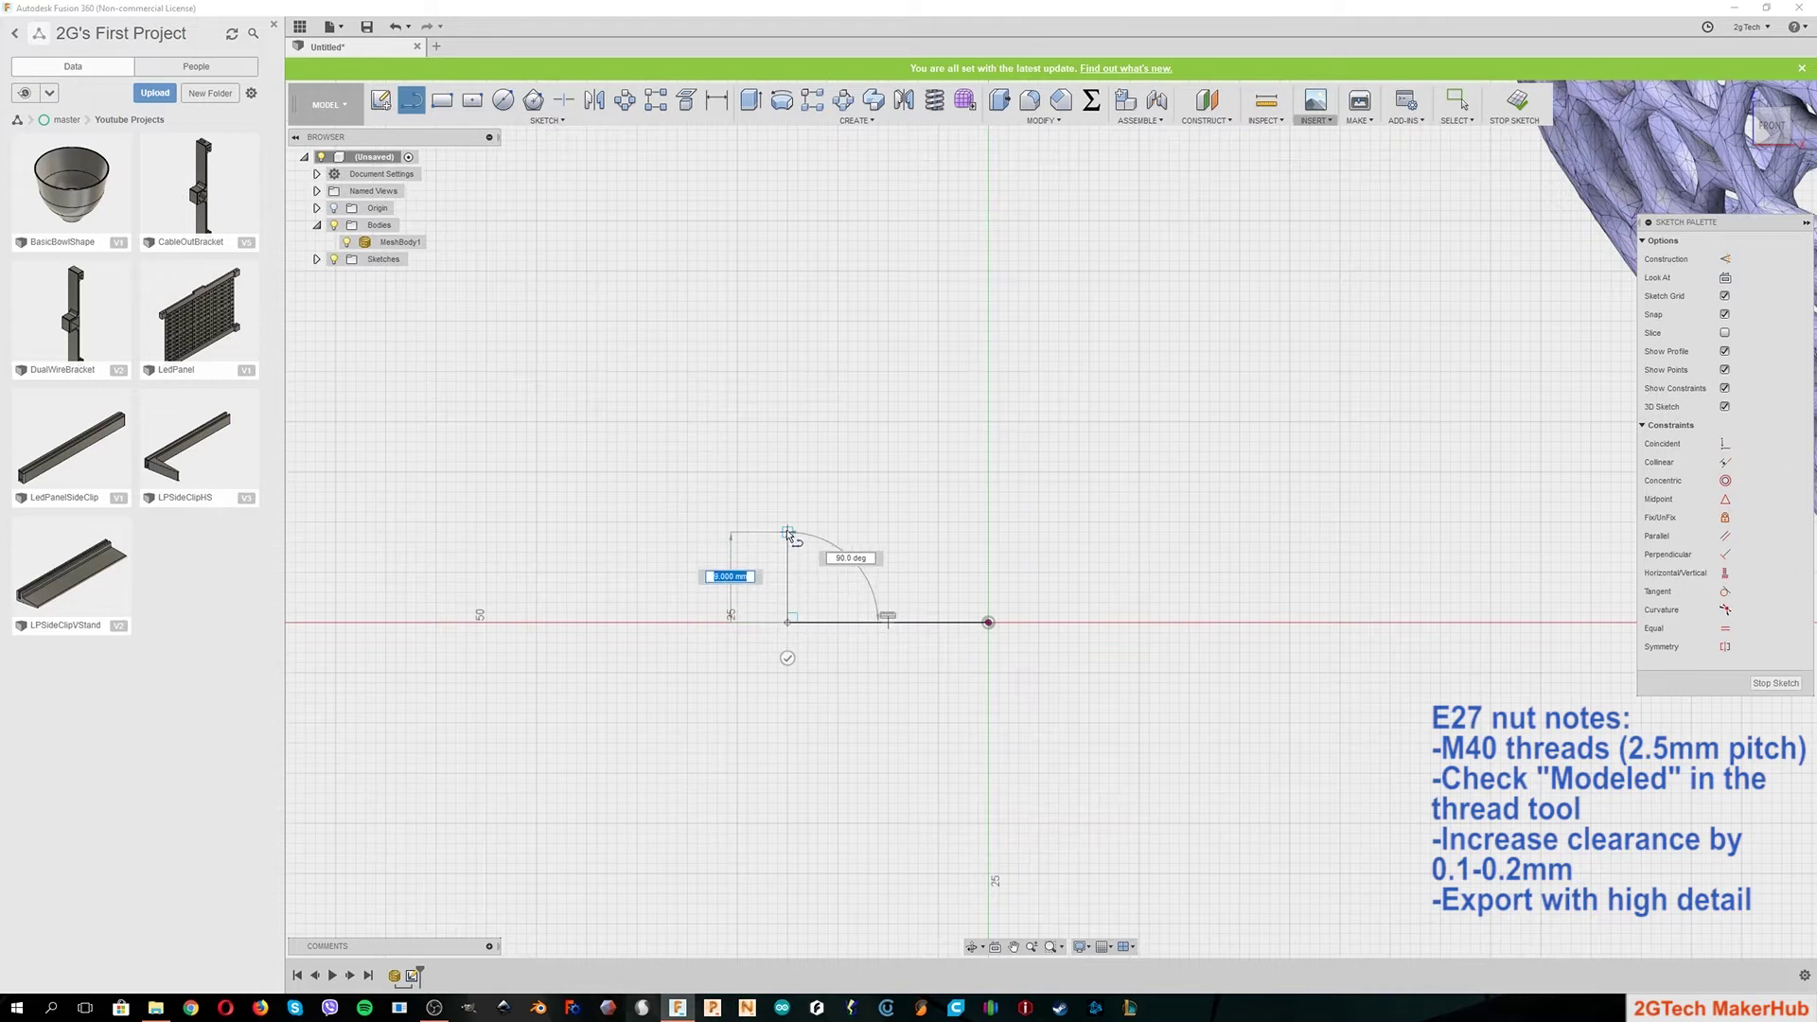
left_click(667, 522)
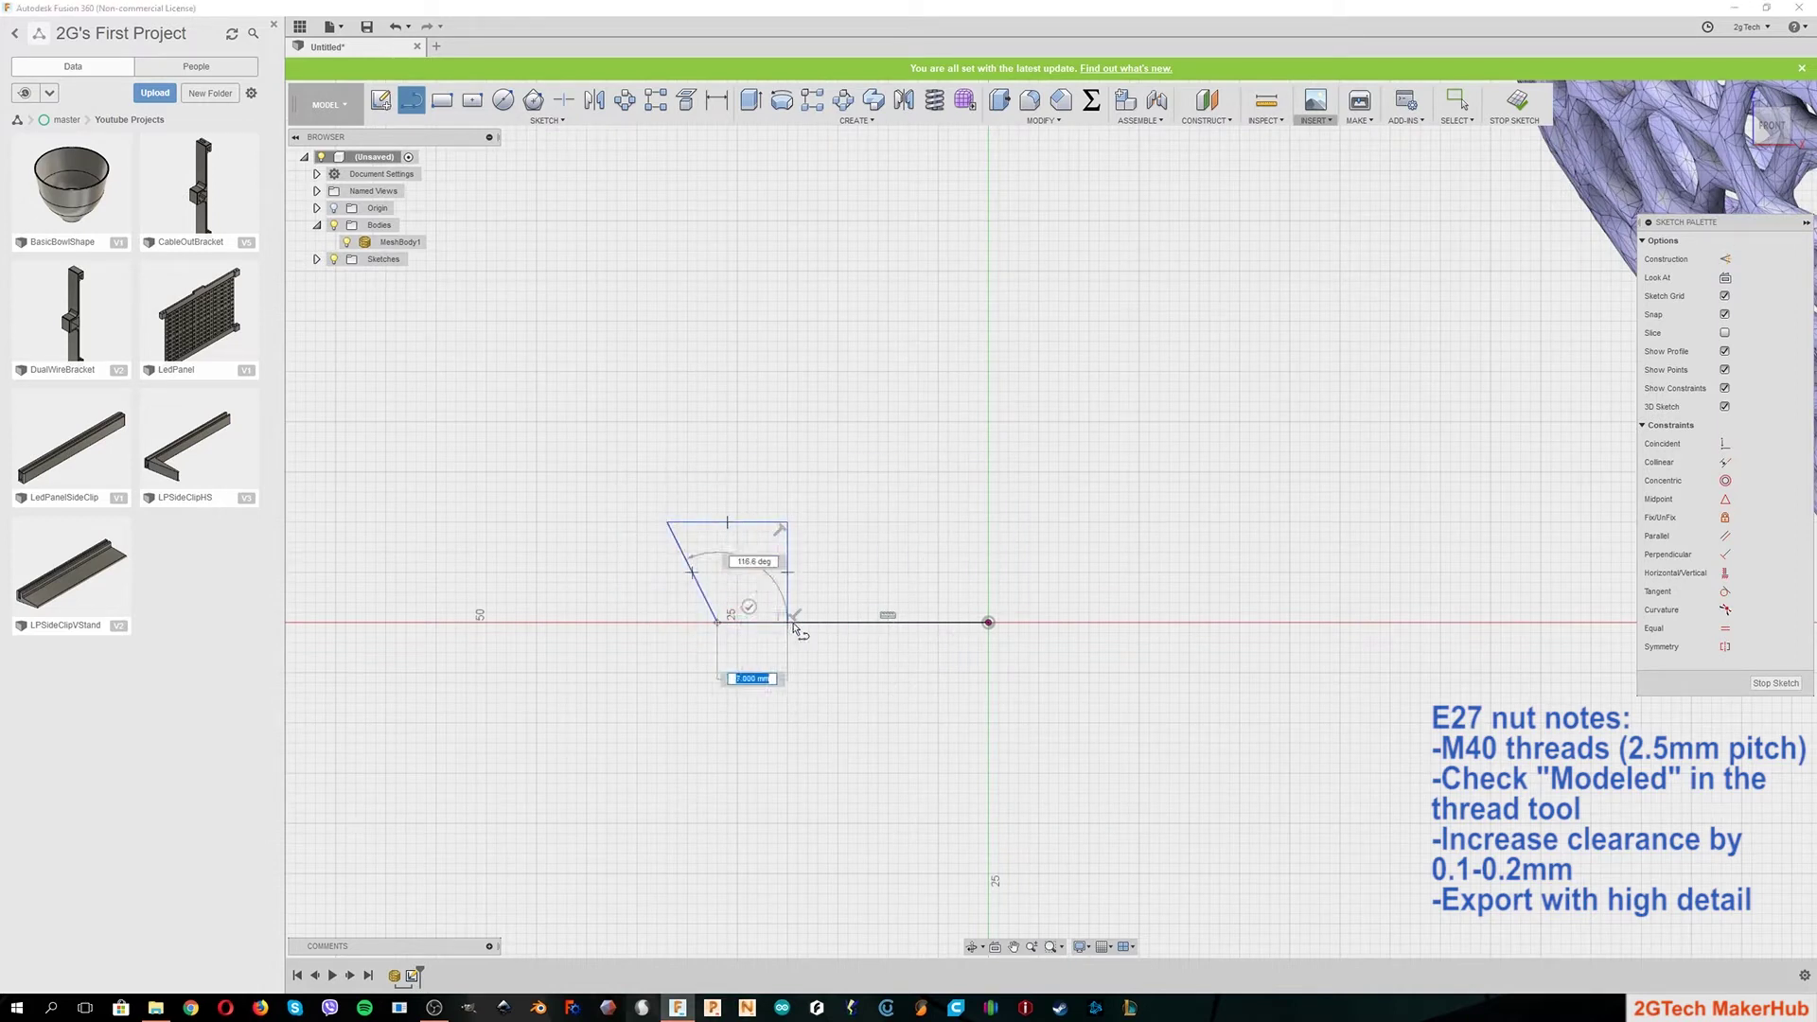
left_click(716, 622)
Step: Dimension the profile with a 20 mm distance from the origin, a 10 mm height and a 12 mm top width
left_click(722, 98)
left_click(852, 622)
left_click(843, 683)
key("Return")
left_click(788, 578)
left_click(870, 568)
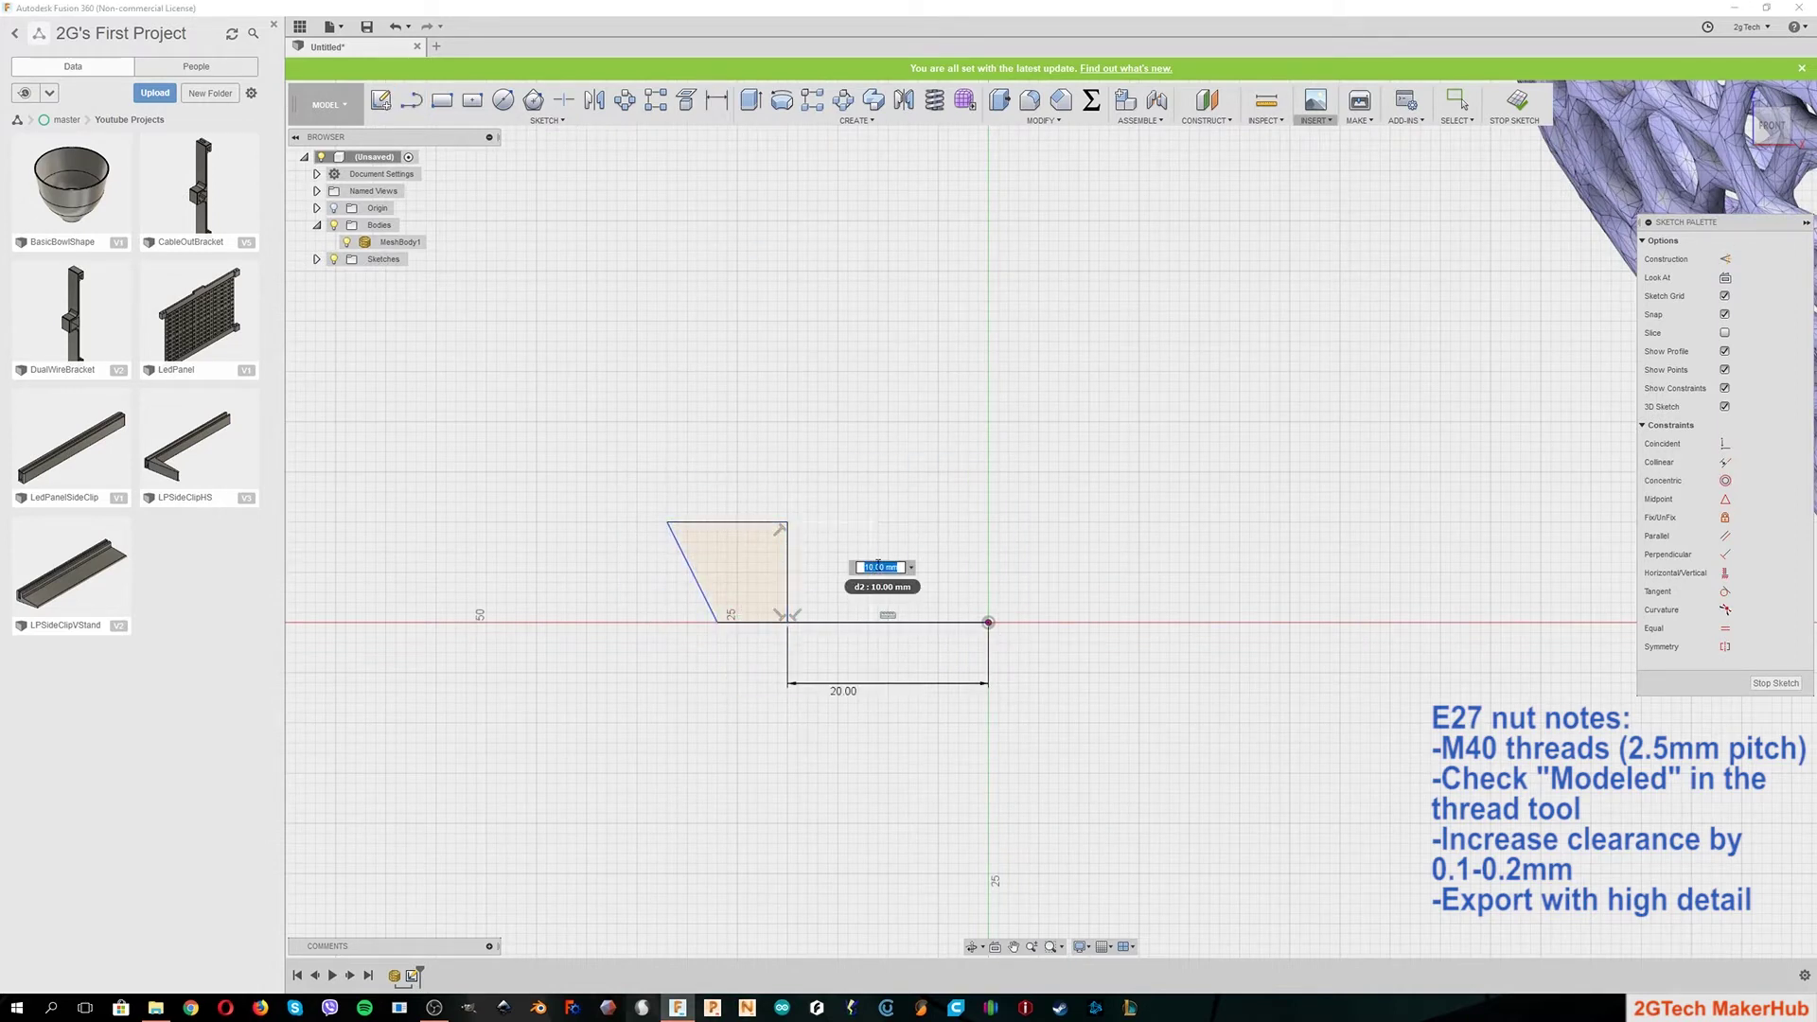
key("Return")
left_click(735, 523)
left_click(747, 492)
key("Return")
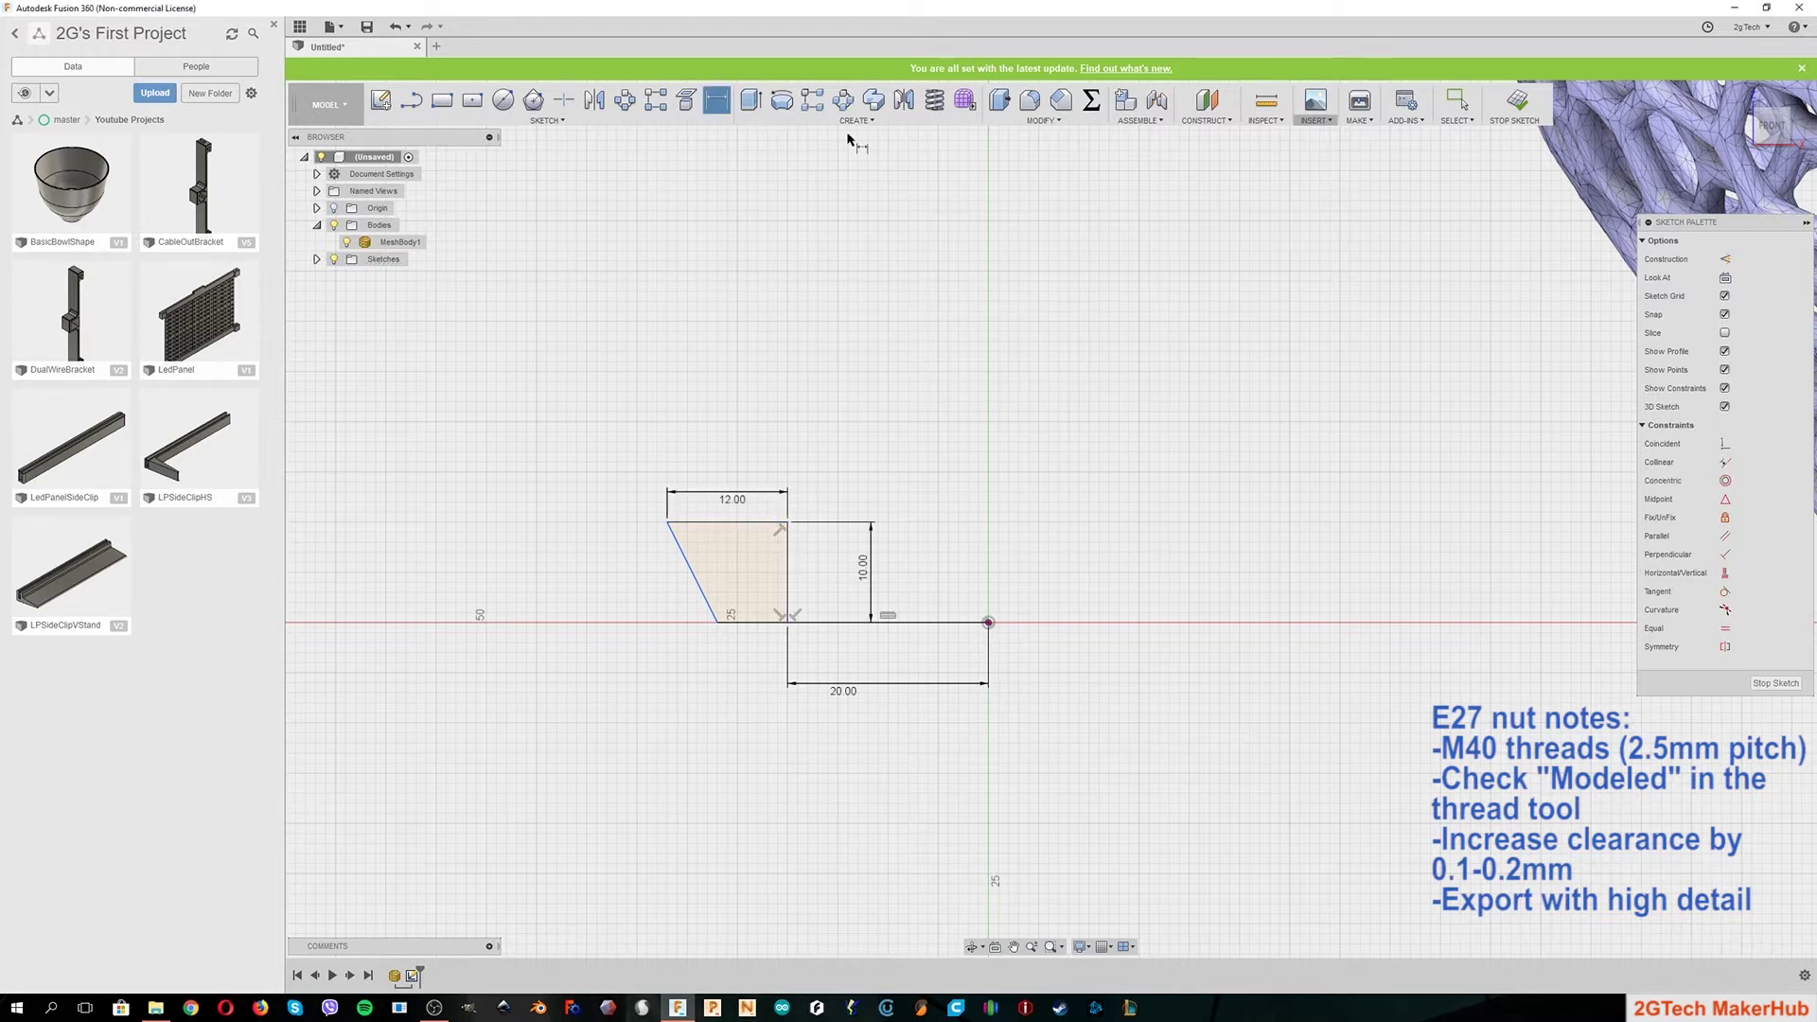
Step: Revolve the trapezoid profile a full turn around the vertical axis to form the nut ring
left_click(782, 102)
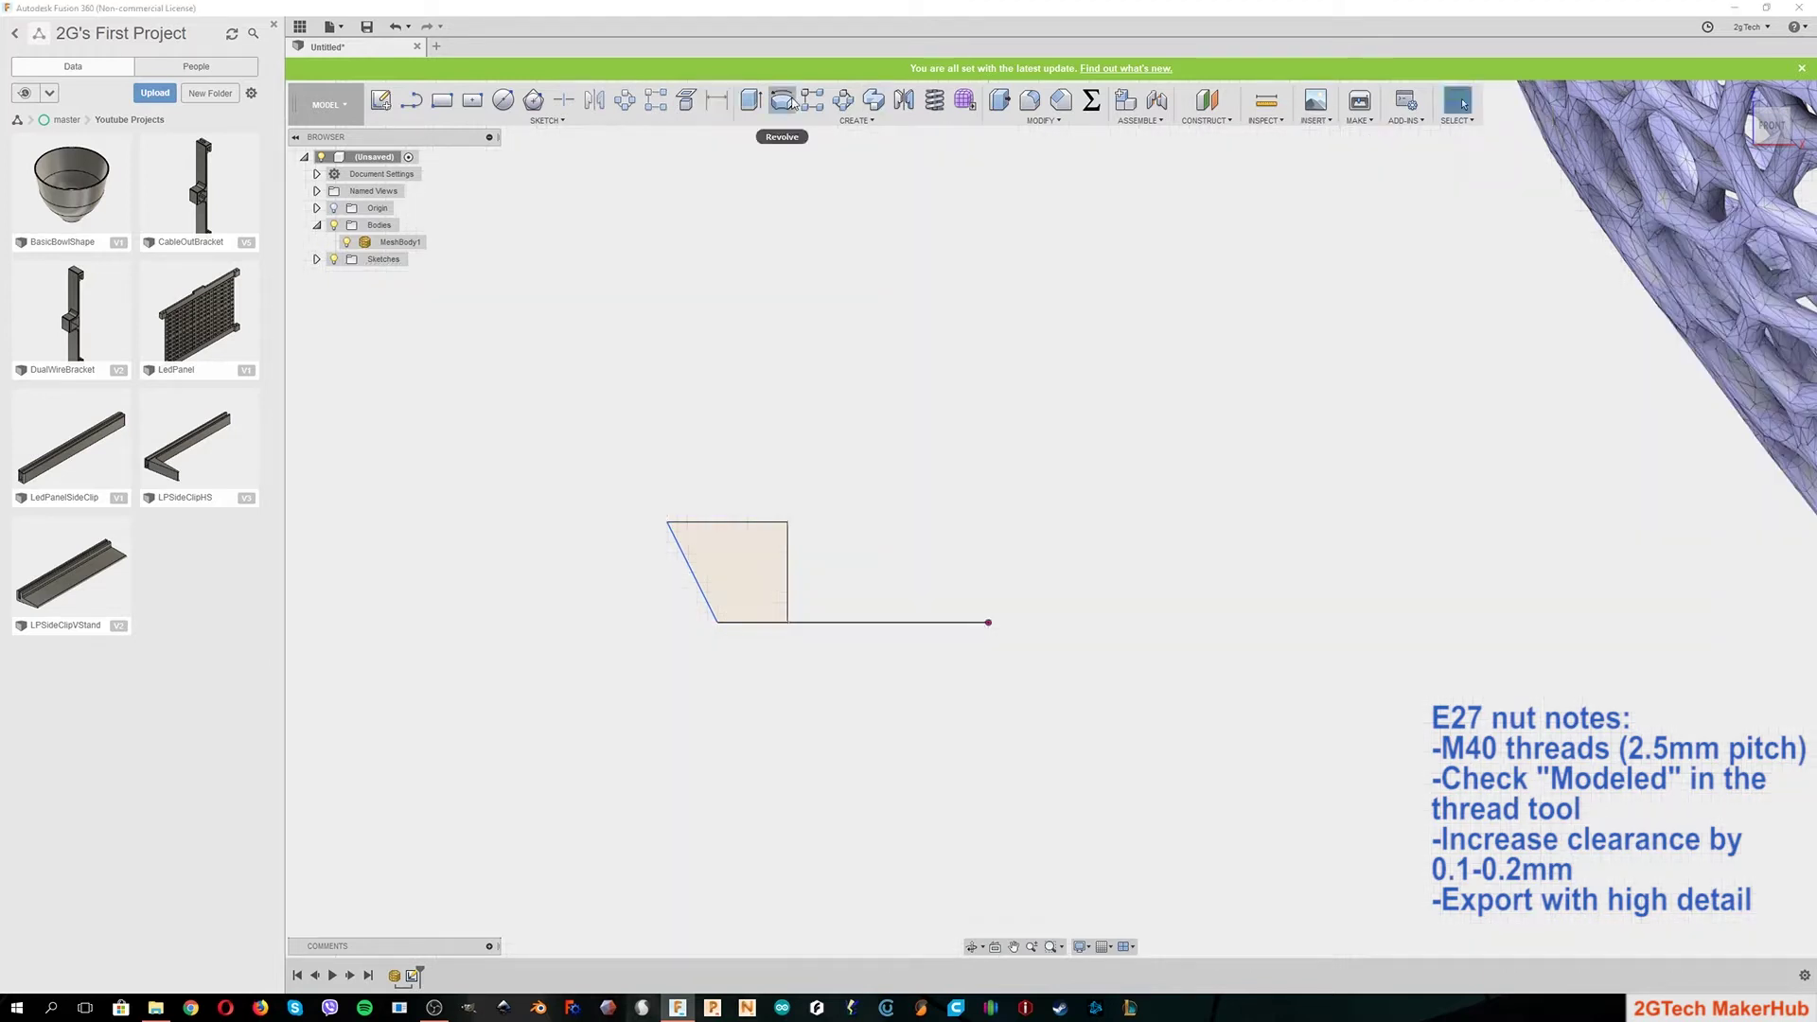
left_click(989, 572)
left_click(1391, 268)
scroll(1317, 444, "down", 4)
Step: Move the bowl mesh sideways over the ring and raise it so its base overlaps only the ring's upper half
left_click(397, 243)
key("m")
scroll(1770, 175, "down", 1)
middle_click_drag(1769, 175, 1558, 356)
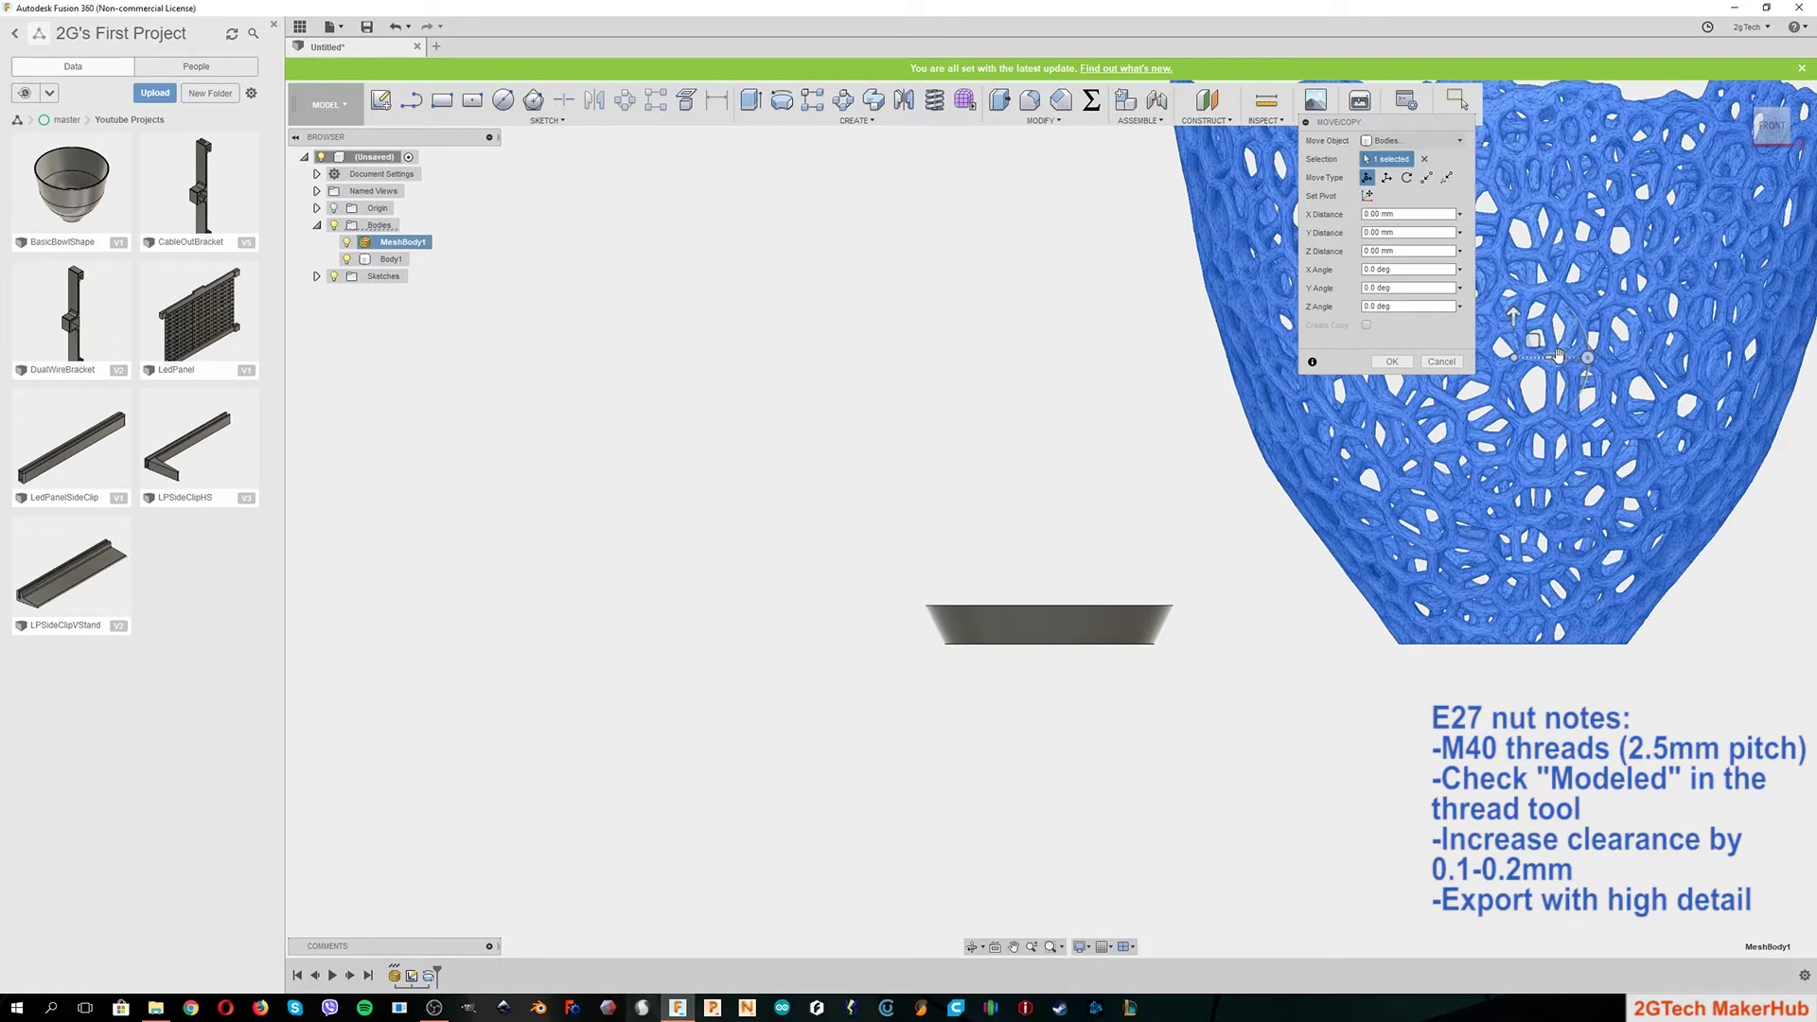
left_click_drag(1558, 356, 1092, 361)
scroll(1079, 360, "up", 3)
middle_click_drag(1074, 357, 1054, 185)
left_click_drag(1010, 150, 1011, 104)
key("Return")
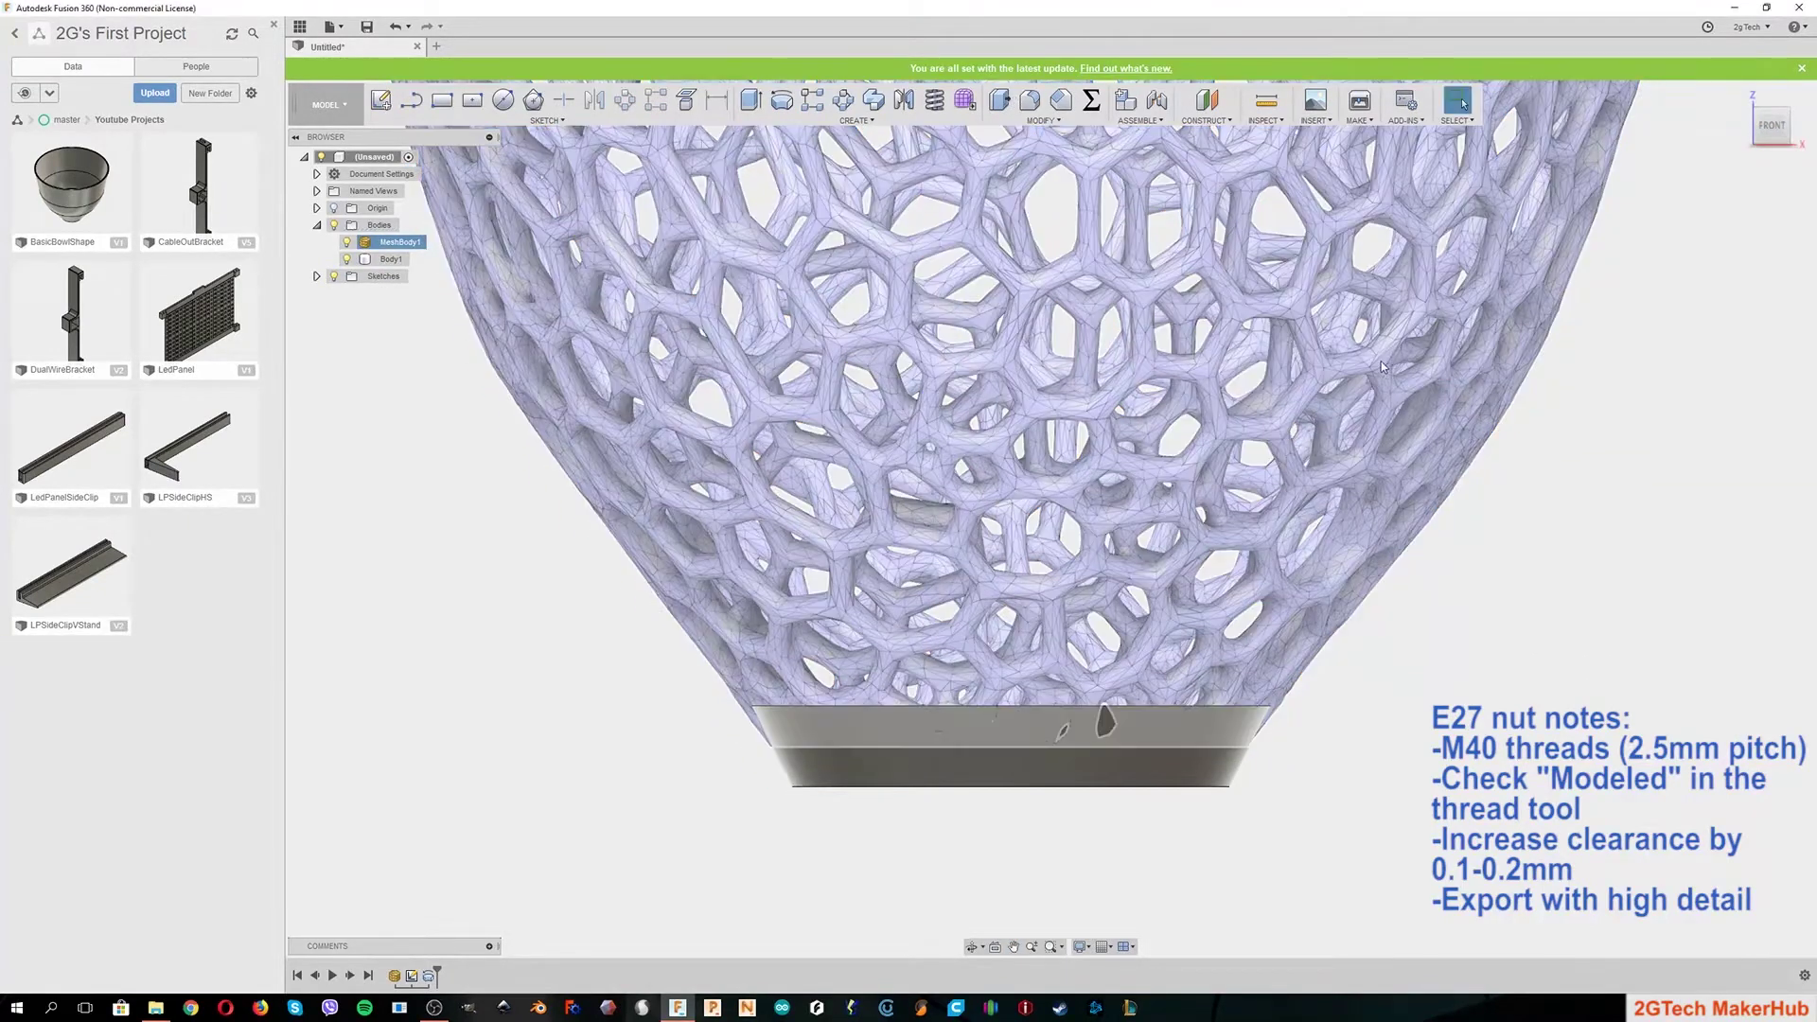
Step: In the ring's profile sketch, set the top width to 13 mm and pull the lower outer corner outward to match the bowl's slope
double_click(412, 975)
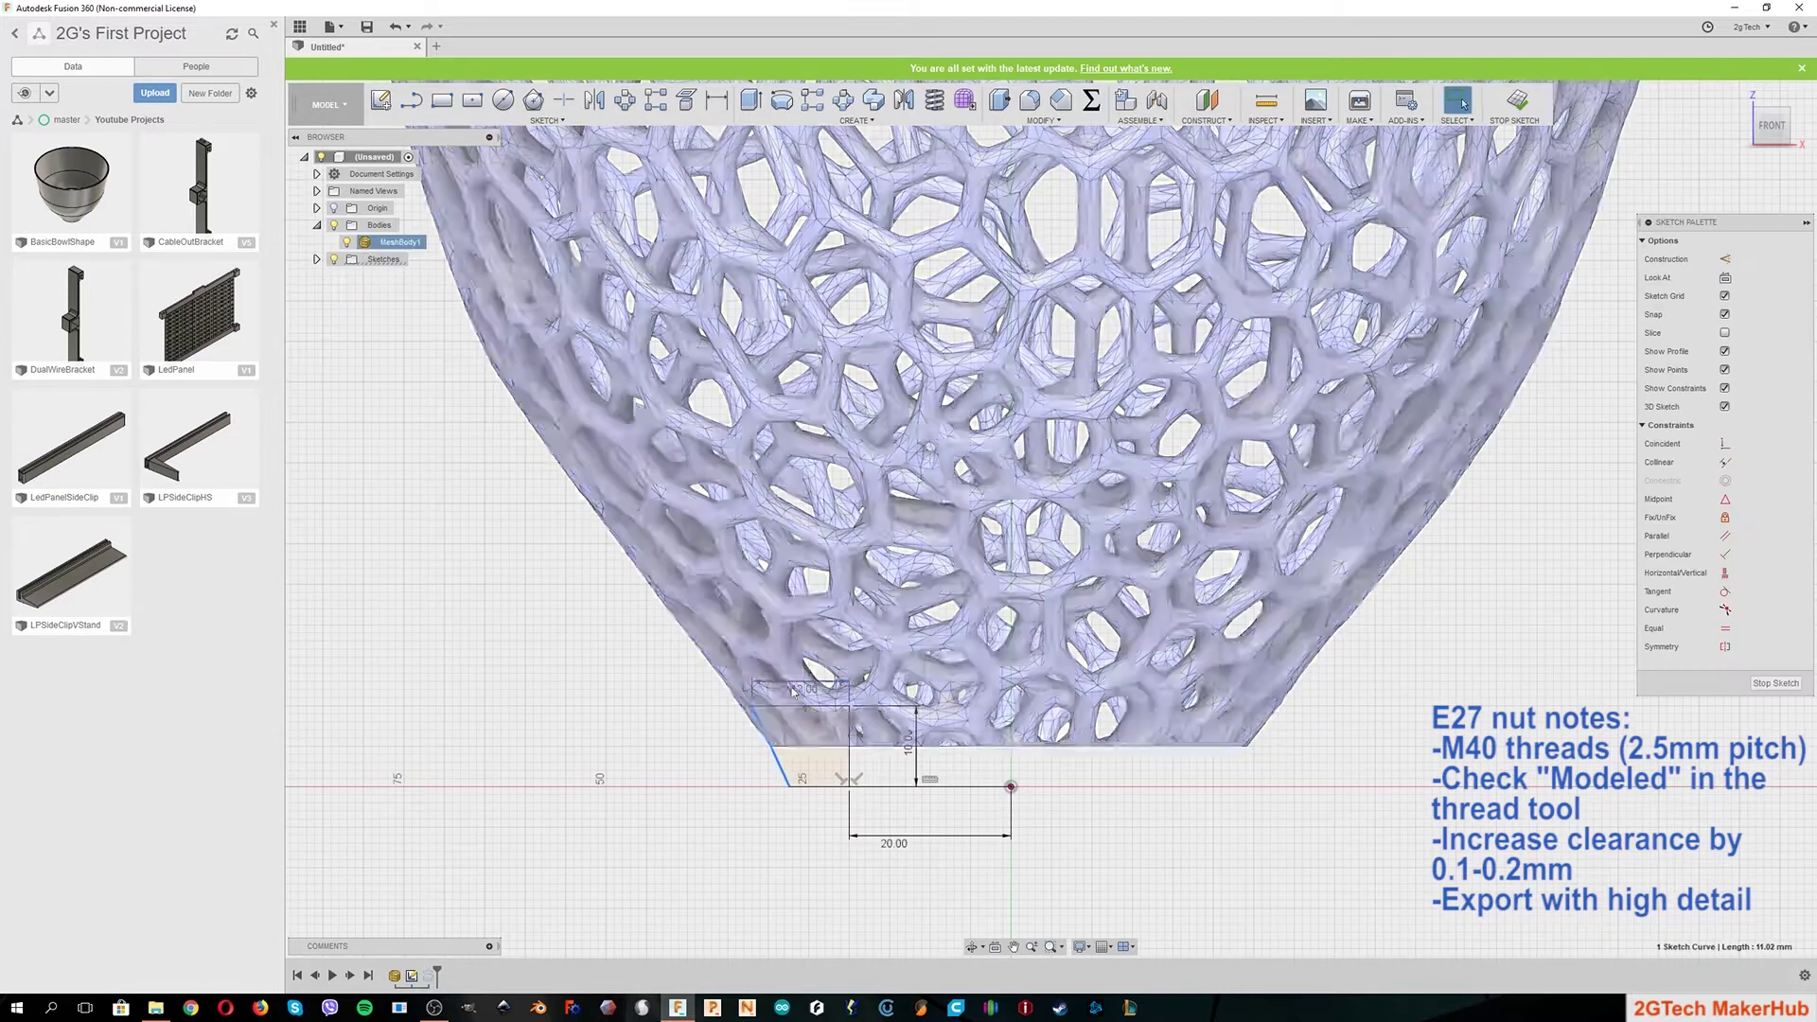
double_click(805, 689)
type("14")
key("Return")
double_click(807, 689)
key("Return")
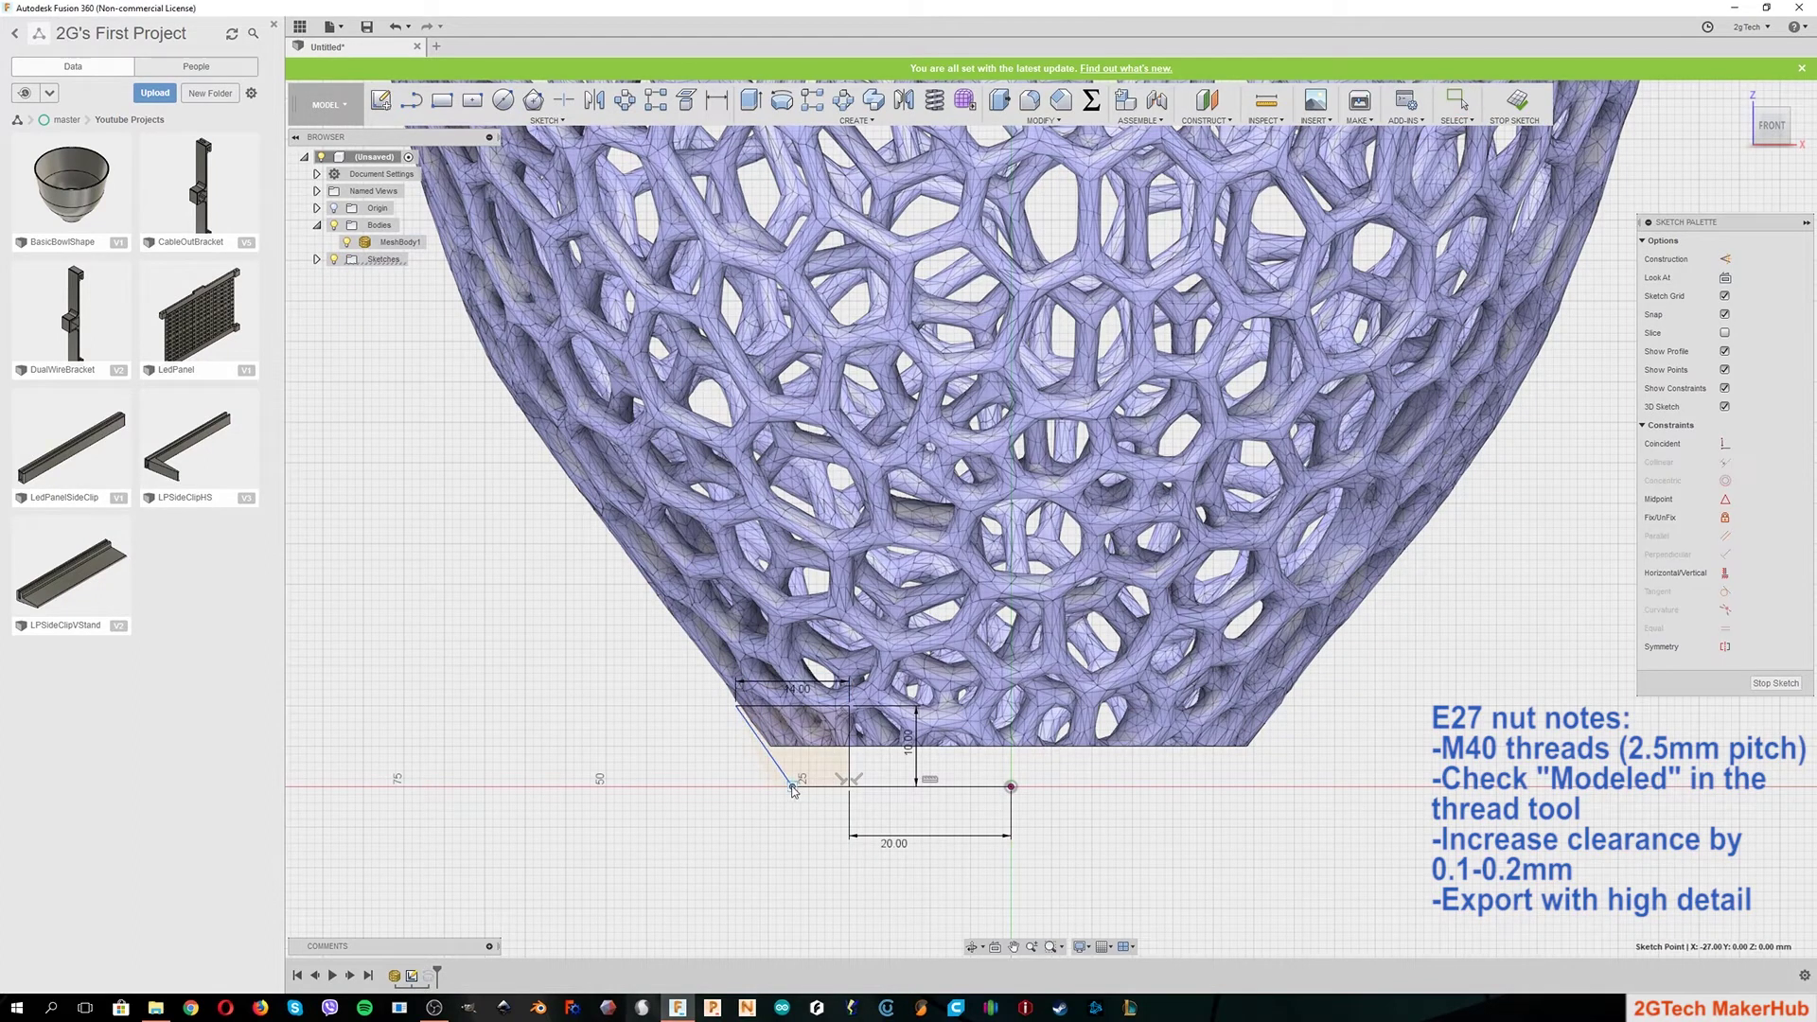
double_click(801, 691)
type("13")
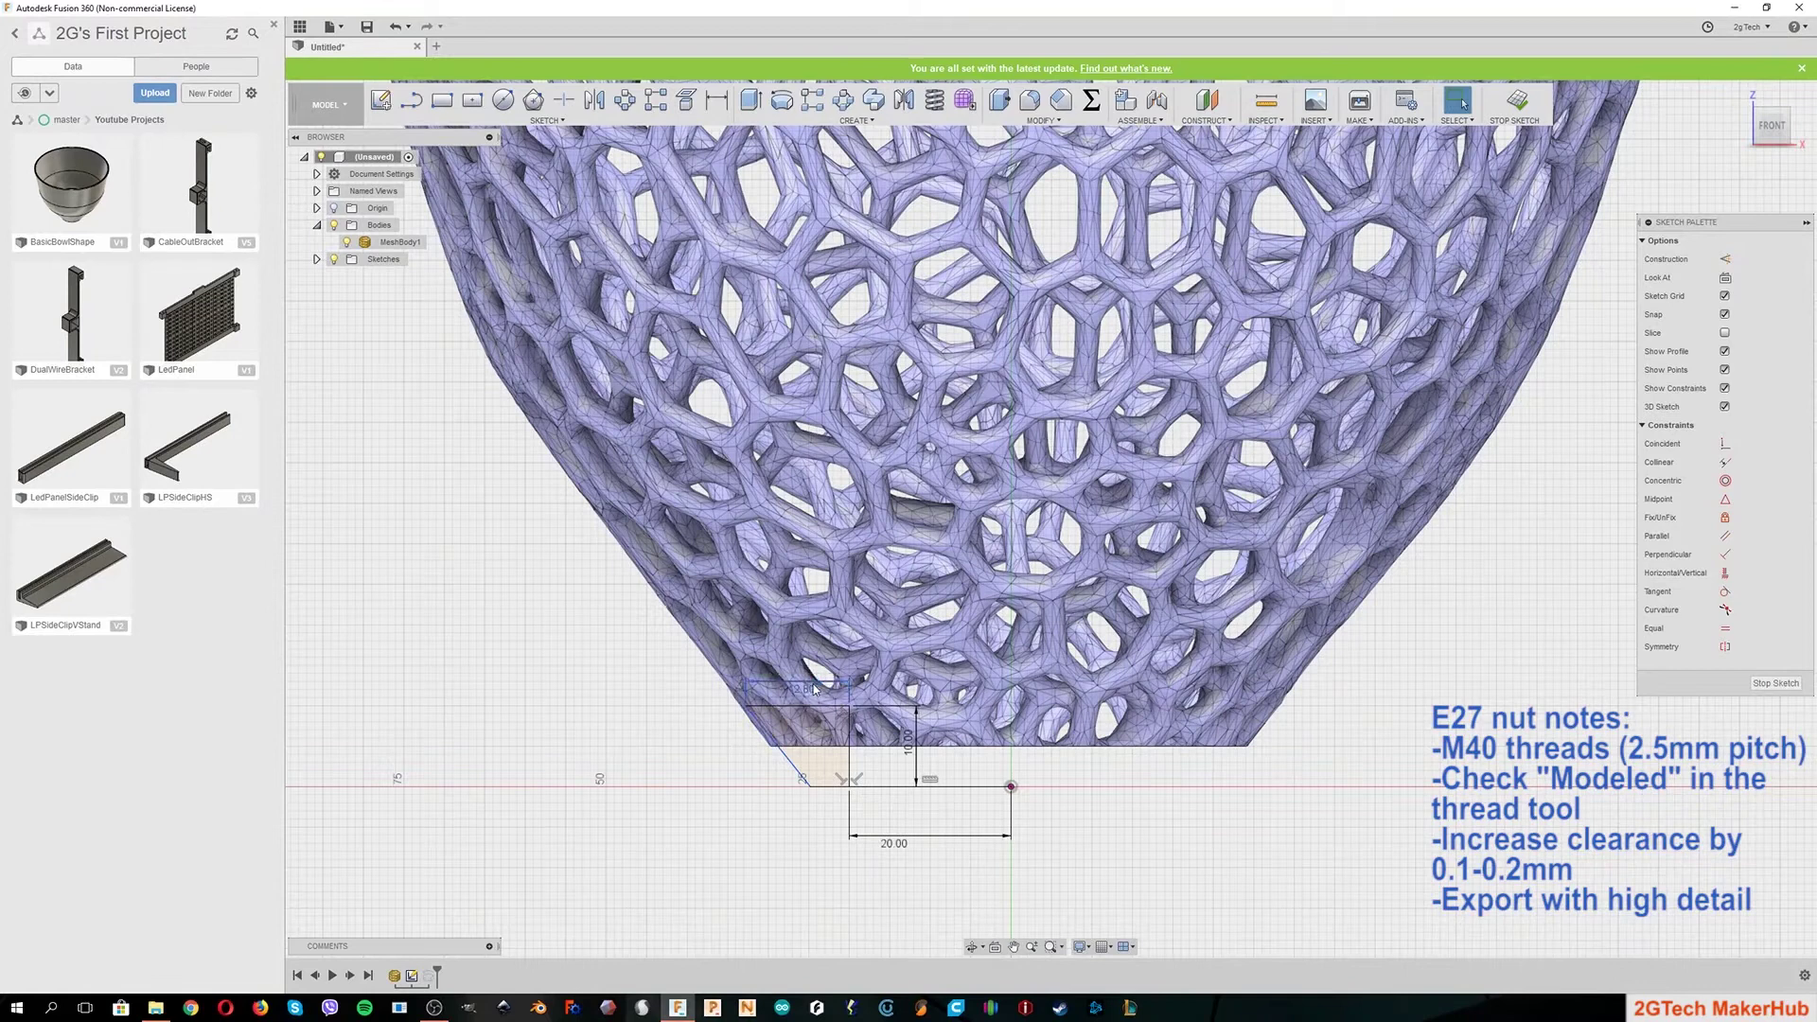
key("Return")
left_click_drag(805, 786, 793, 787)
left_click(1774, 682)
scroll(653, 780, "up", 3)
key("l")
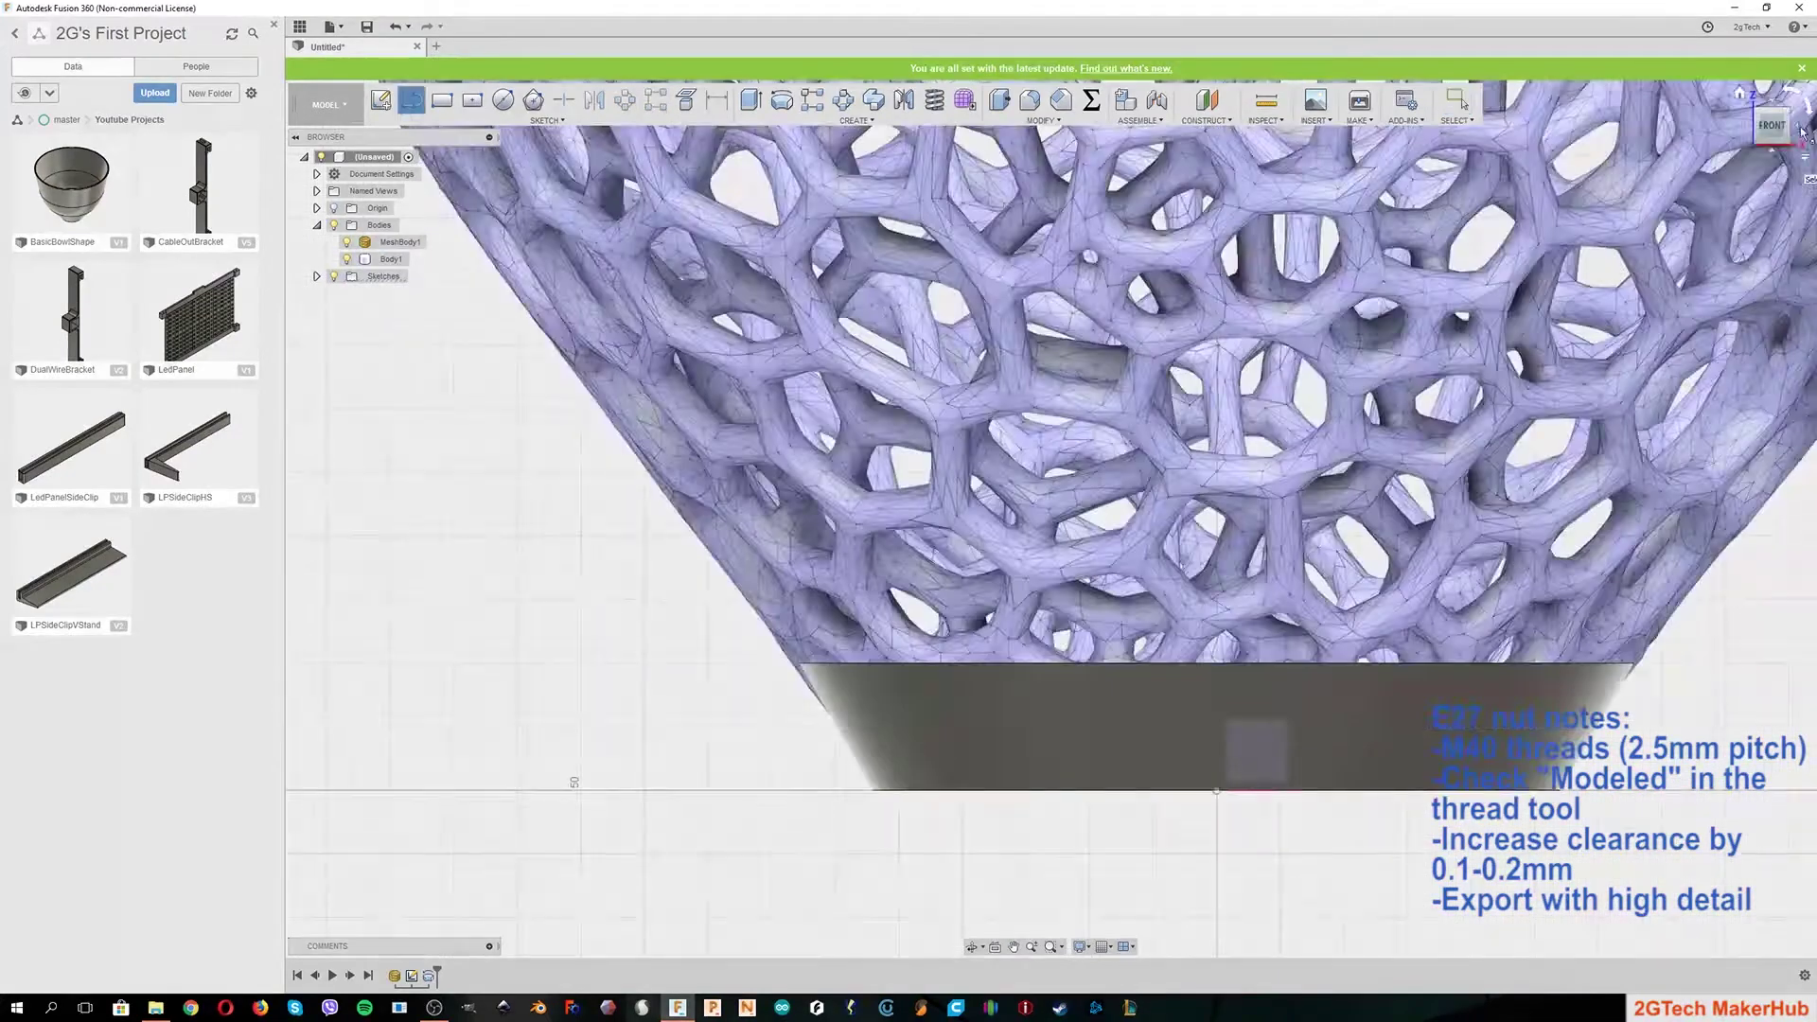
left_click(1218, 752)
key("ctrl+z")
Step: Move the bowl mesh -100 mm along Y to centre it over the ring in the side view
left_click(402, 242)
key("m")
left_click_drag(1496, 501, 958, 530)
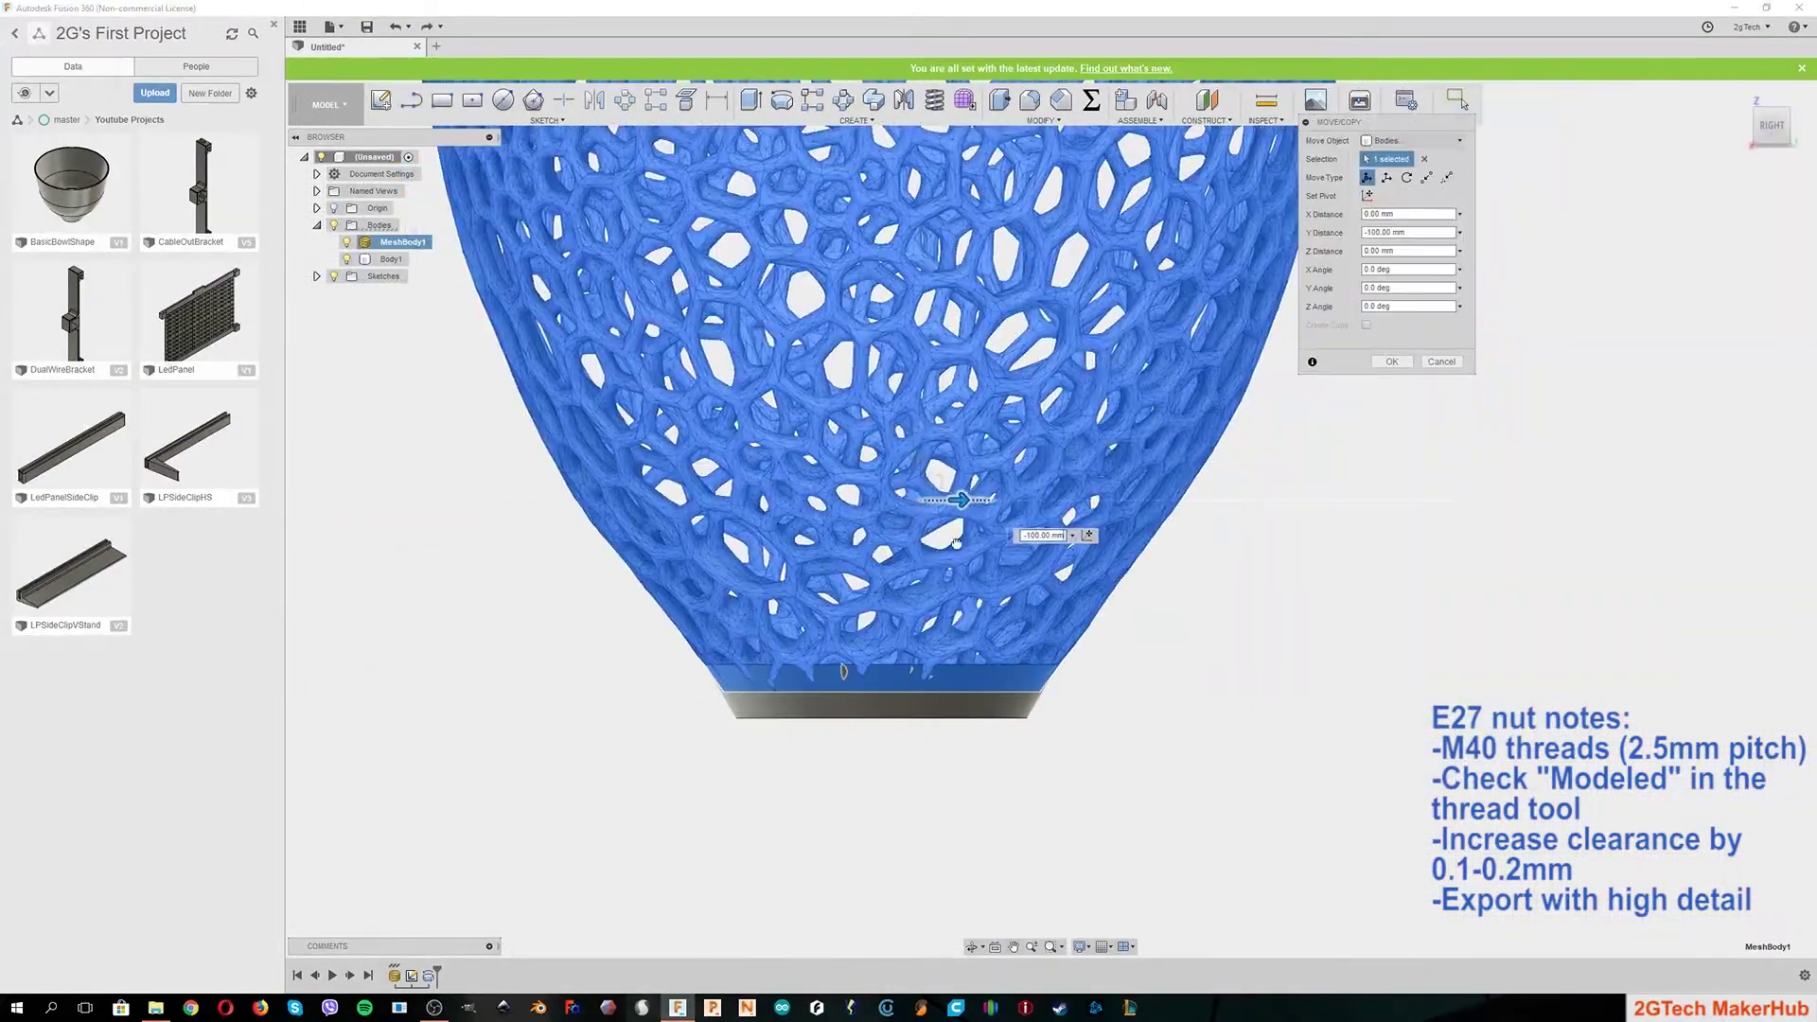
left_click(1391, 362)
left_click(1738, 126)
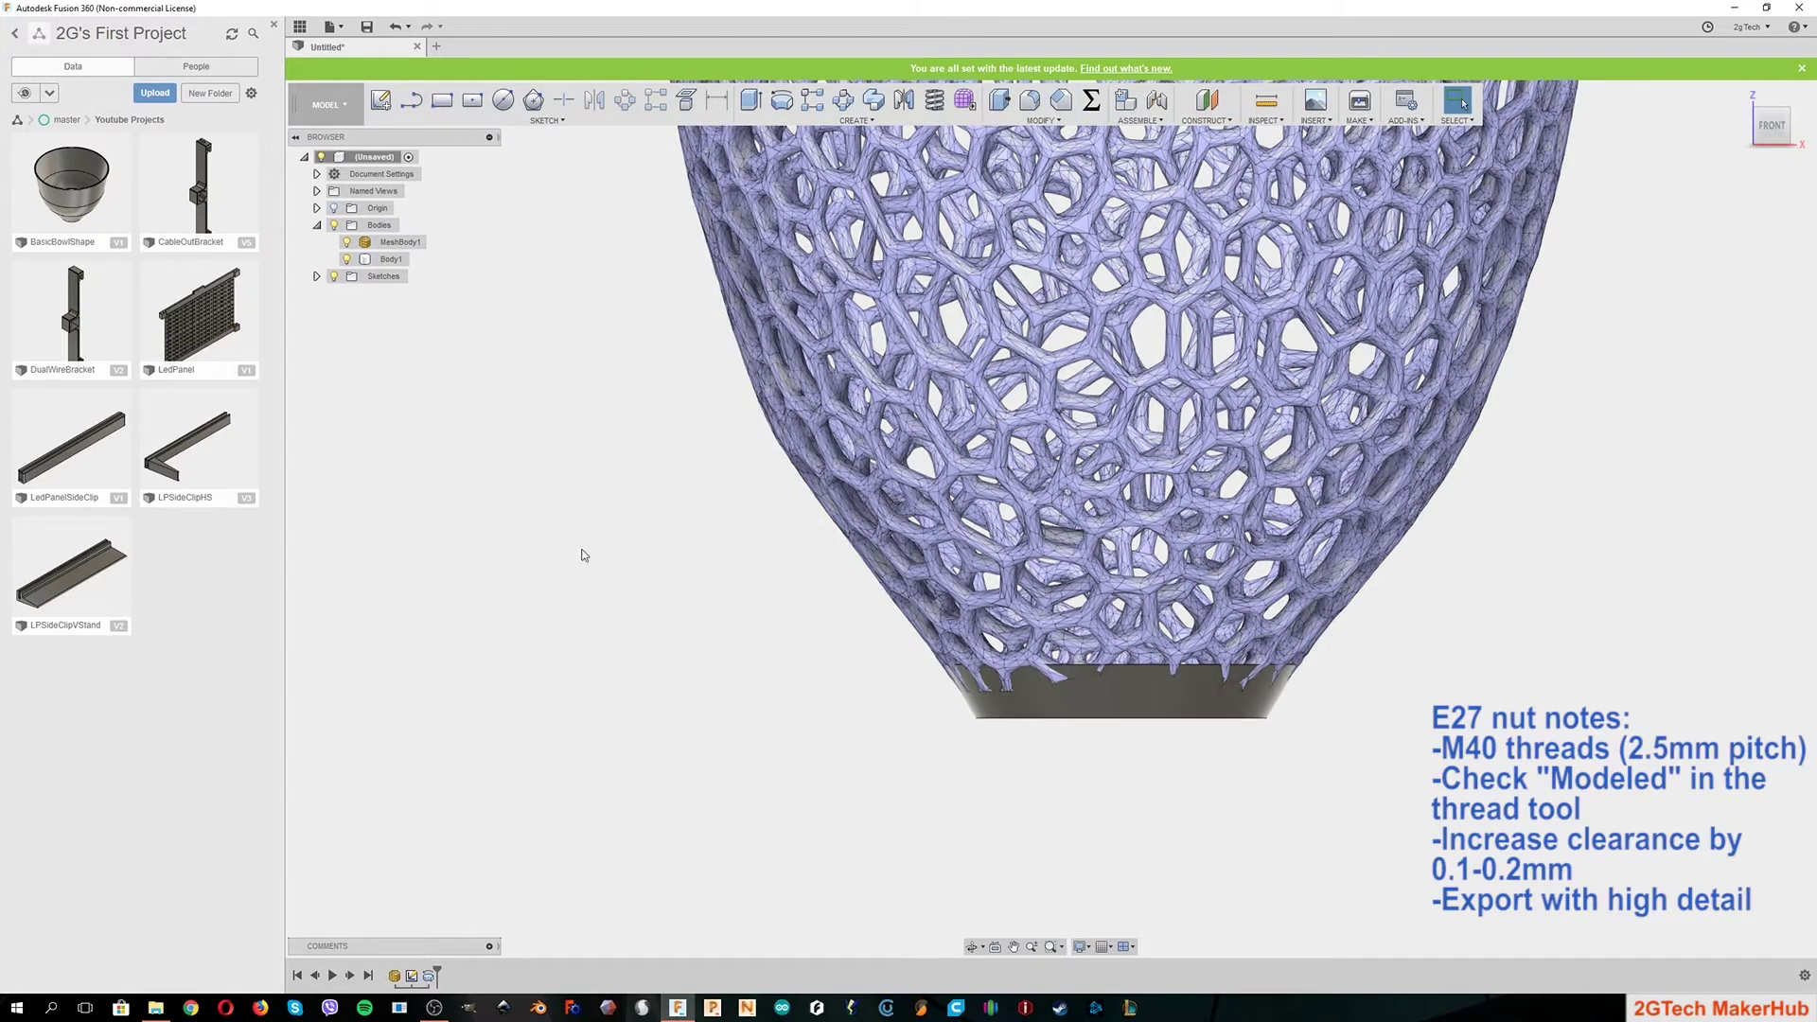
Step: Hide the bowl mesh and add a modeled M40x2.5 ISO metric thread to the ring's inner cylindrical face
left_click(347, 242)
left_click(1751, 97)
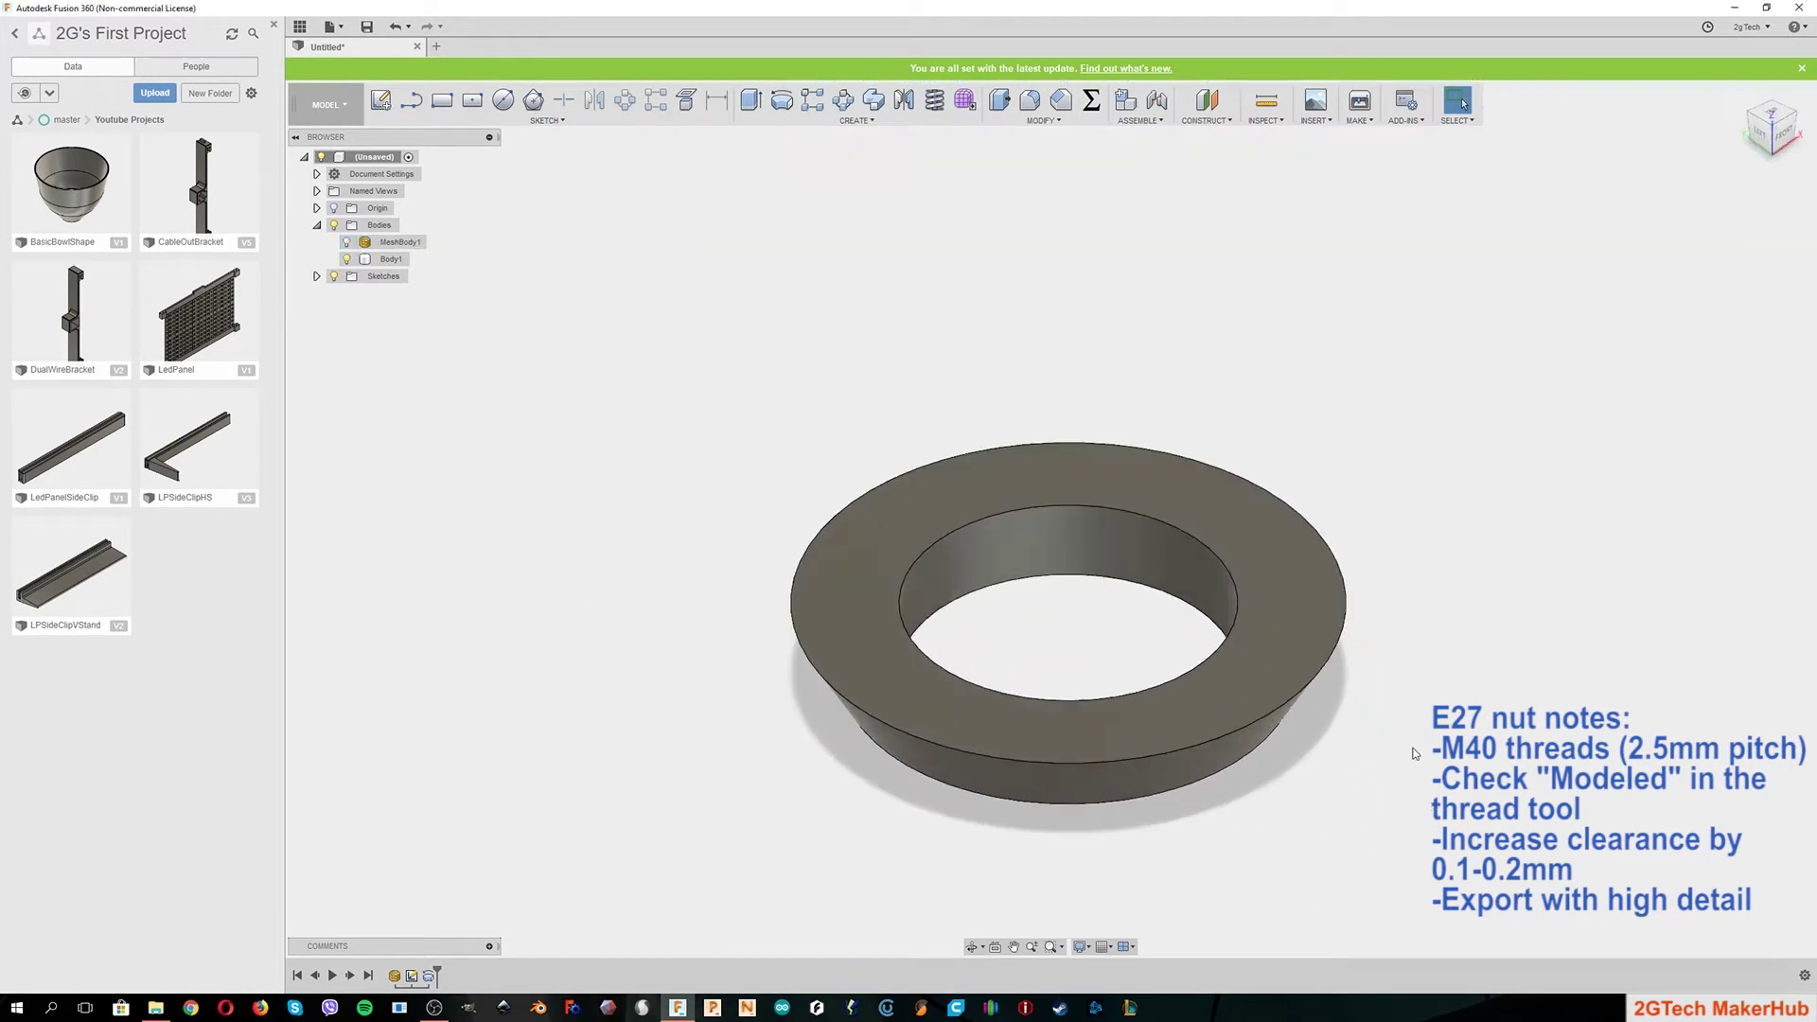
left_click(1000, 122)
mouse_move(857, 120)
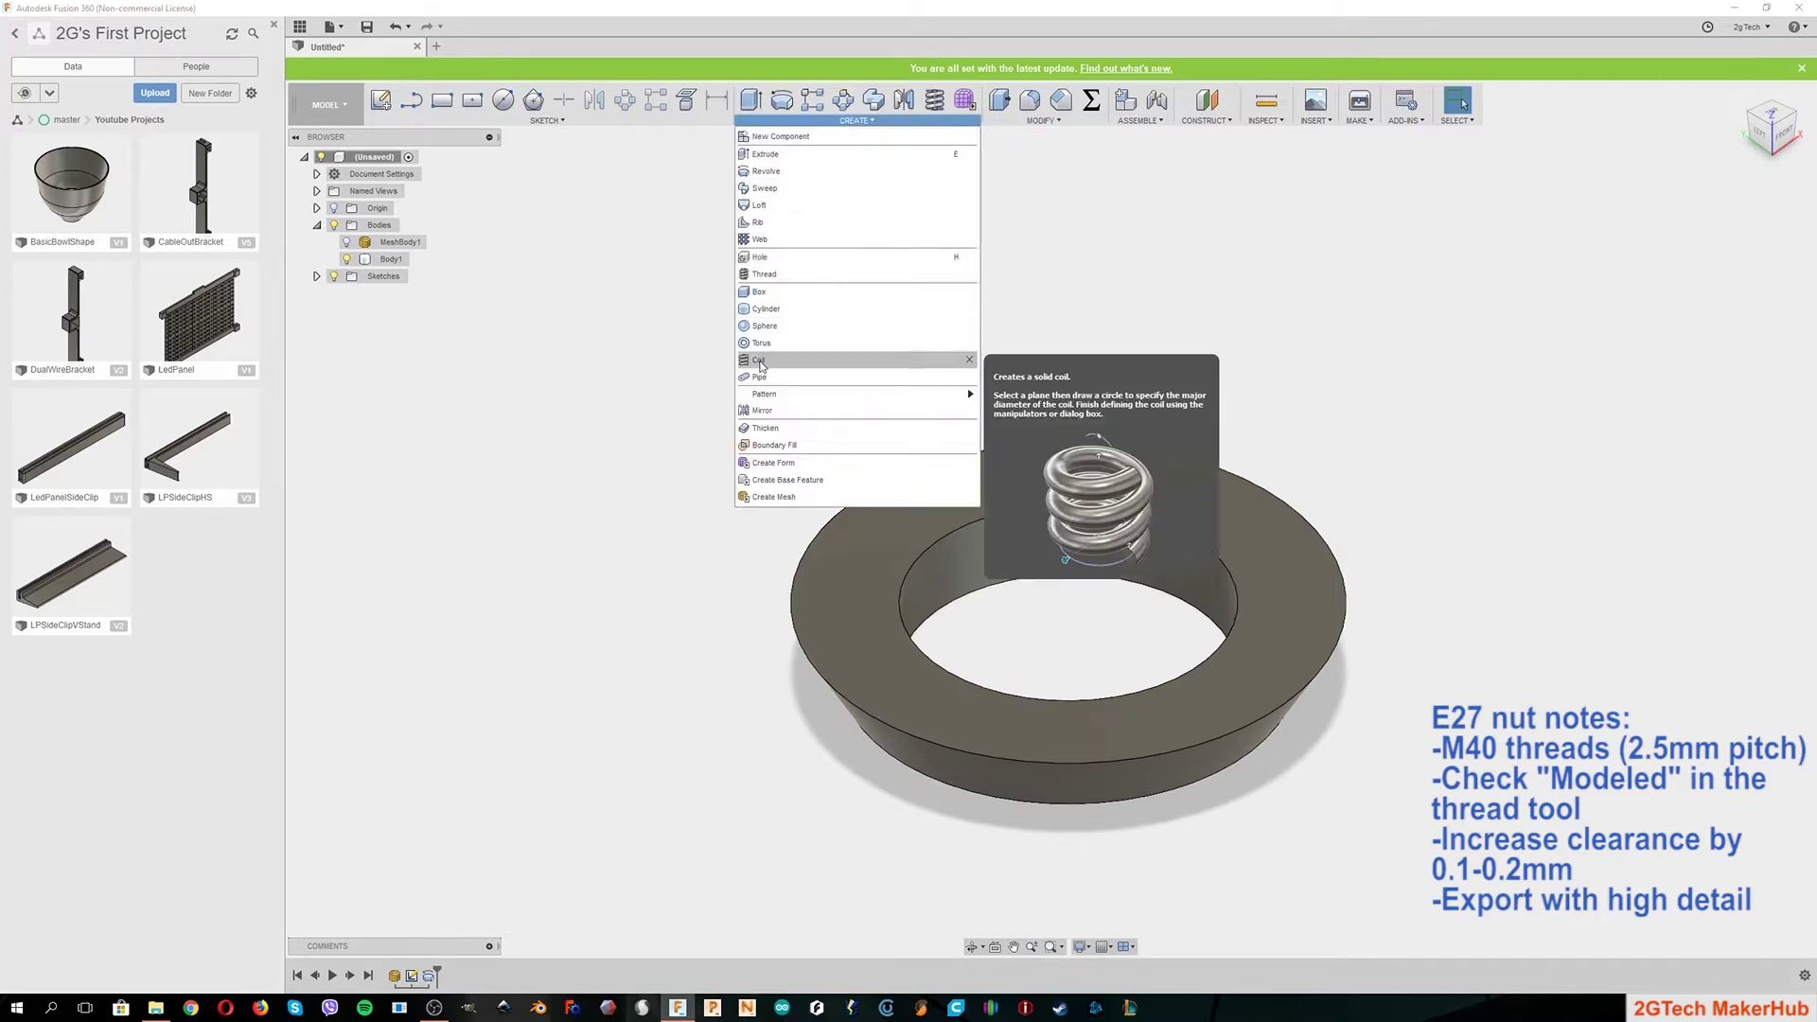
left_click(760, 275)
left_click(1135, 559)
left_click(1369, 233)
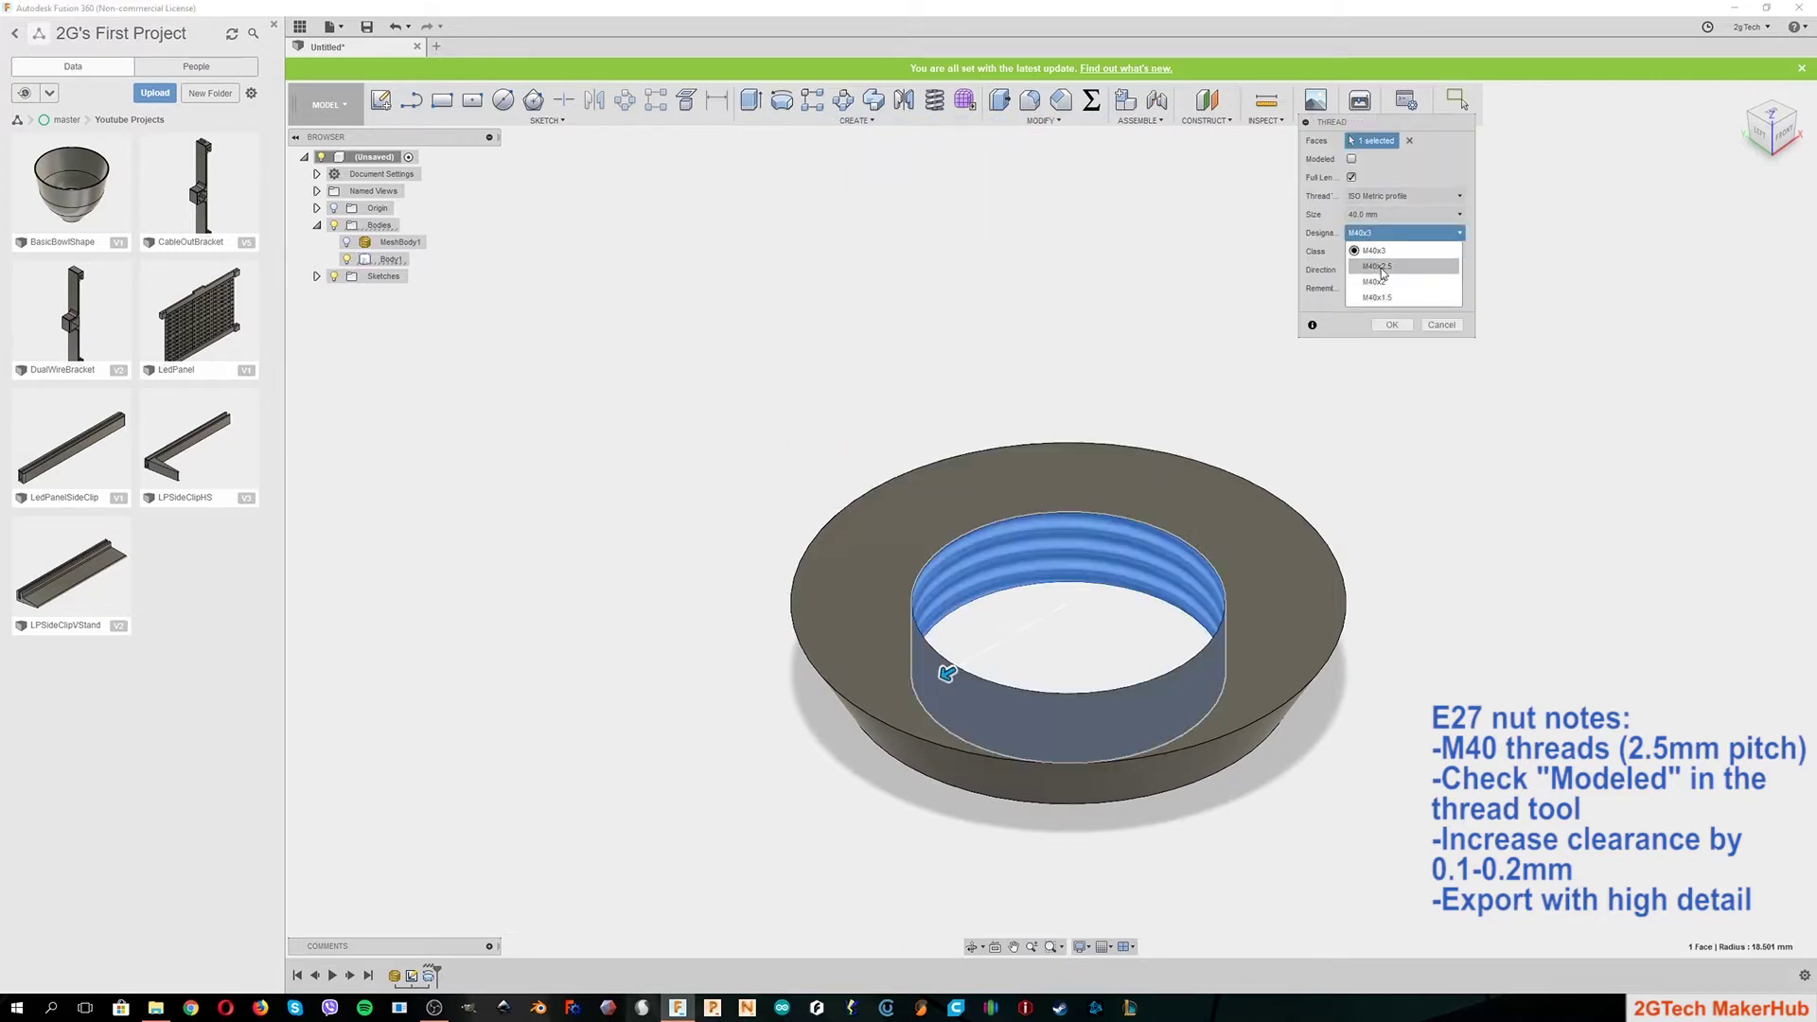
left_click(1380, 268)
left_click(1351, 159)
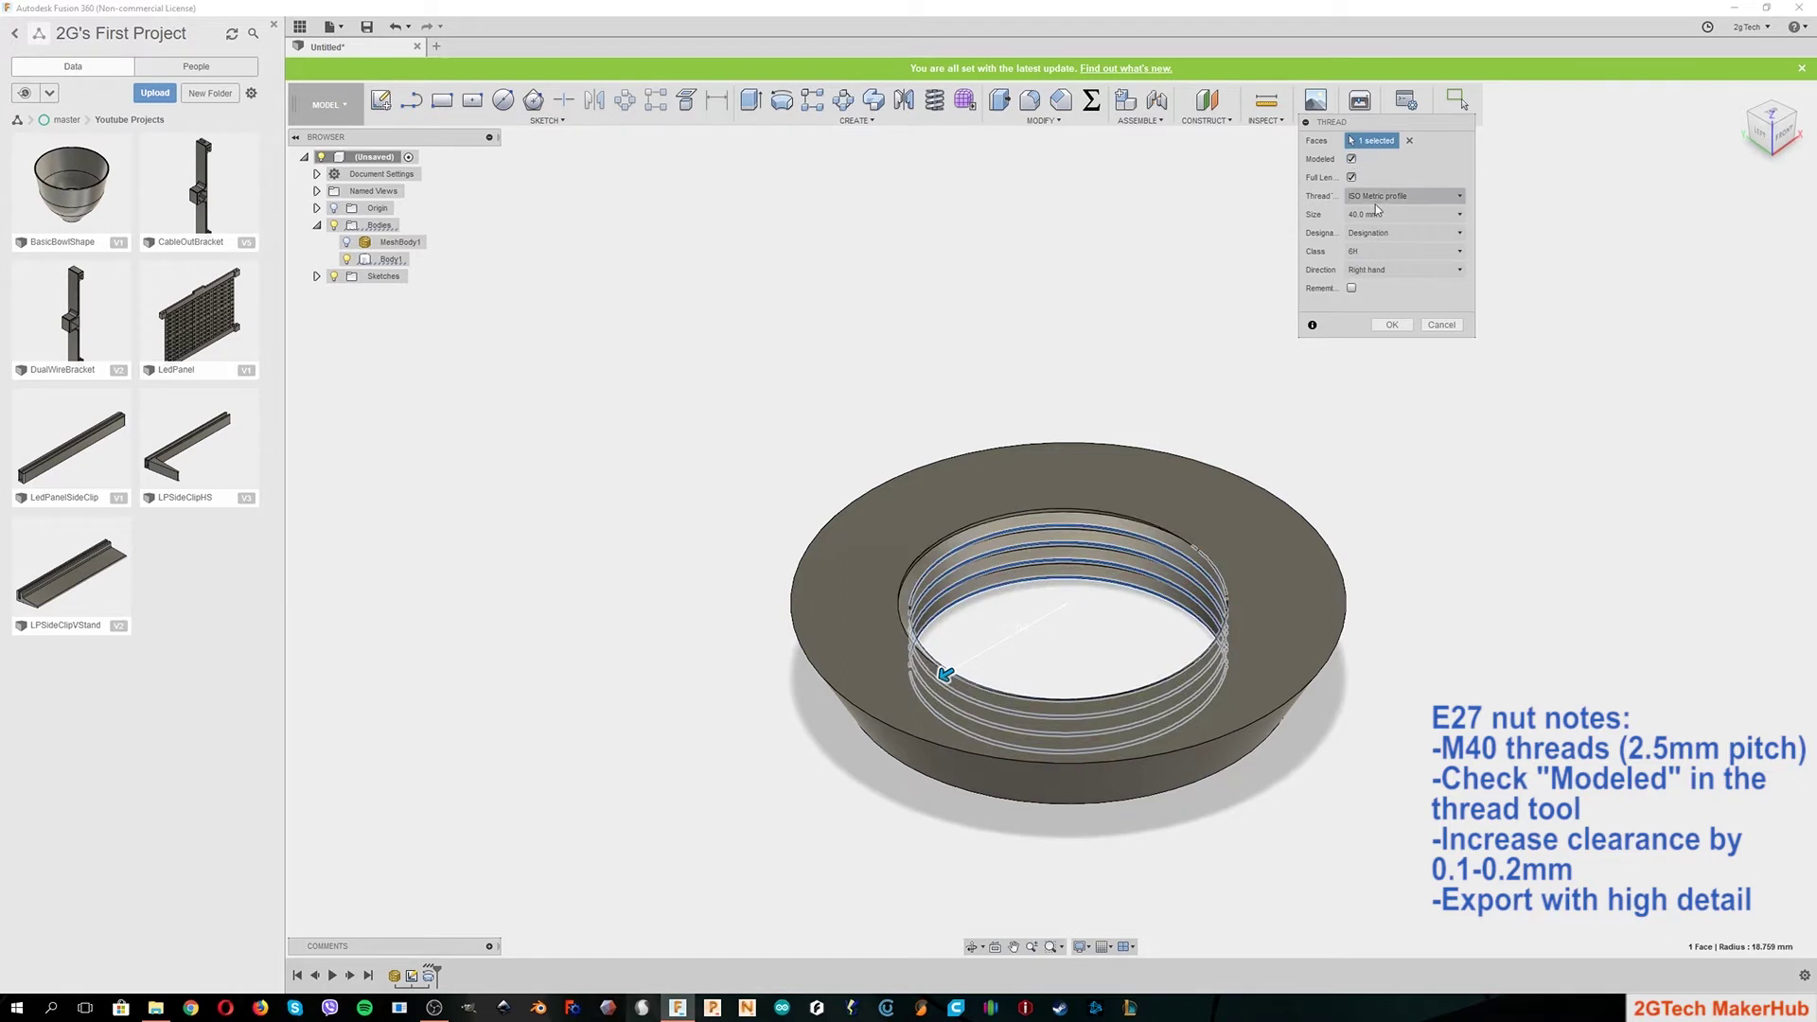
left_click(1390, 324)
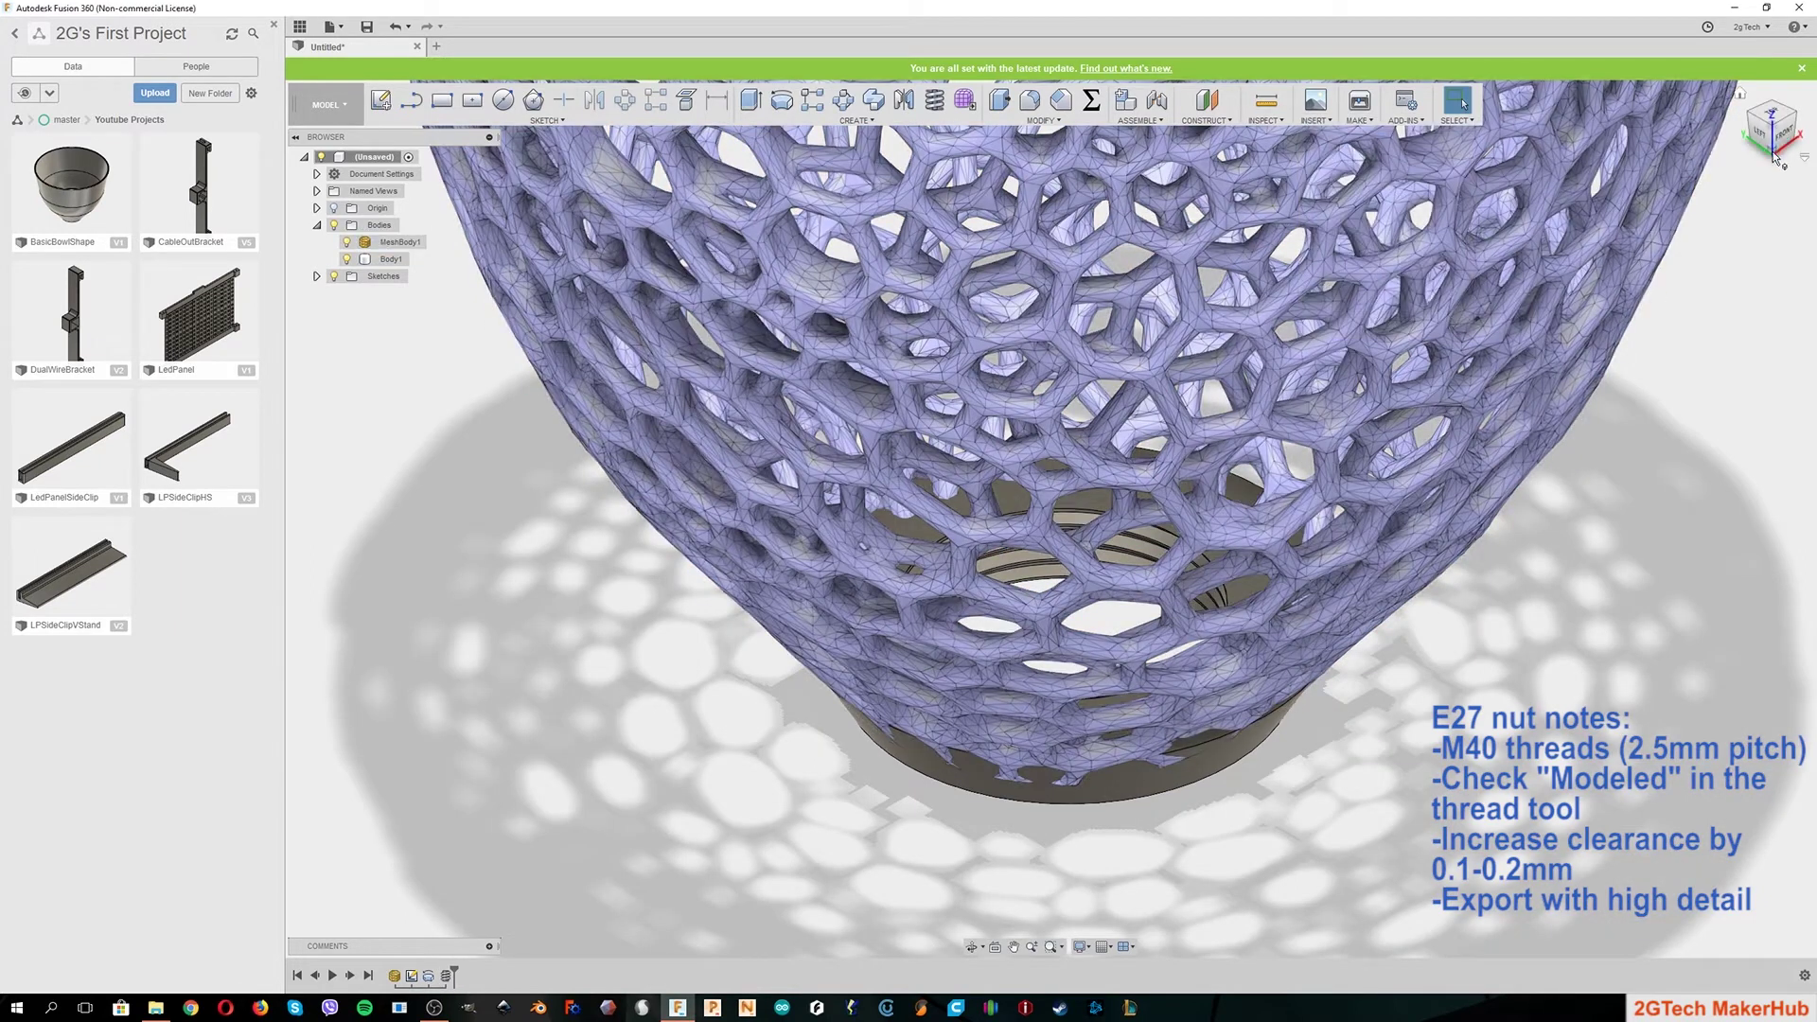
Step: Create a section analysis through the bowl and nut ring on the XZ origin plane
left_click(1774, 156)
left_click(1785, 126)
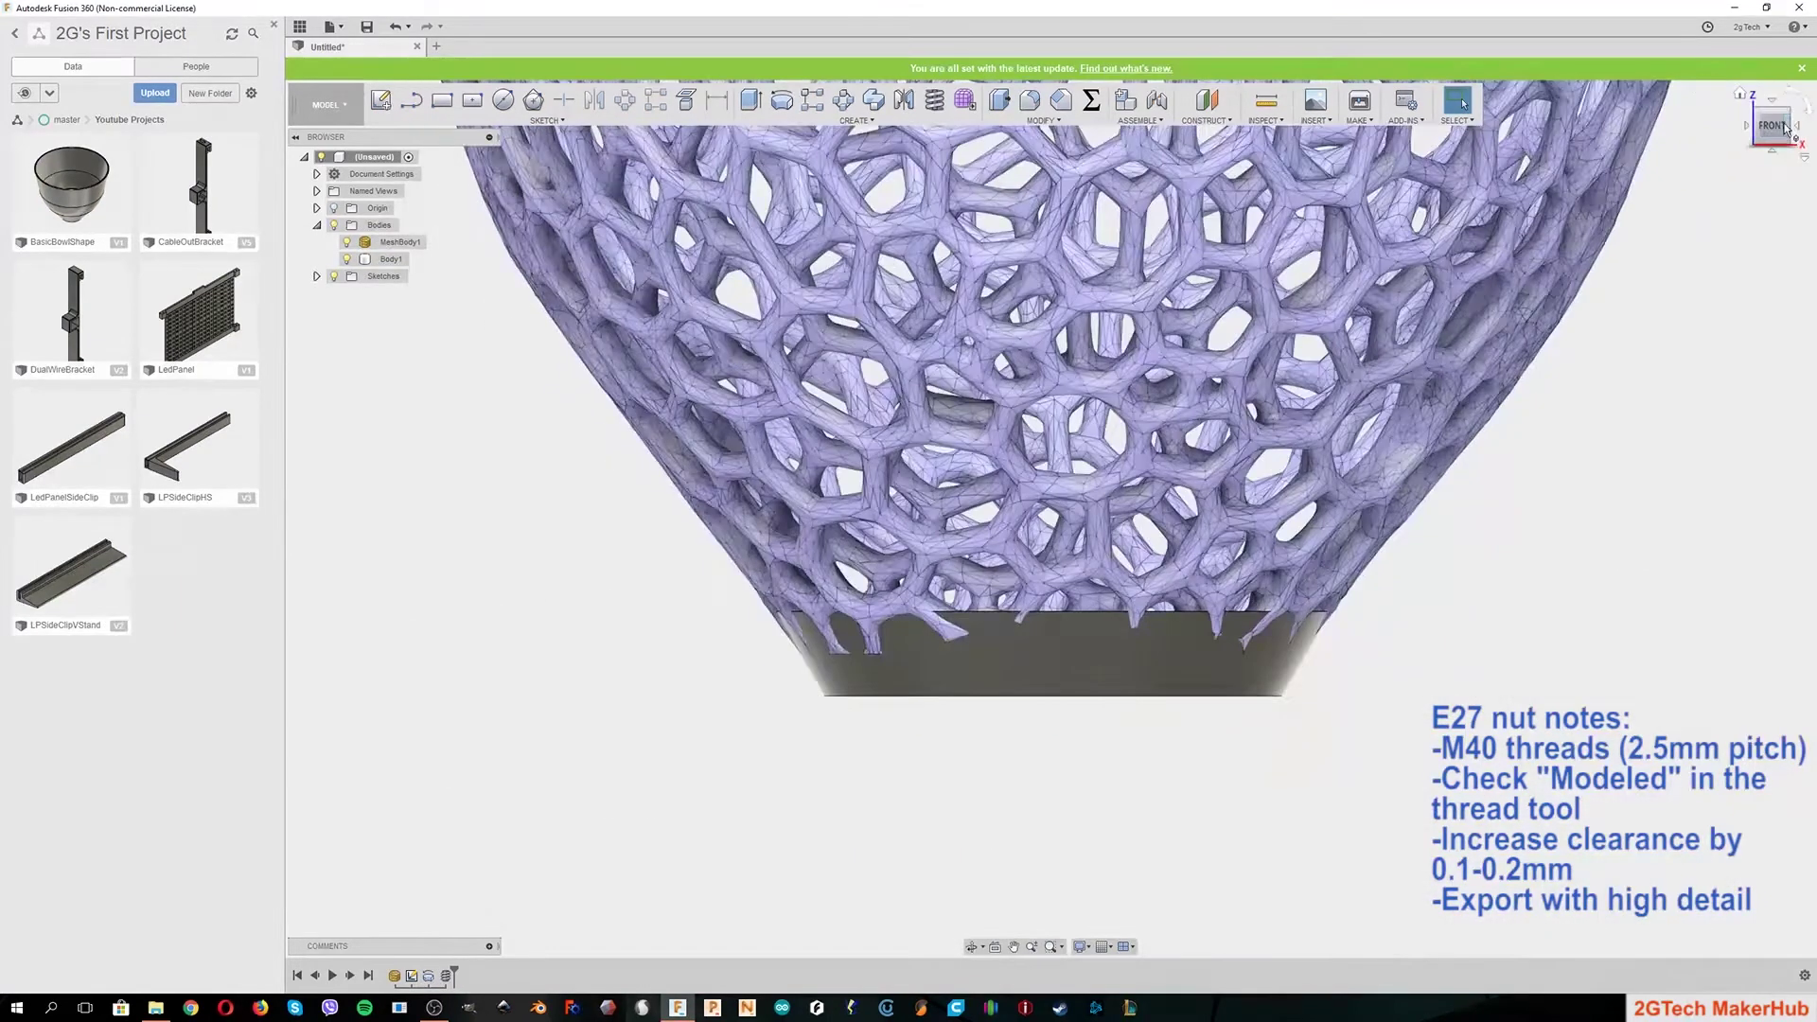
left_click(1266, 118)
left_click(1272, 242)
left_click(1755, 144)
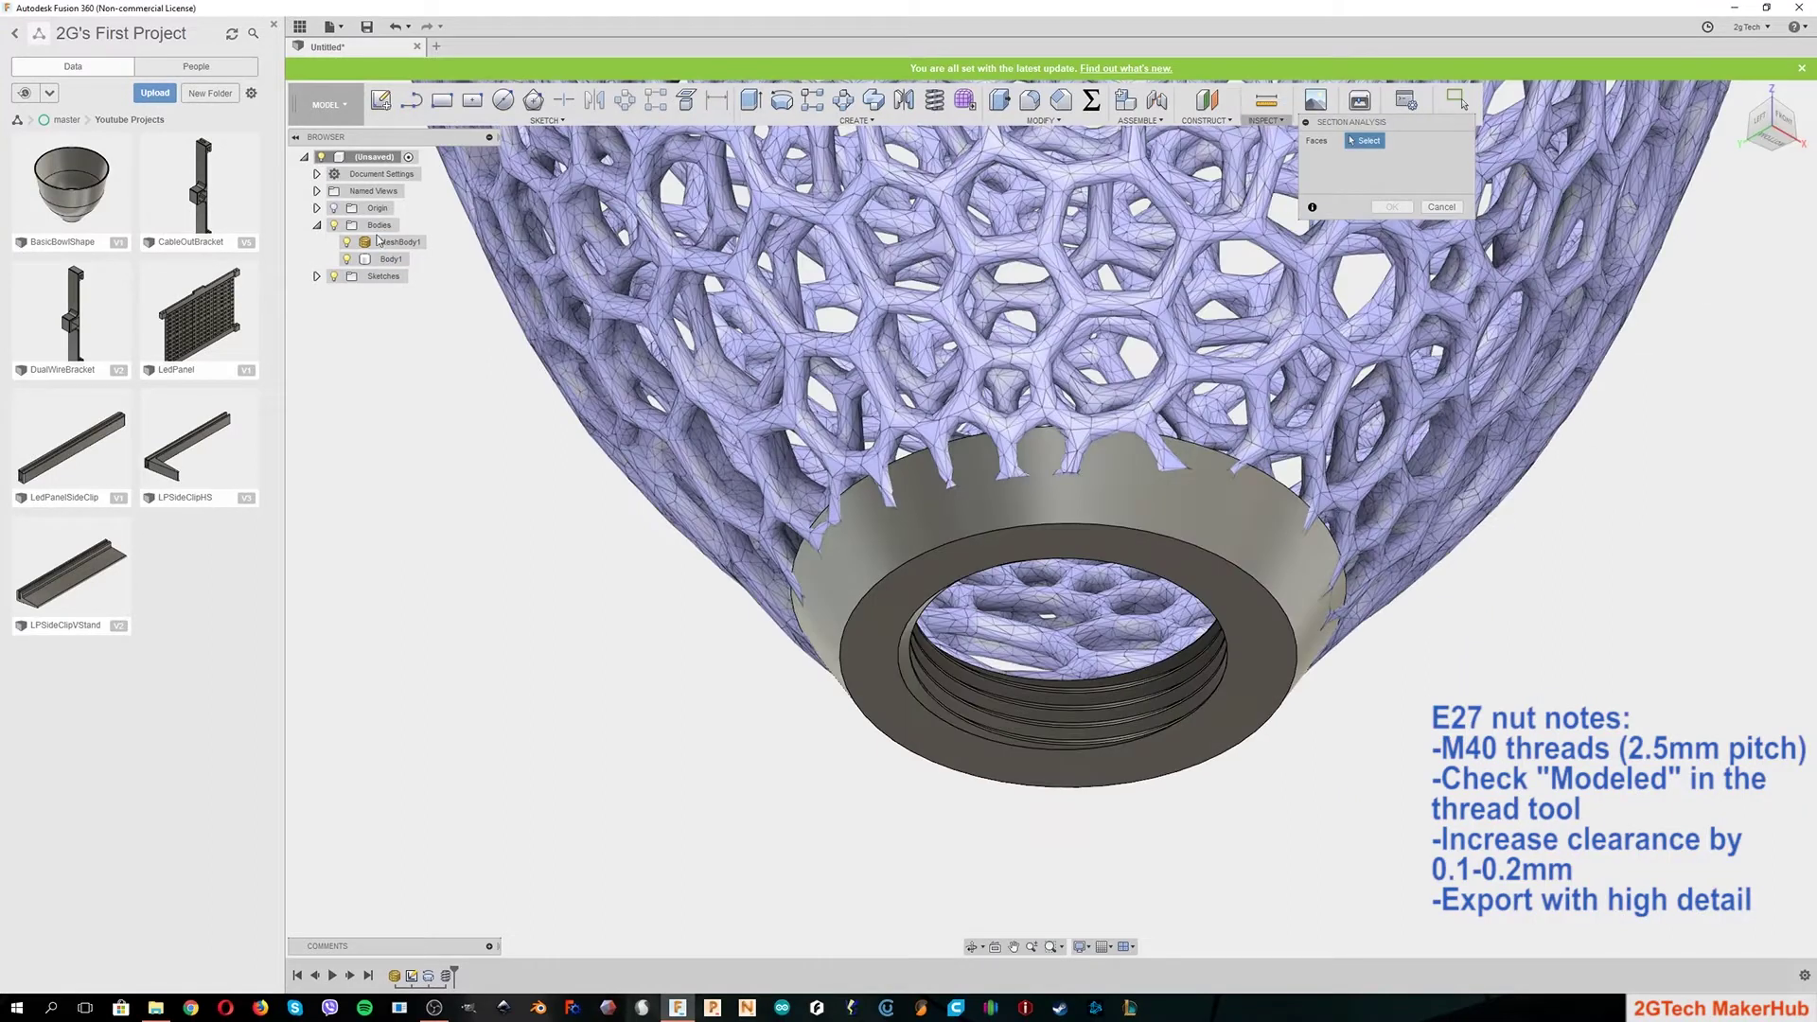
left_click(1113, 611)
left_click(1783, 120)
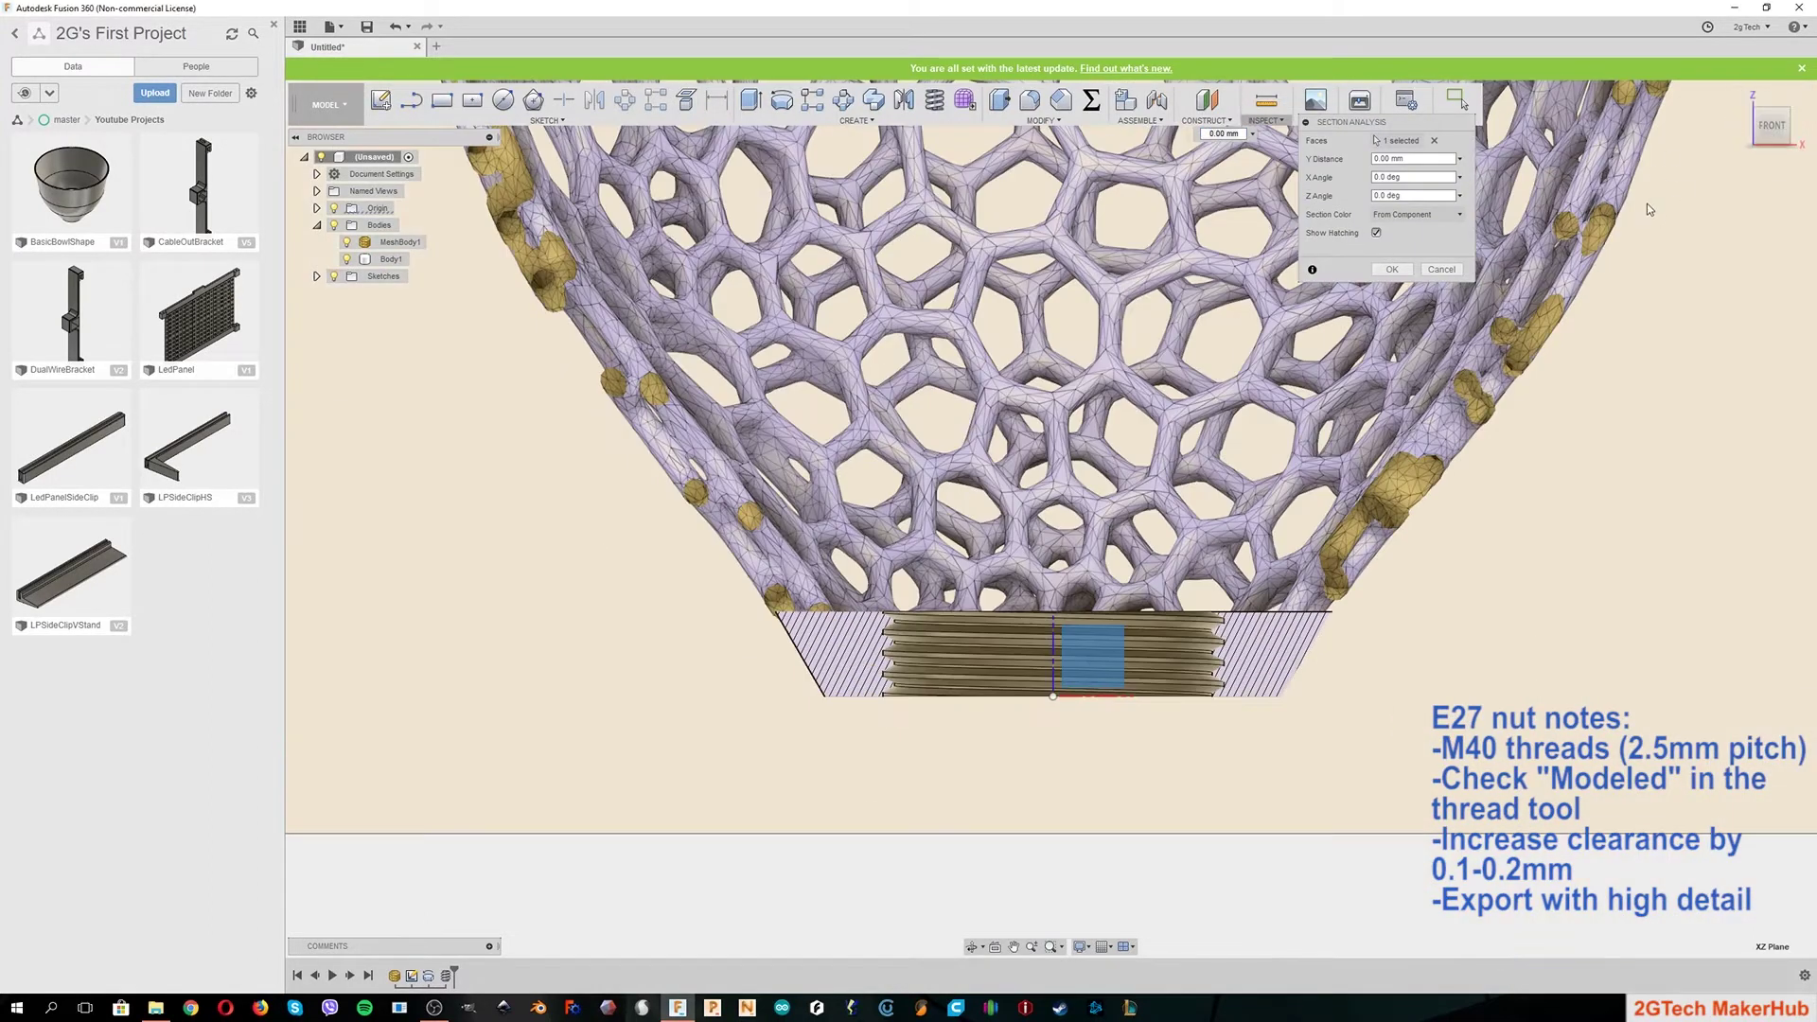
left_click(1391, 268)
Step: Start a Press Pull offset of -0.2 mm on the thread's crest face and both flank faces
scroll(801, 632, "up", 4)
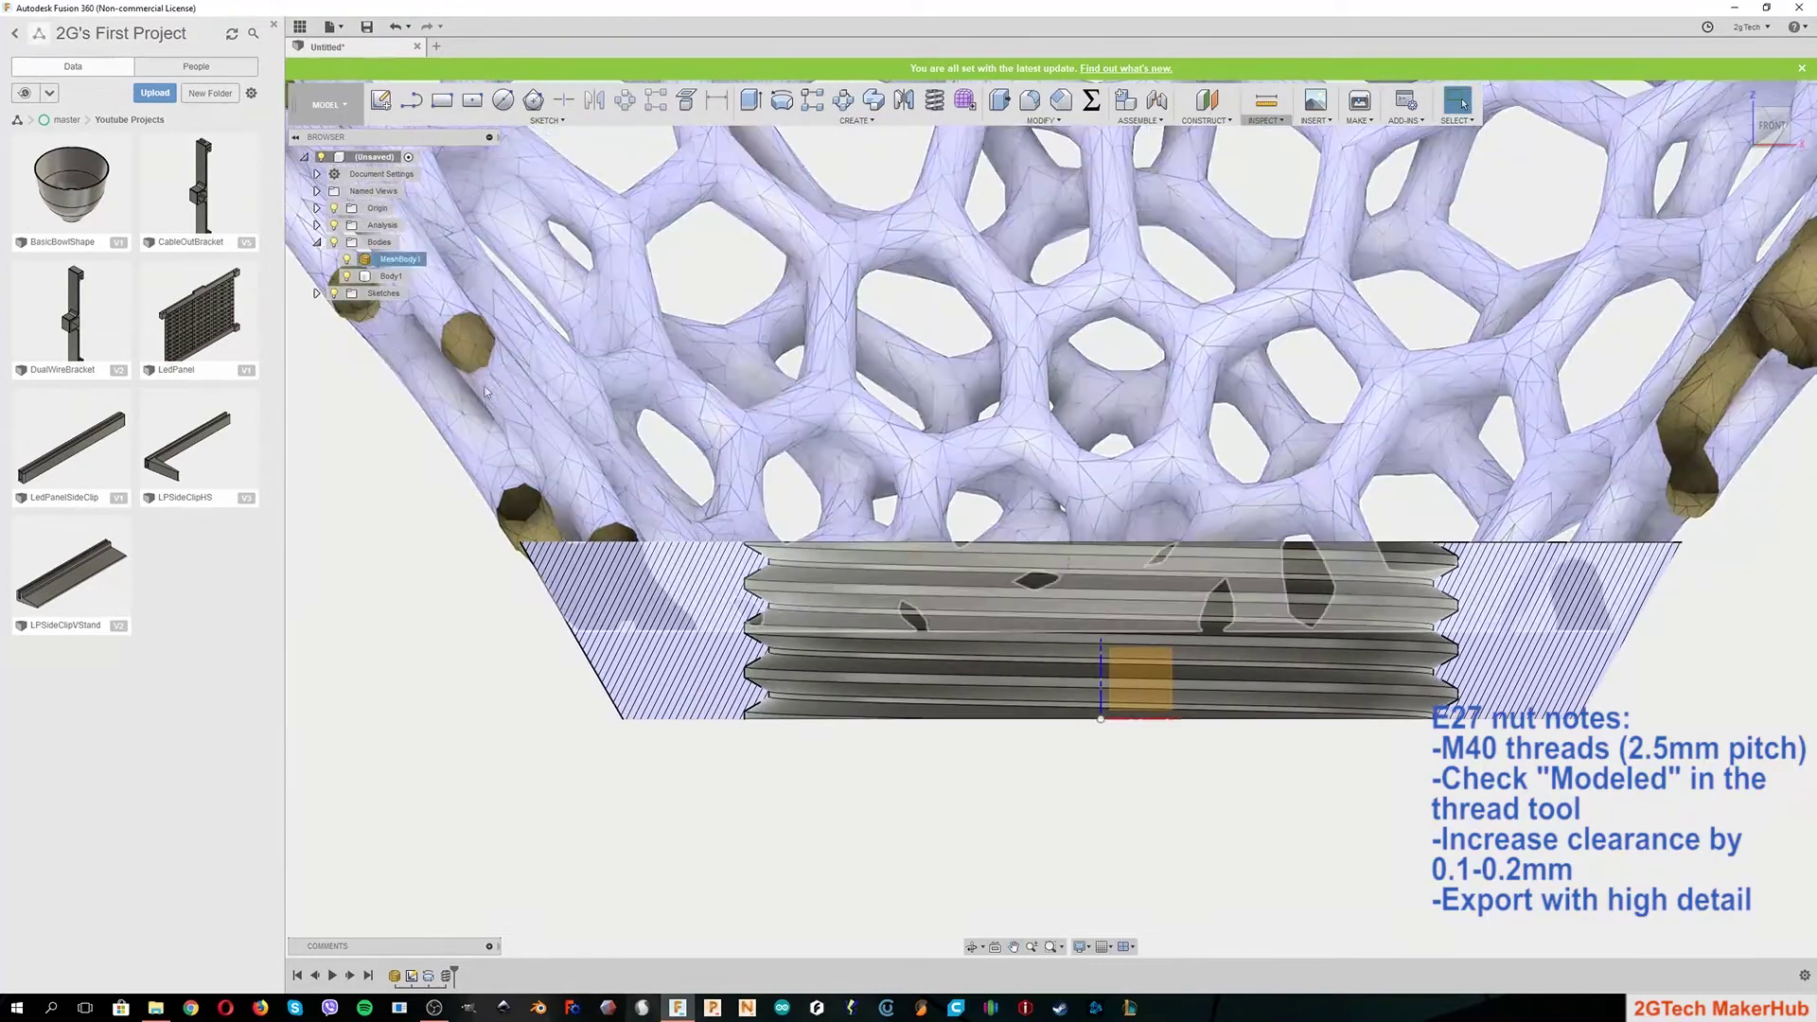
left_click(994, 112)
left_click(1755, 108)
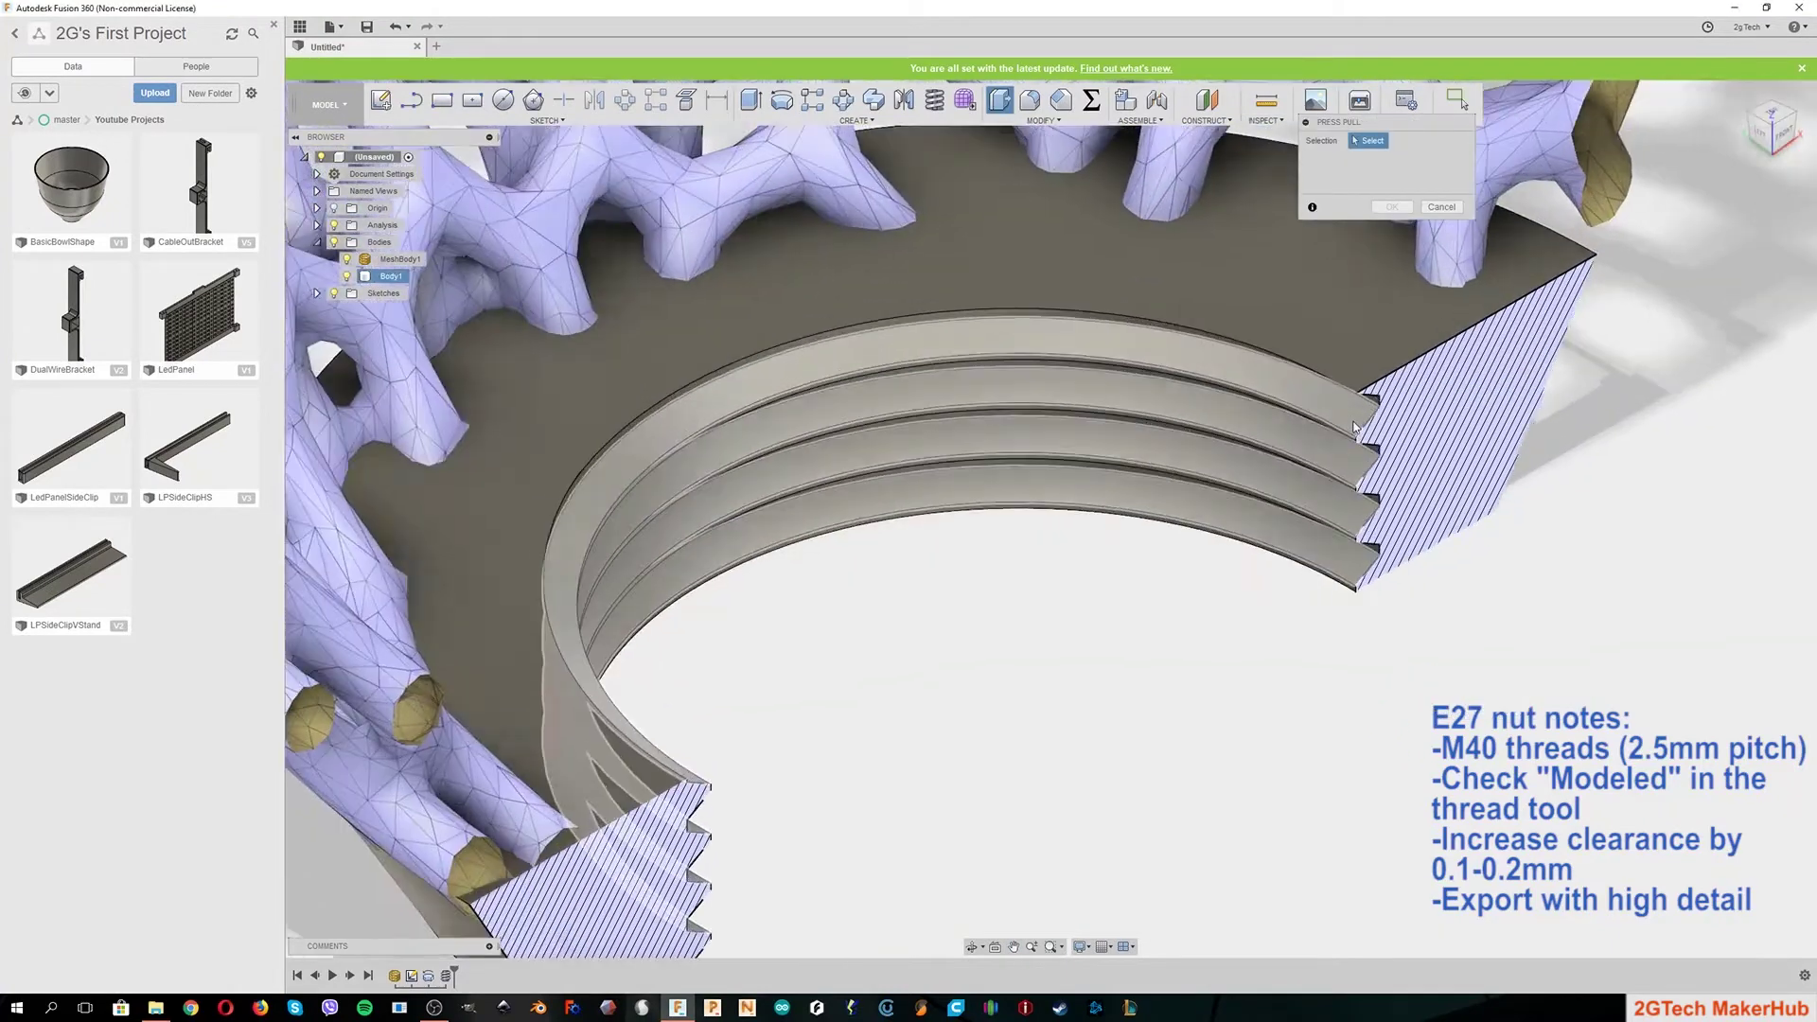
scroll(1351, 445, "up", 4)
left_click(1352, 445)
left_click_drag(1351, 444, 1363, 435)
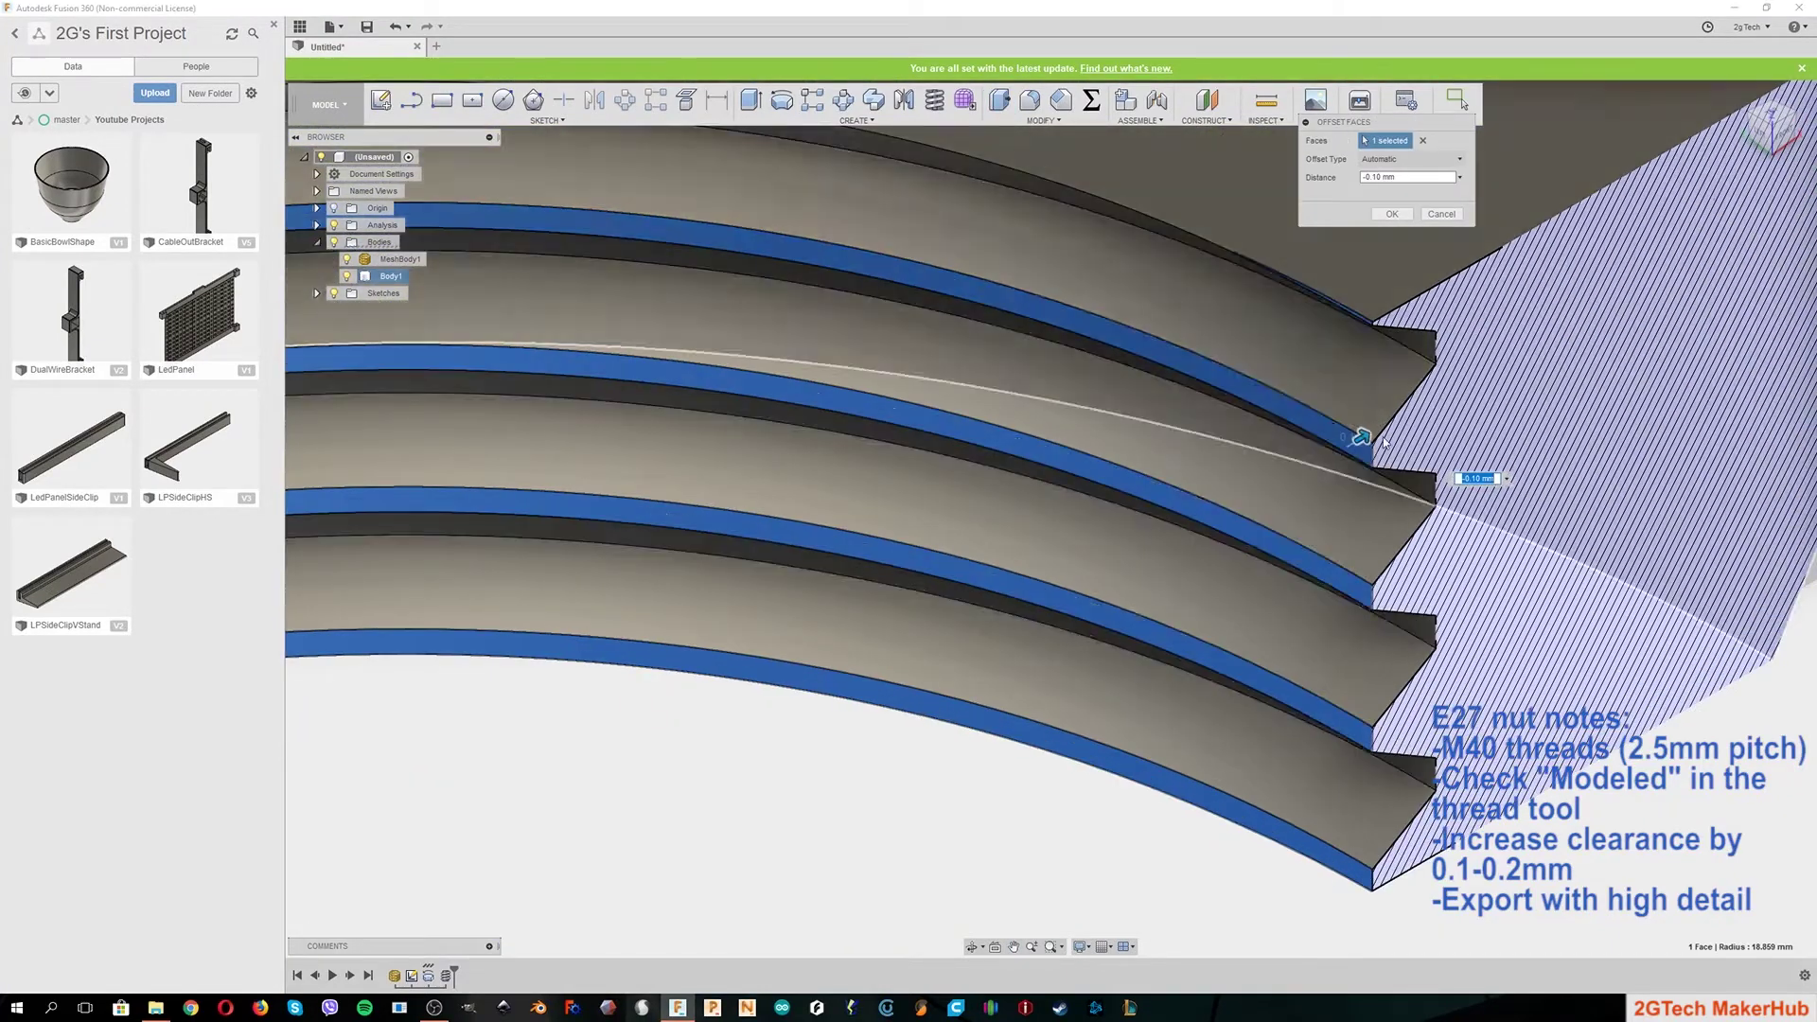
left_click(1383, 402)
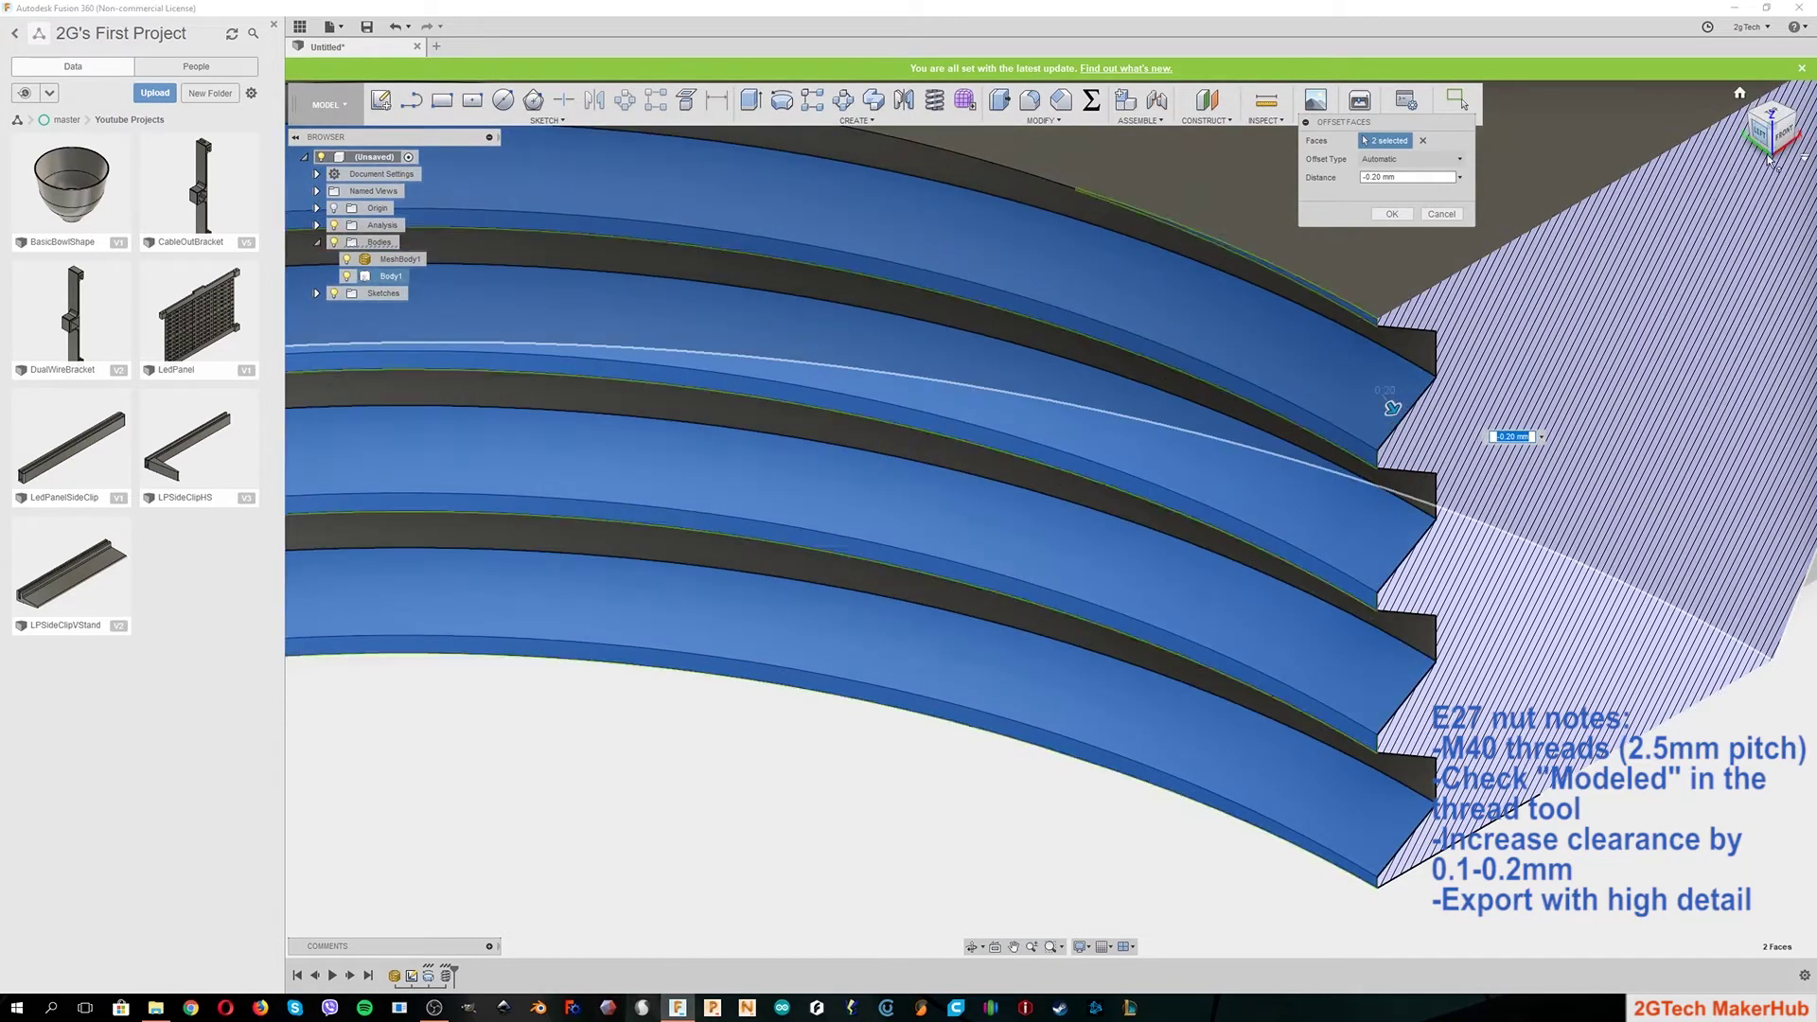
scroll(1434, 610, "down", 6)
left_click(1433, 610)
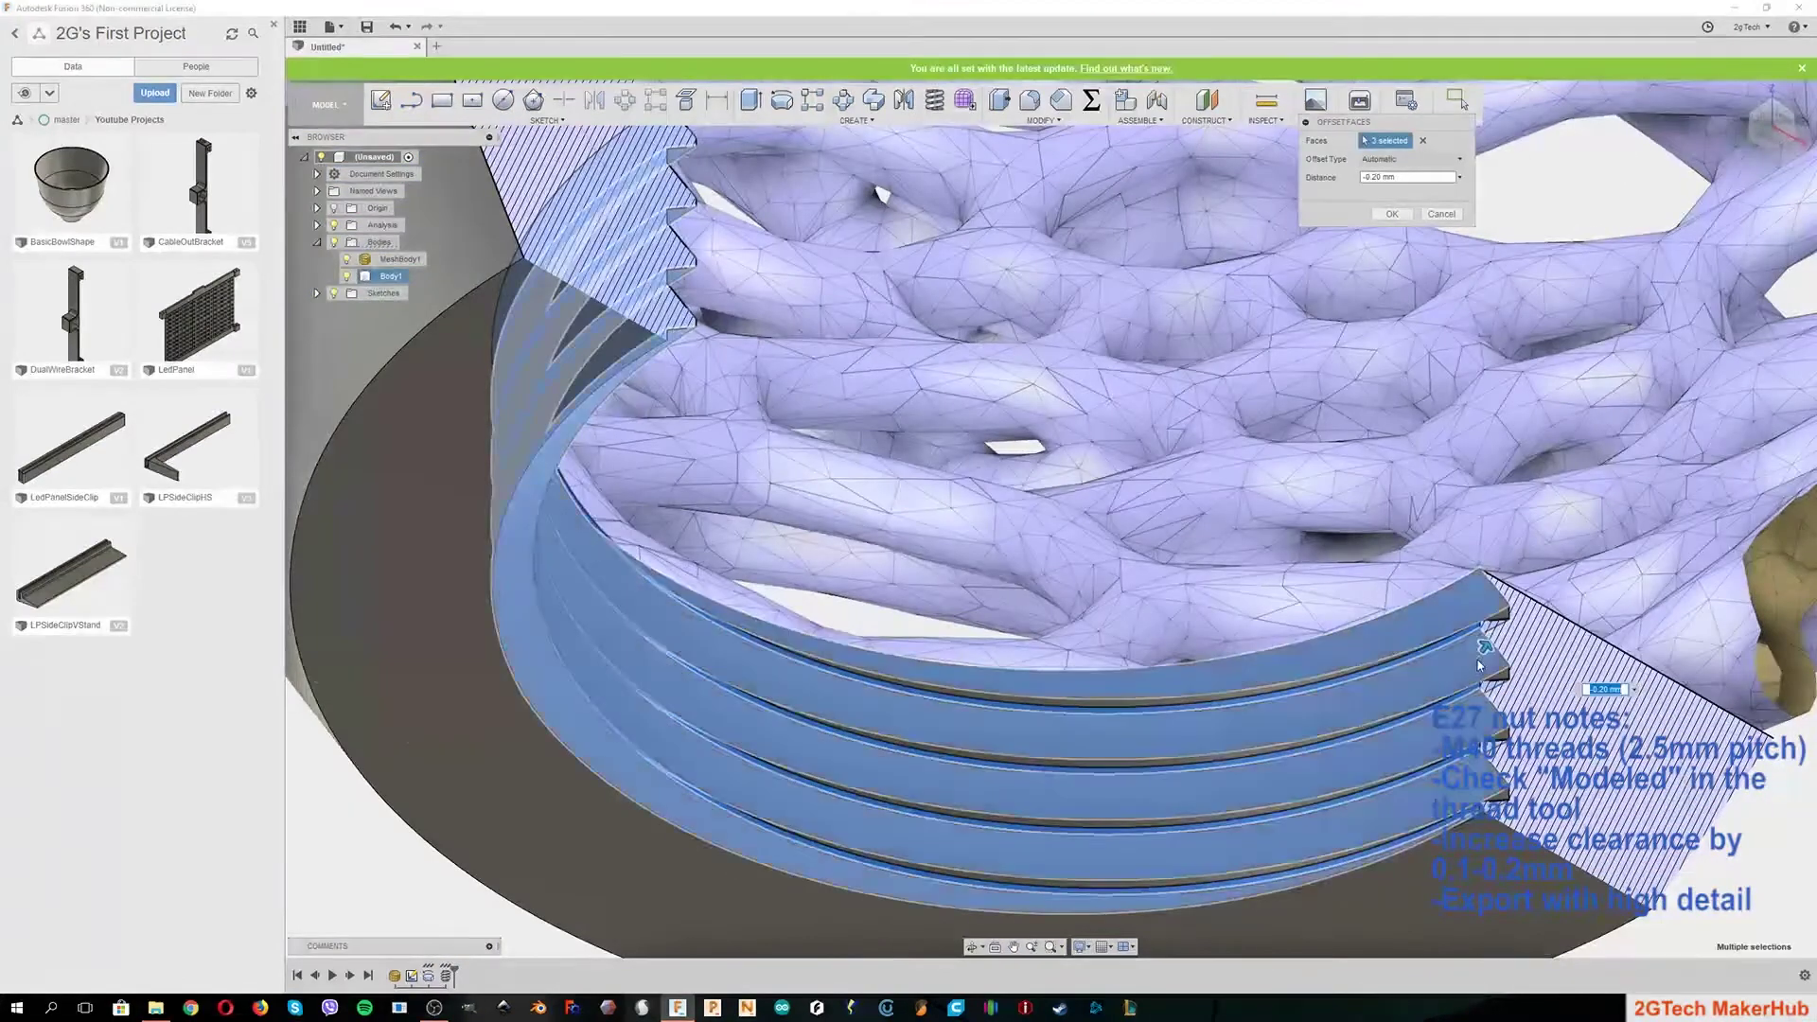
Step: Set the thread offset to -0.18 mm, include the thread's root face and apply it
left_click(1785, 121)
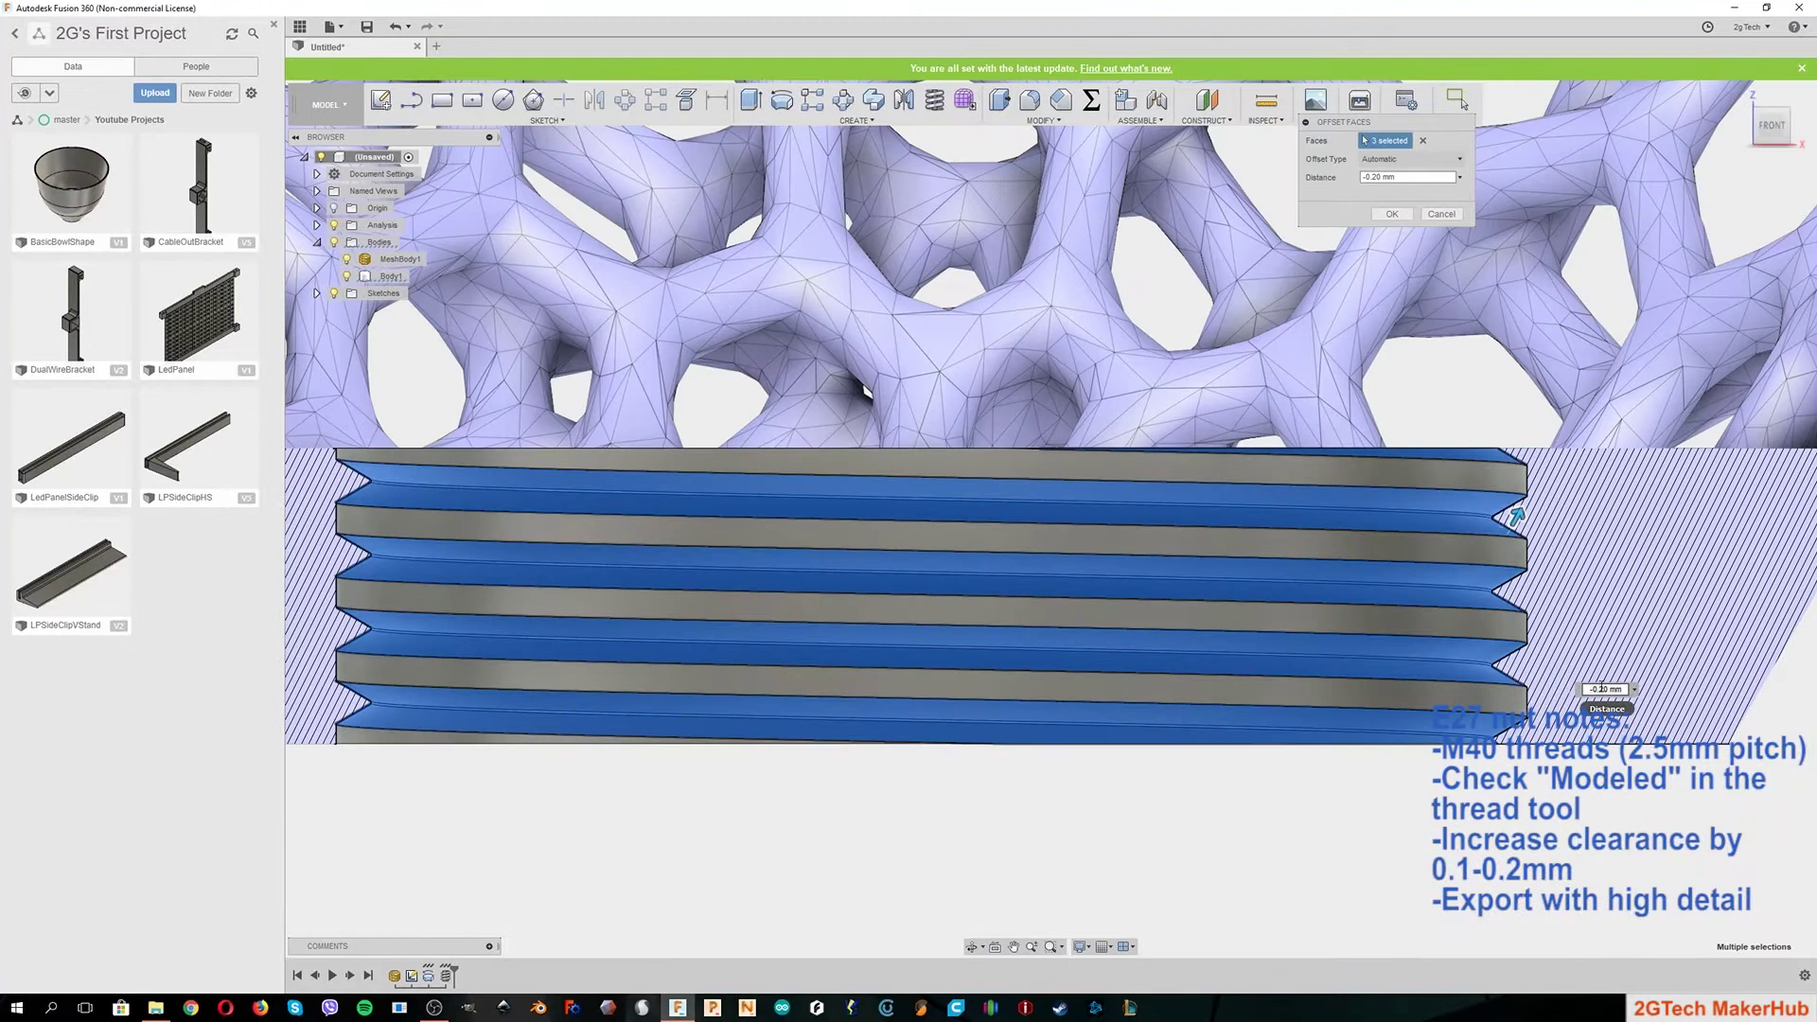
left_click(1619, 690)
key("BackSpace")
key("BackSpace")
type("18")
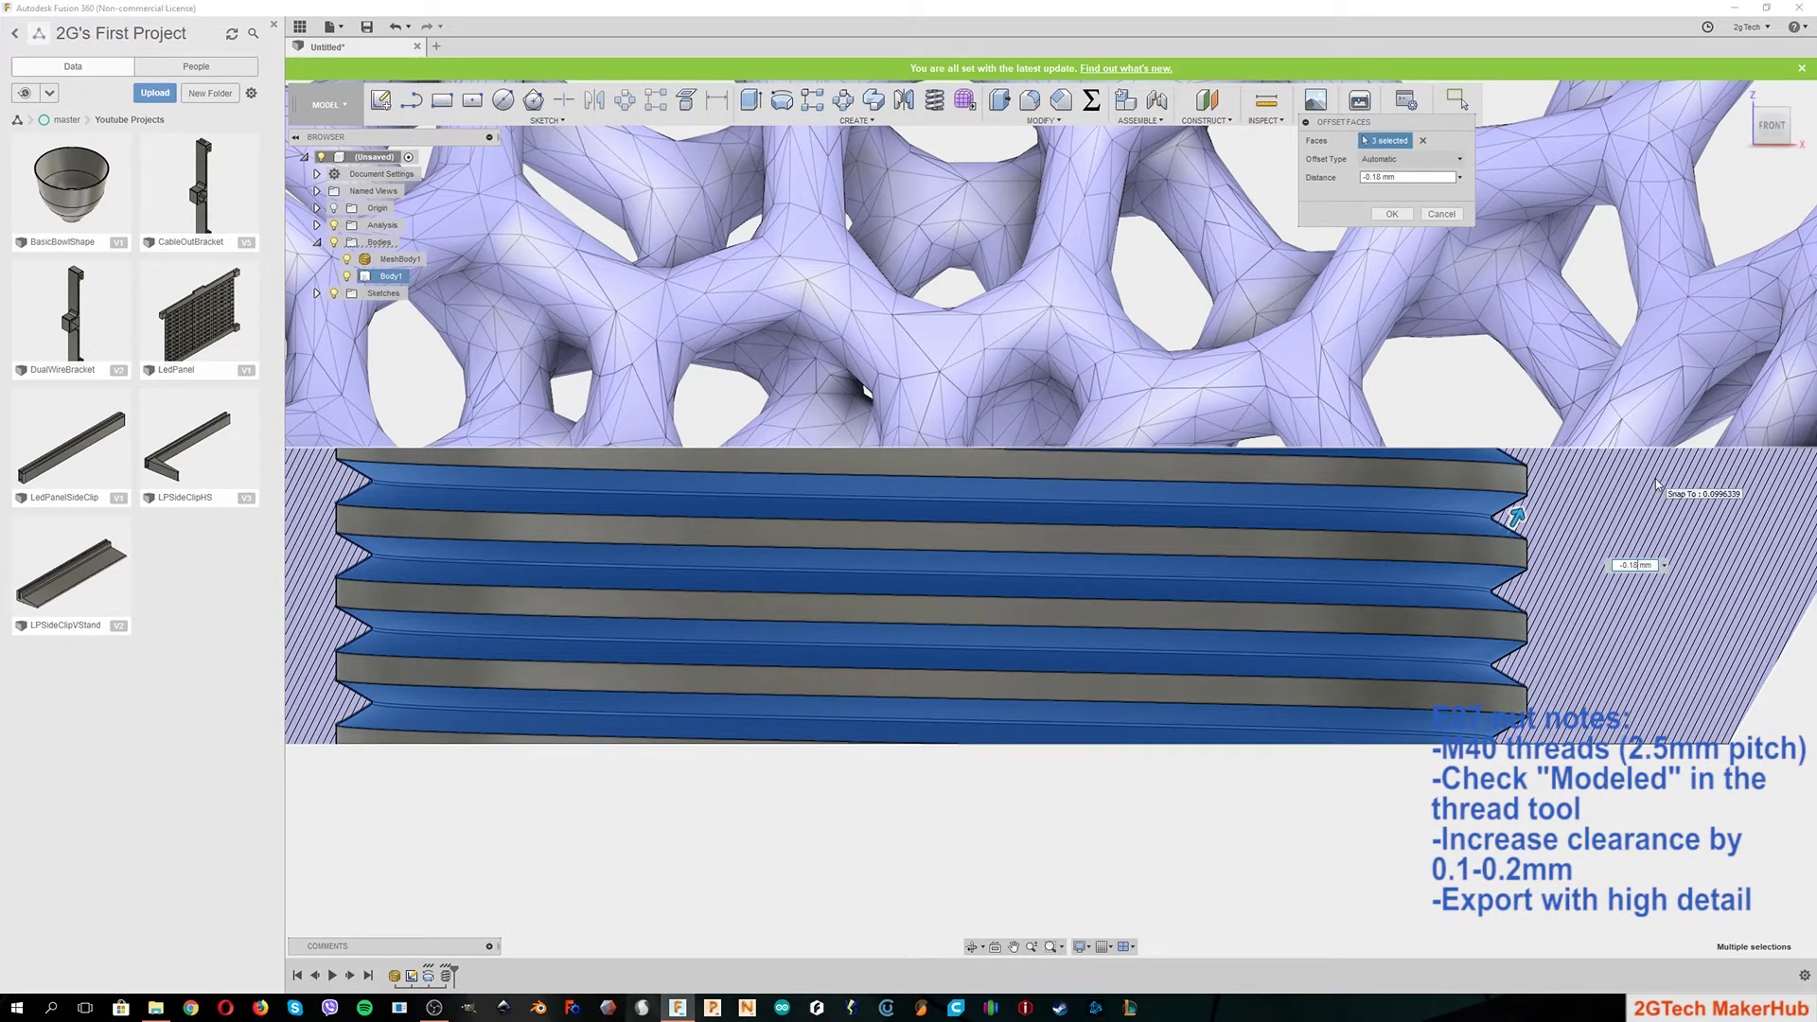
left_click(890, 626)
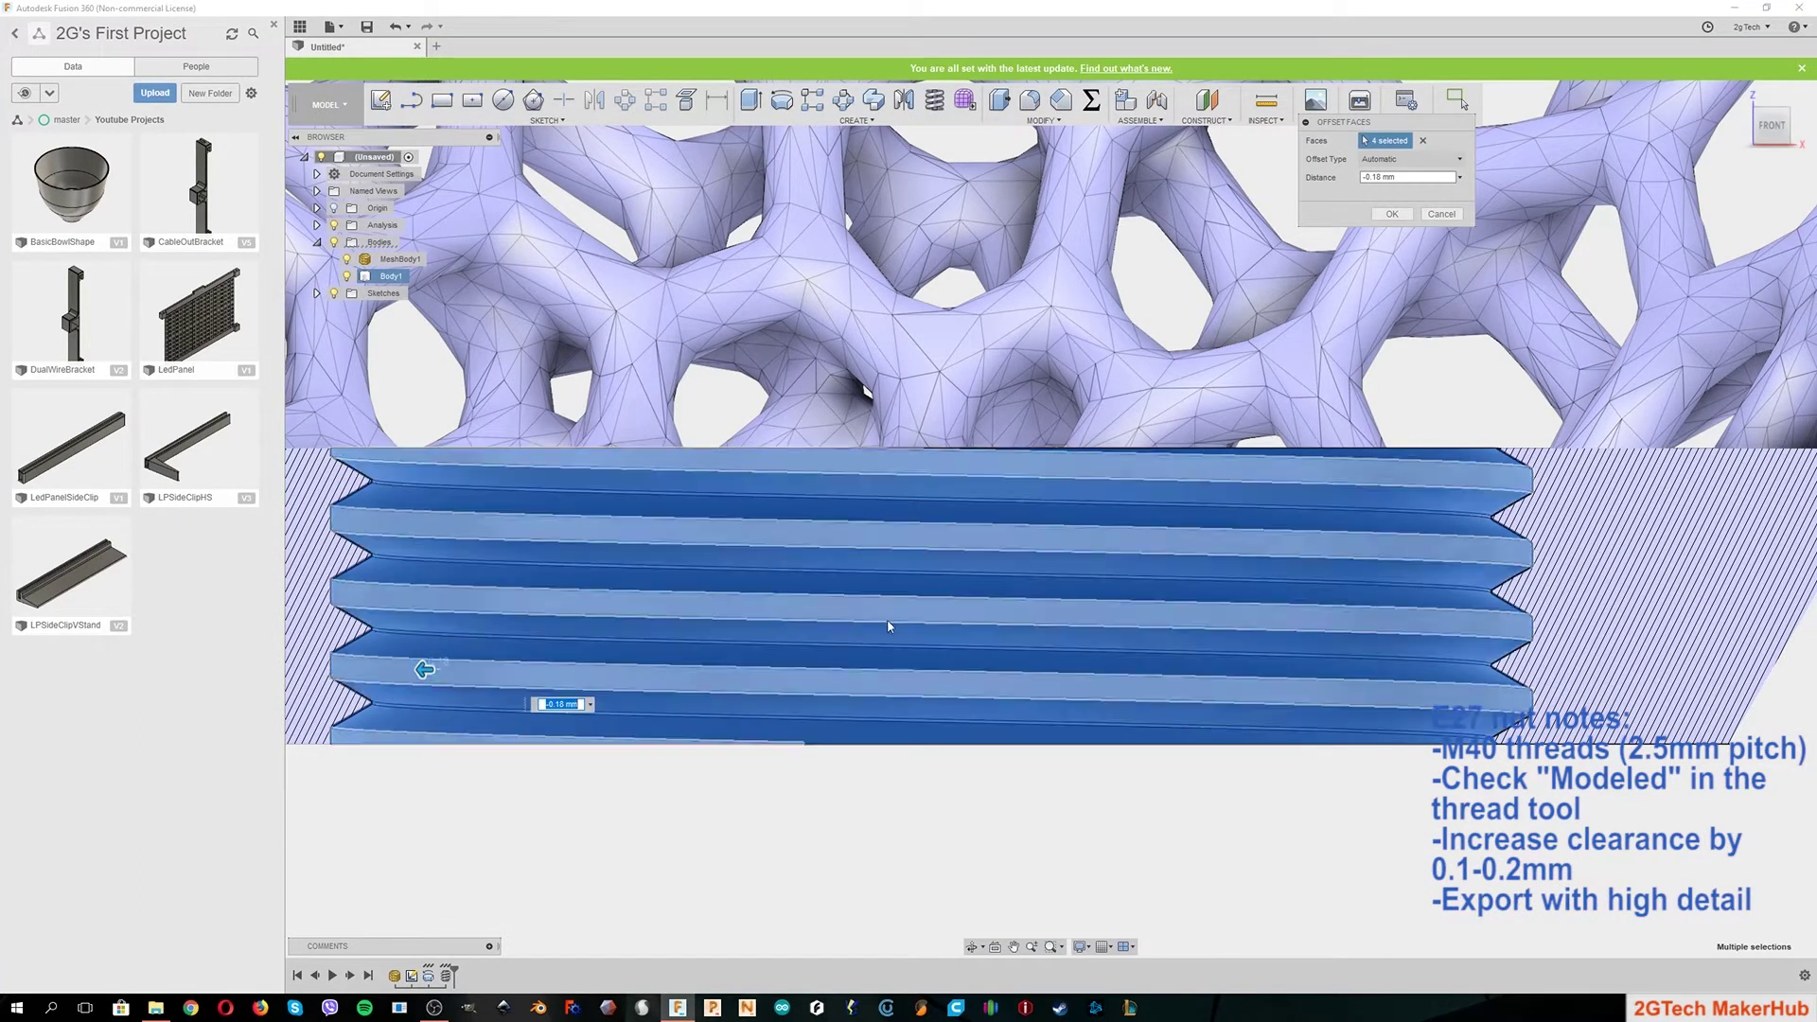
left_click(1392, 215)
Step: Hide the bowl mesh and turn off the section analysis to show the whole nut ring
scroll(936, 473, "down", 3)
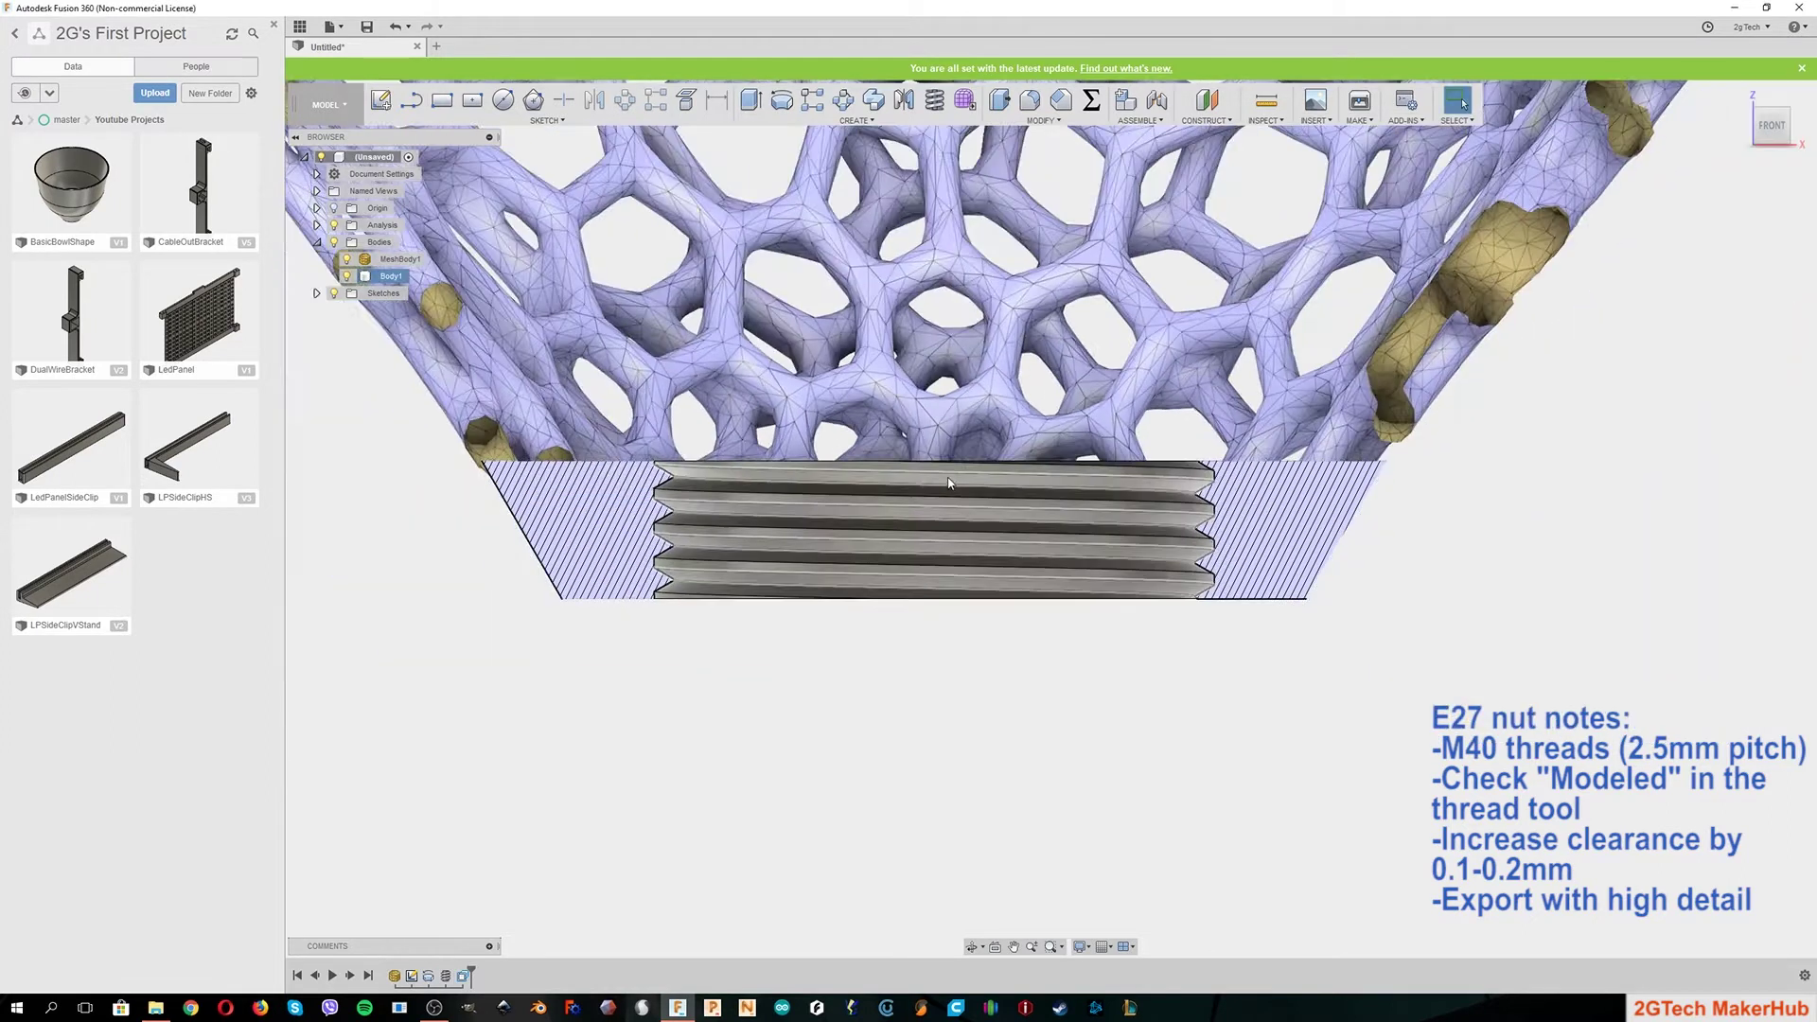
left_click(346, 261)
left_click(347, 260)
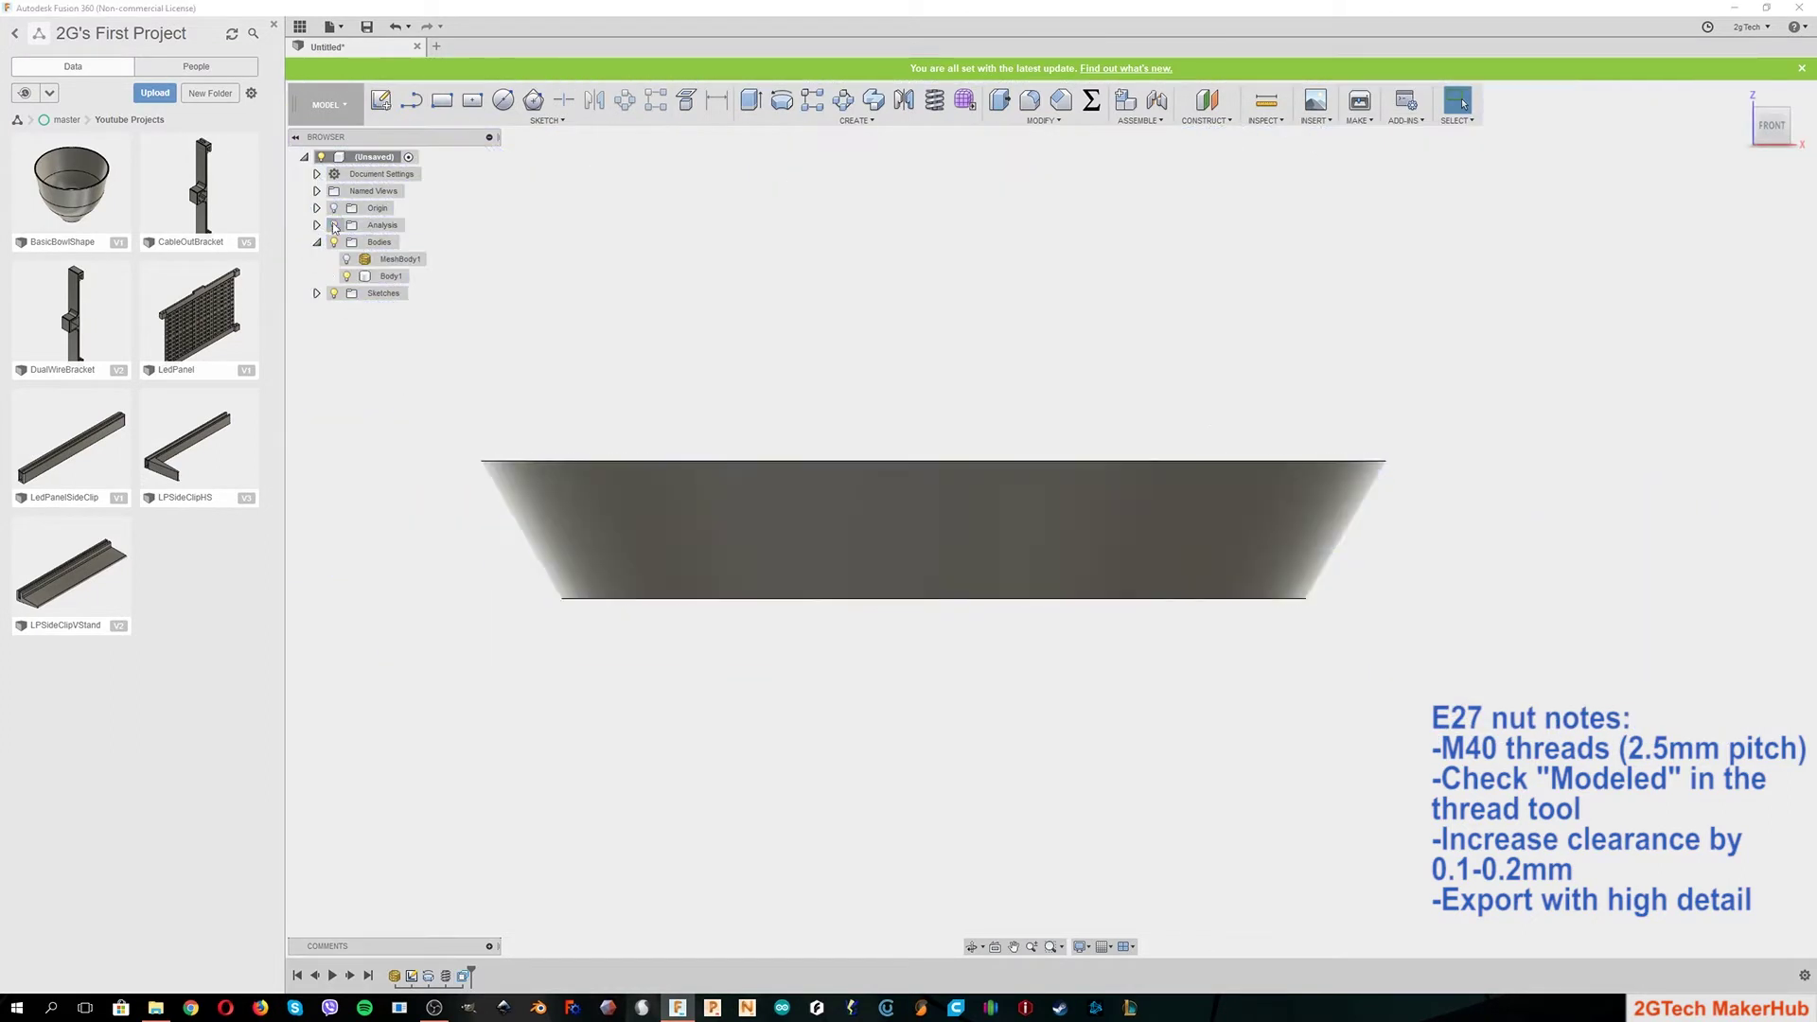
Step: Fillet the nut ring's upper and lower outer edges with a 1 mm constant radius
left_click(1760, 115)
key("f")
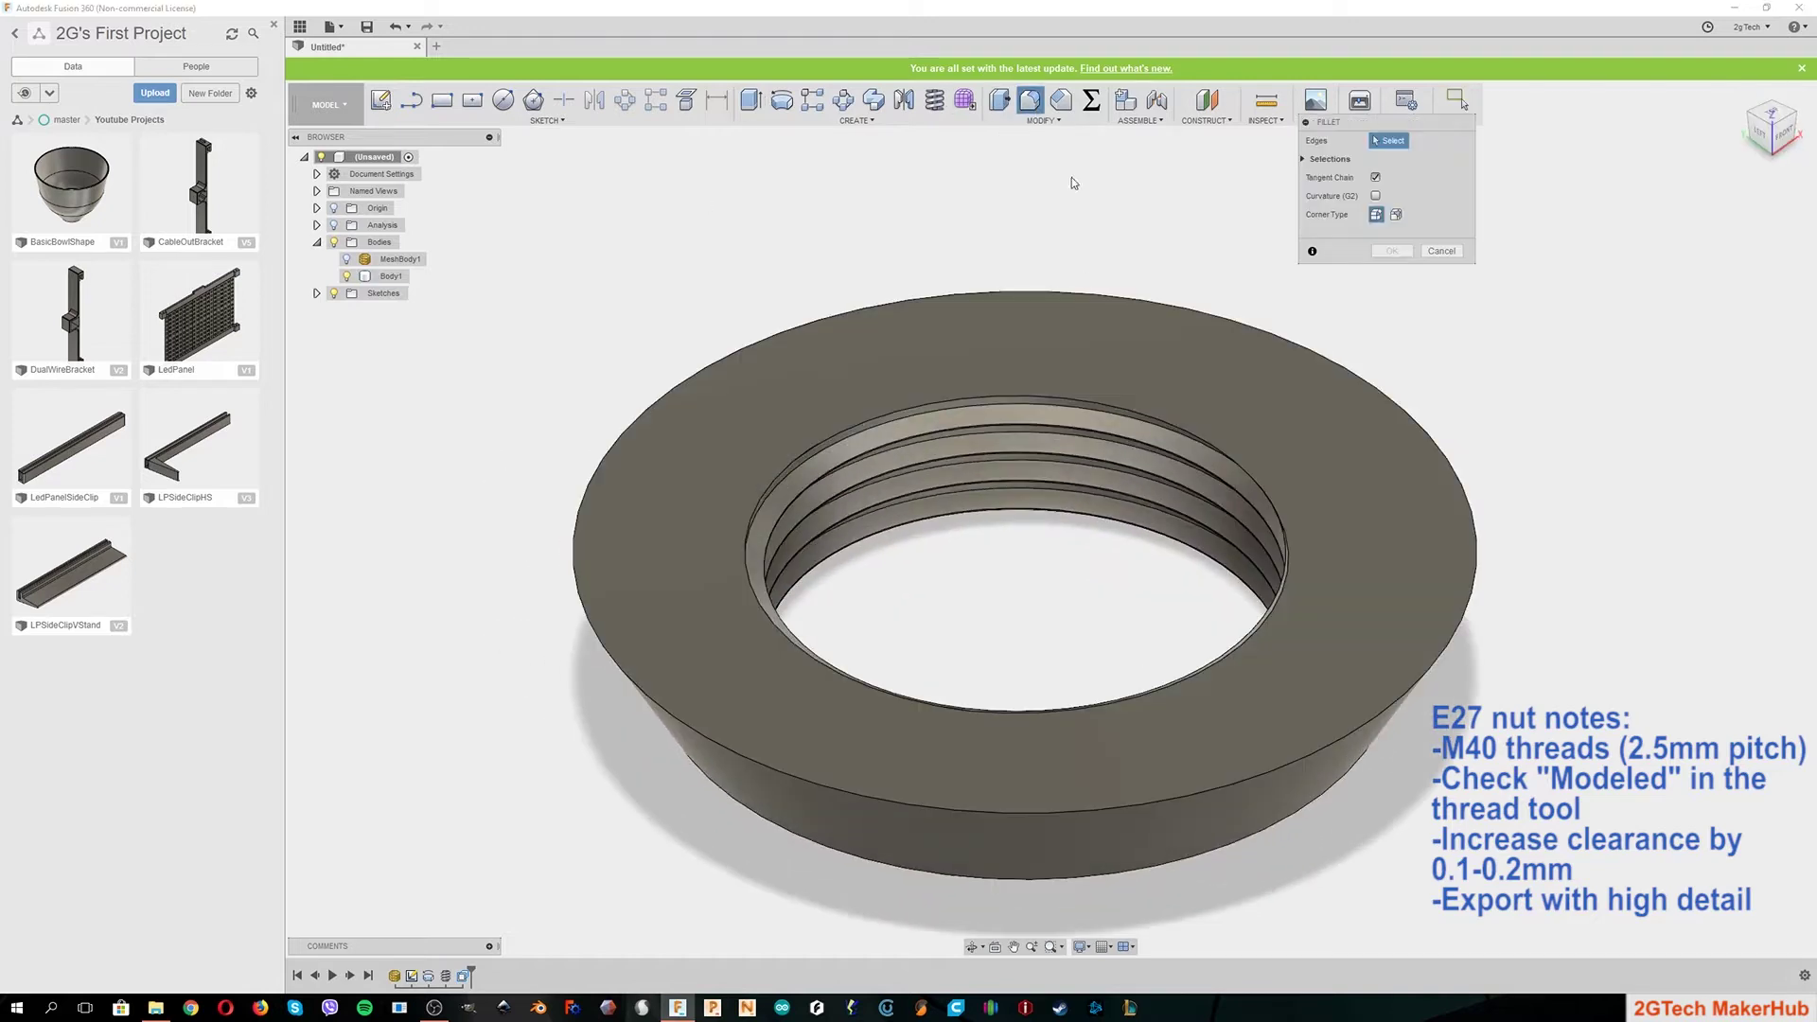
left_click(1080, 299)
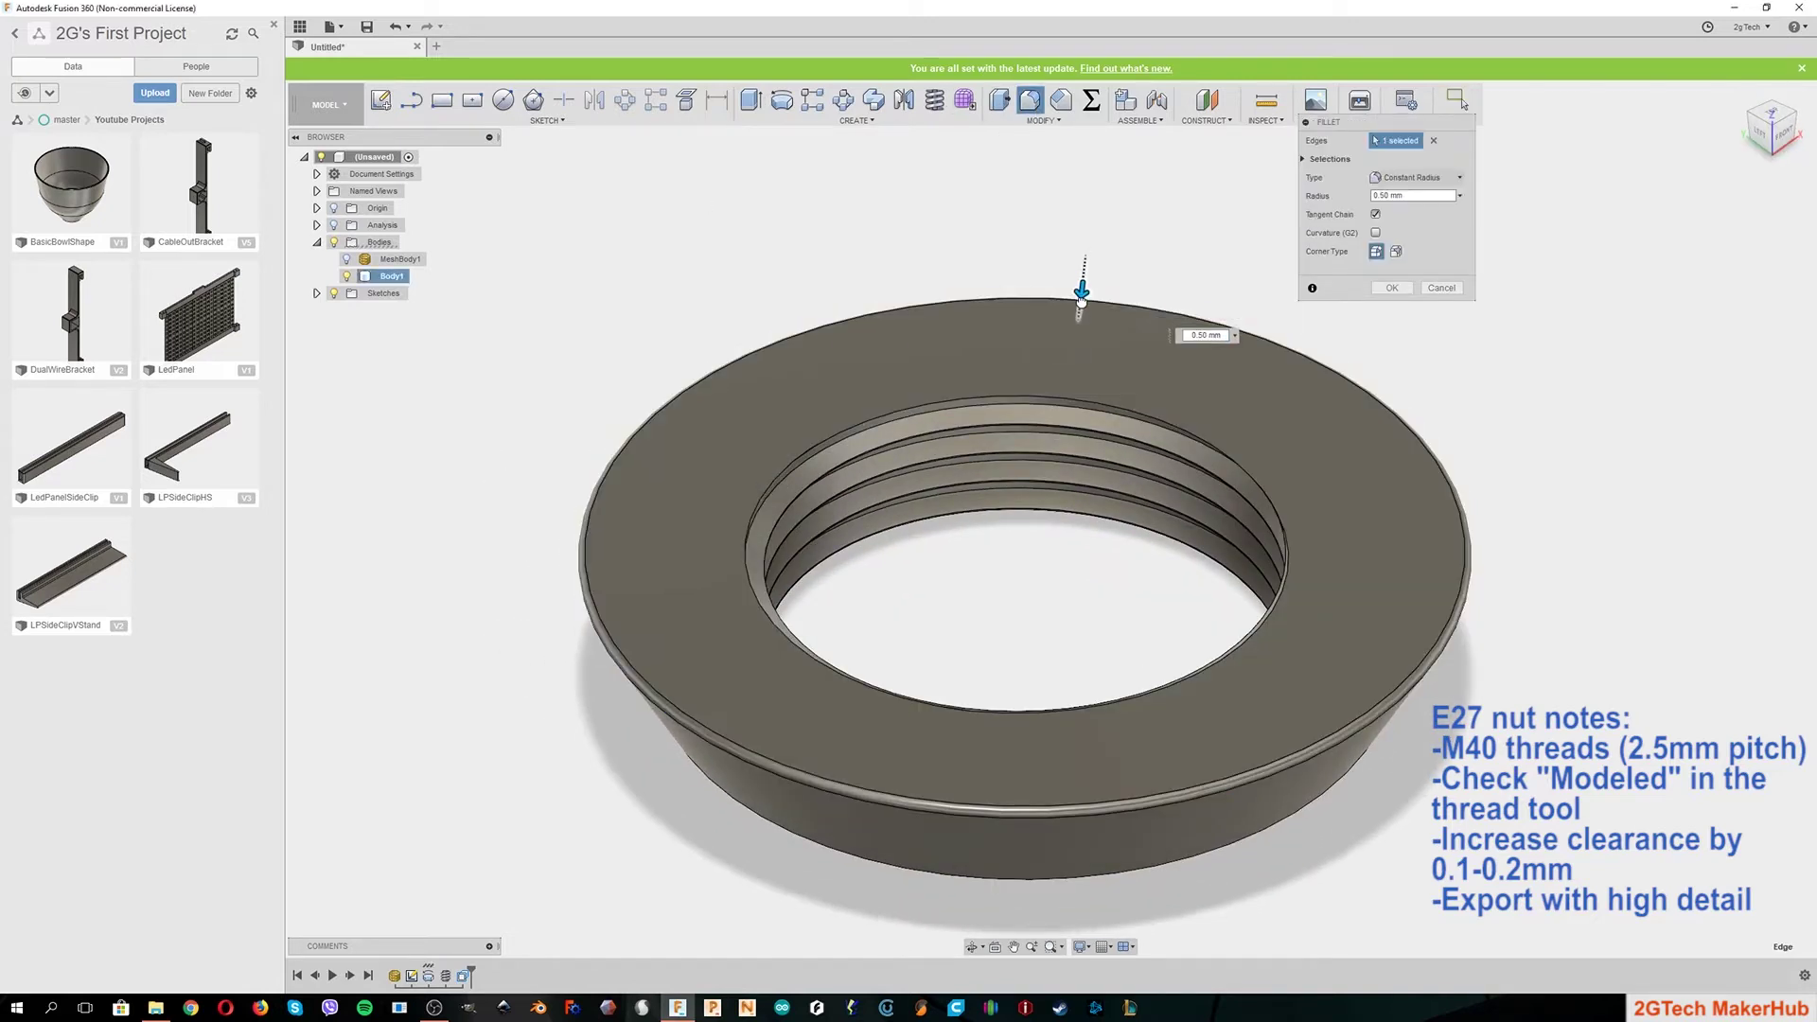
left_click_drag(1081, 299, 1079, 305)
left_click(1773, 158)
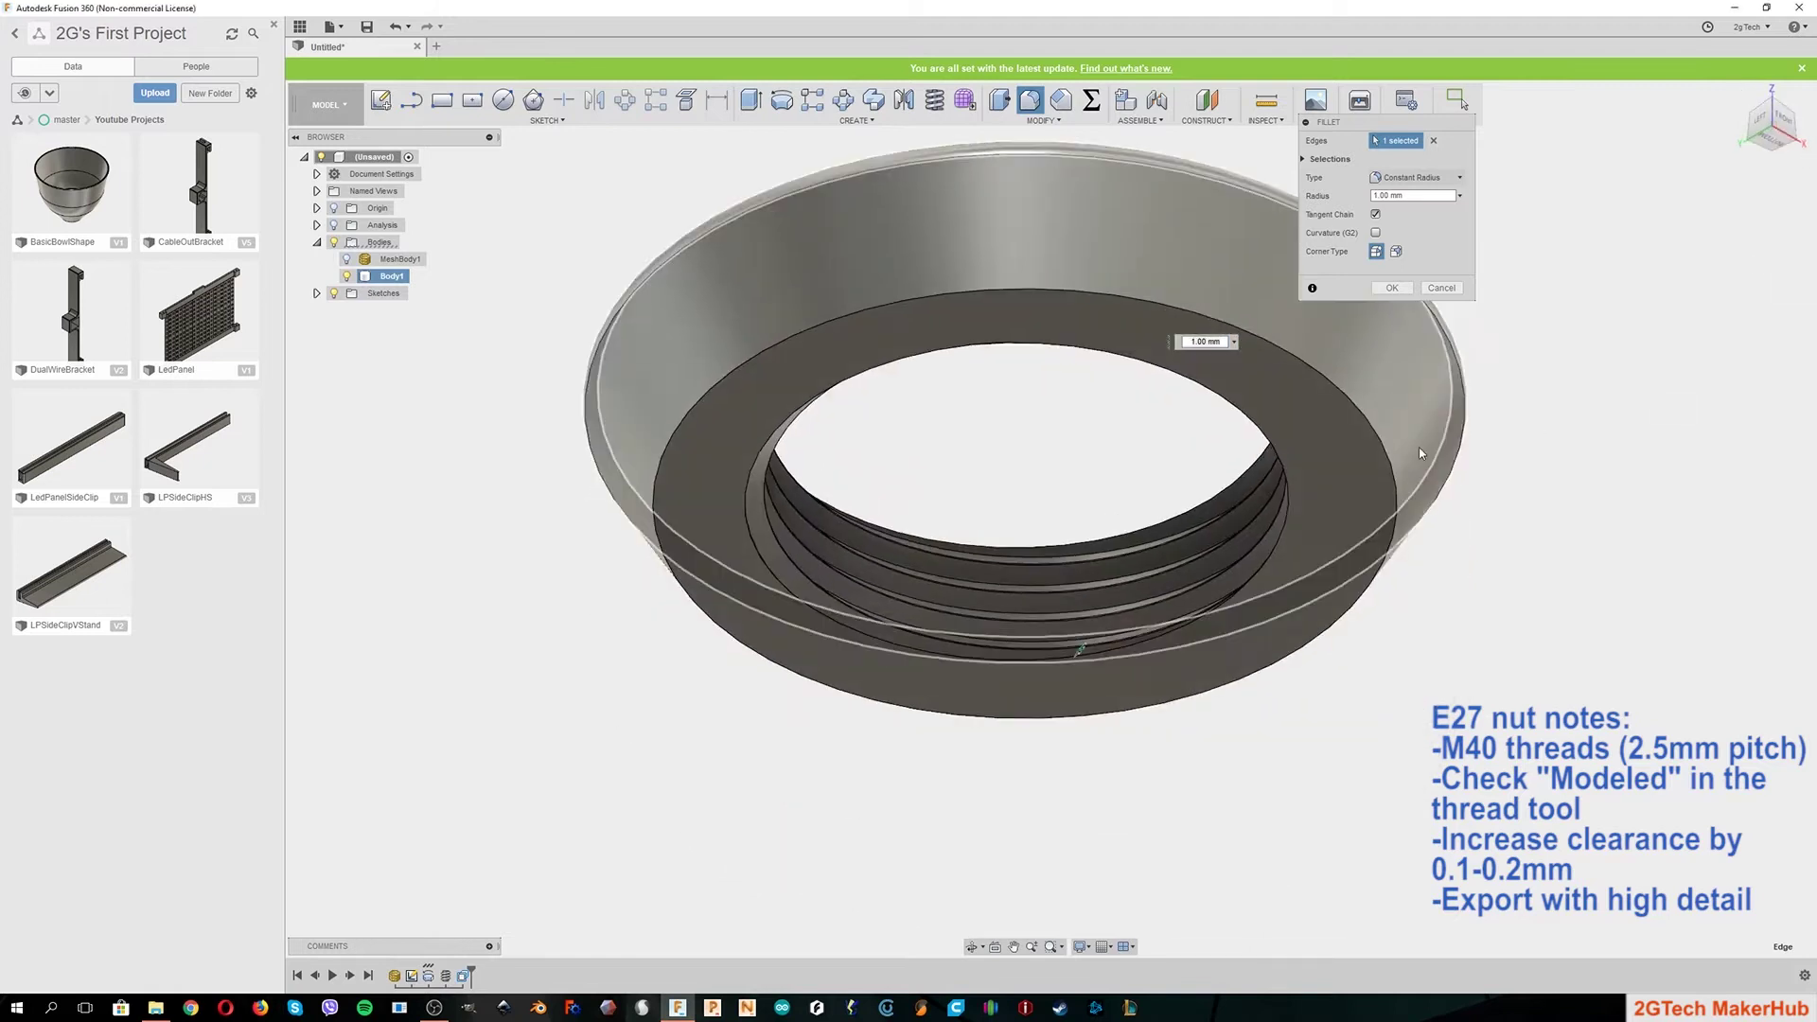
left_click(1384, 448)
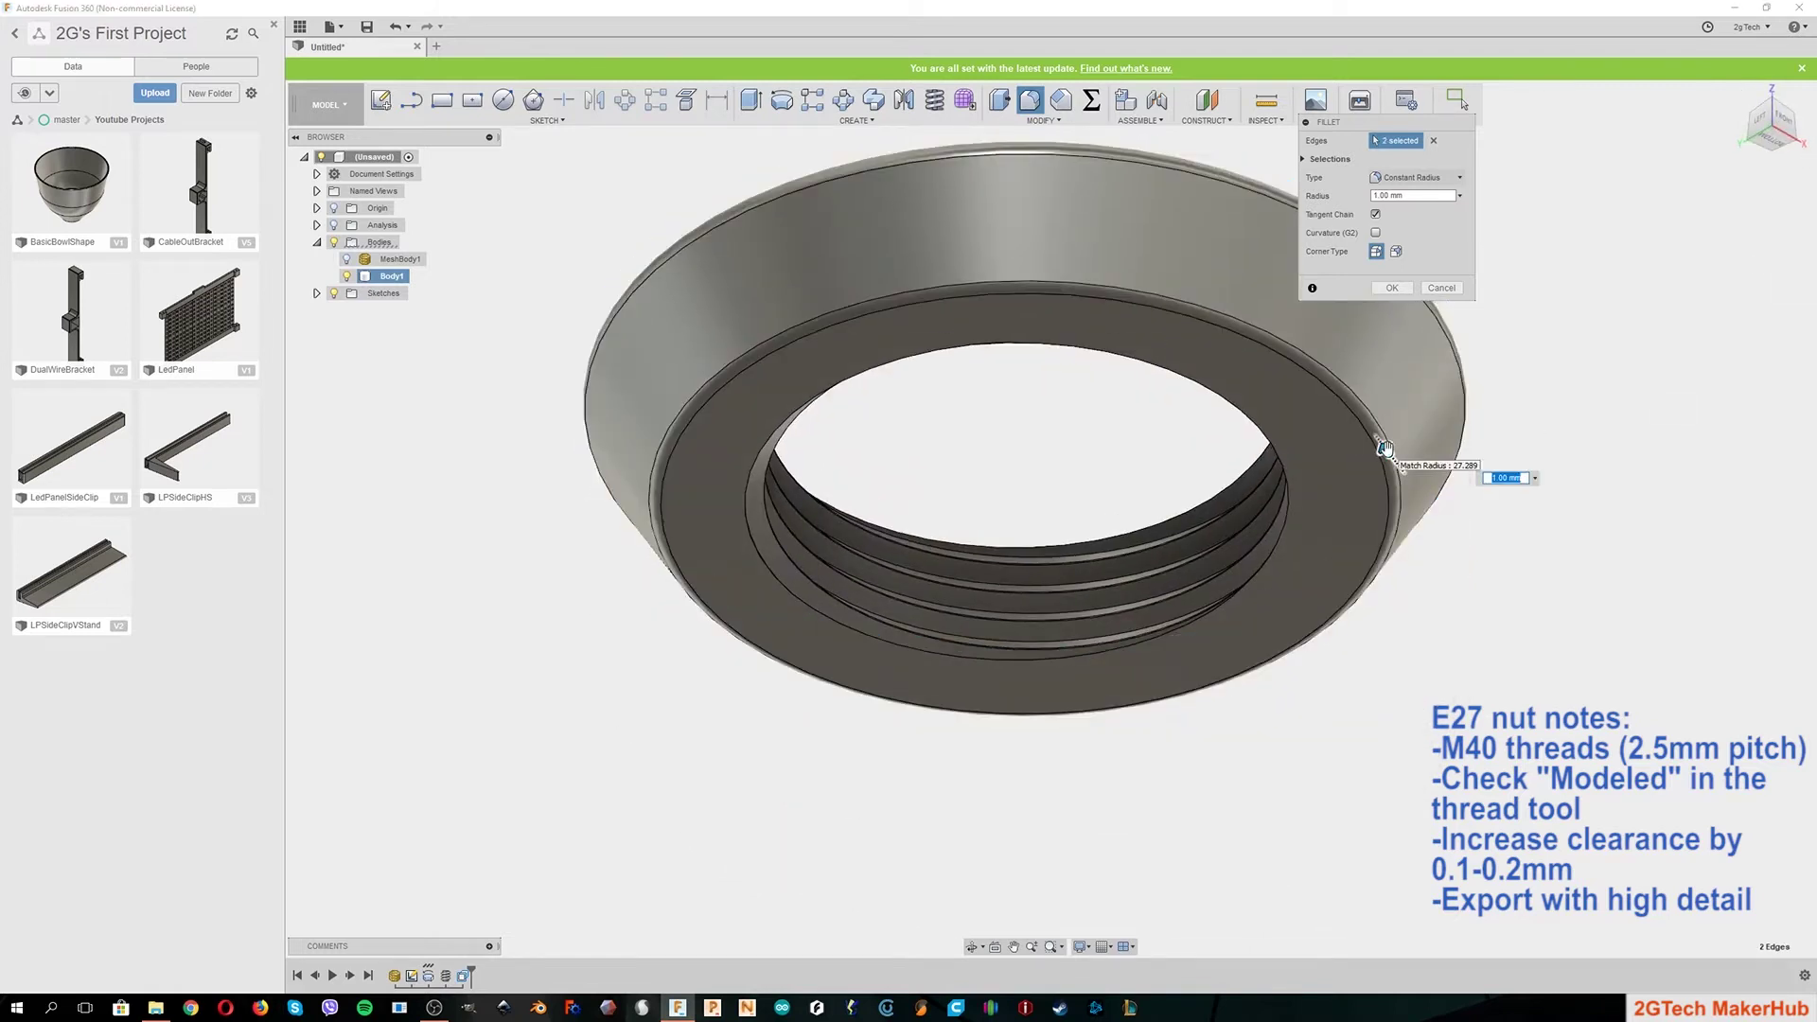
left_click_drag(1384, 442, 1372, 439)
scroll(1389, 445, "down", 2)
scroll(1384, 445, "up", 4)
left_click(1390, 287)
Step: Set the 3D print mesh refinement of the E27Nut body to High for export
left_click(1772, 104)
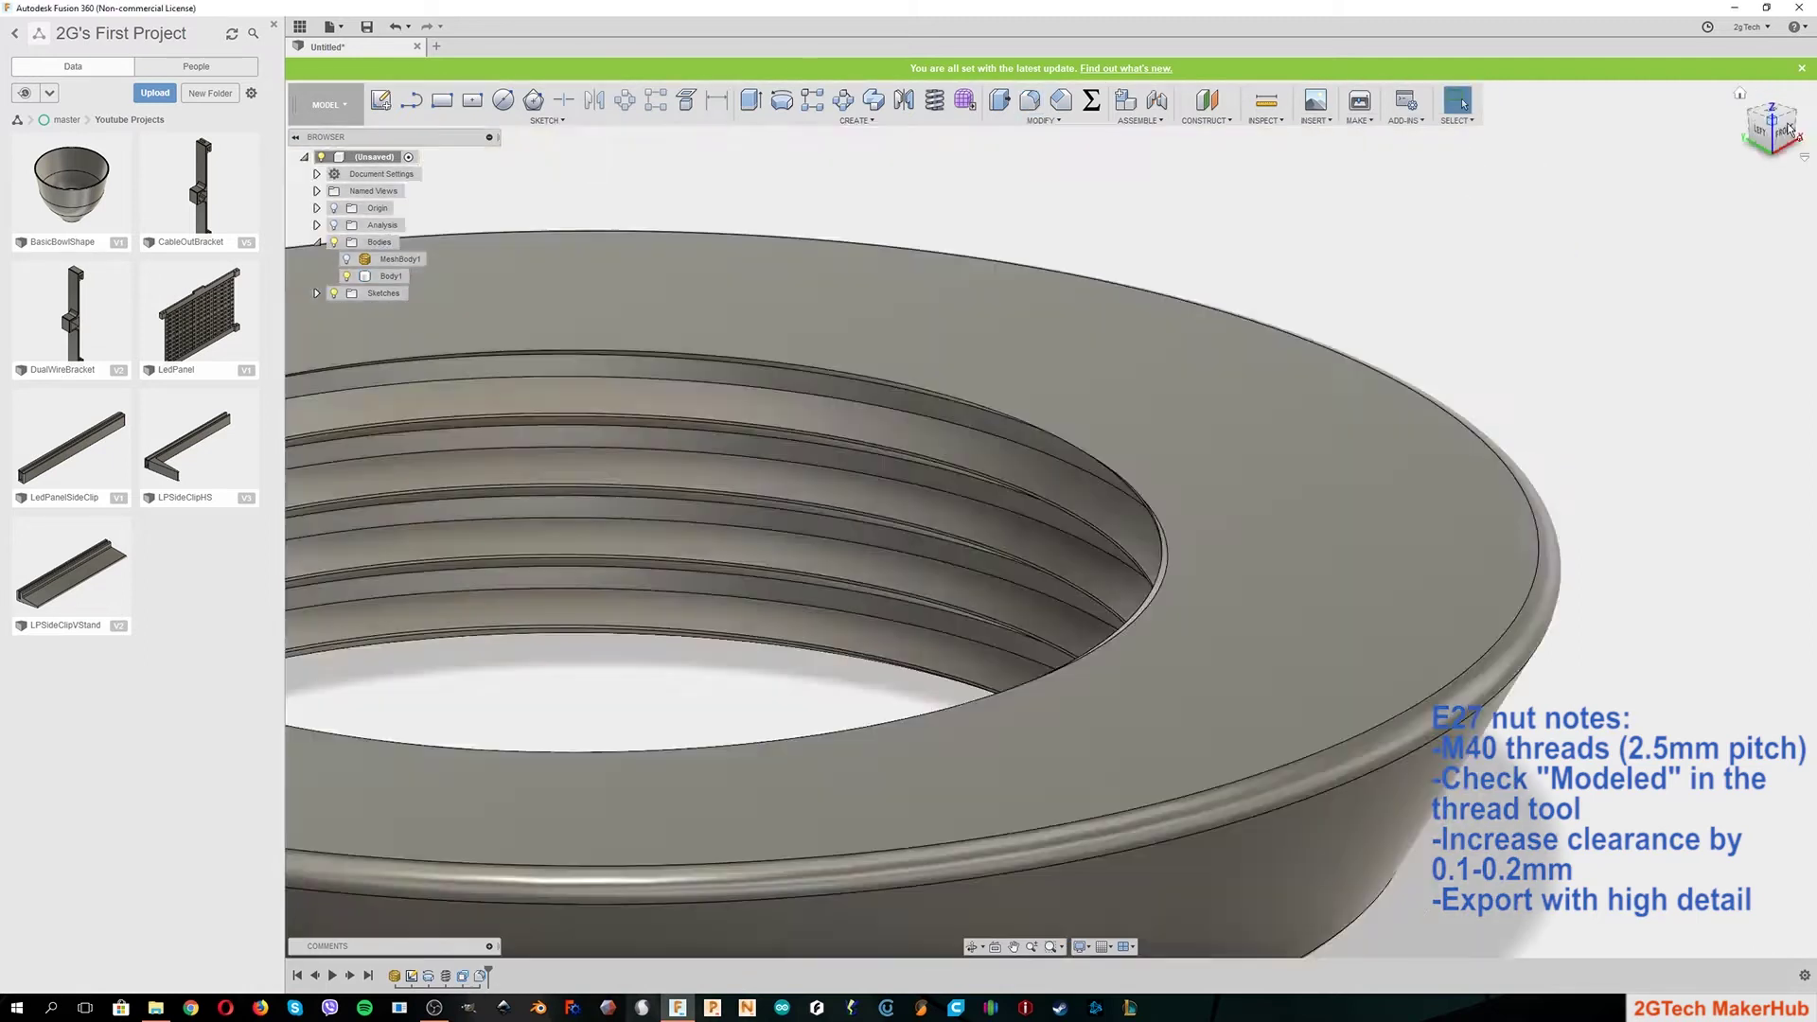
scroll(1691, 563, "down", 3)
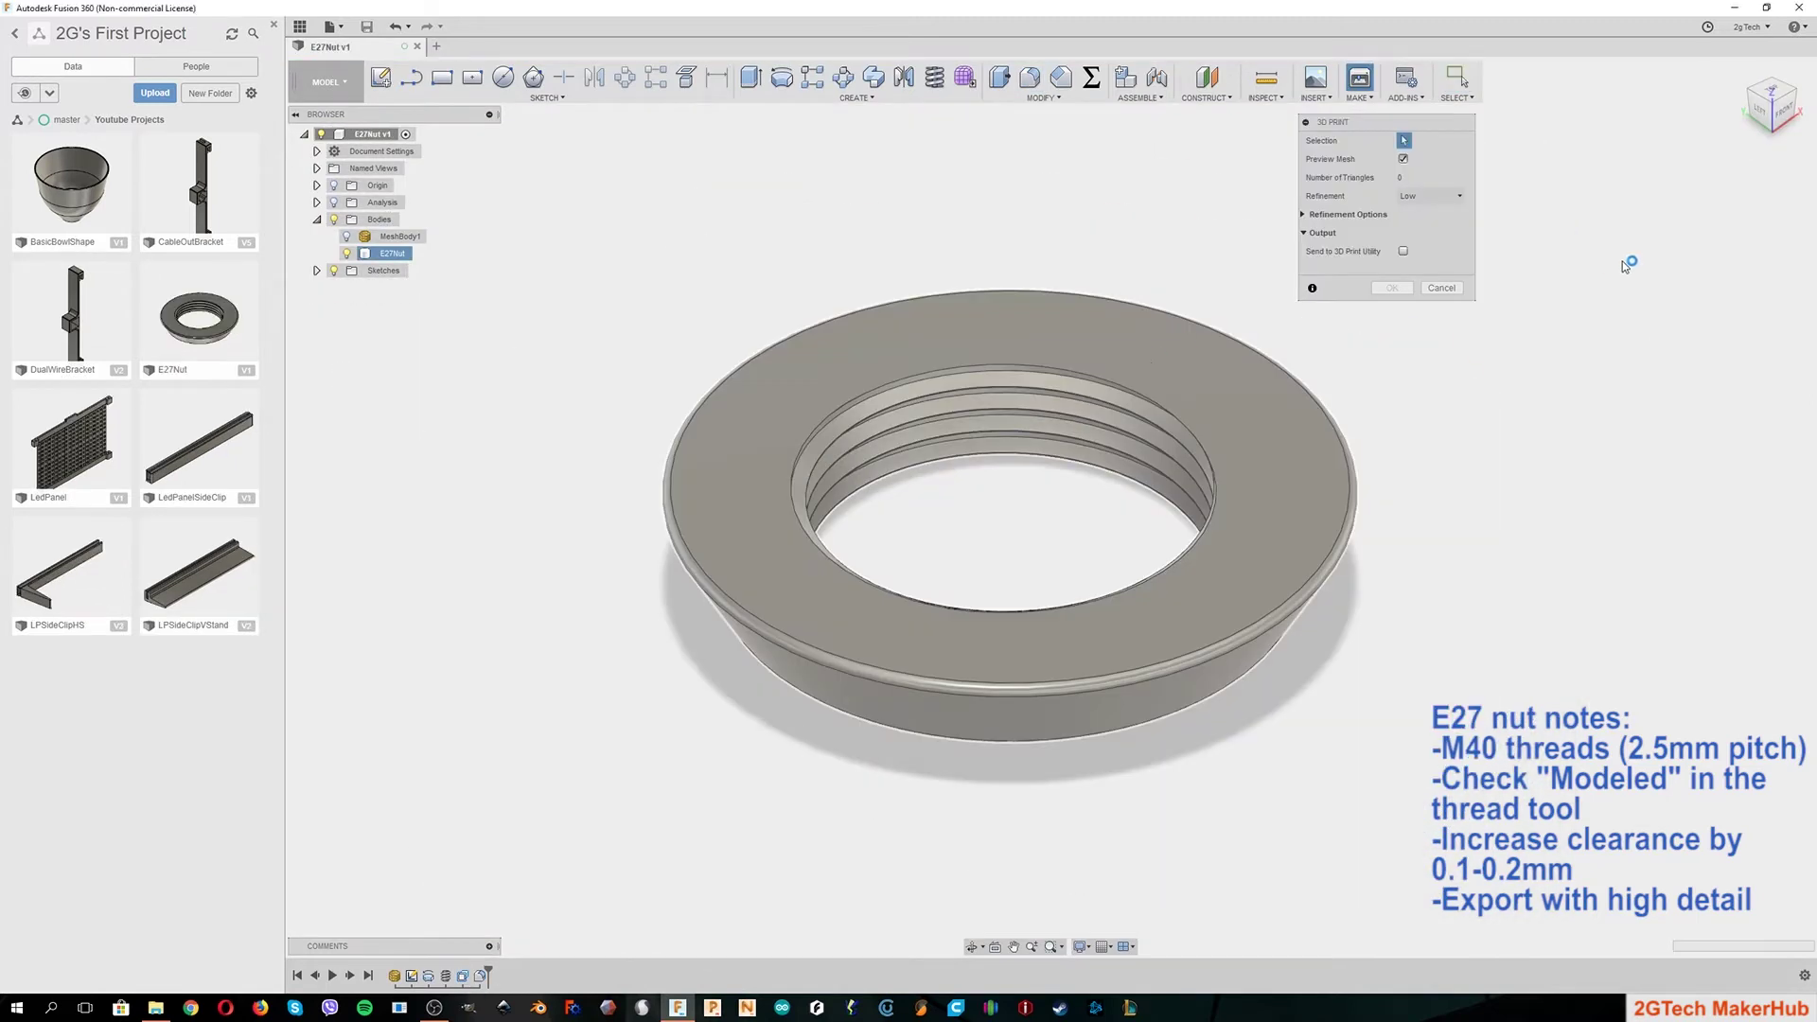
left_click(1428, 195)
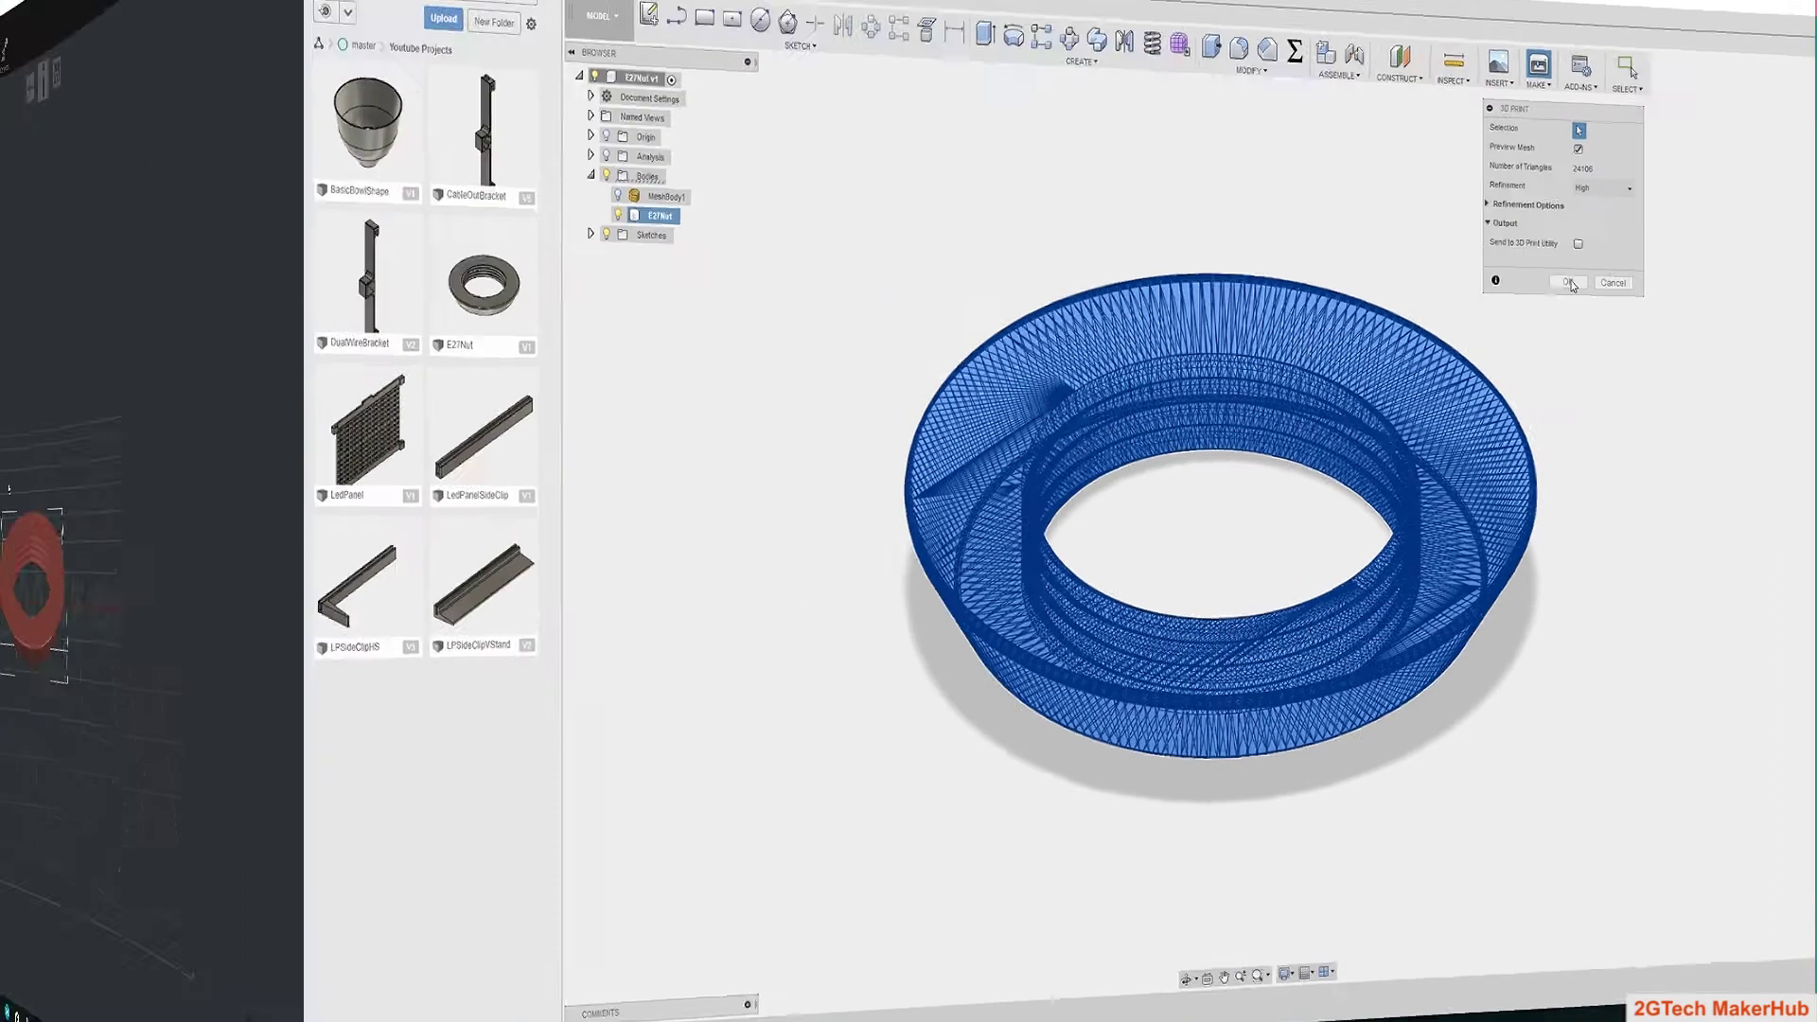
Step: Switch to ideaMaker, check the Detail 0.15mm template's advanced layer settings and slice the E27Nut model with it
scroll(1008, 753, "up", 3)
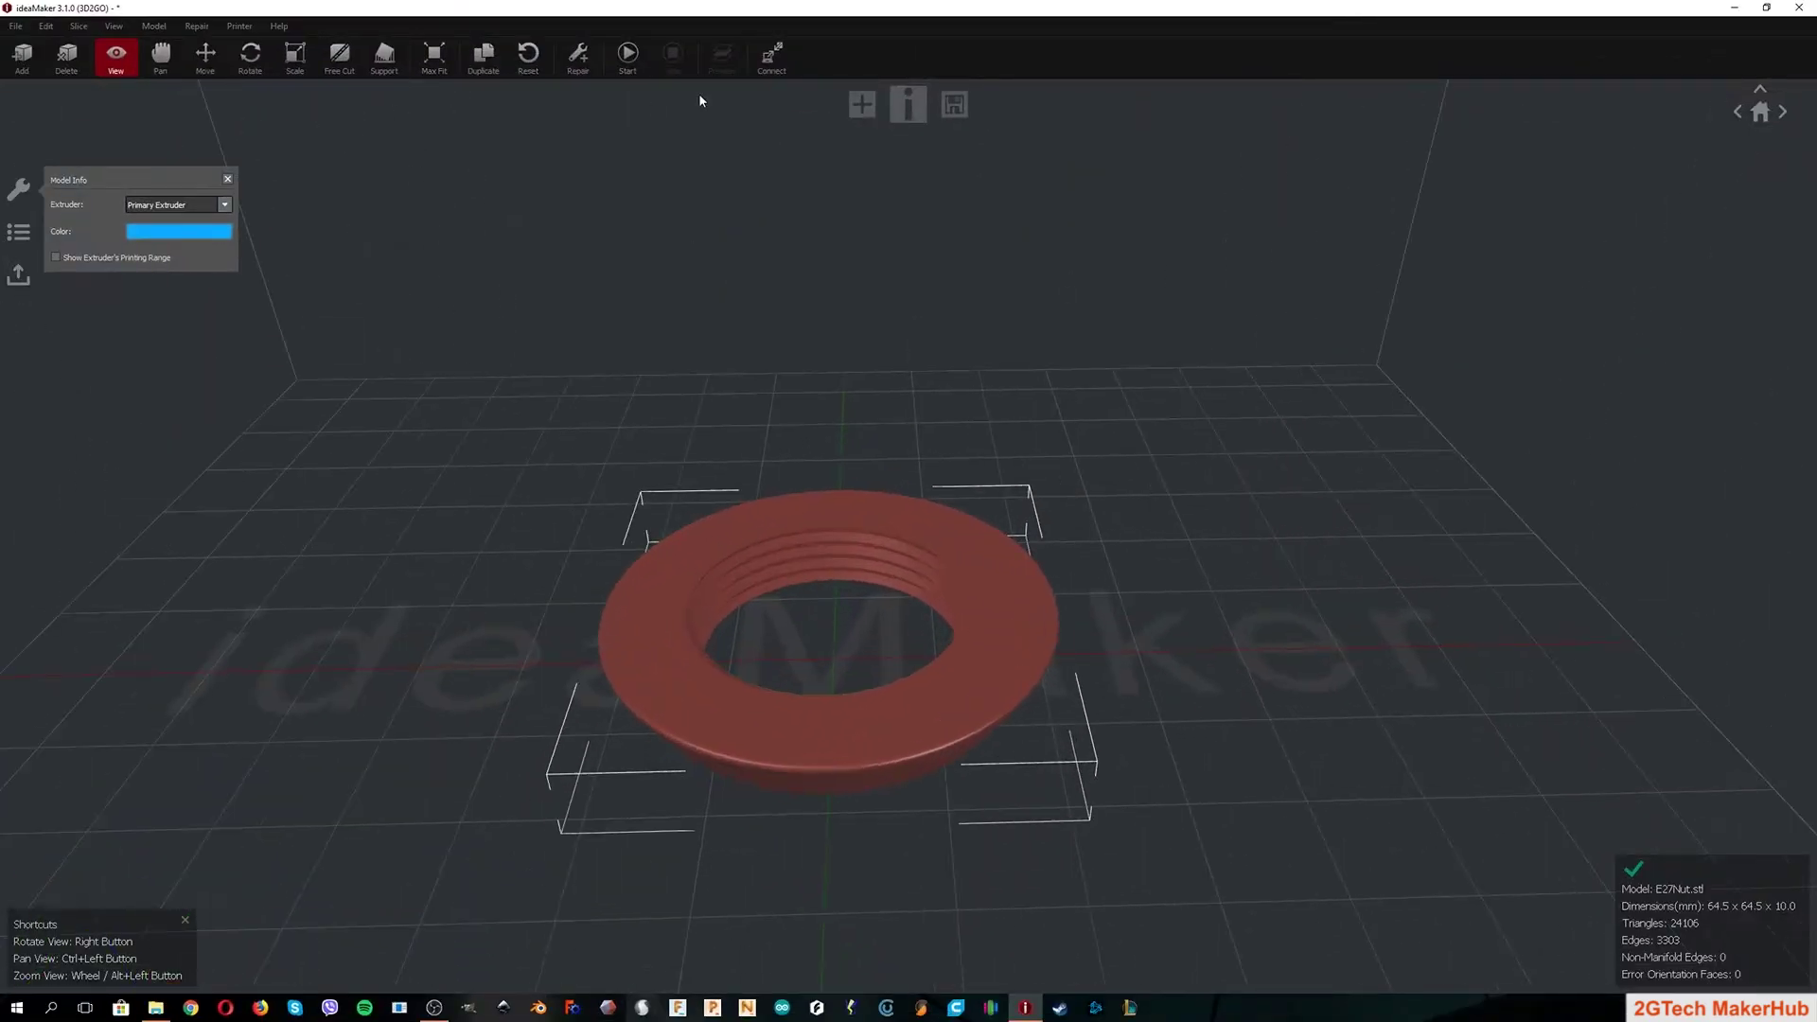
left_click(626, 57)
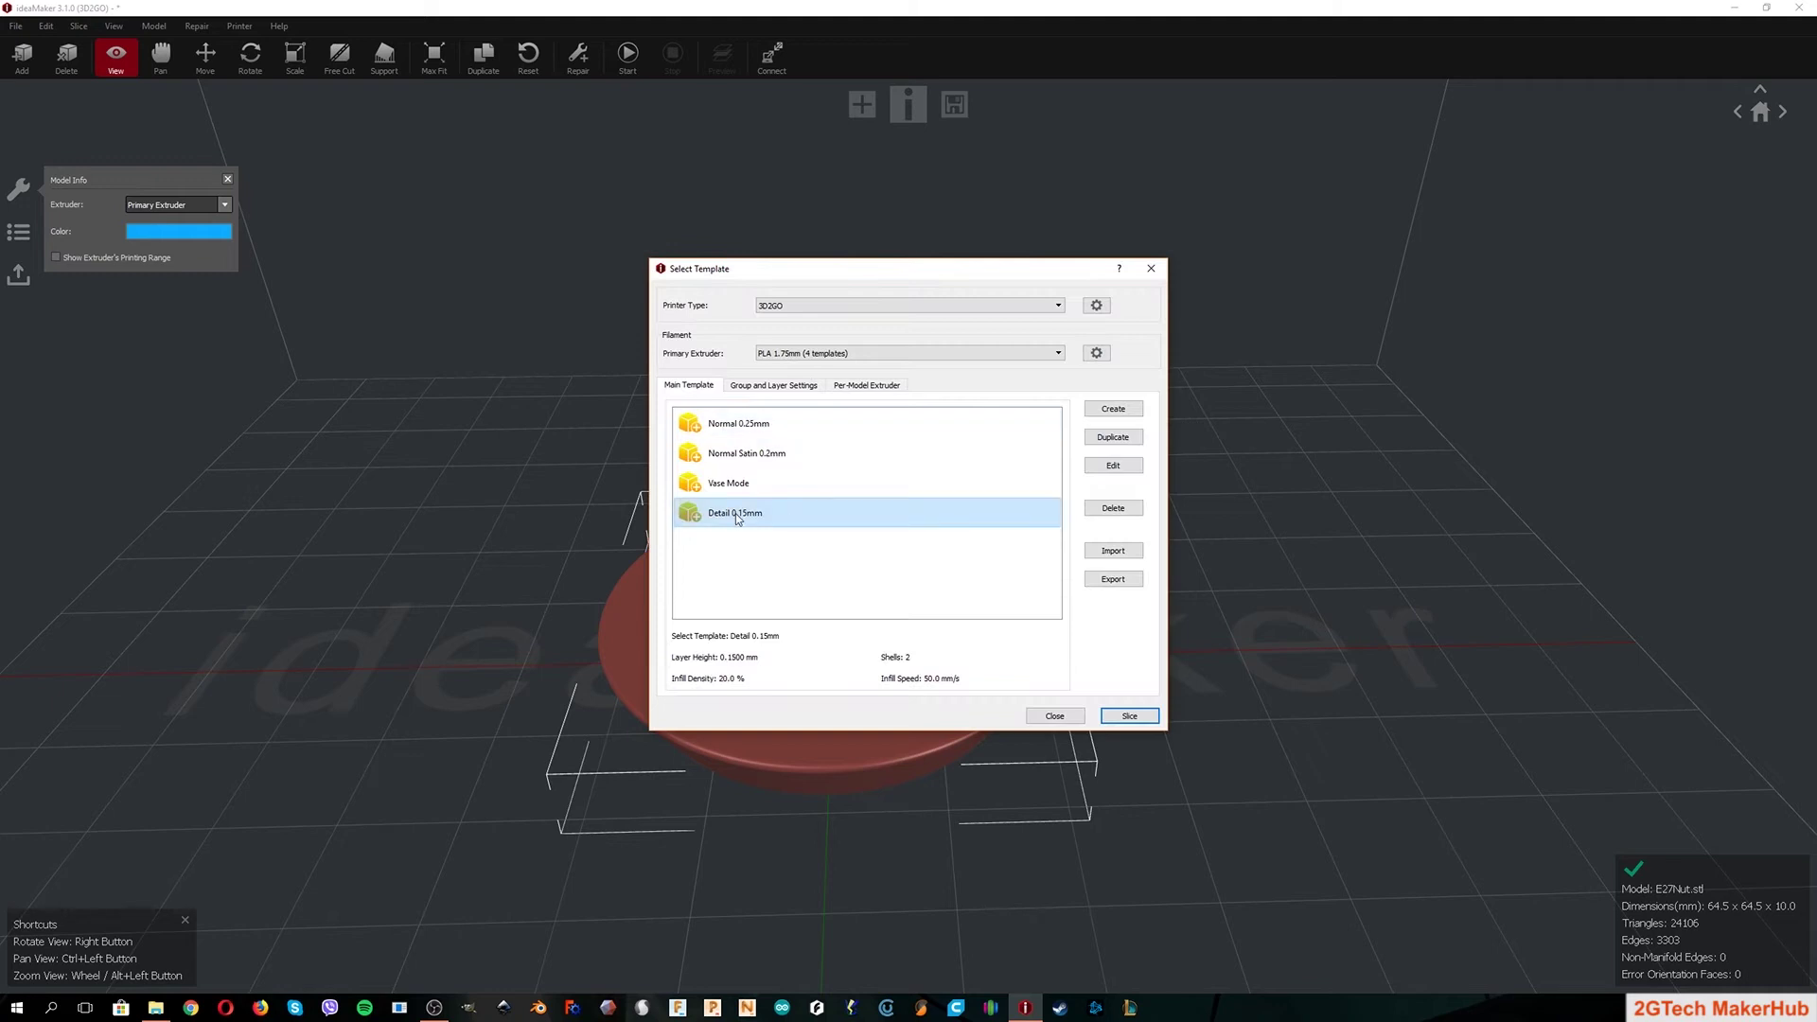
left_click(1105, 467)
left_click(778, 579)
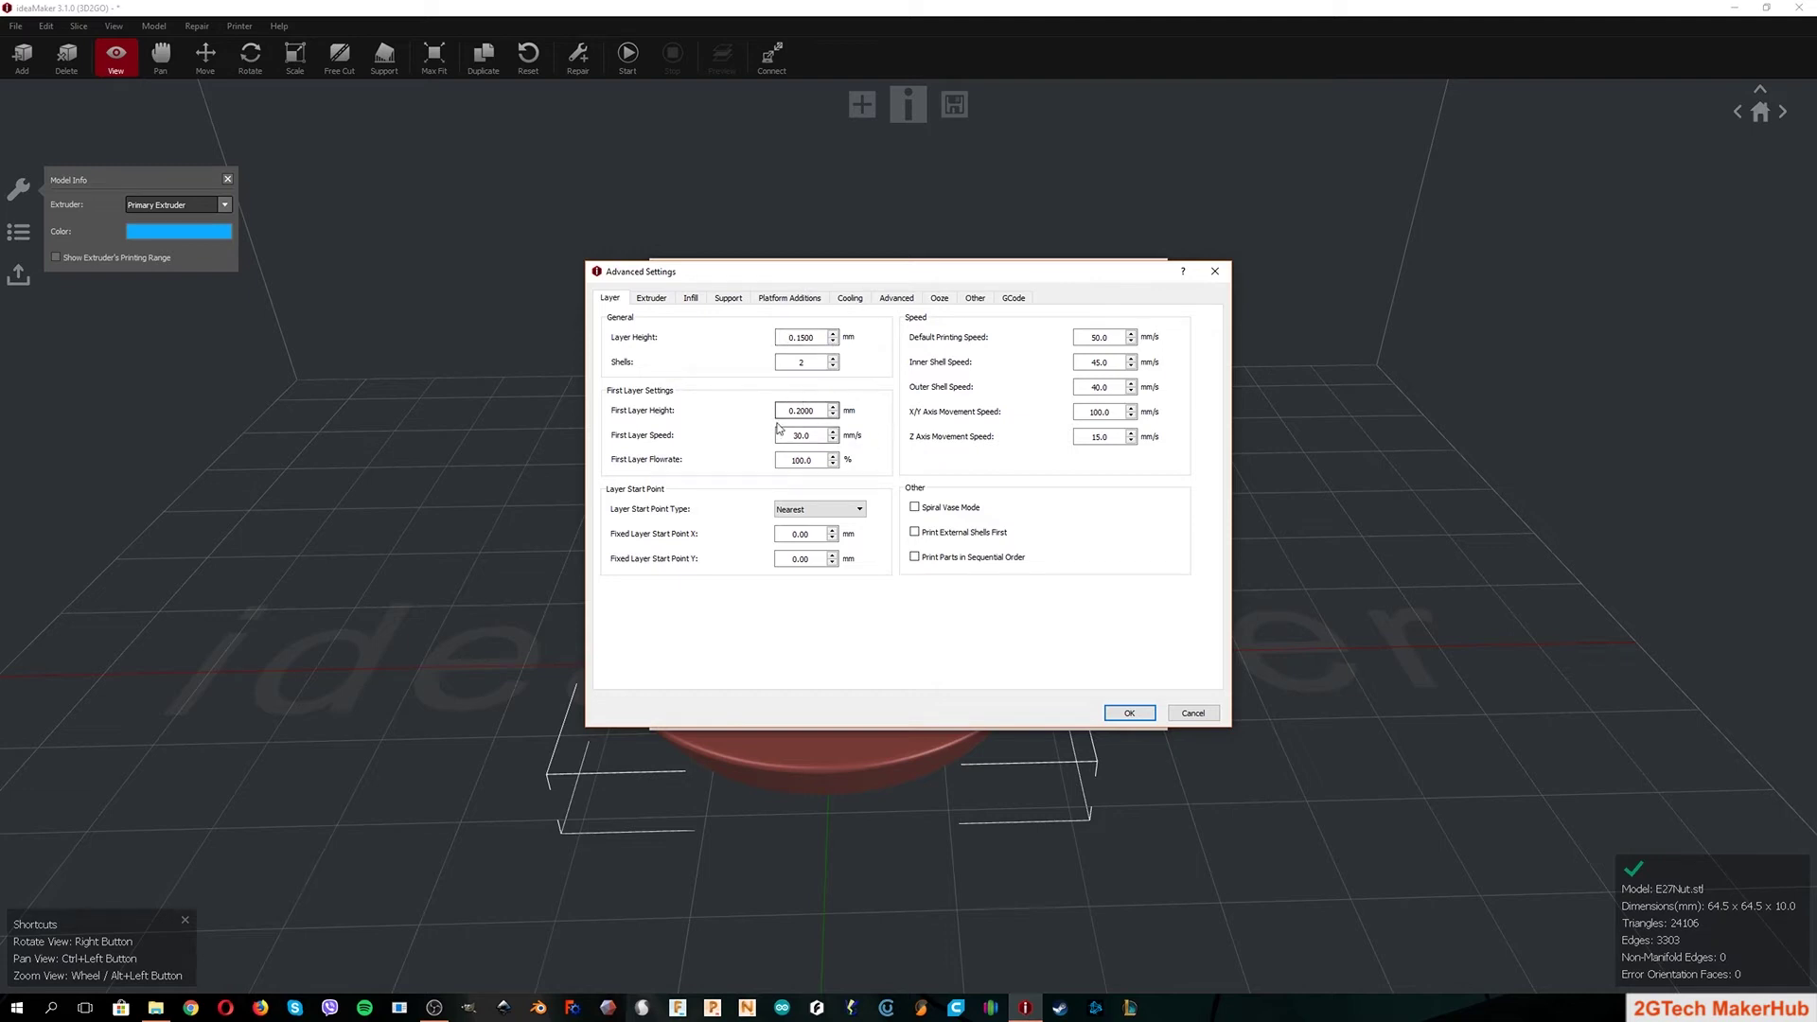
left_click(1126, 712)
left_click(1046, 628)
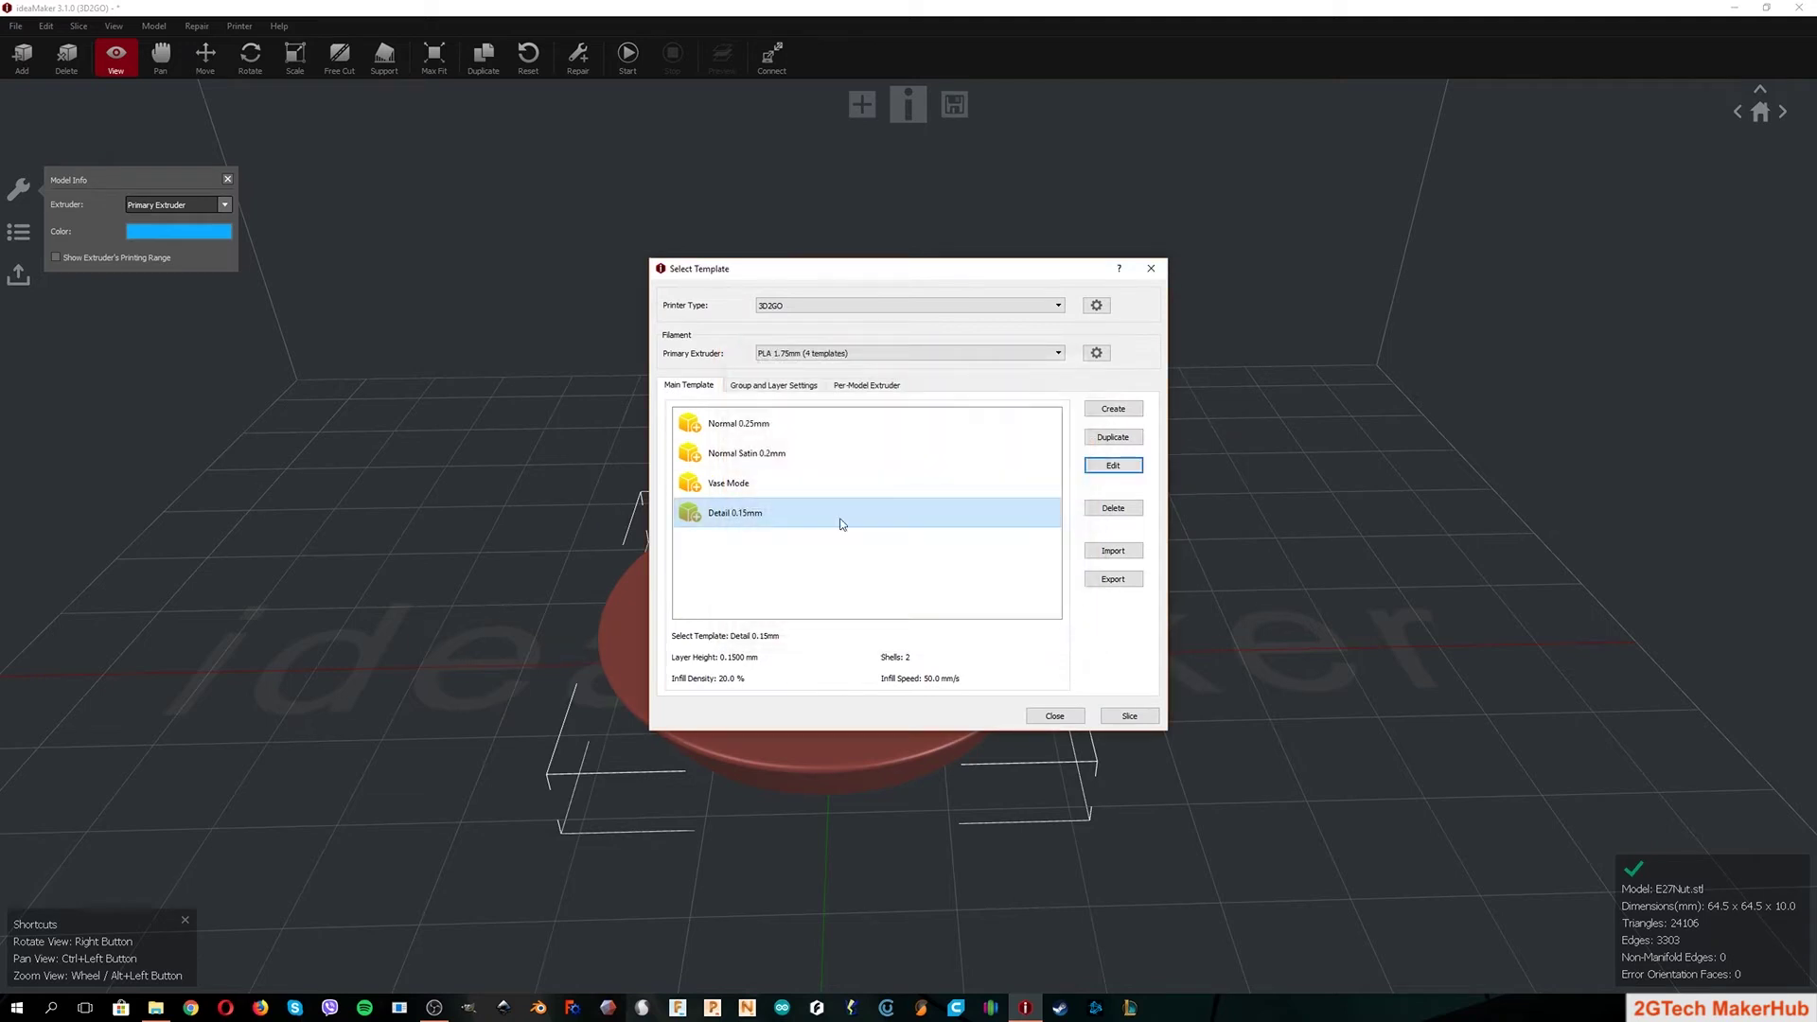
left_click(1129, 715)
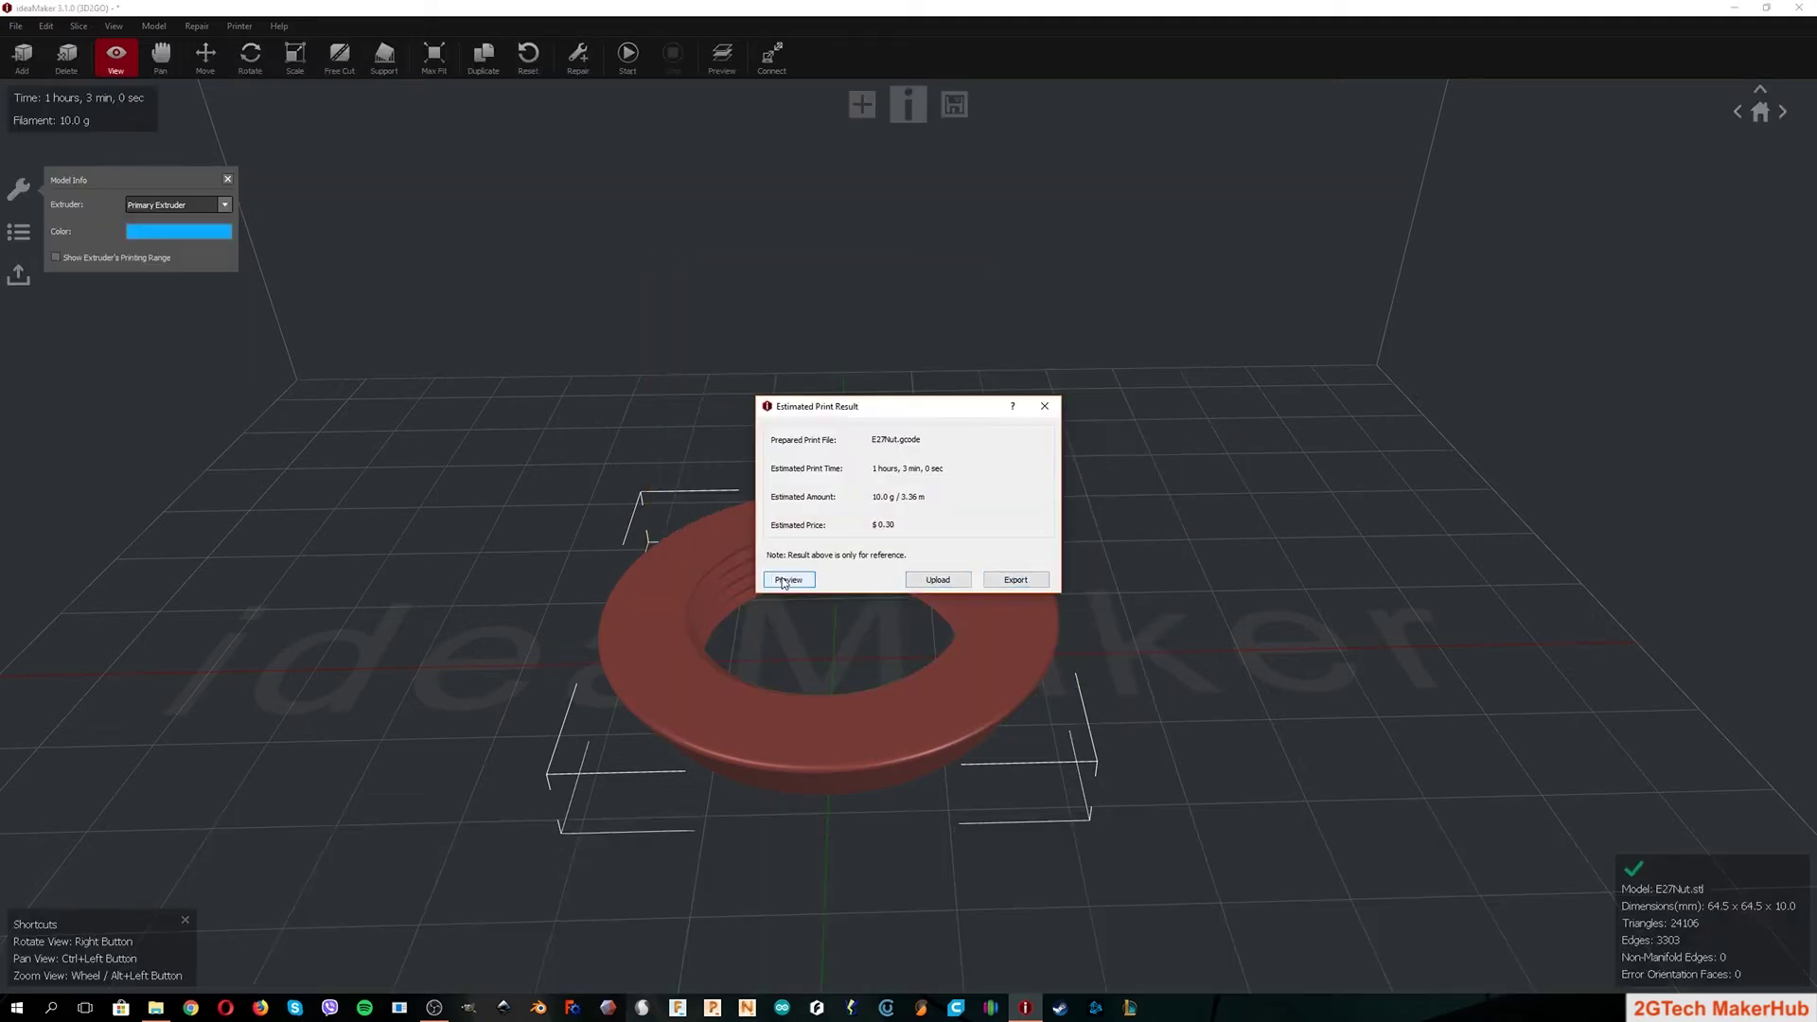
Step: Preview the sliced nut and inspect its layers and threads
left_click(788, 579)
left_click_drag(1341, 940, 1599, 913)
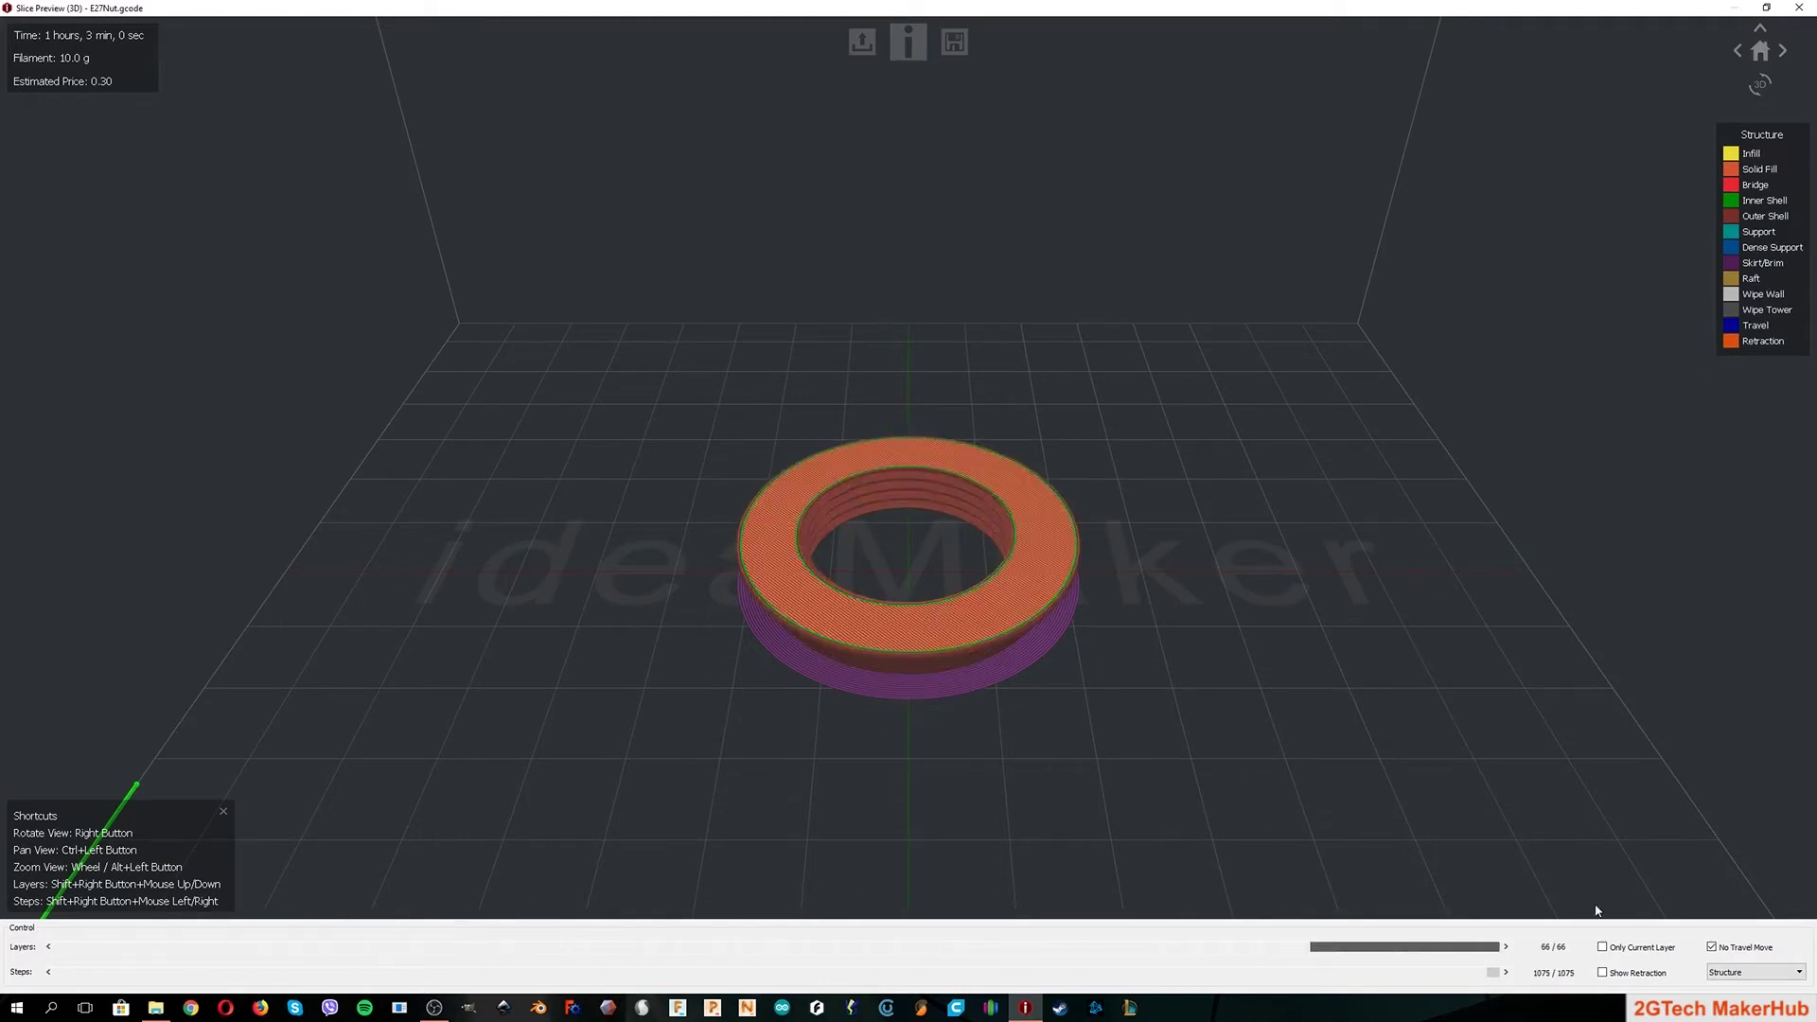
scroll(1136, 662, "down", 3)
mouse_move(1145, 662)
right_mouse_down()
mouse_move(1056, 659)
mouse_move(1181, 667)
right_mouse_up()
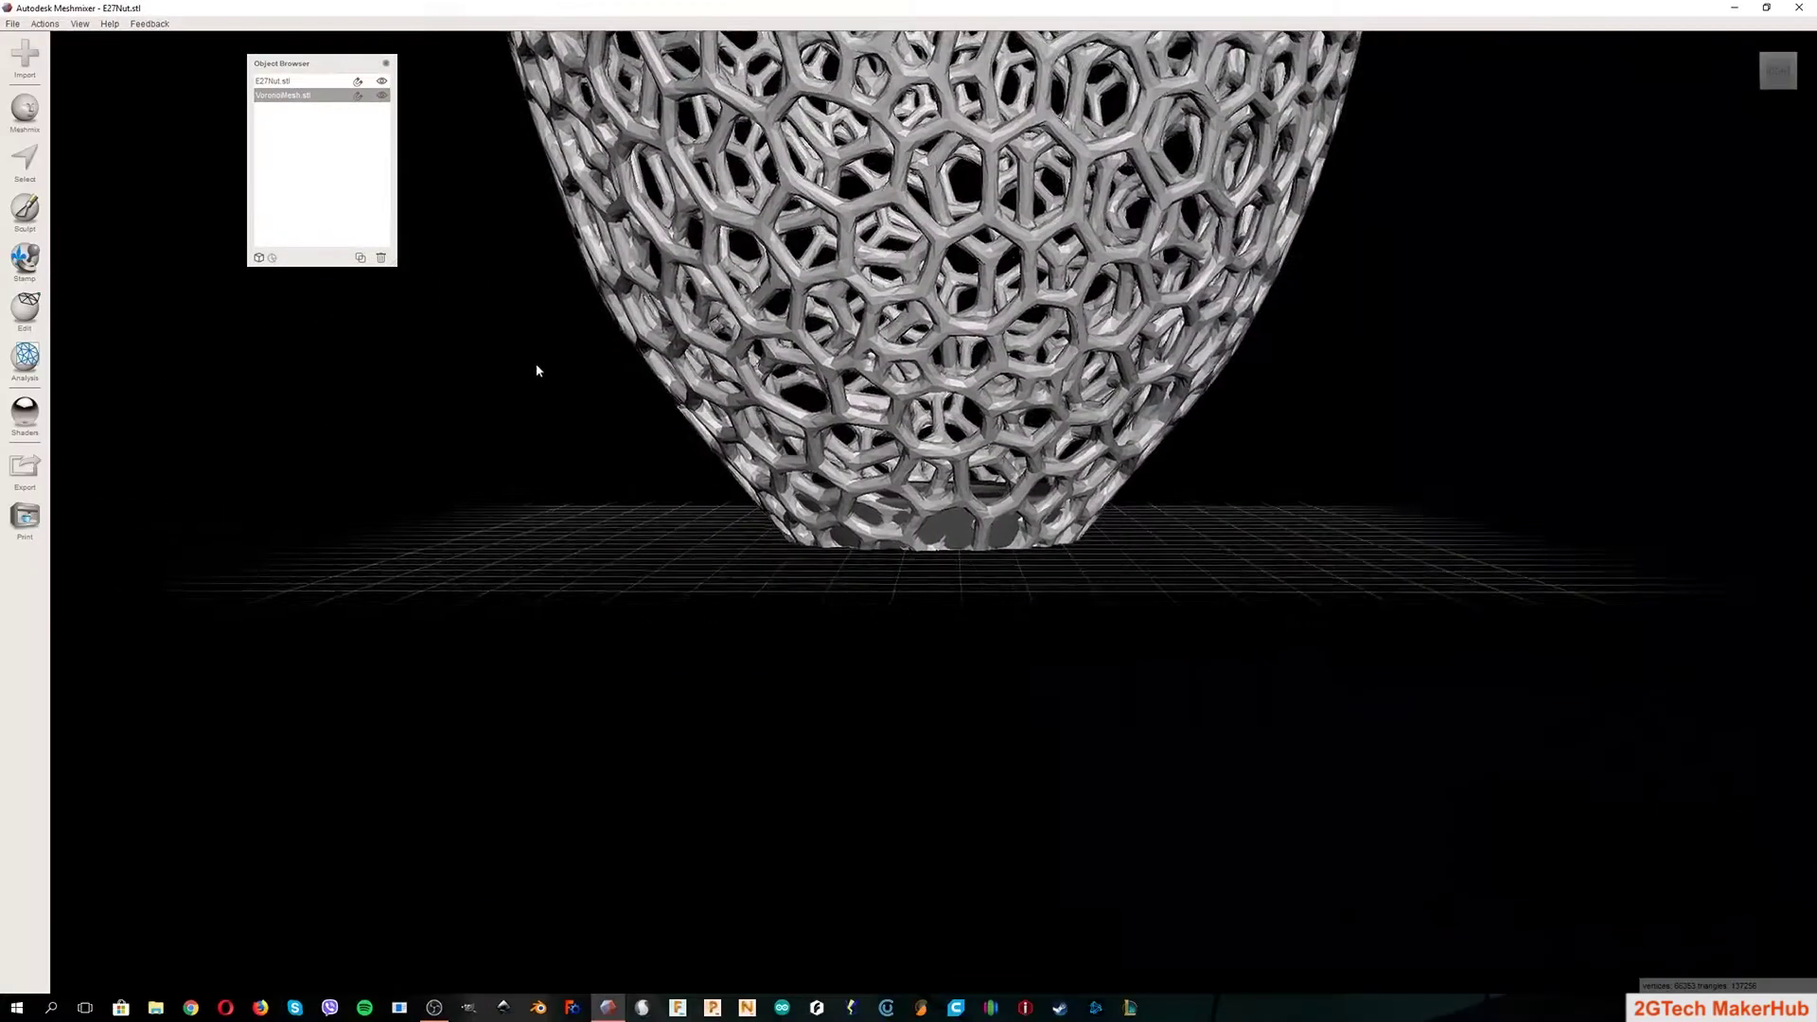
Step: Switch to Meshmixer, combine the E27Nut and Voronoi bowl meshes into one object and export it as VoronoLampshade.stl
middle_click_drag(539, 373, 481, 793)
scroll(480, 786, "down", 3)
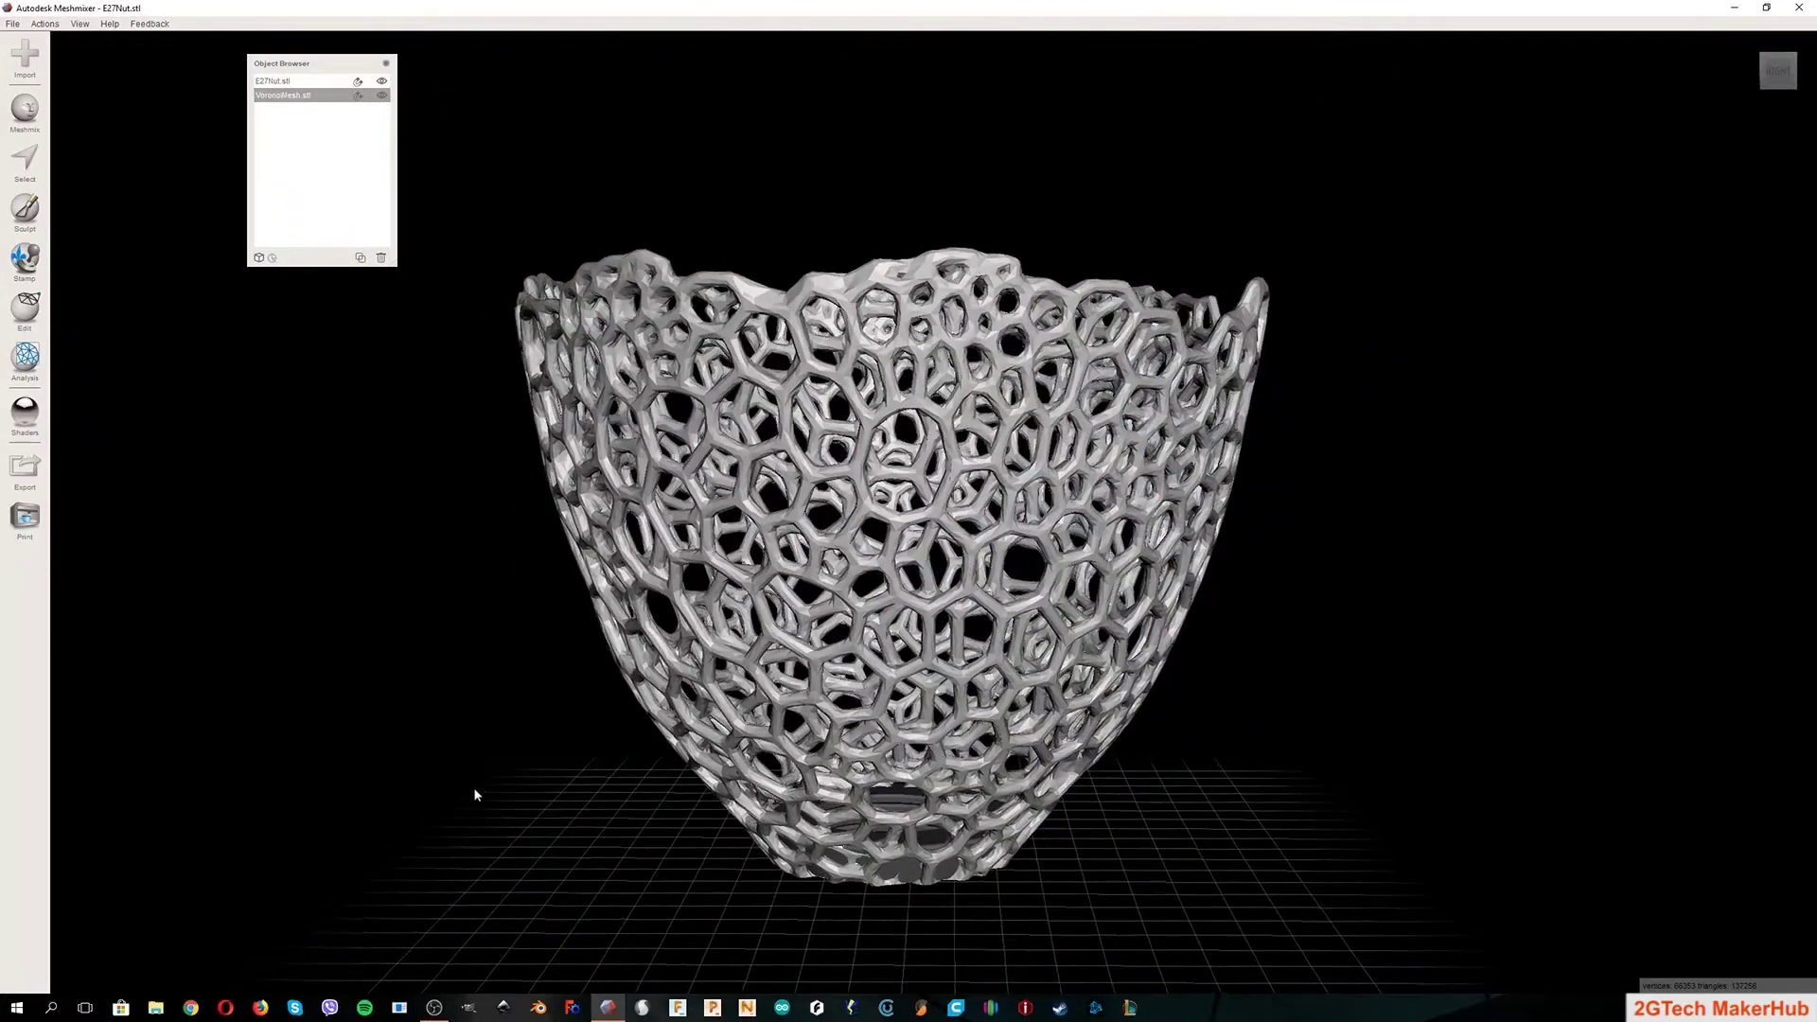
right_click_drag(398, 932, 539, 787)
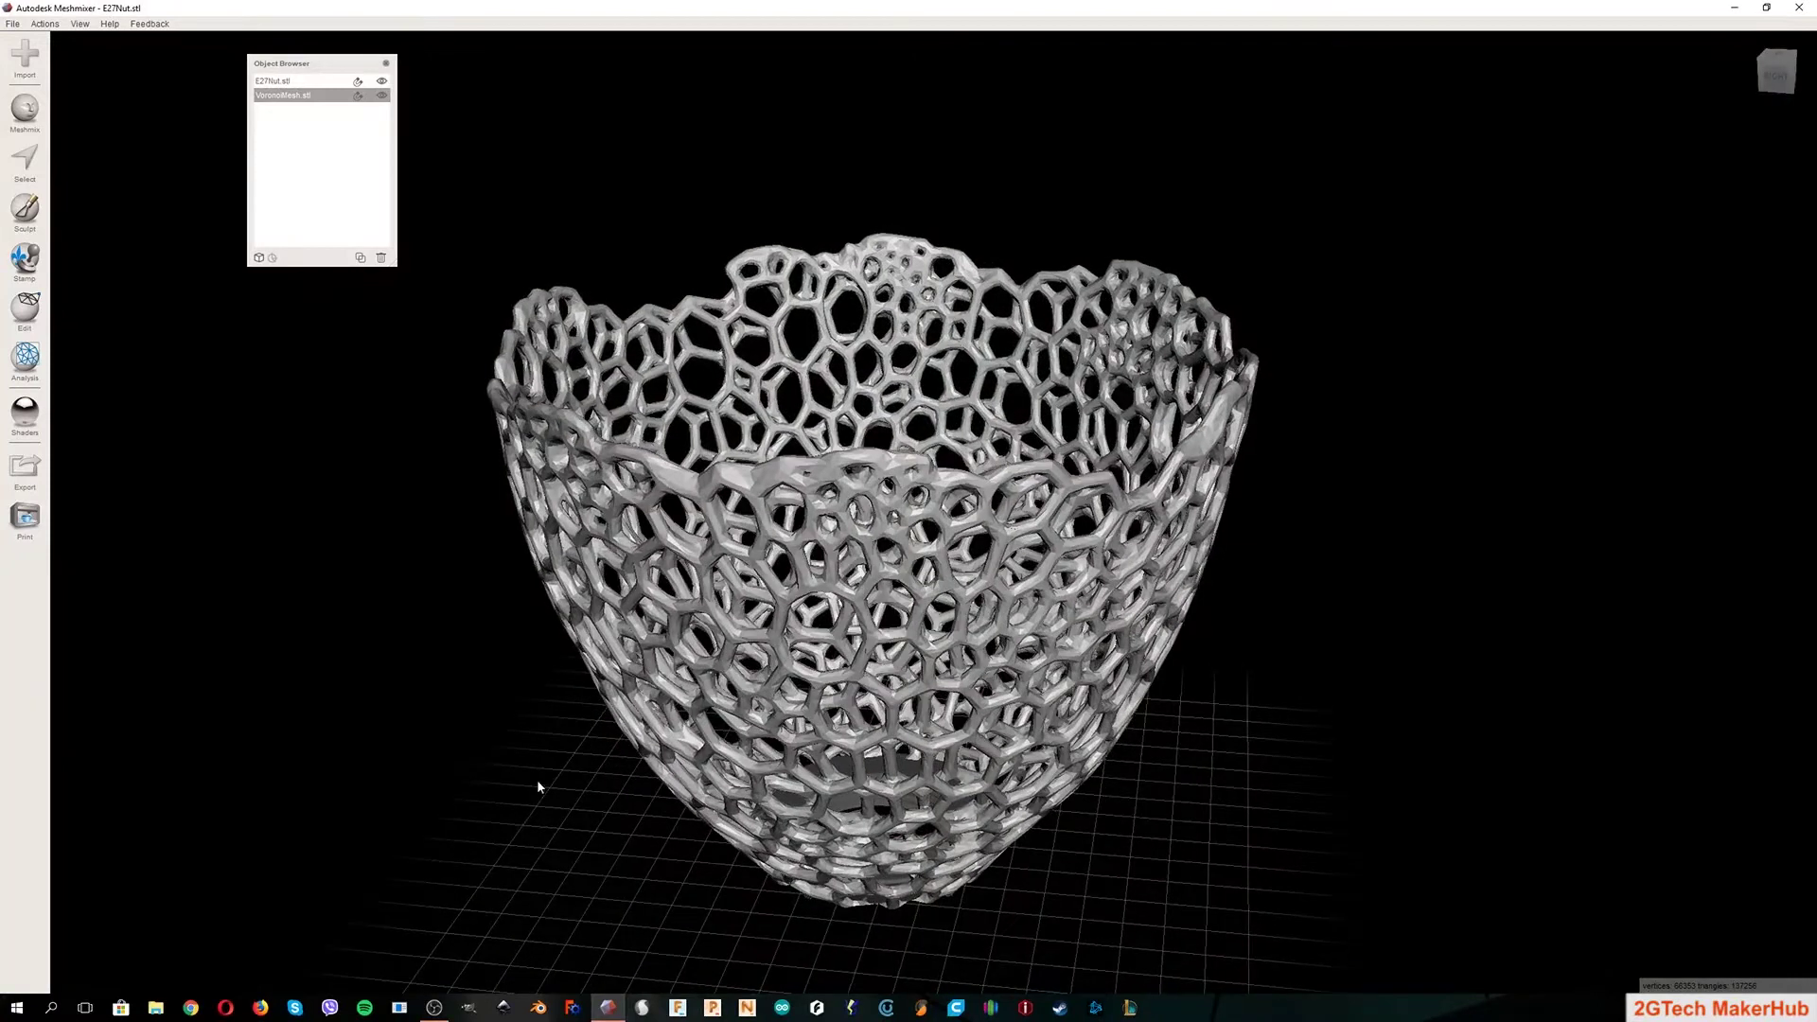
left_click(301, 83)
left_click(298, 98)
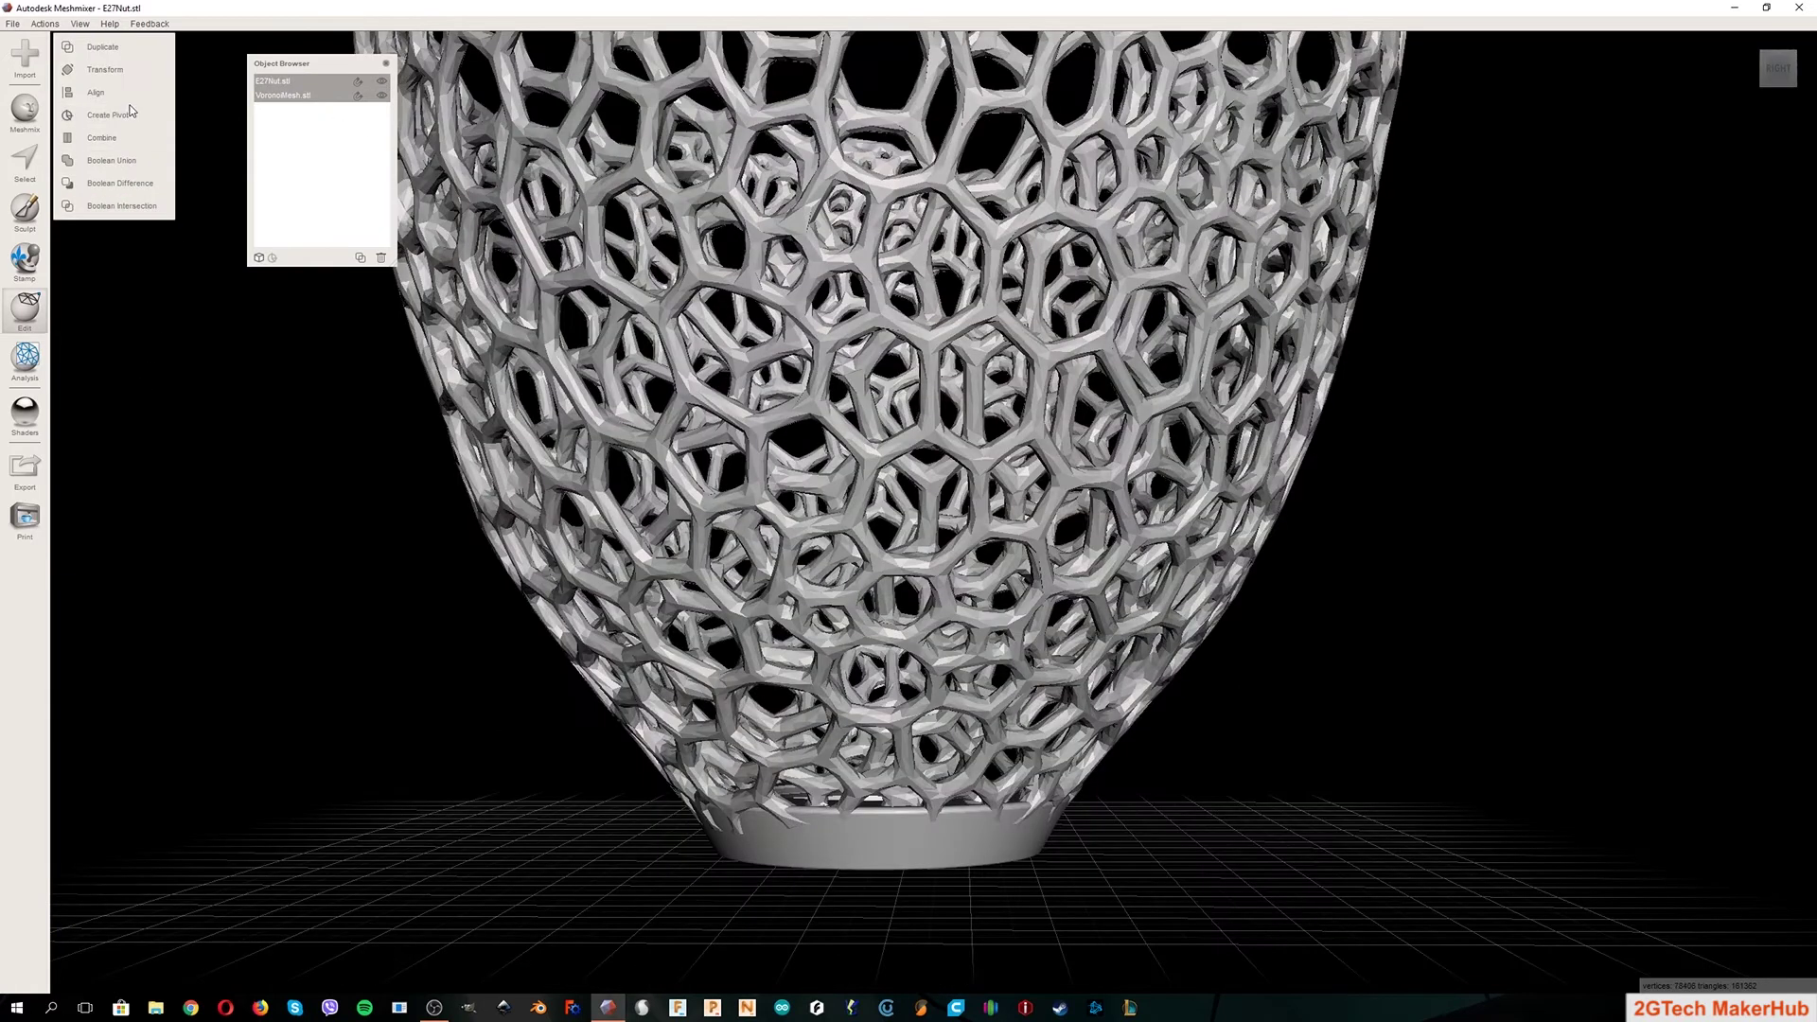
left_click(136, 147)
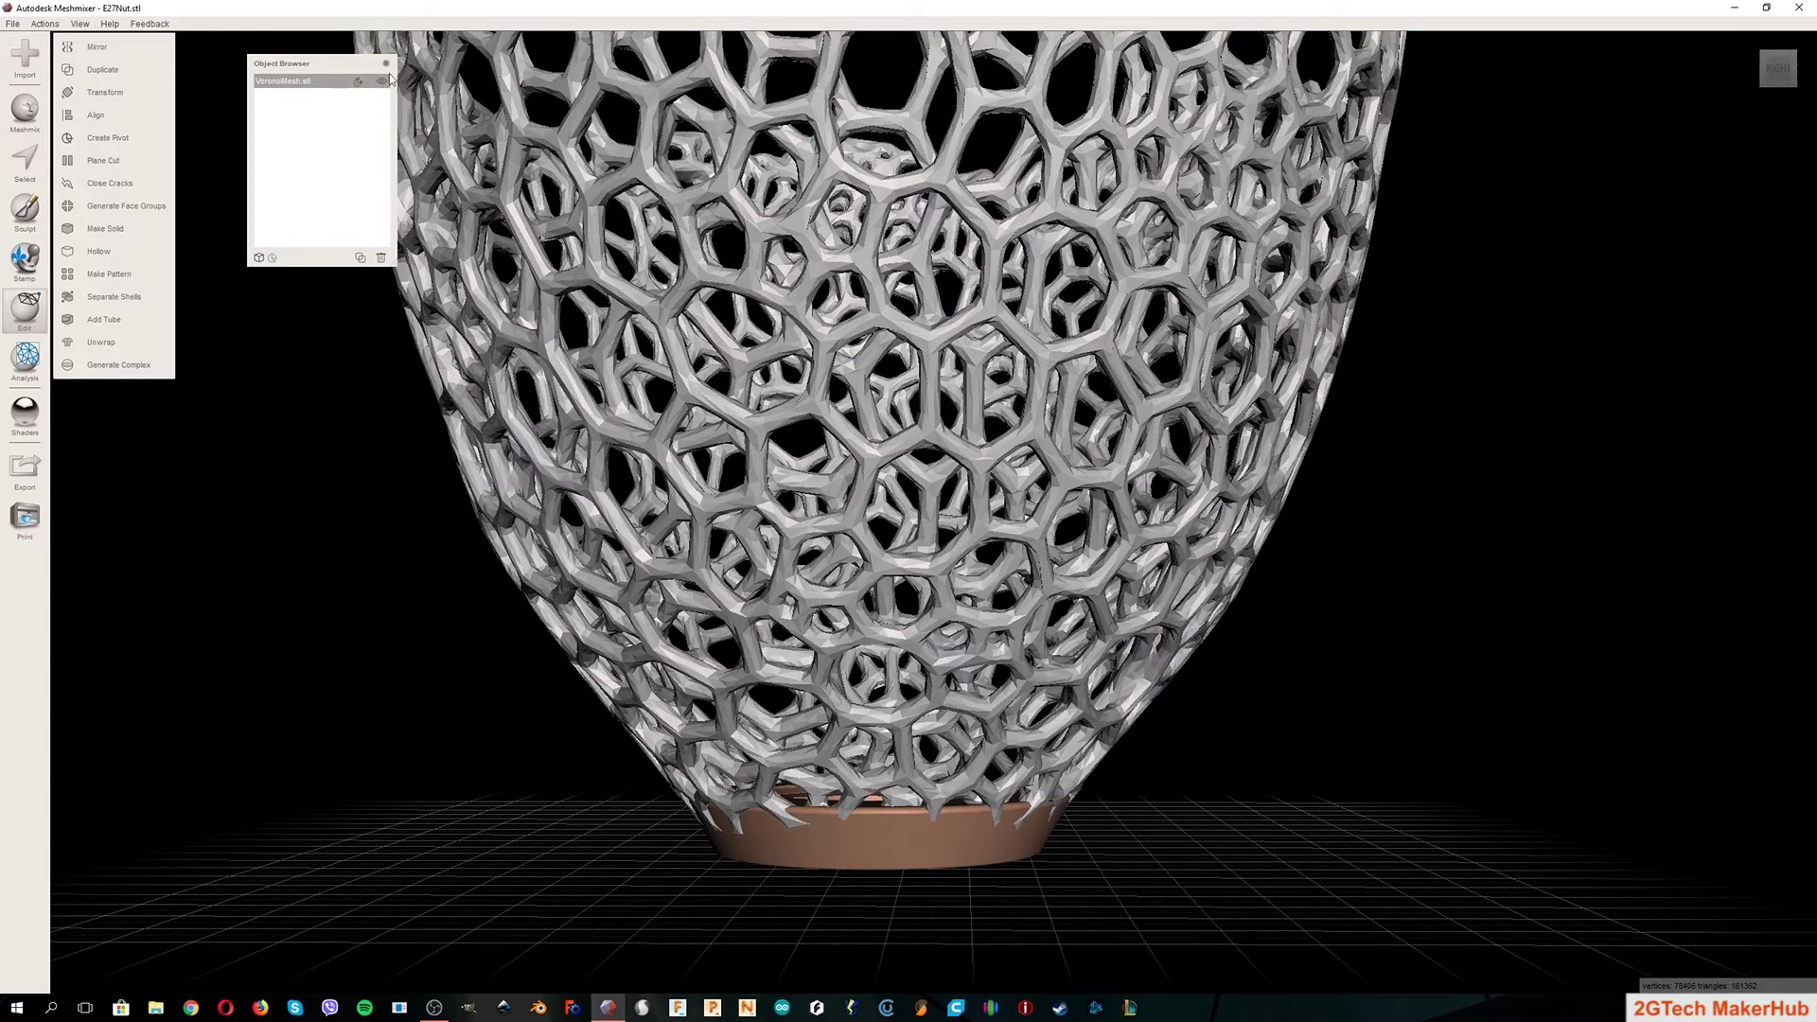
left_click(303, 85)
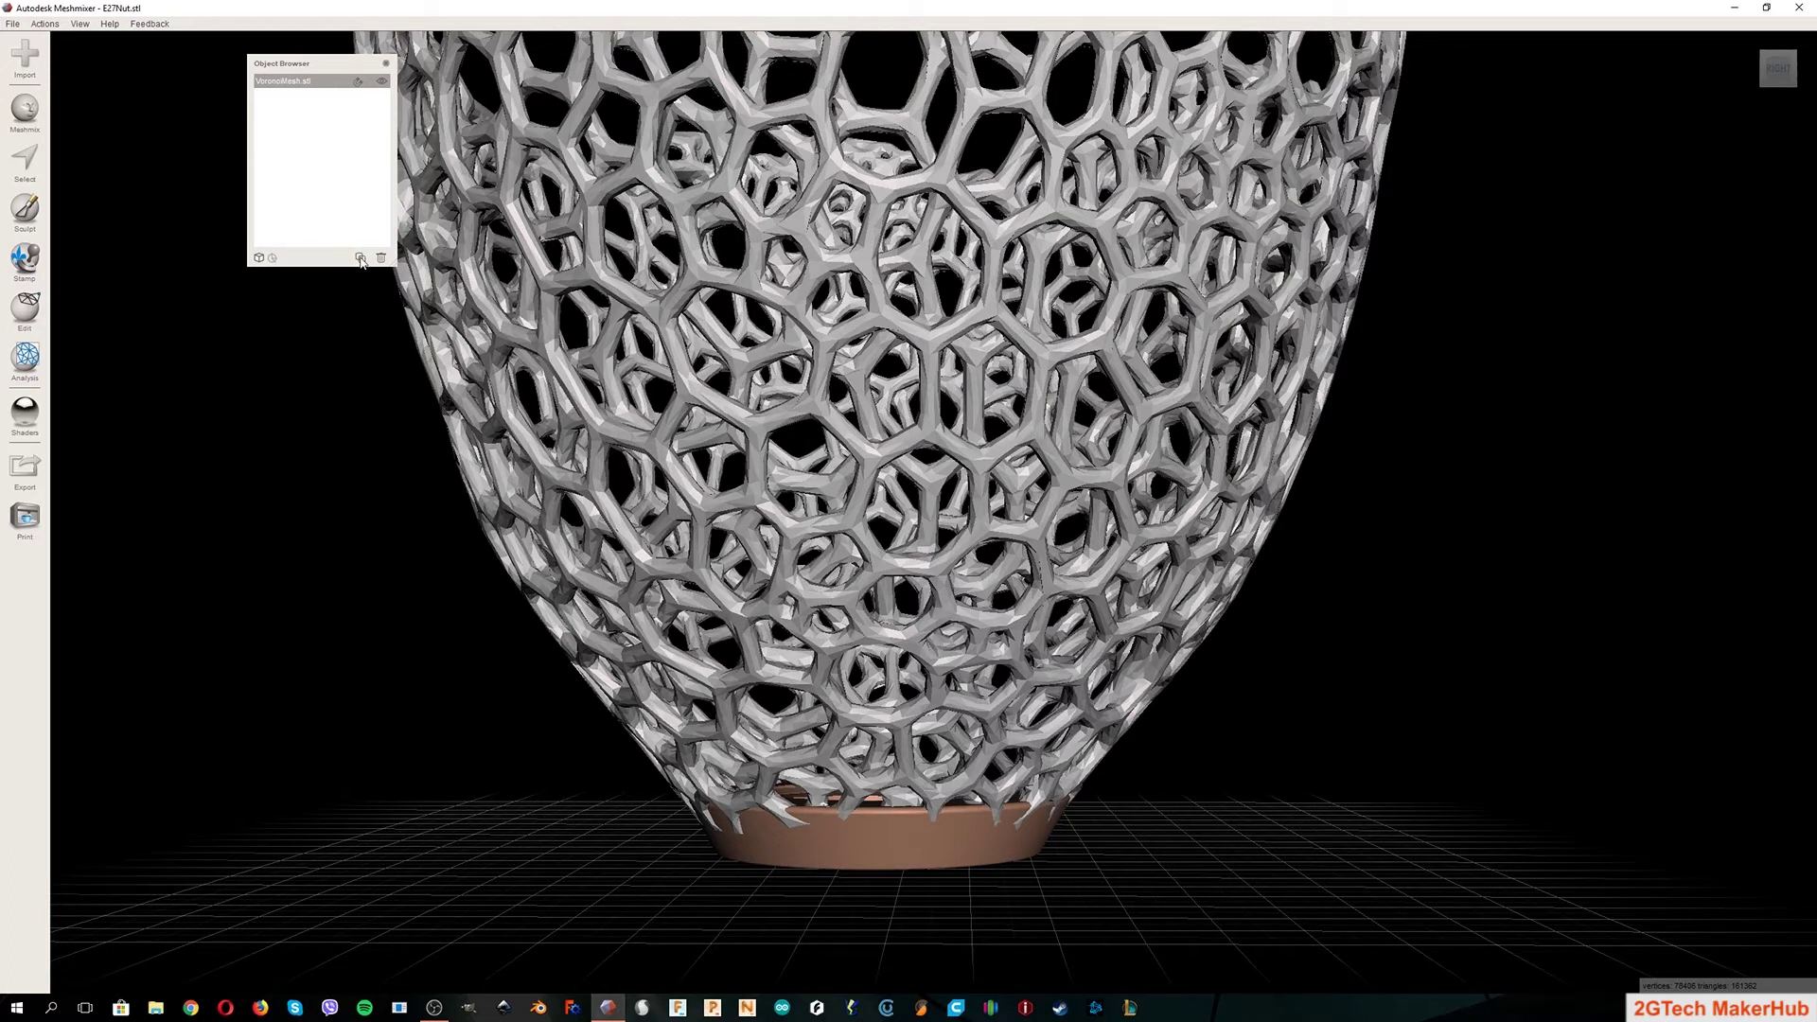
left_click(12, 23)
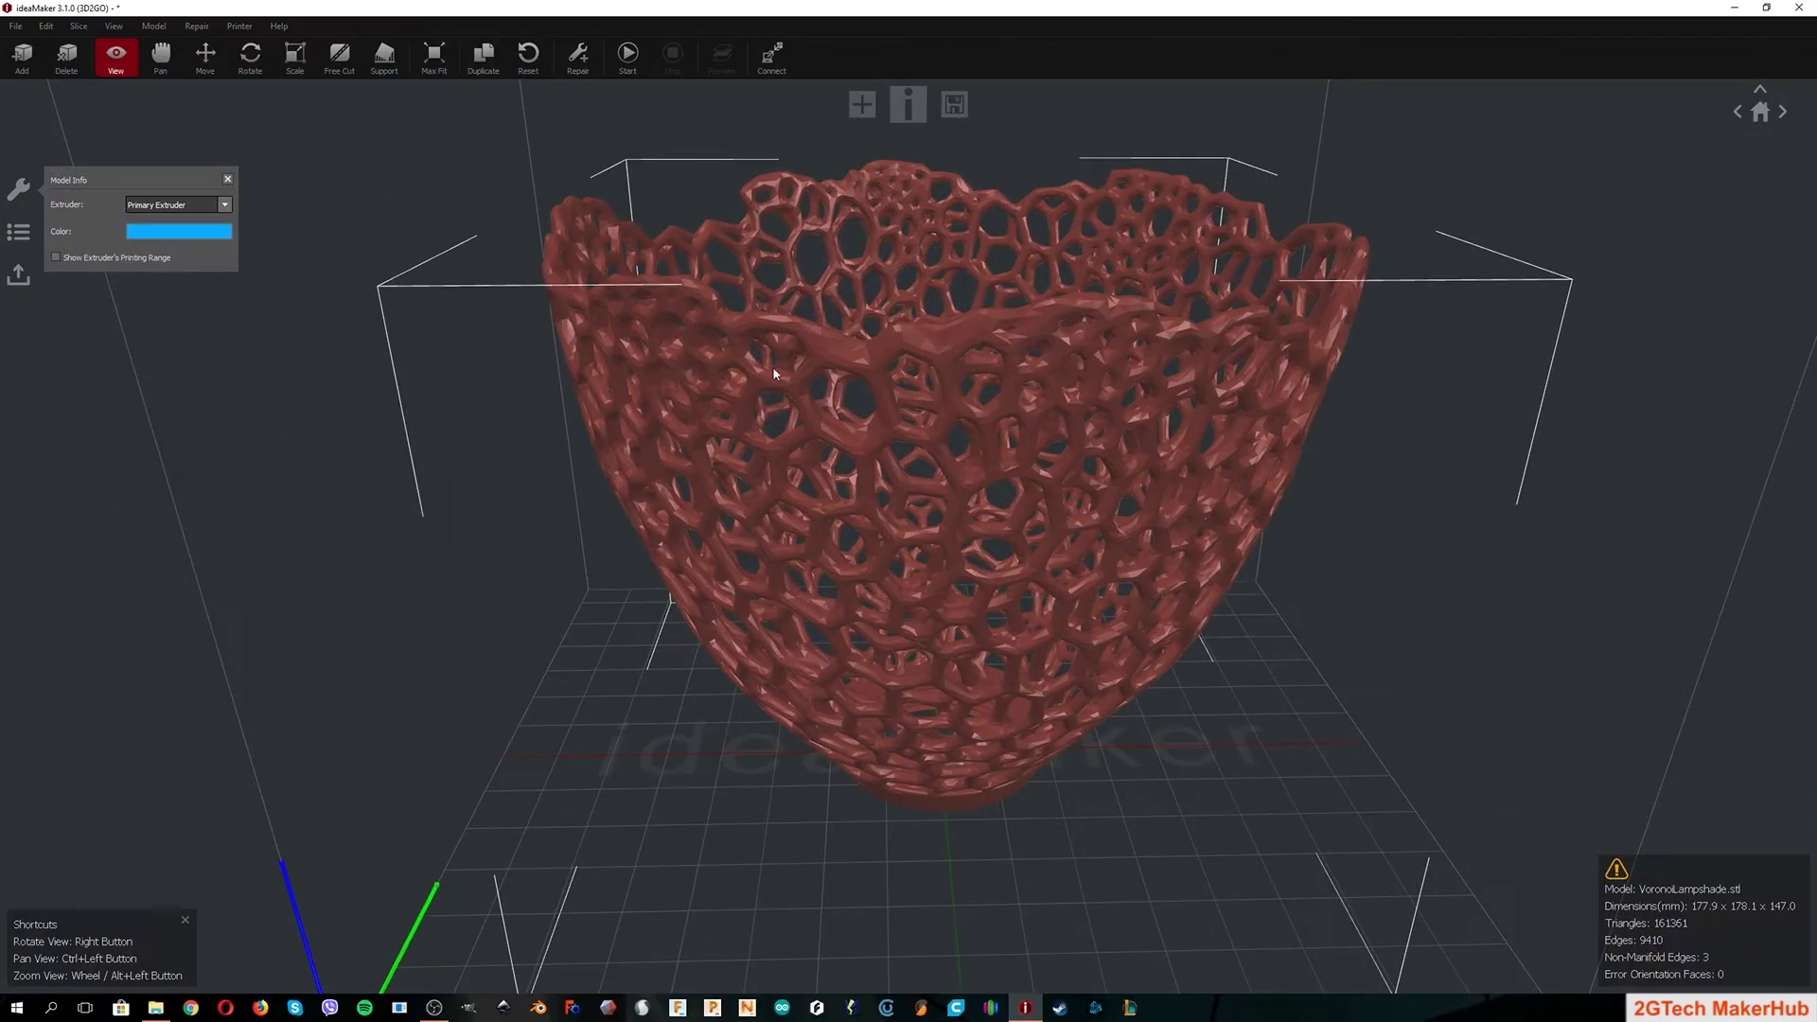
Step: Switch to ideaMaker and apply auto-repair to the VoronoLampshade model
left_click(575, 59)
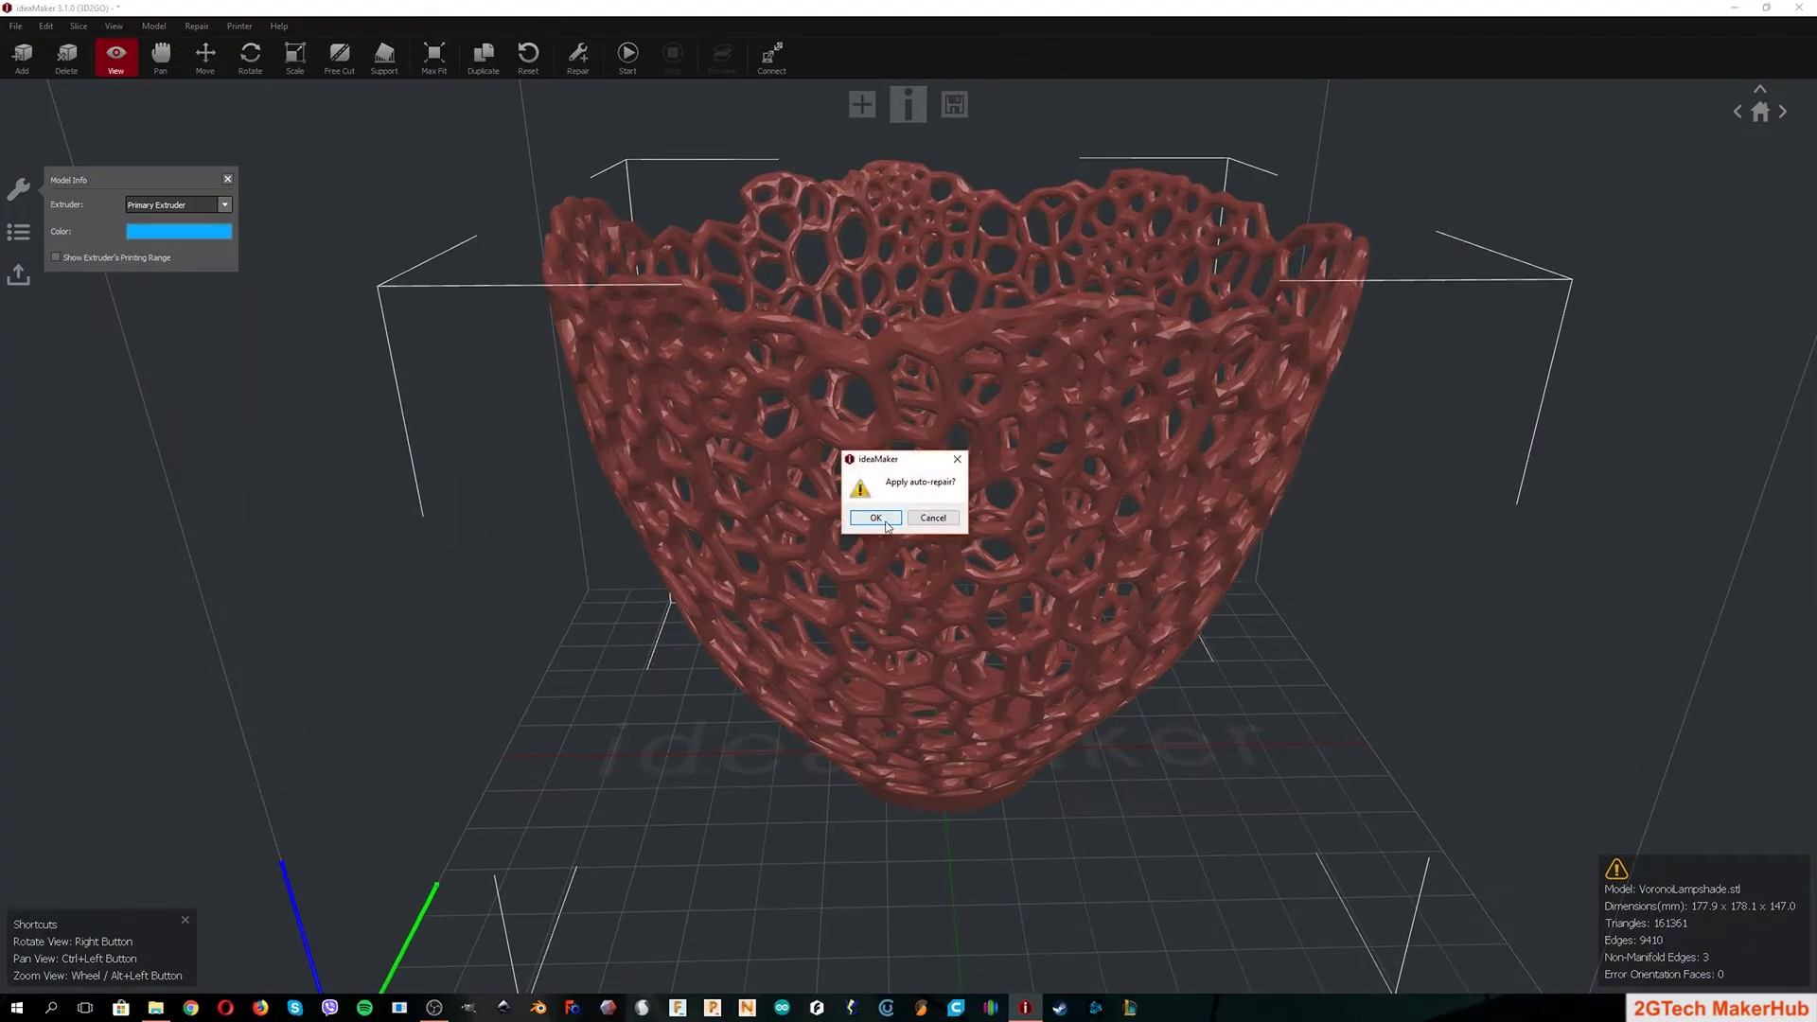
left_click(886, 523)
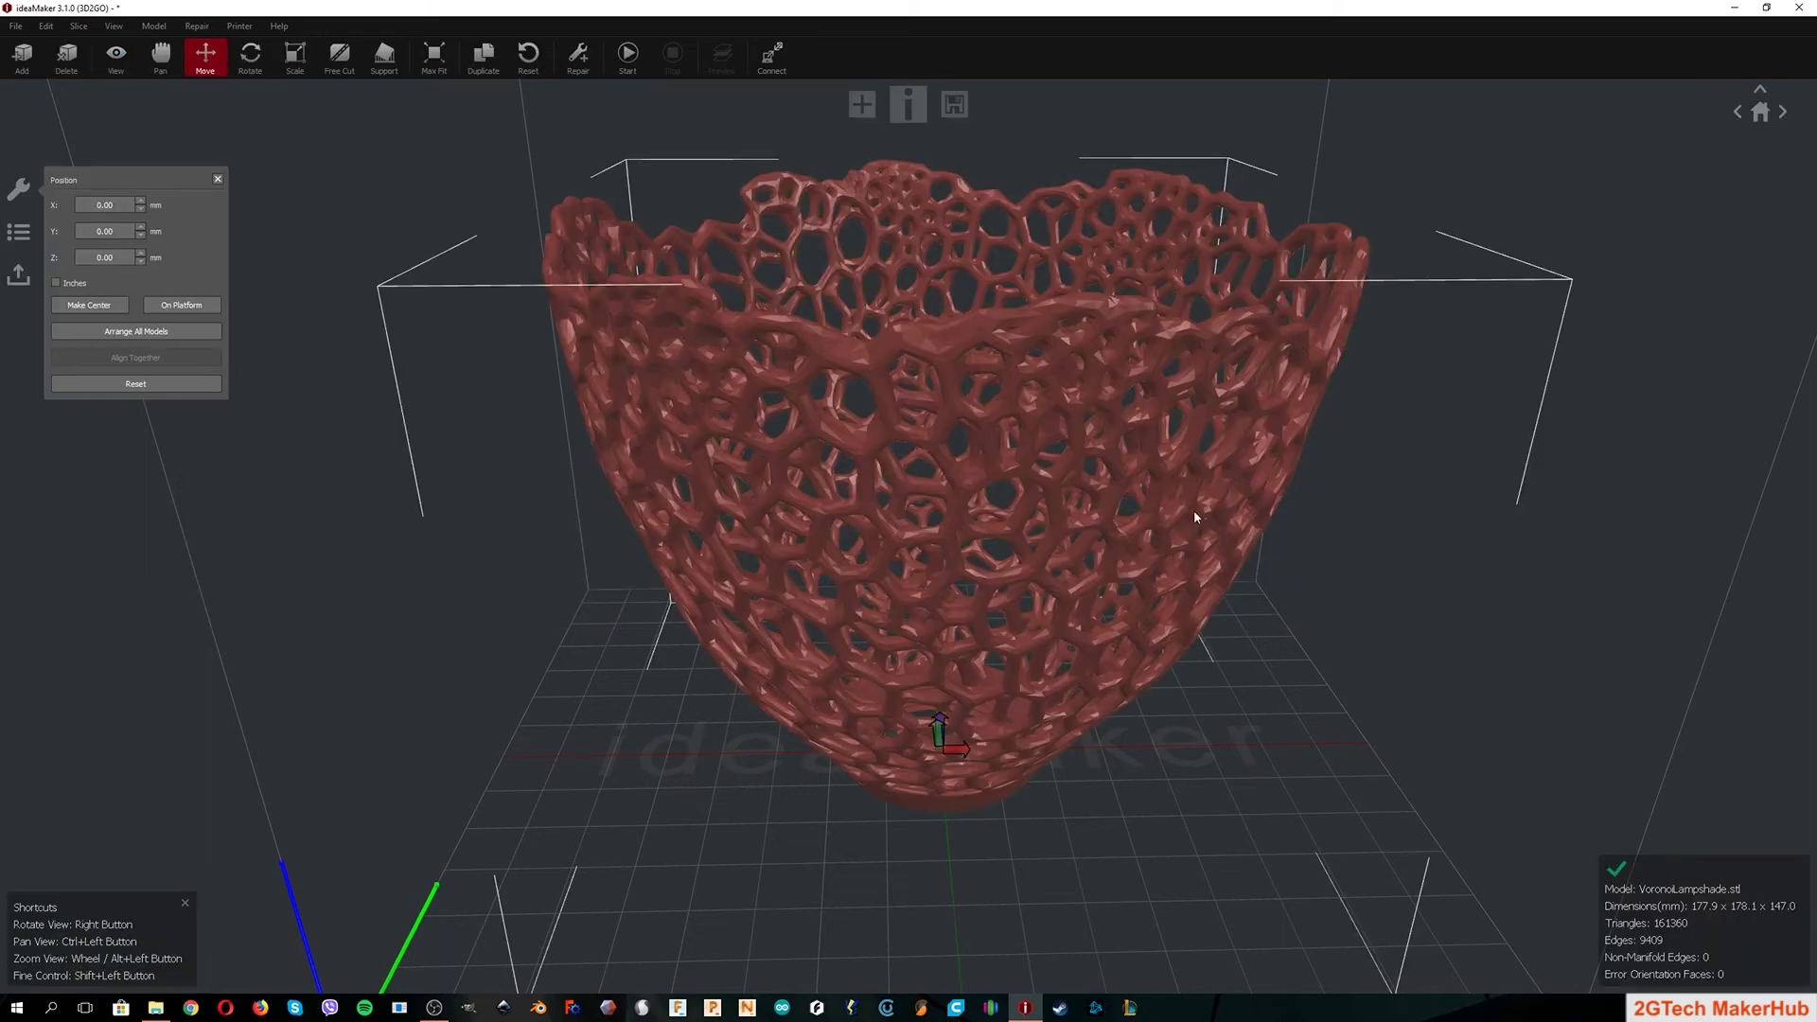
left_click(122, 55)
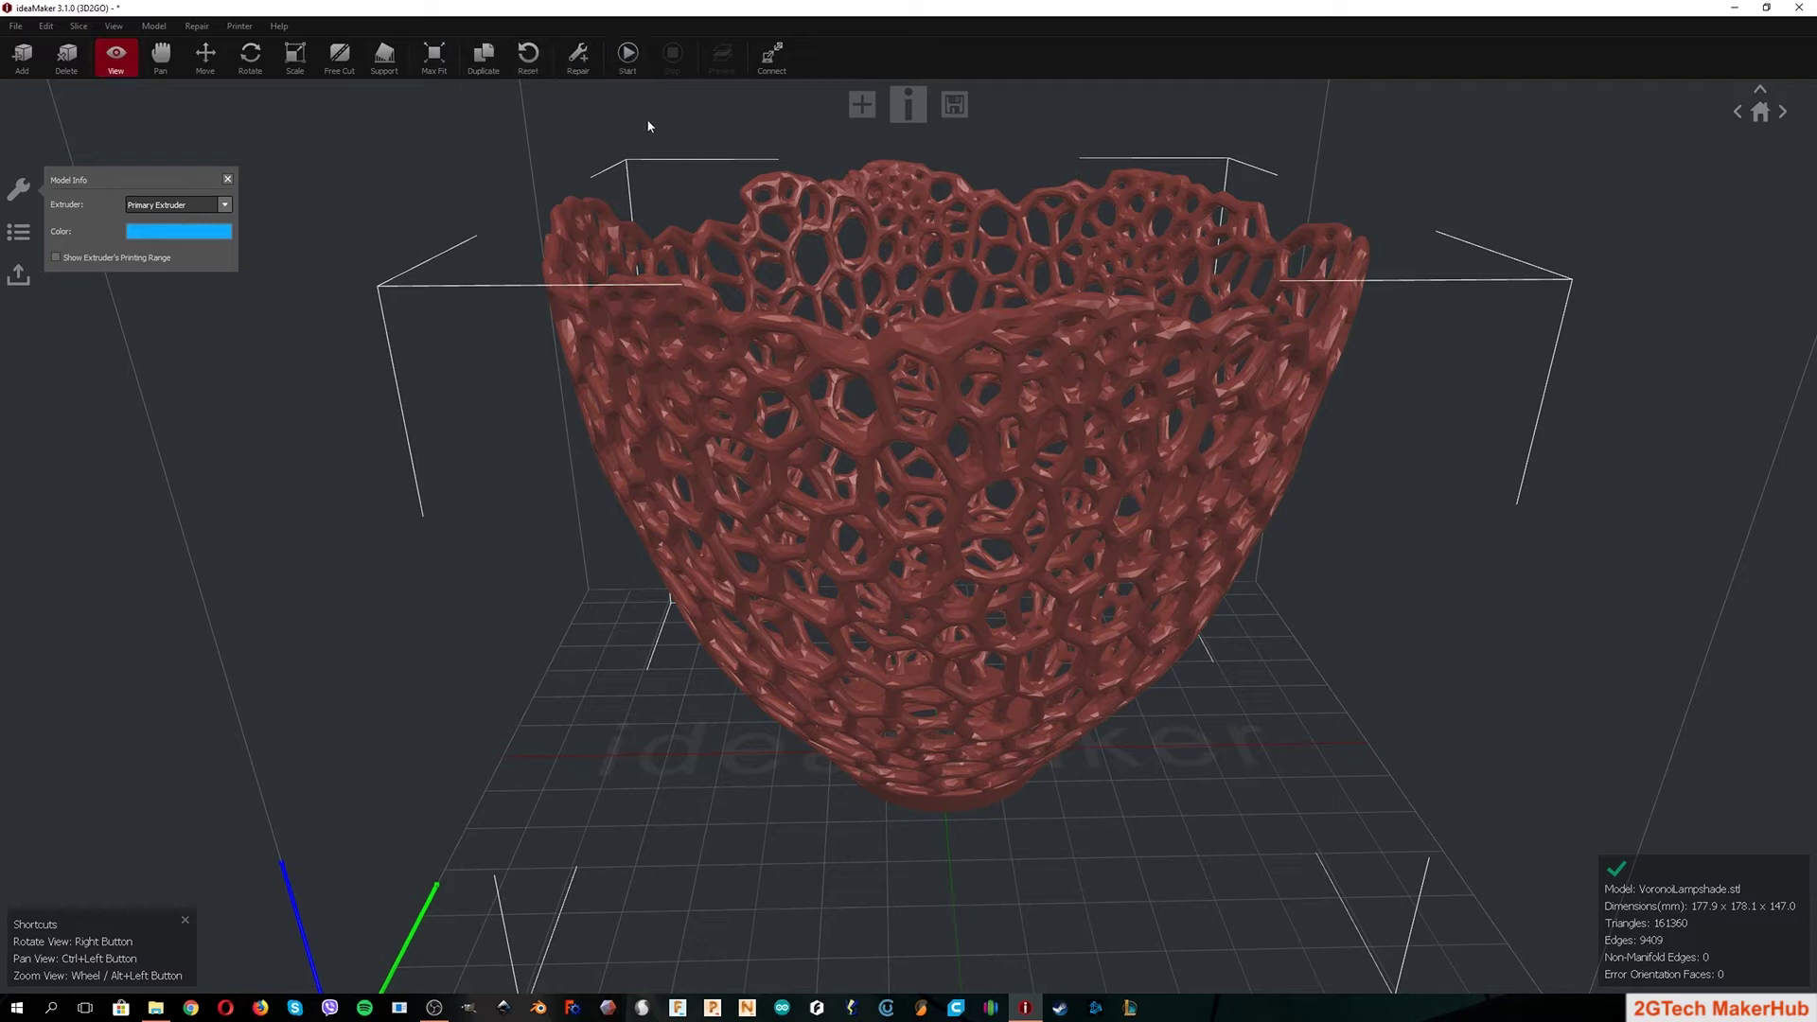
Step: Edit the Normal 0.25mm template, setting the first layer height to 0.3 mm and the first layer speed to 30 mm/s
left_click(632, 55)
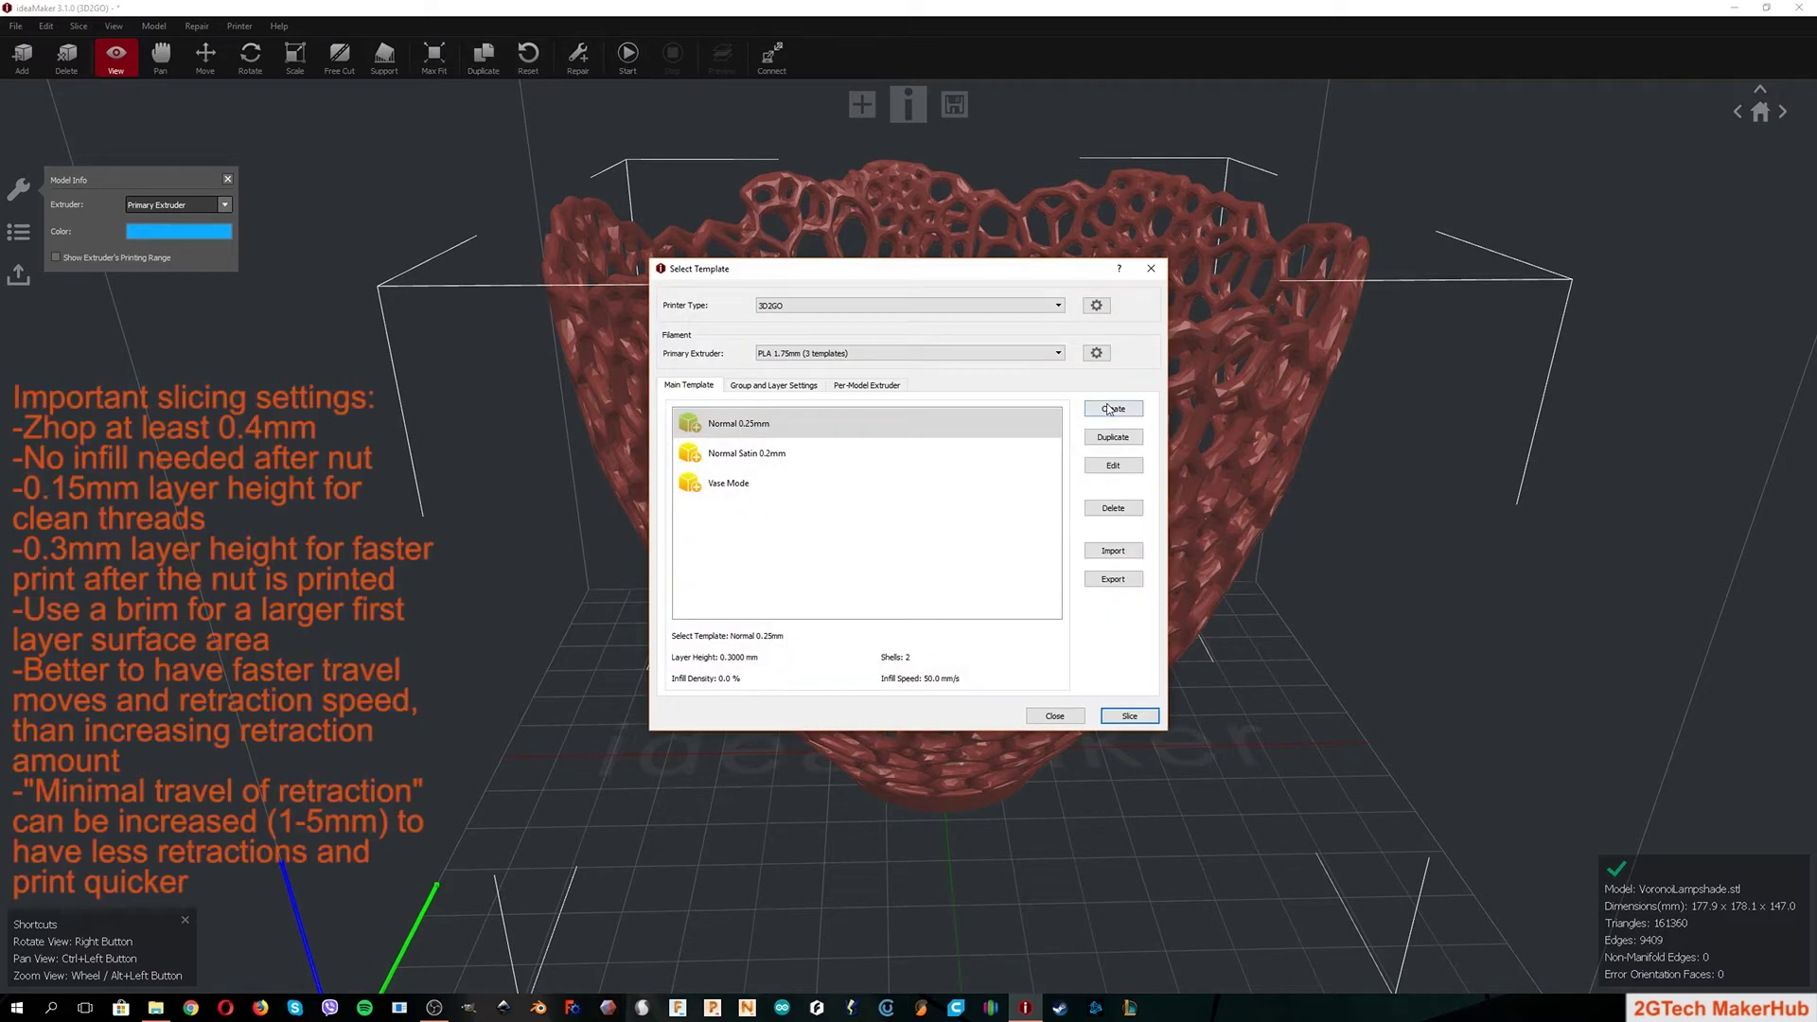
left_click(1114, 466)
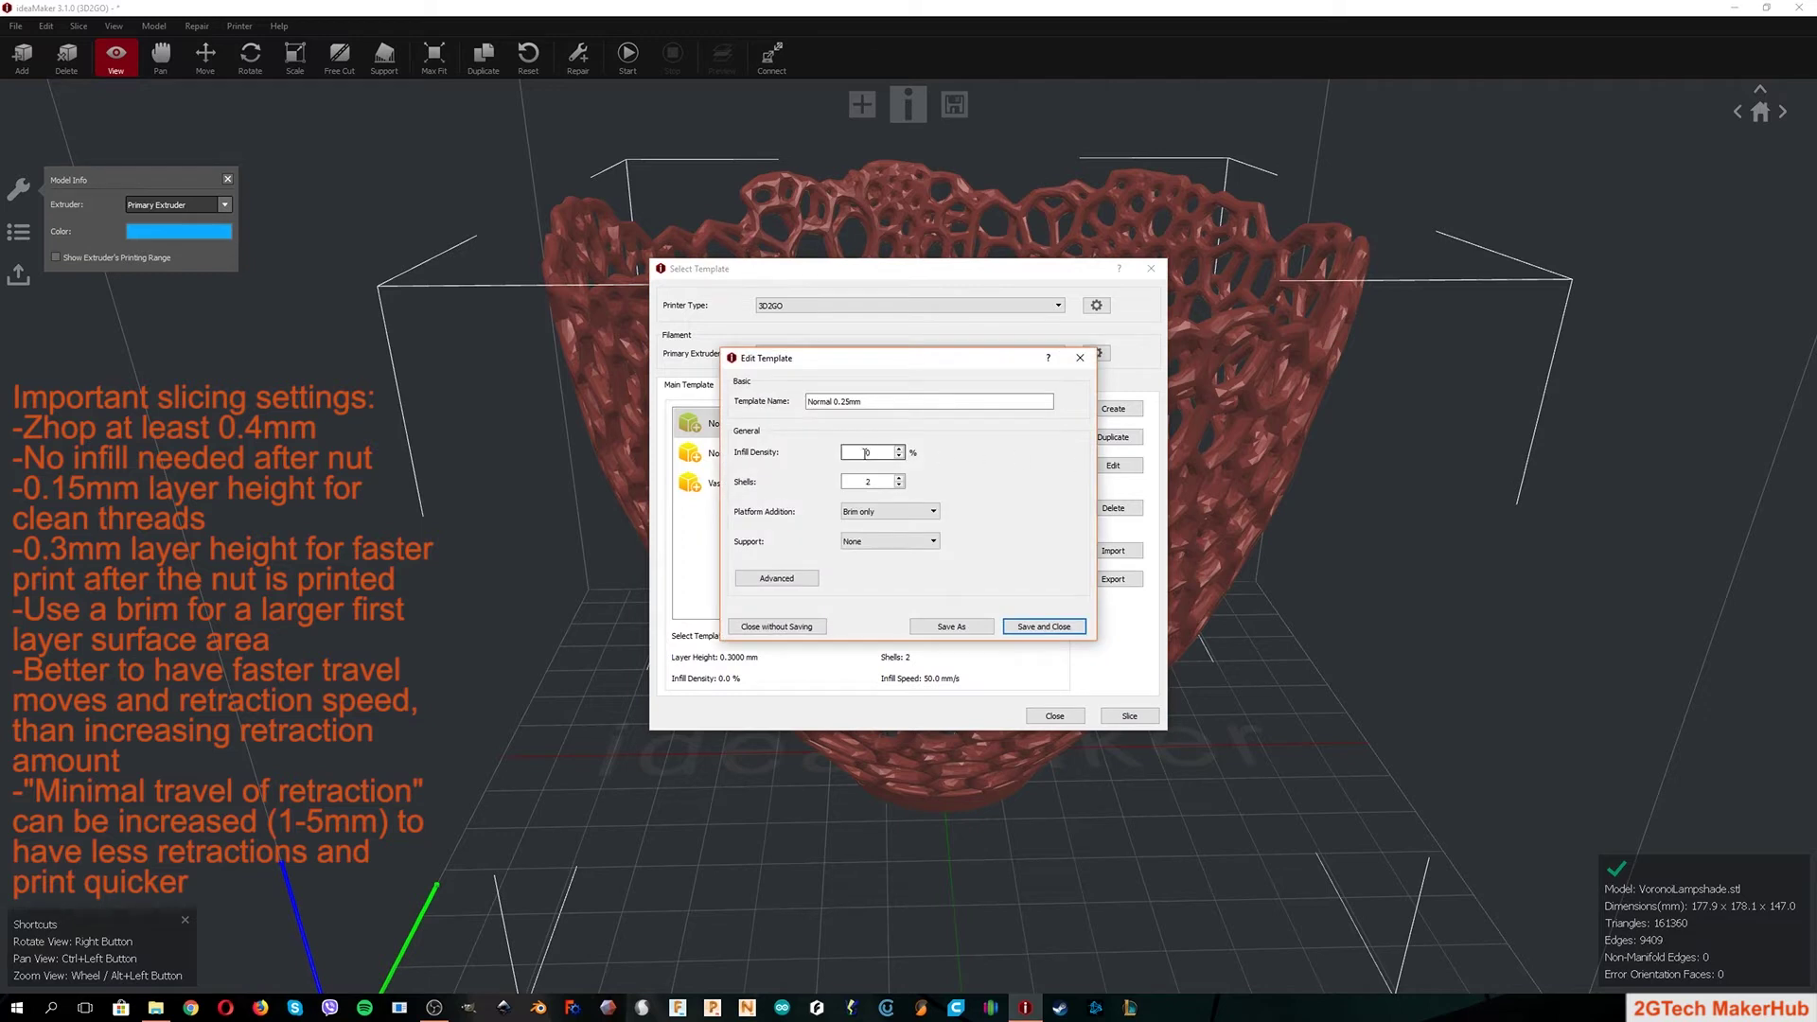
left_click(778, 578)
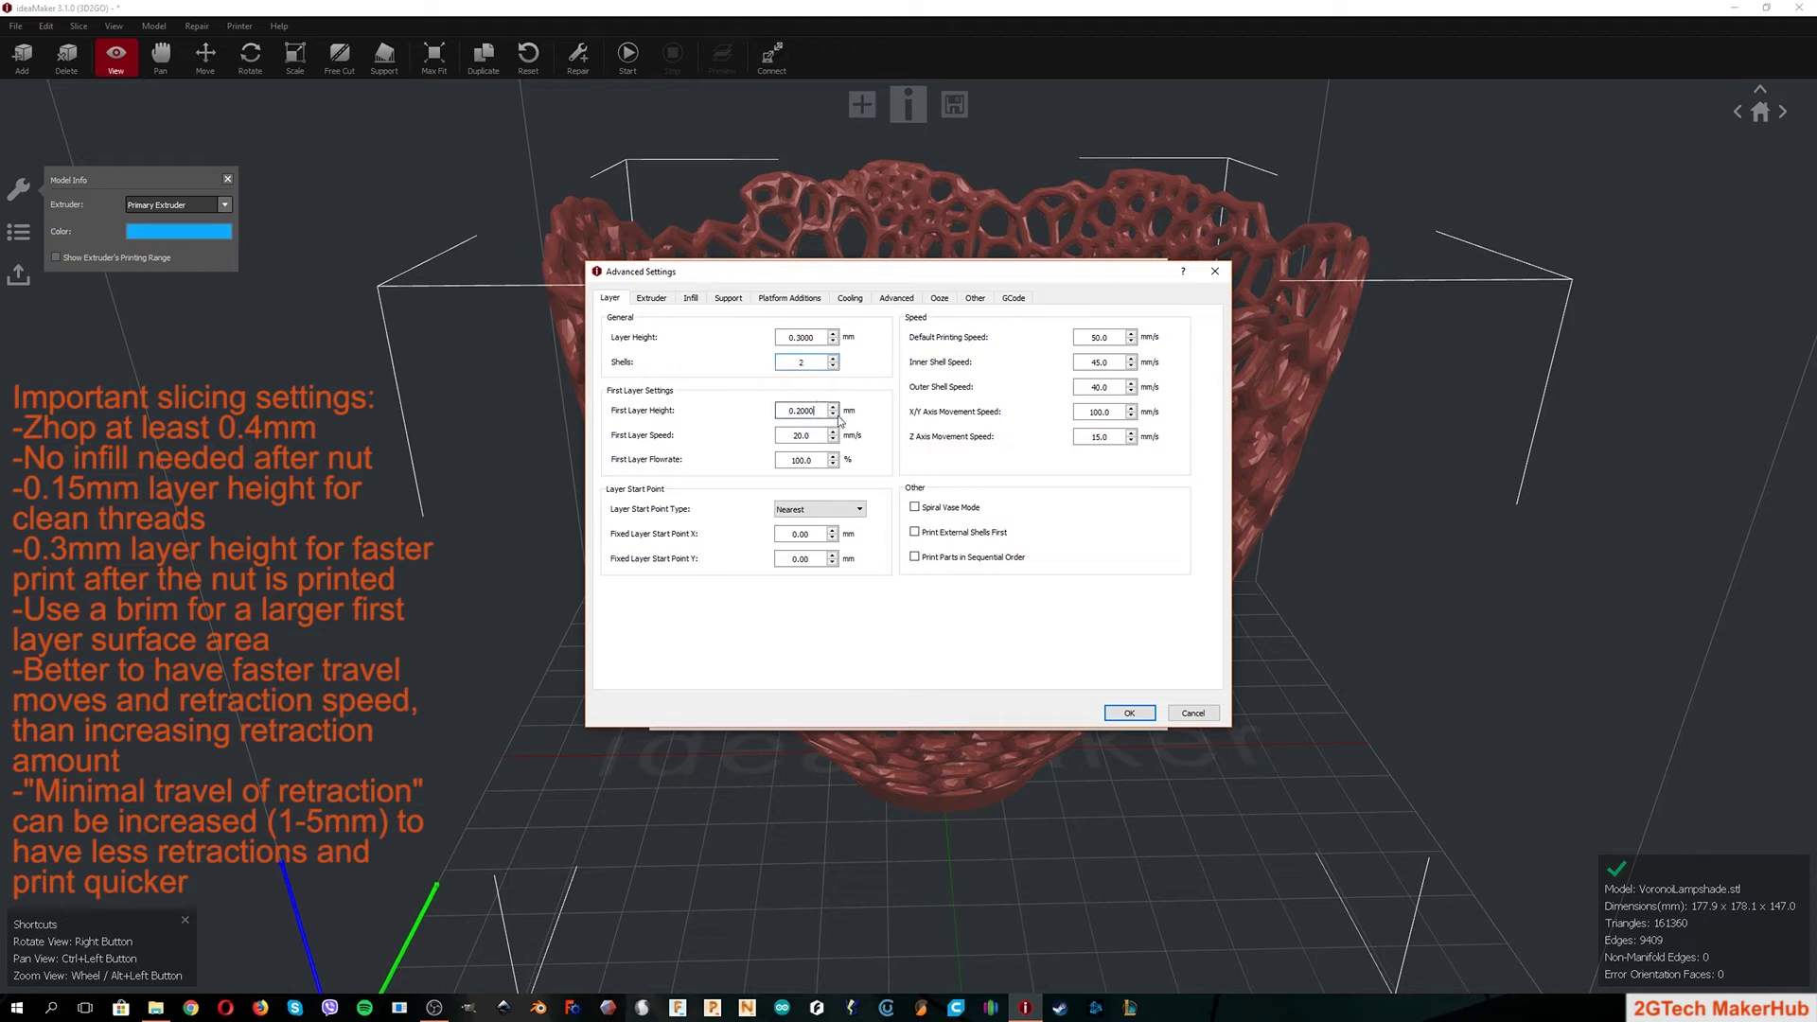
left_click(820, 412)
triple_click(834, 406)
left_click(821, 435)
left_click(834, 432)
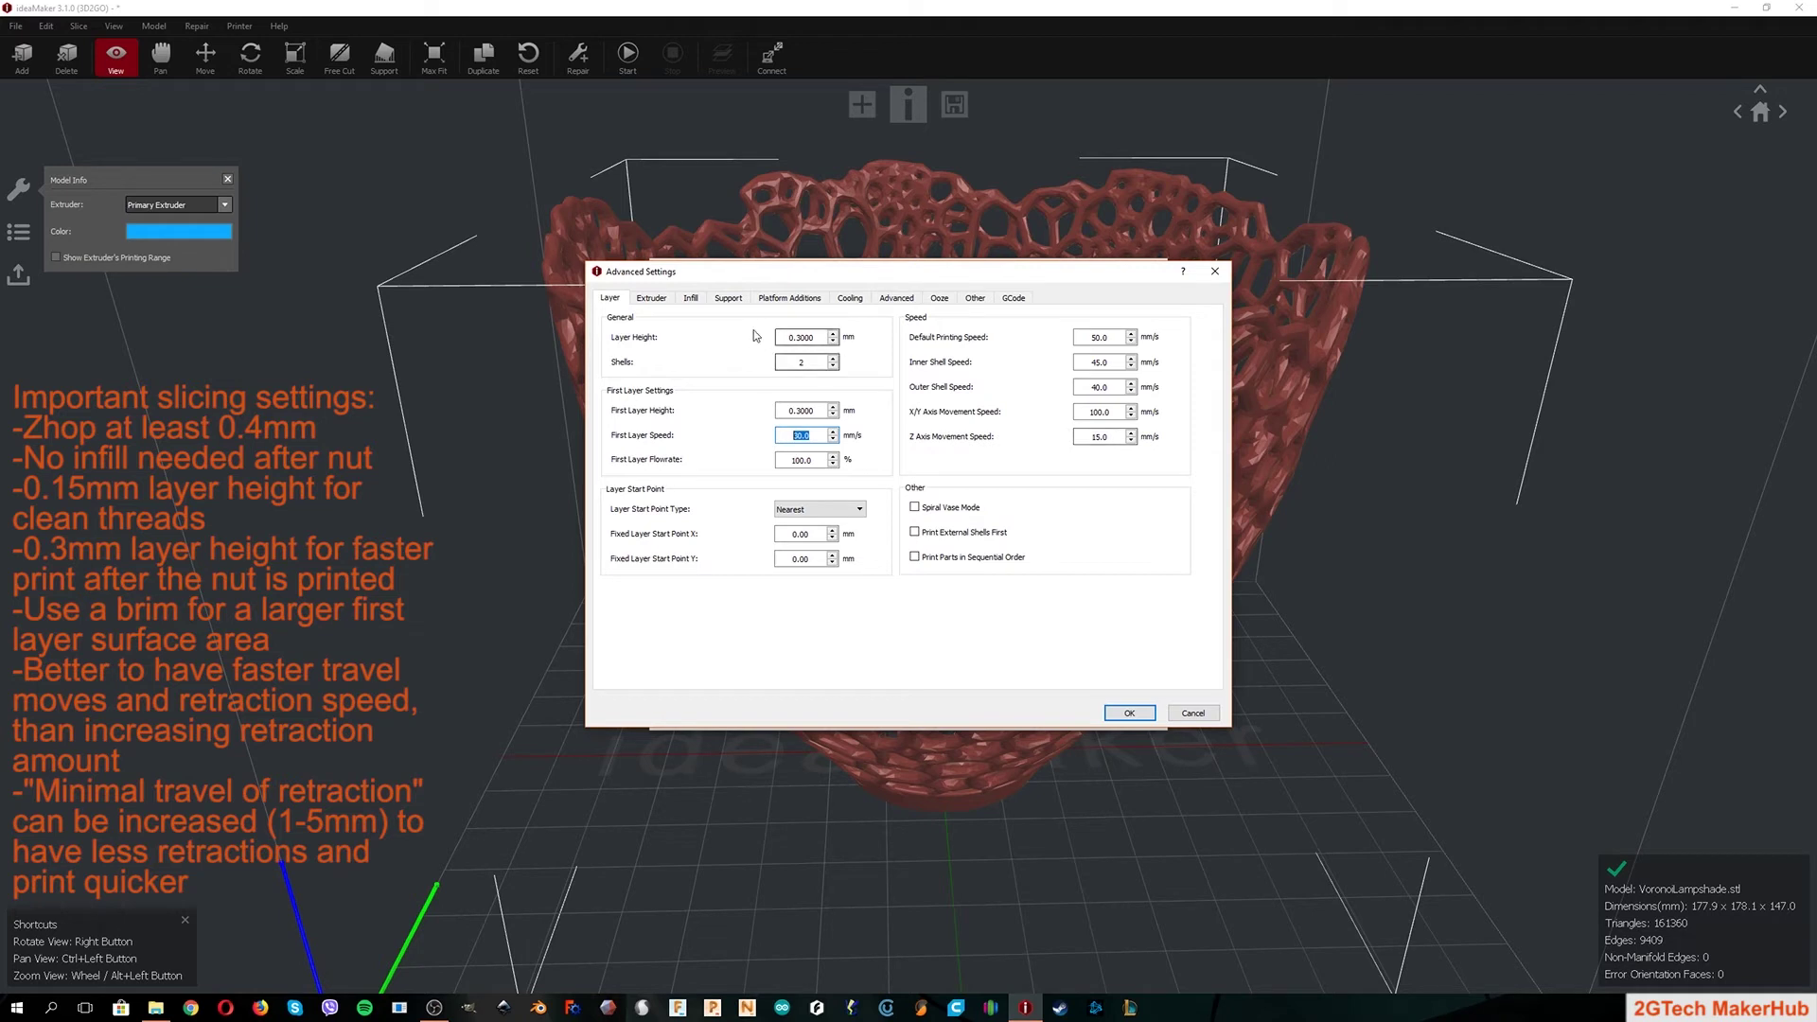
Step: Review the template's extruder retraction settings, especially the Z hop at retraction
left_click(666, 301)
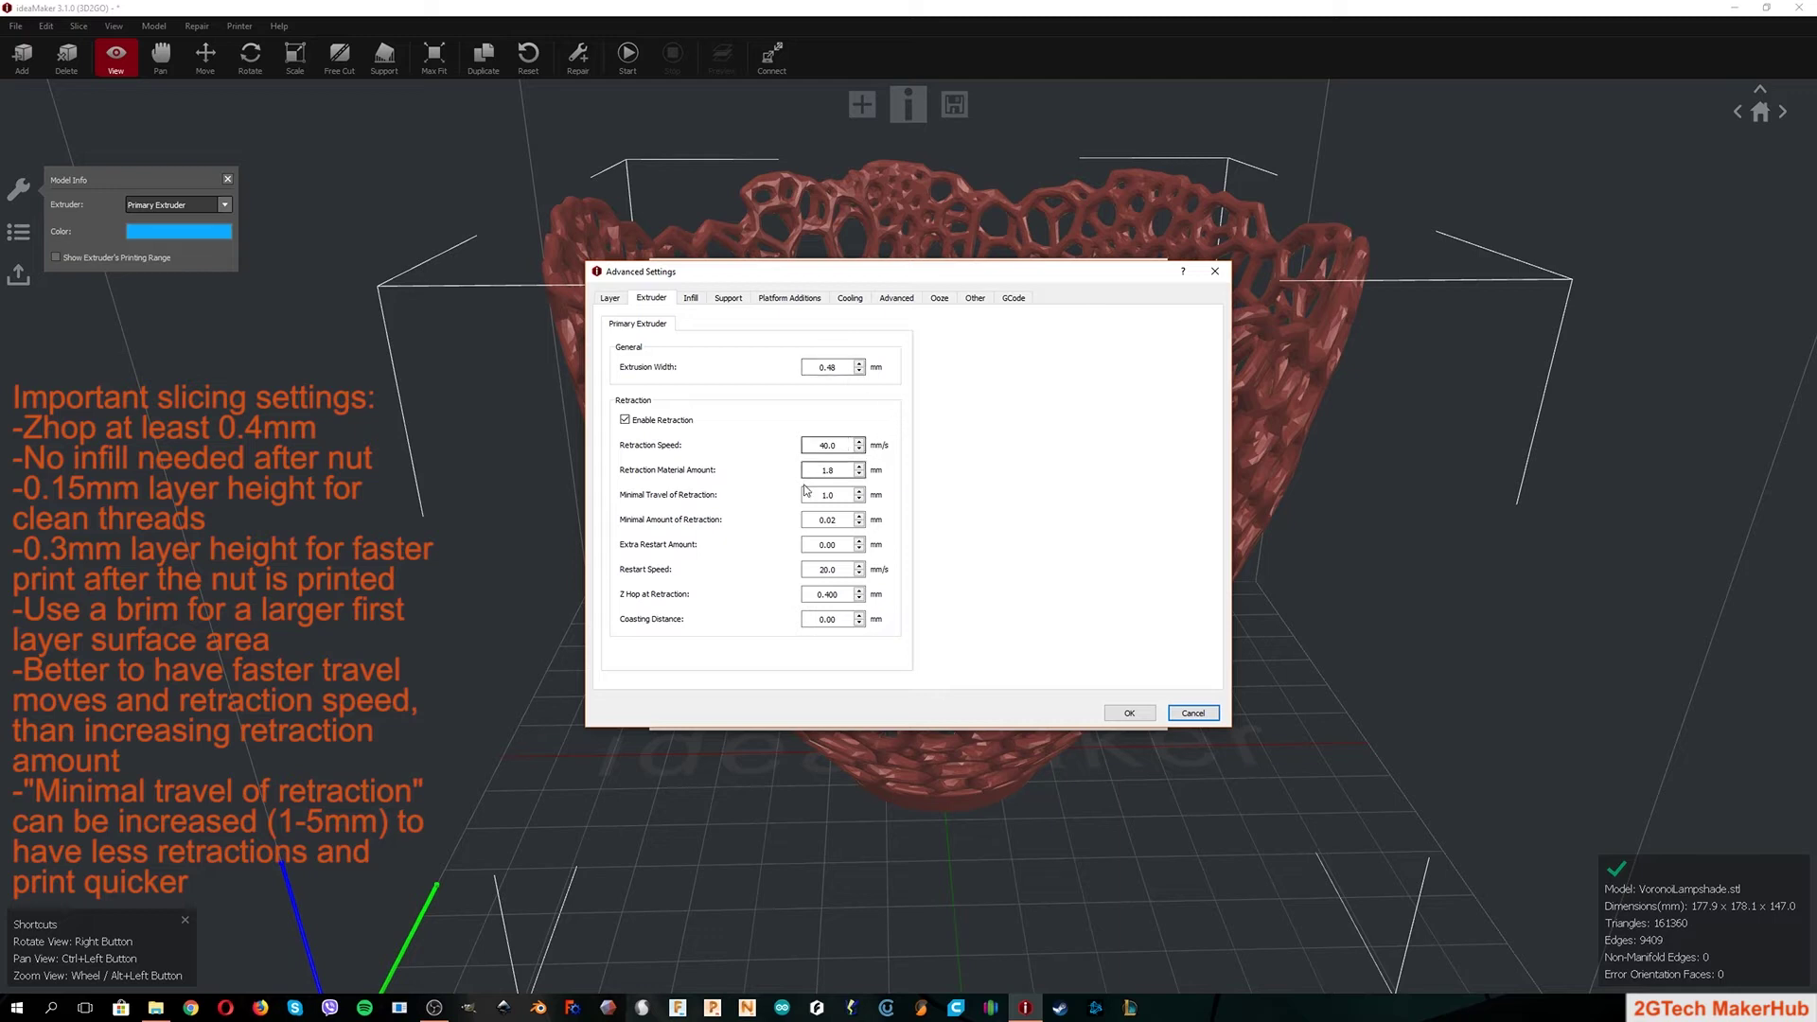
mouse_move(840, 594)
left_mouse_down()
mouse_move(801, 593)
mouse_move(816, 593)
left_mouse_up()
left_click(844, 594)
left_click(845, 594)
Step: Review the template's infill, support, platform addition, cooling, advanced, ooze and other slicing settings
left_click(691, 299)
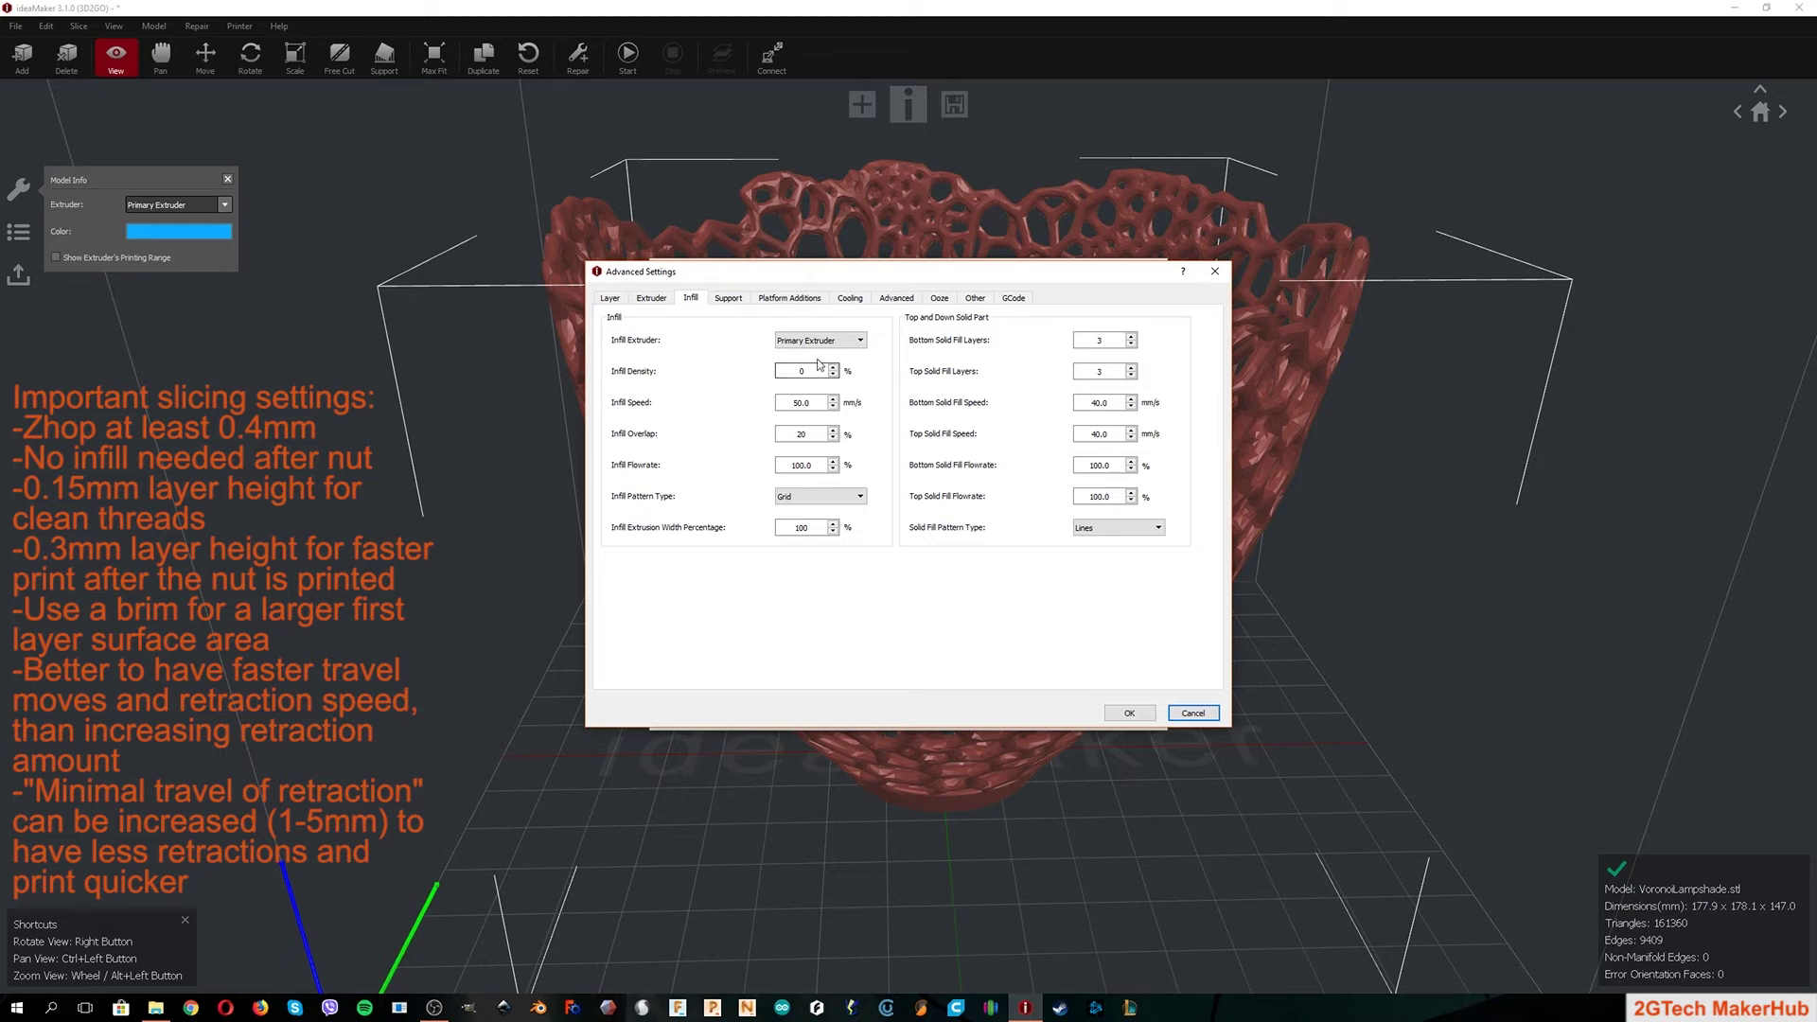
left_click(732, 301)
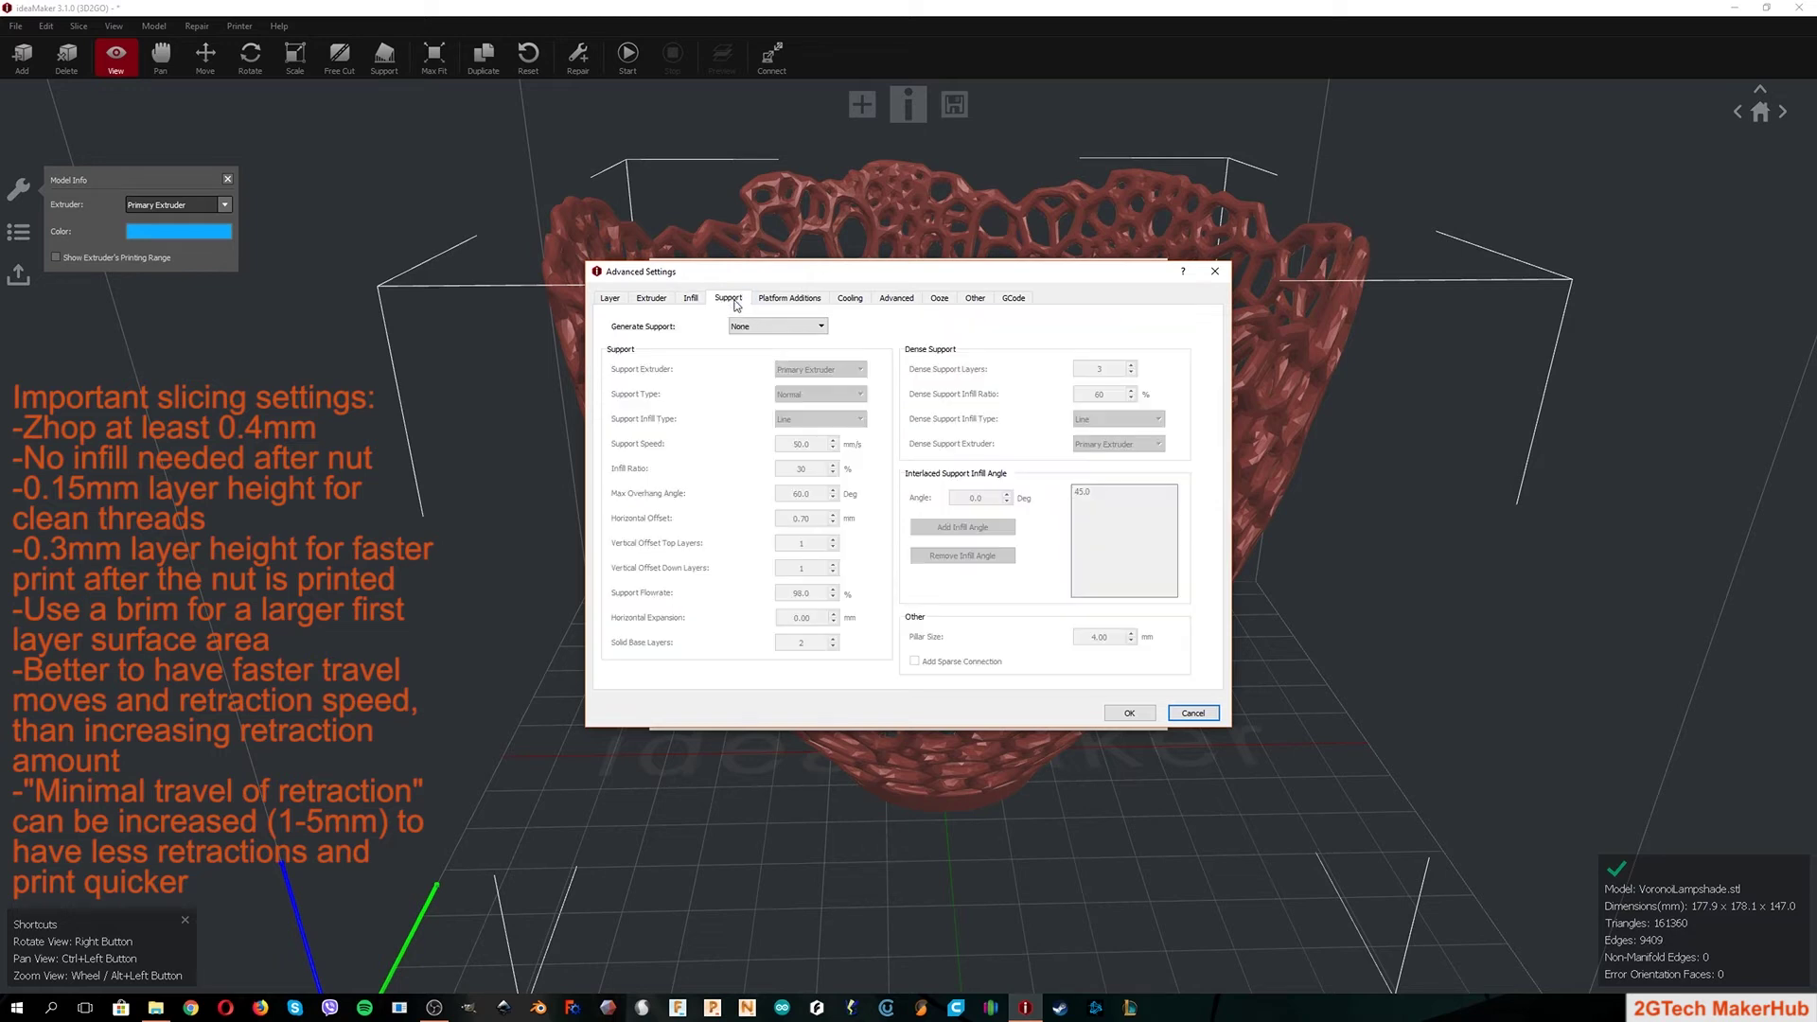
left_click(781, 300)
left_click(863, 301)
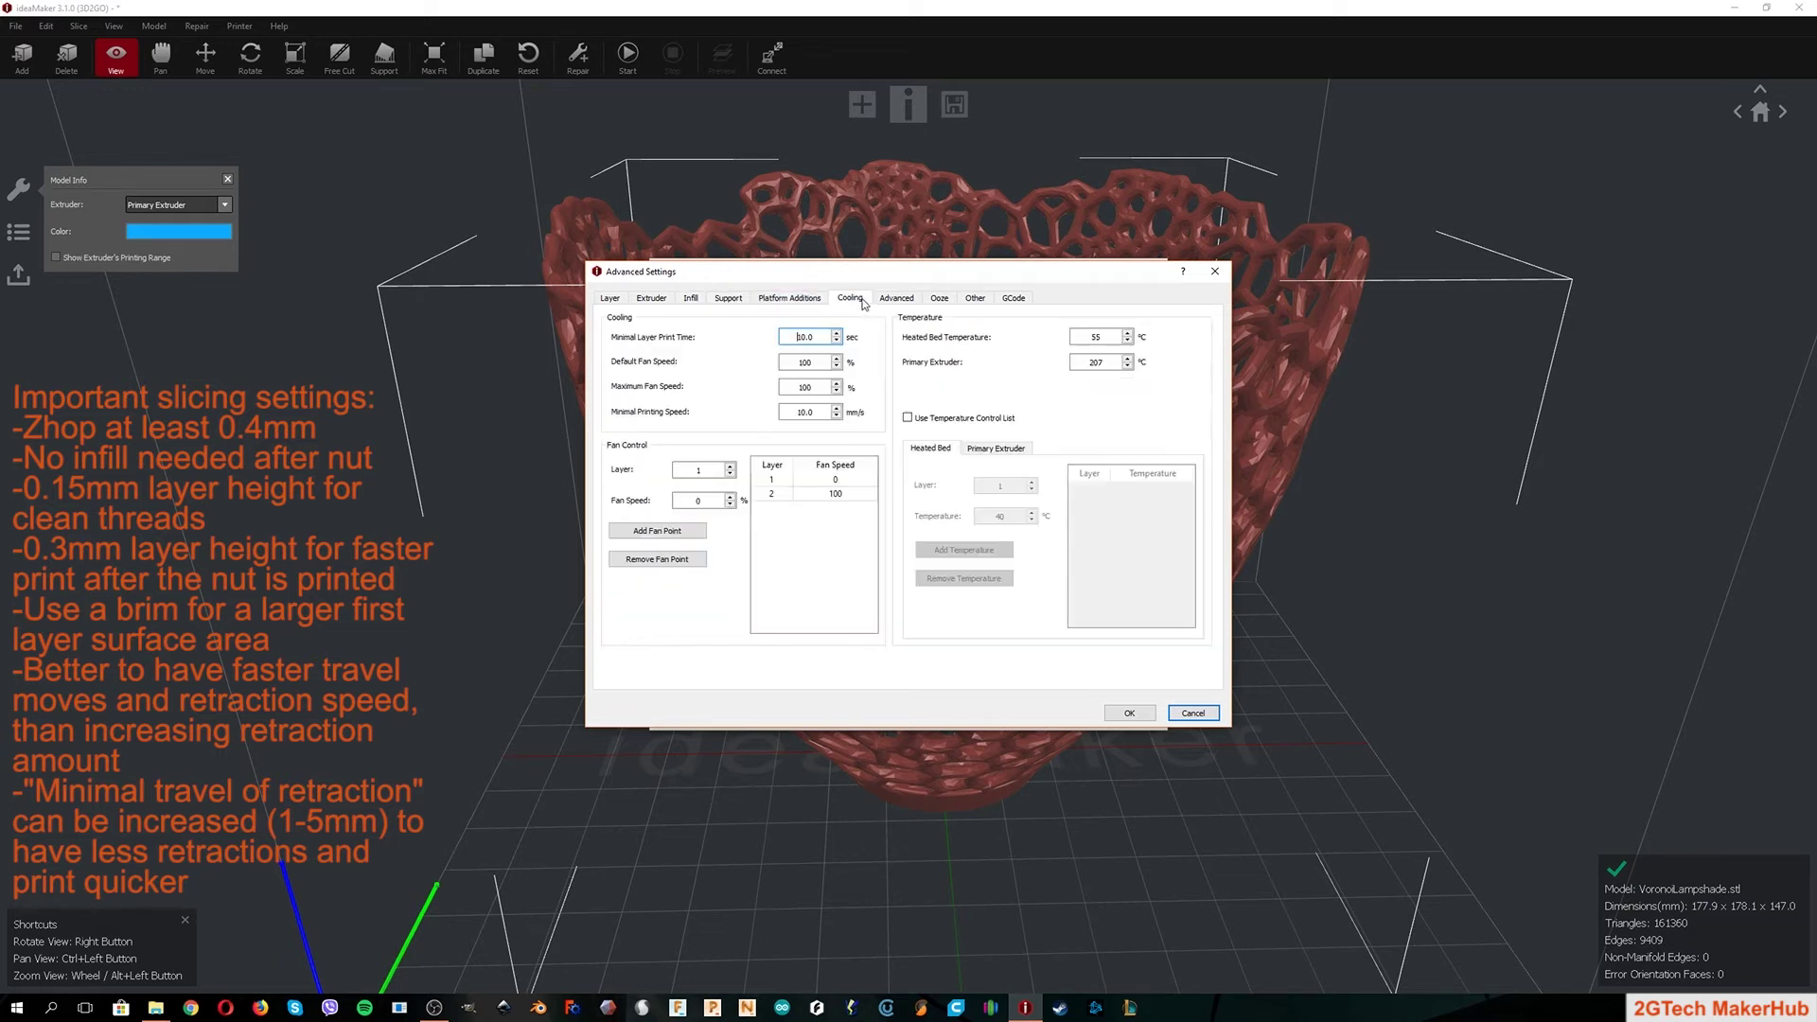
left_click(803, 300)
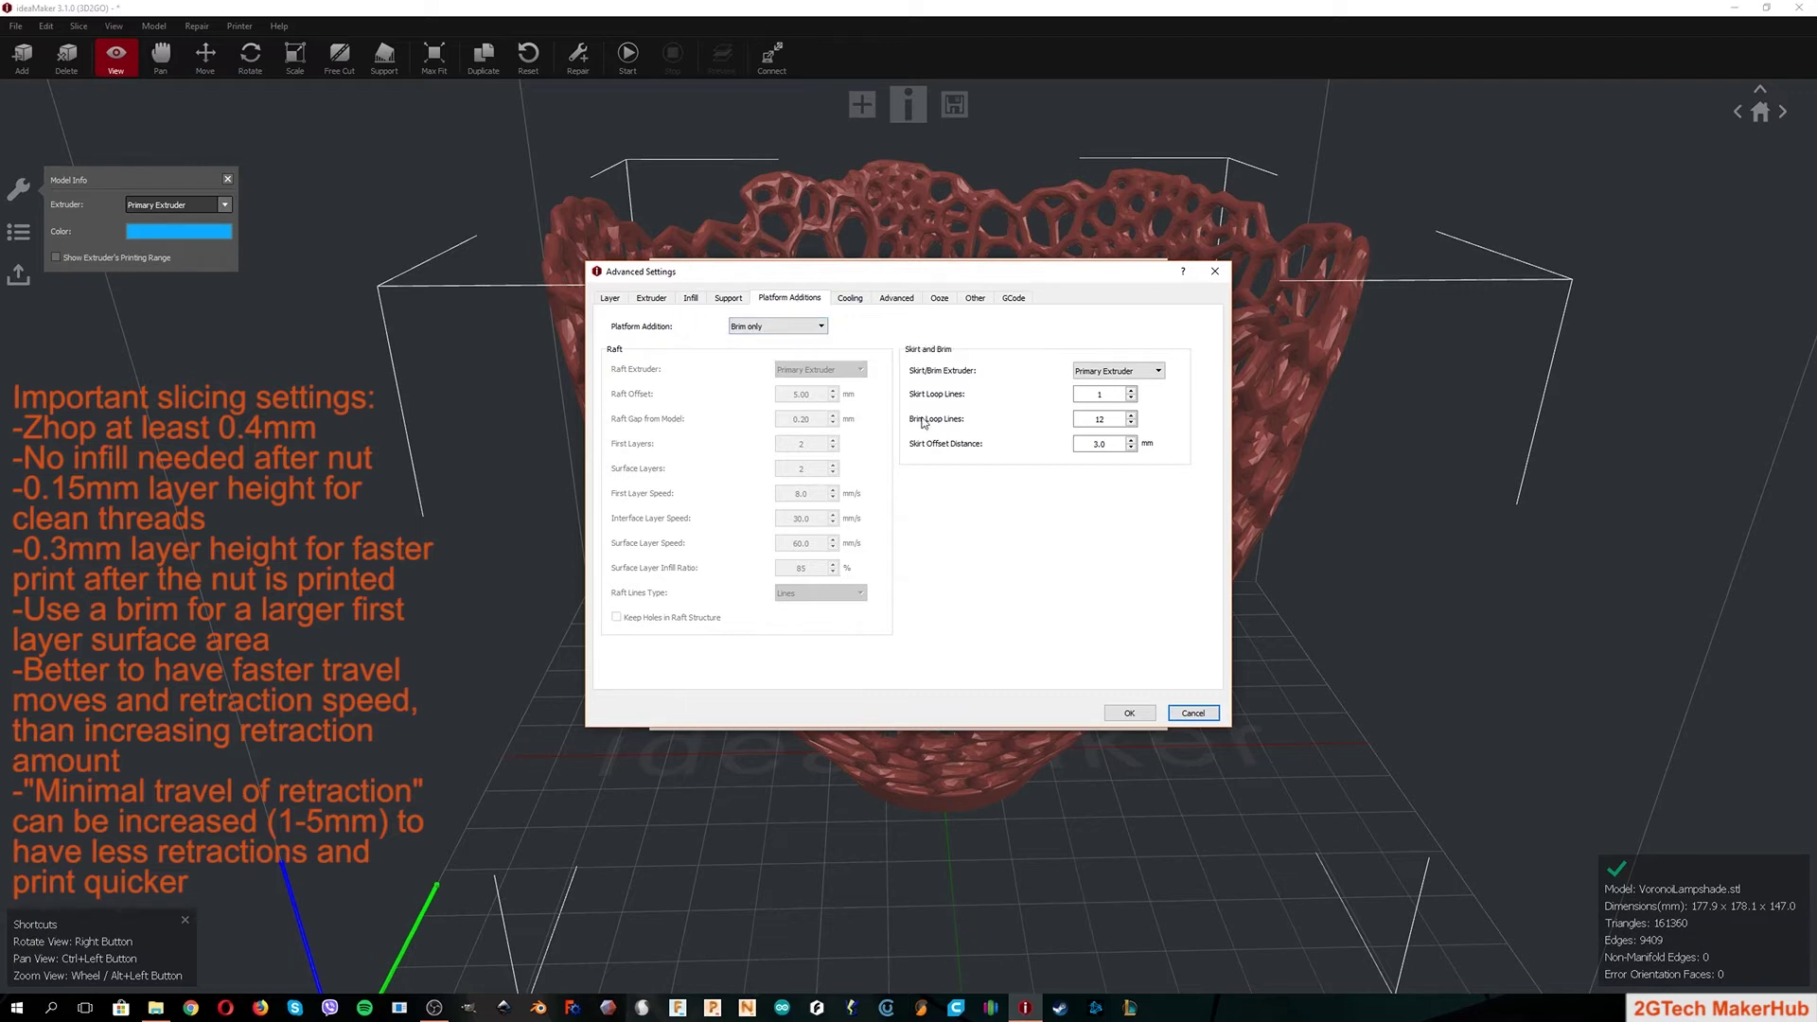
left_click(849, 299)
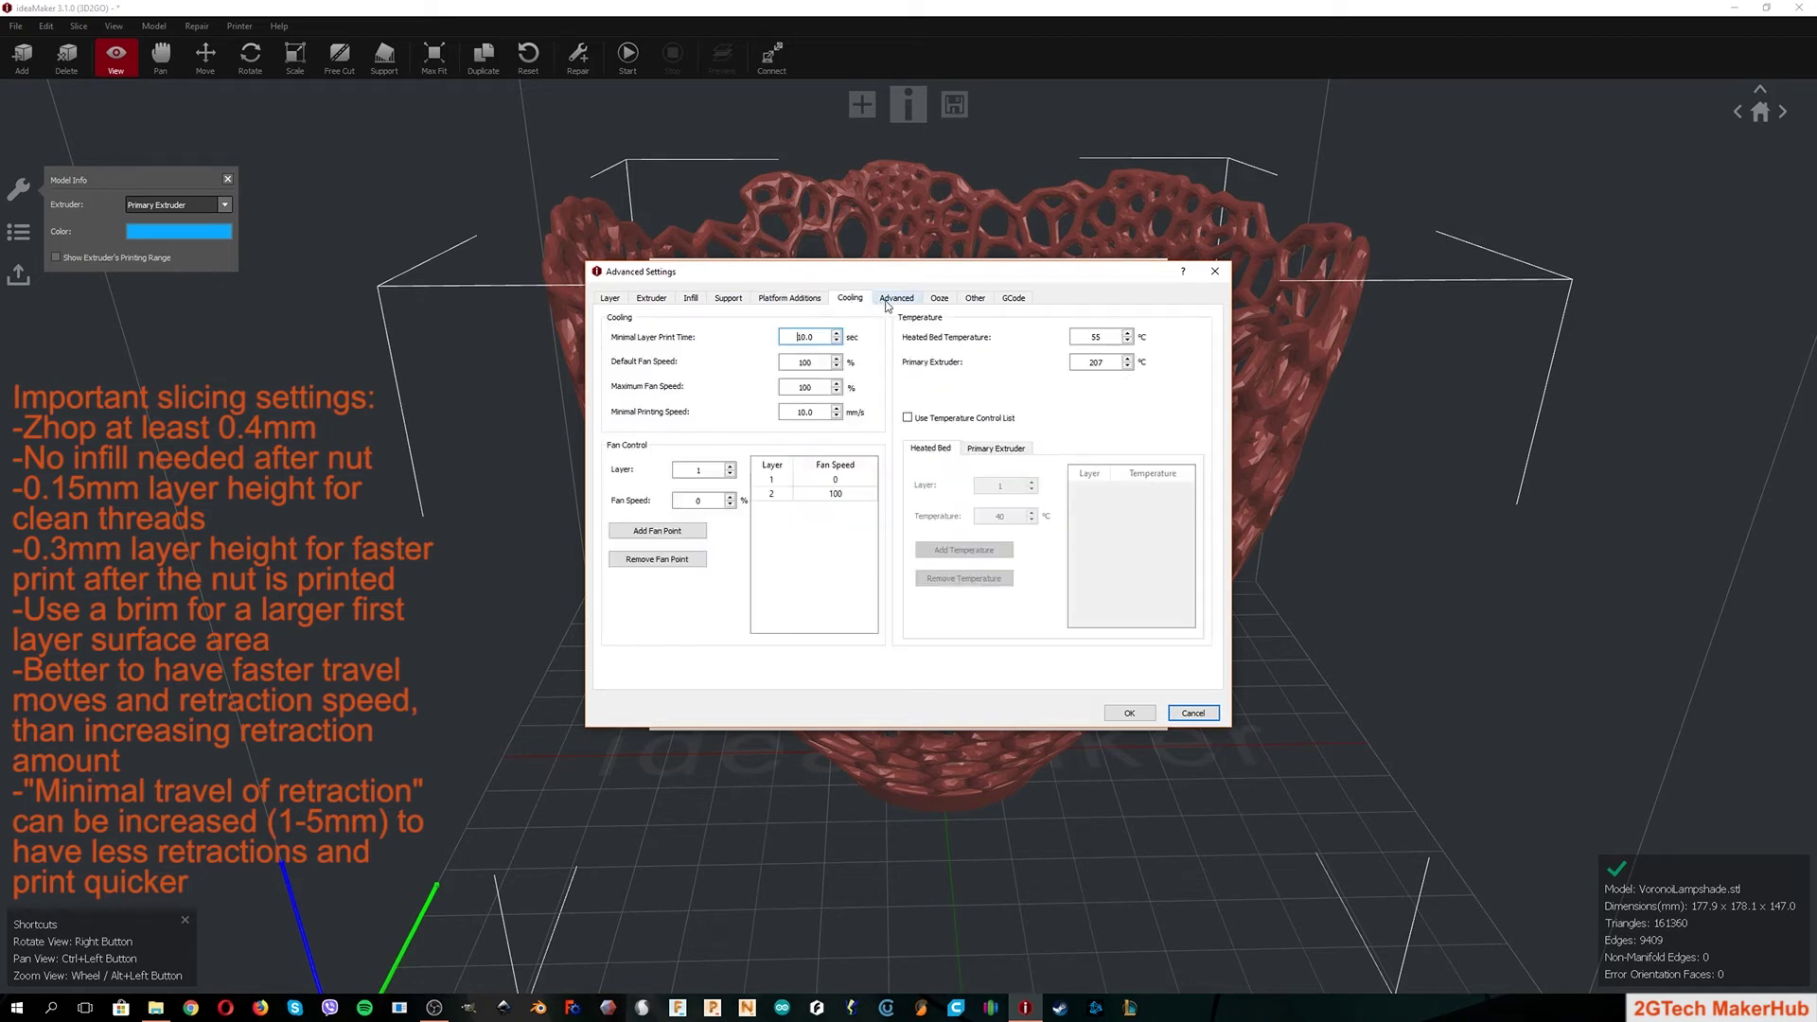
left_click(895, 299)
left_click(974, 299)
left_click(937, 299)
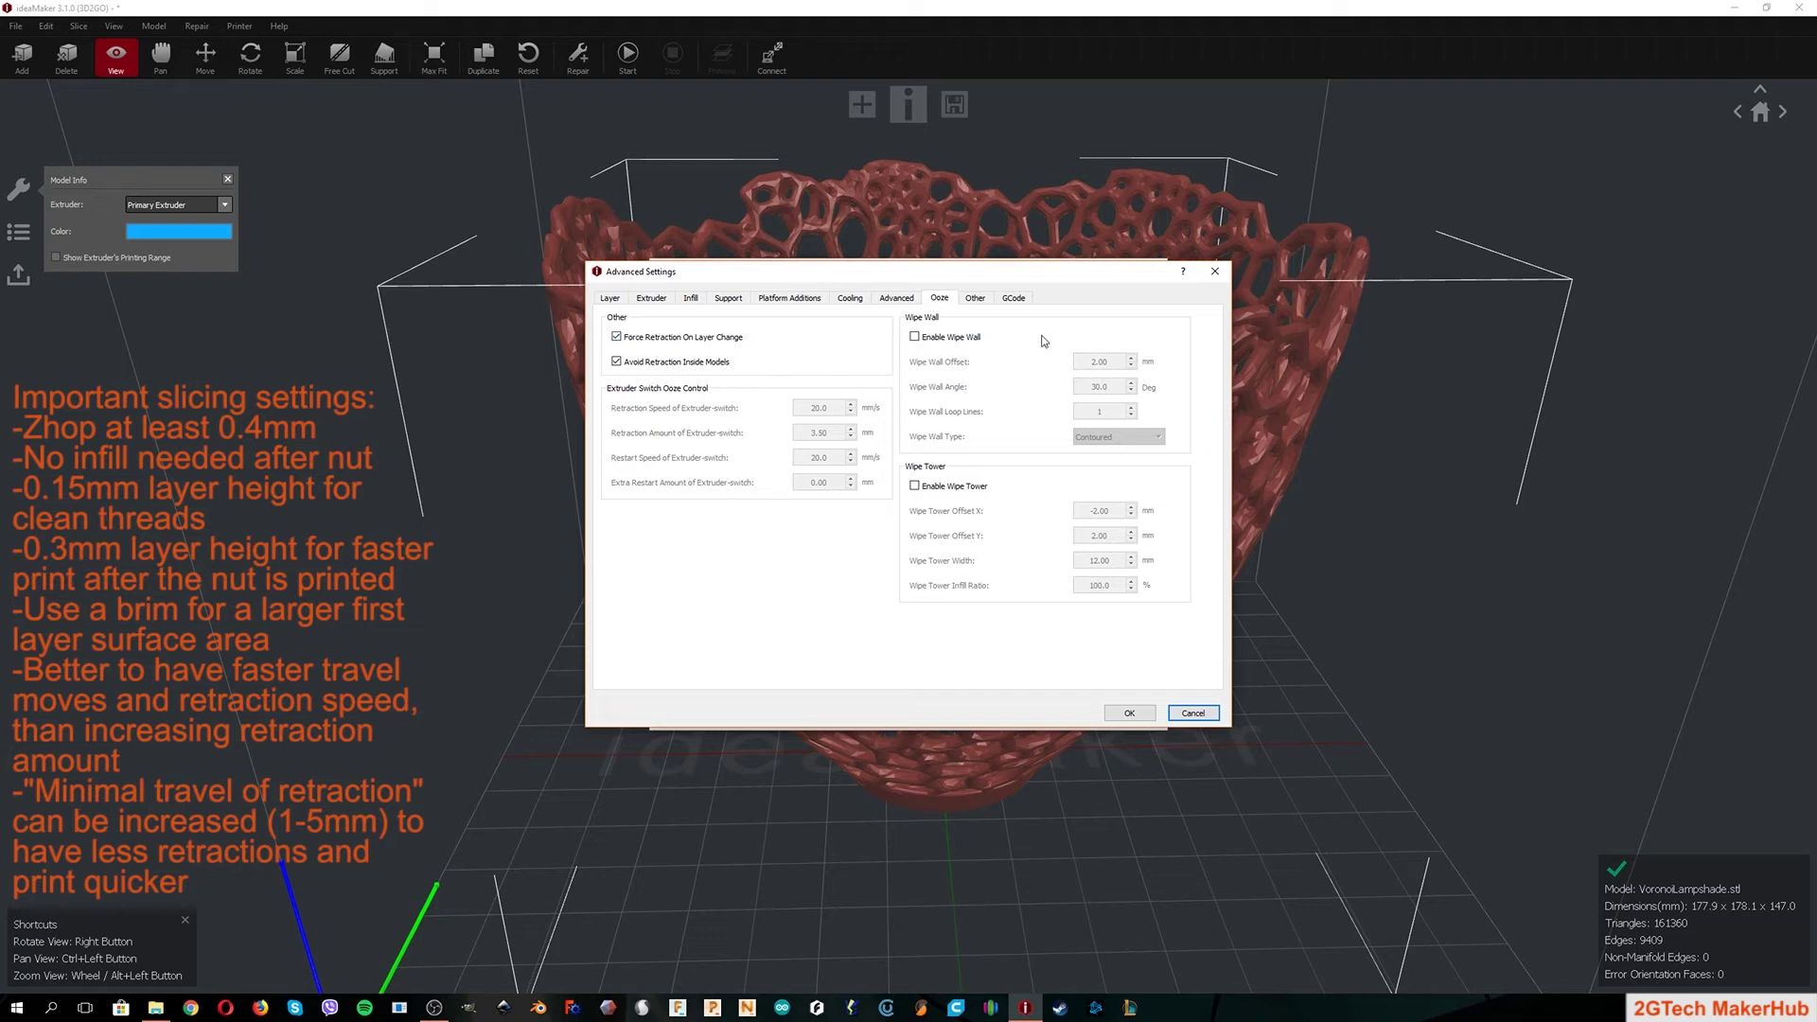
left_click(981, 301)
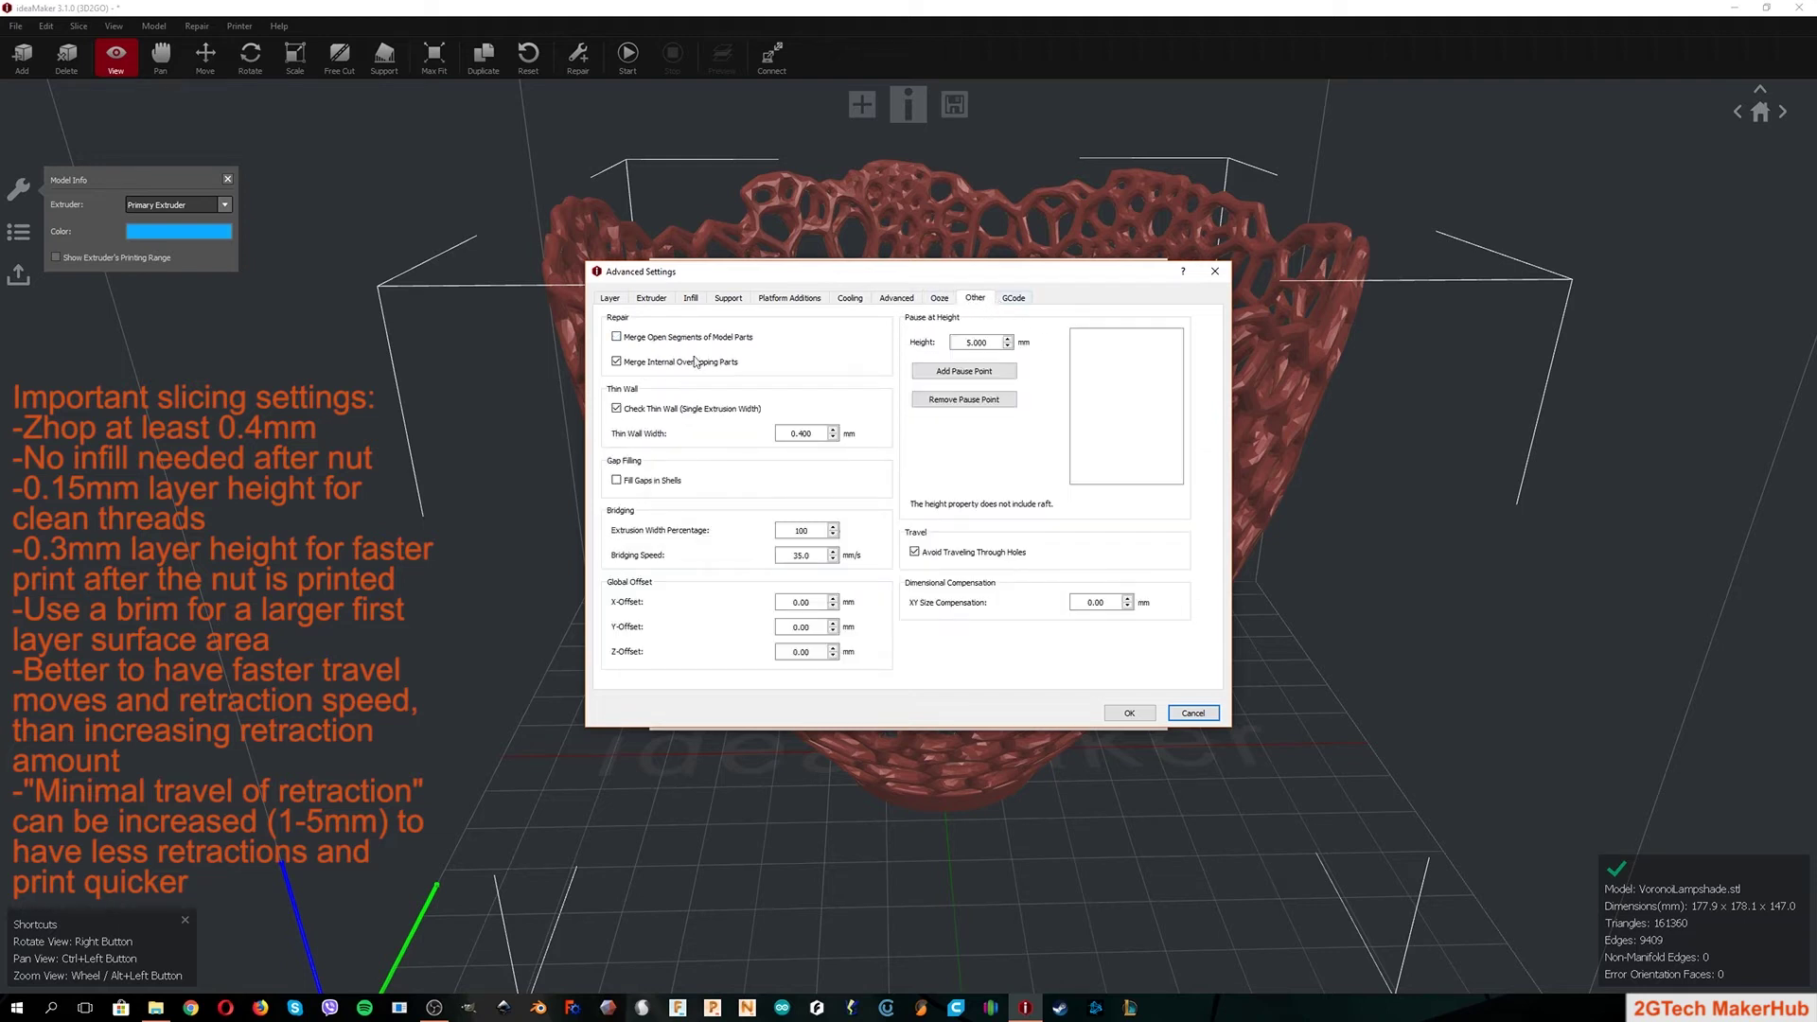
Step: Save the changes to the Normal 0.25mm template and slice the lampshade with it
left_click(1010, 299)
left_click(1128, 709)
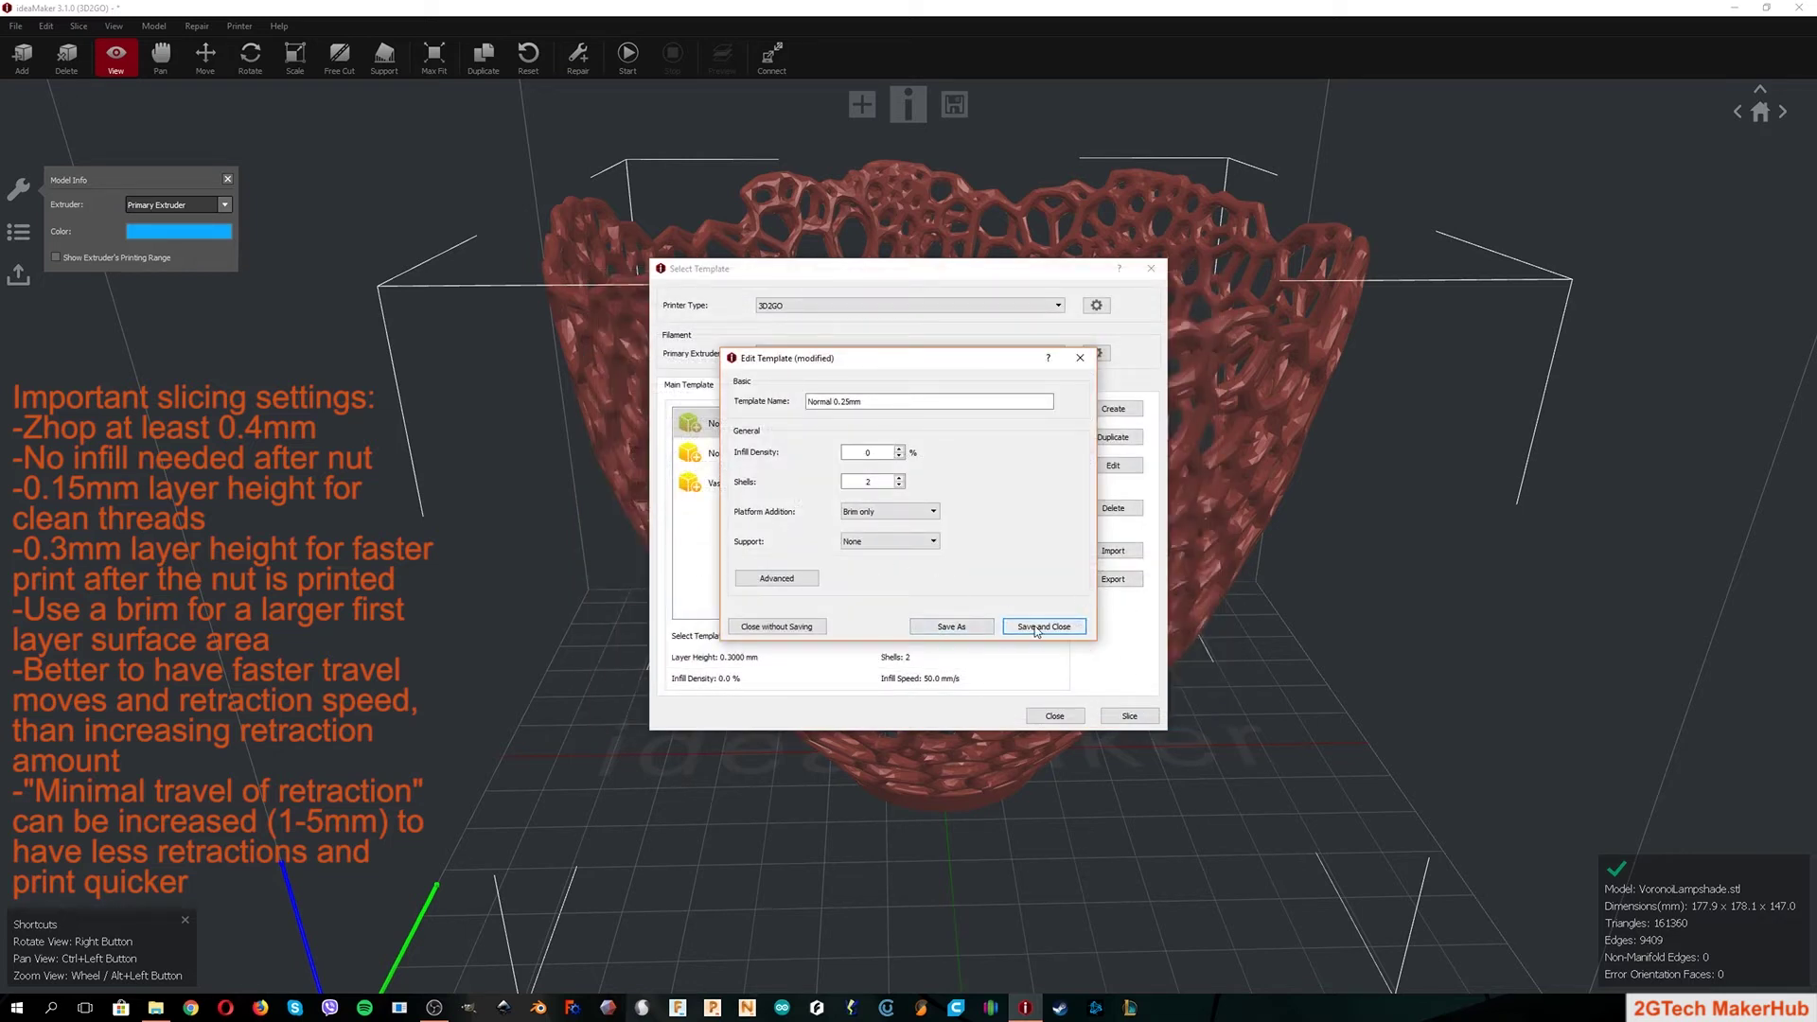
left_click(1038, 627)
left_click(1134, 716)
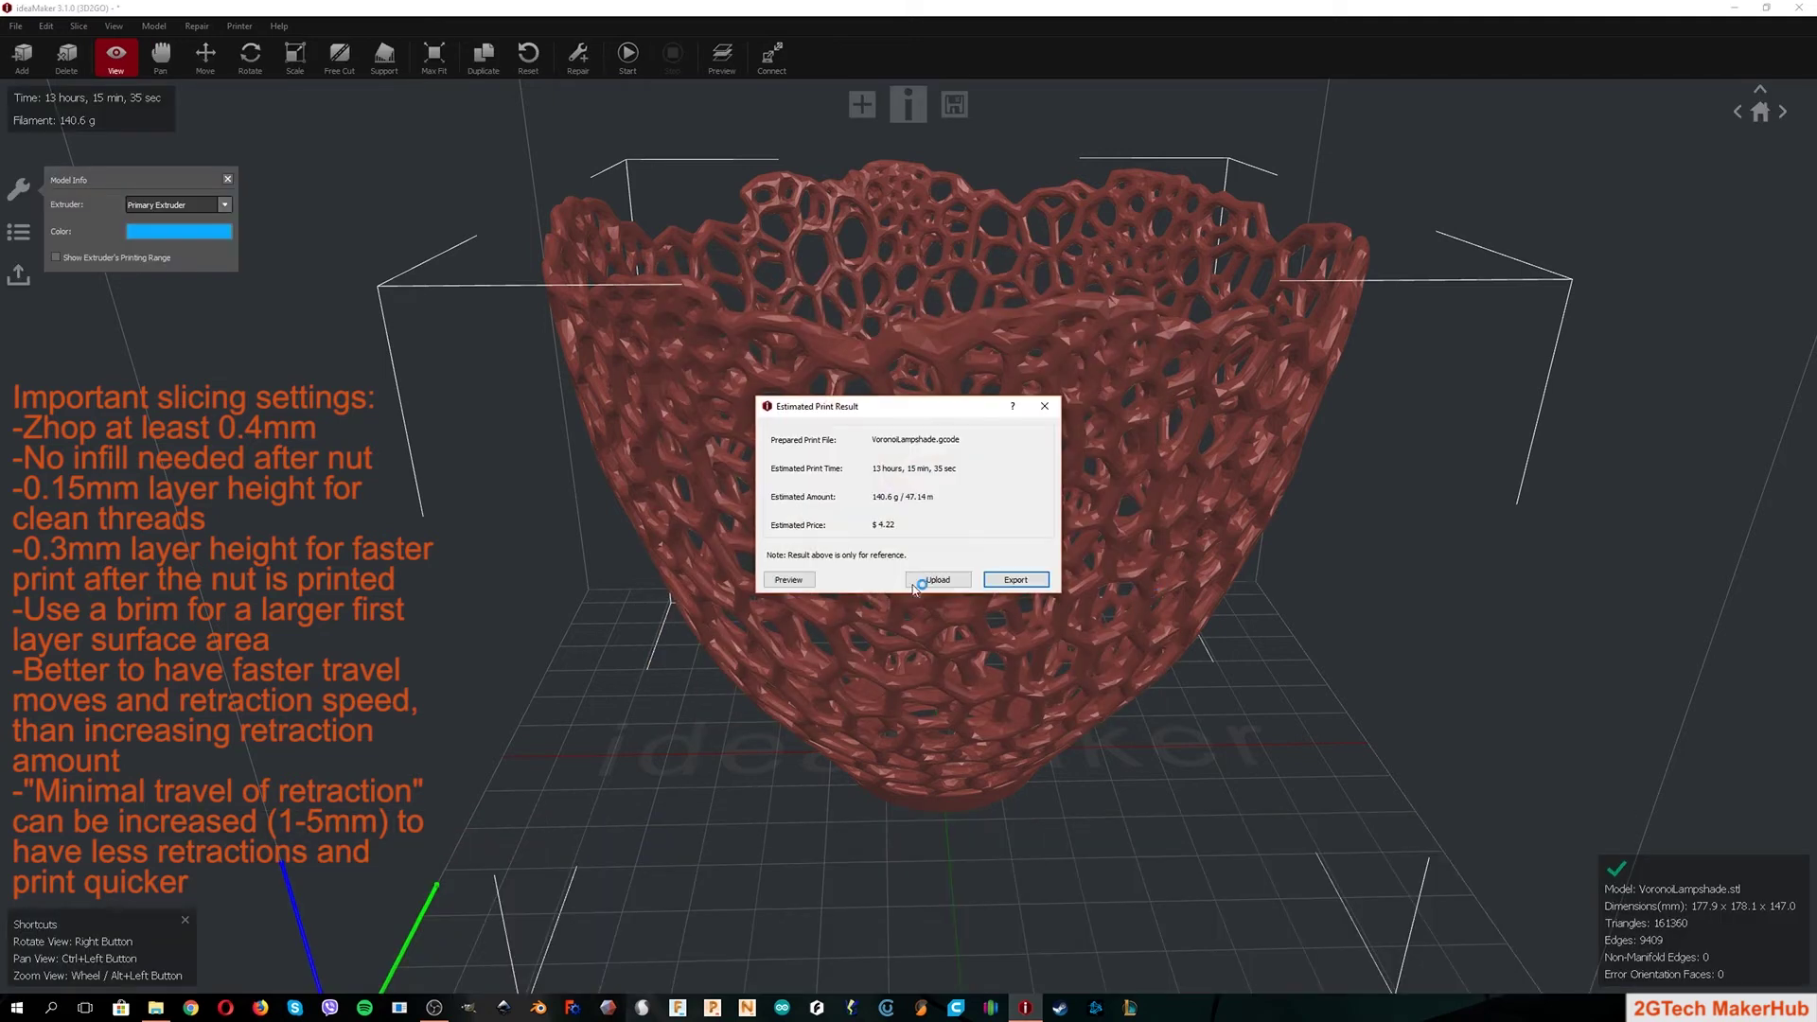
Step: Preview the sliced lampshade colored by structure, examine its layers, and close the preview and print estimate
left_click(788, 581)
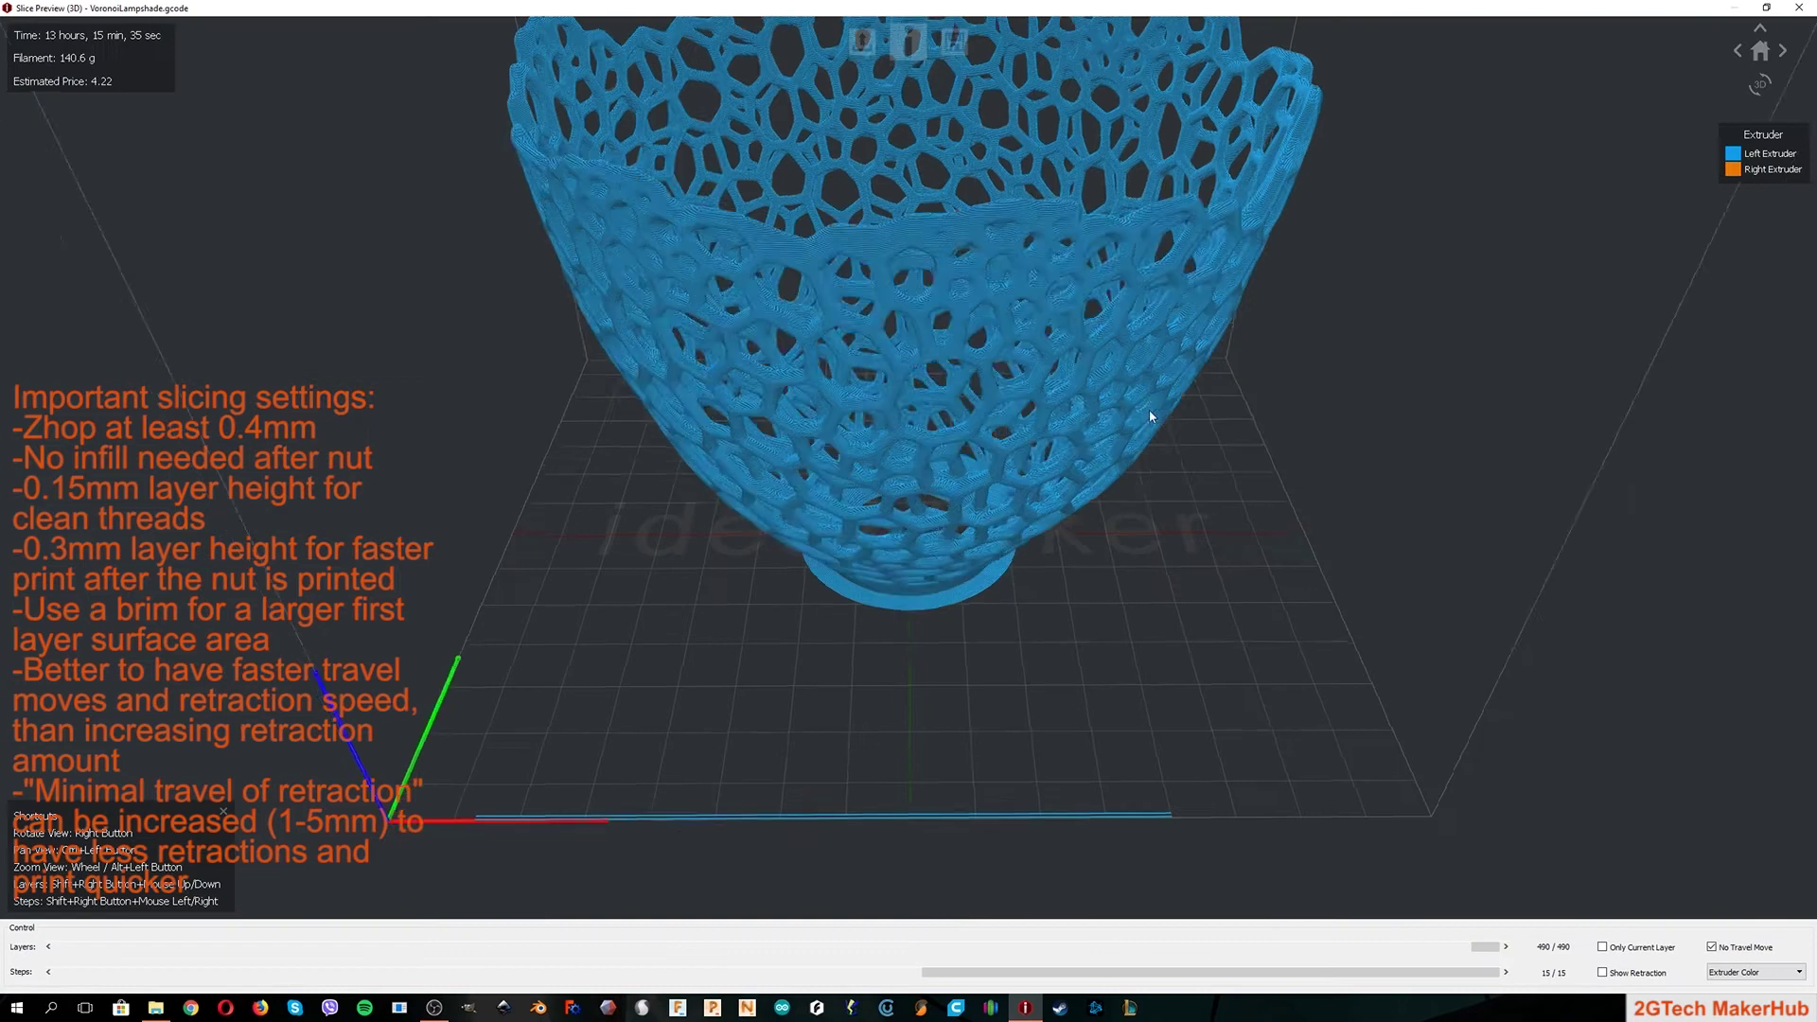
left_click_drag(1485, 947, 1580, 931)
left_click(1751, 972)
left_click(1742, 999)
scroll(1217, 782, "up", 5)
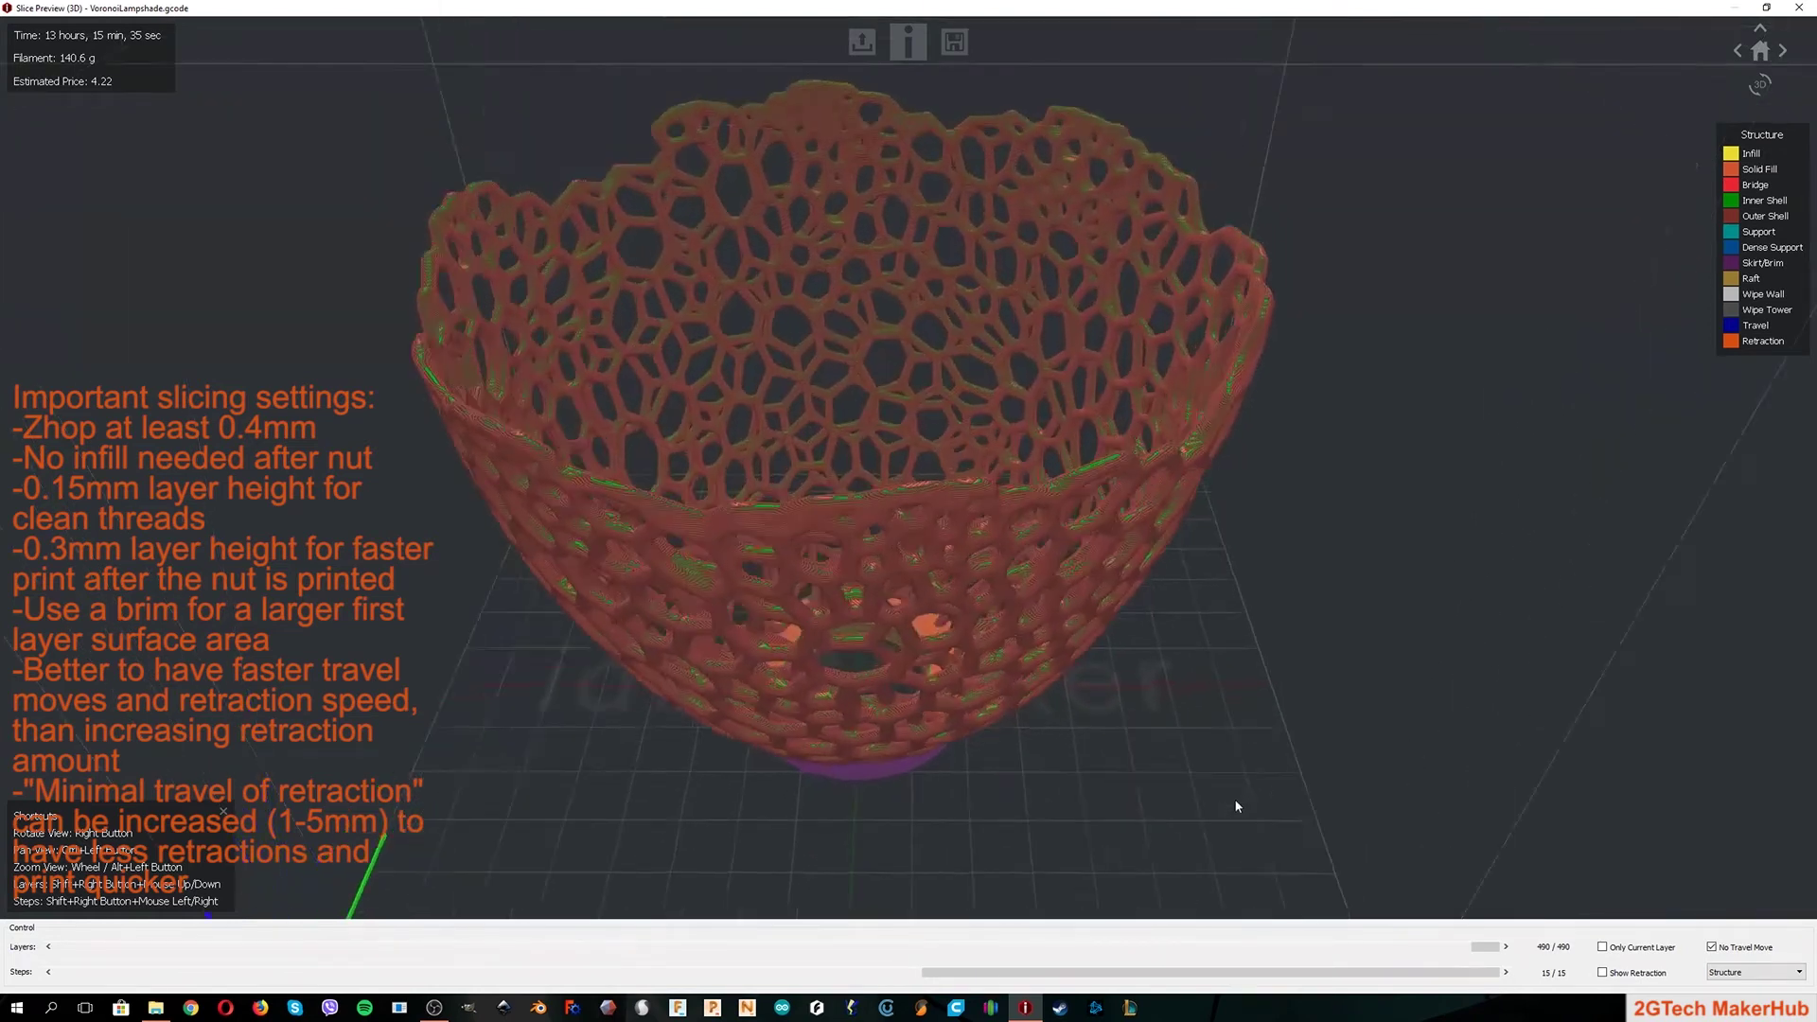
scroll(1233, 730, "down", 5)
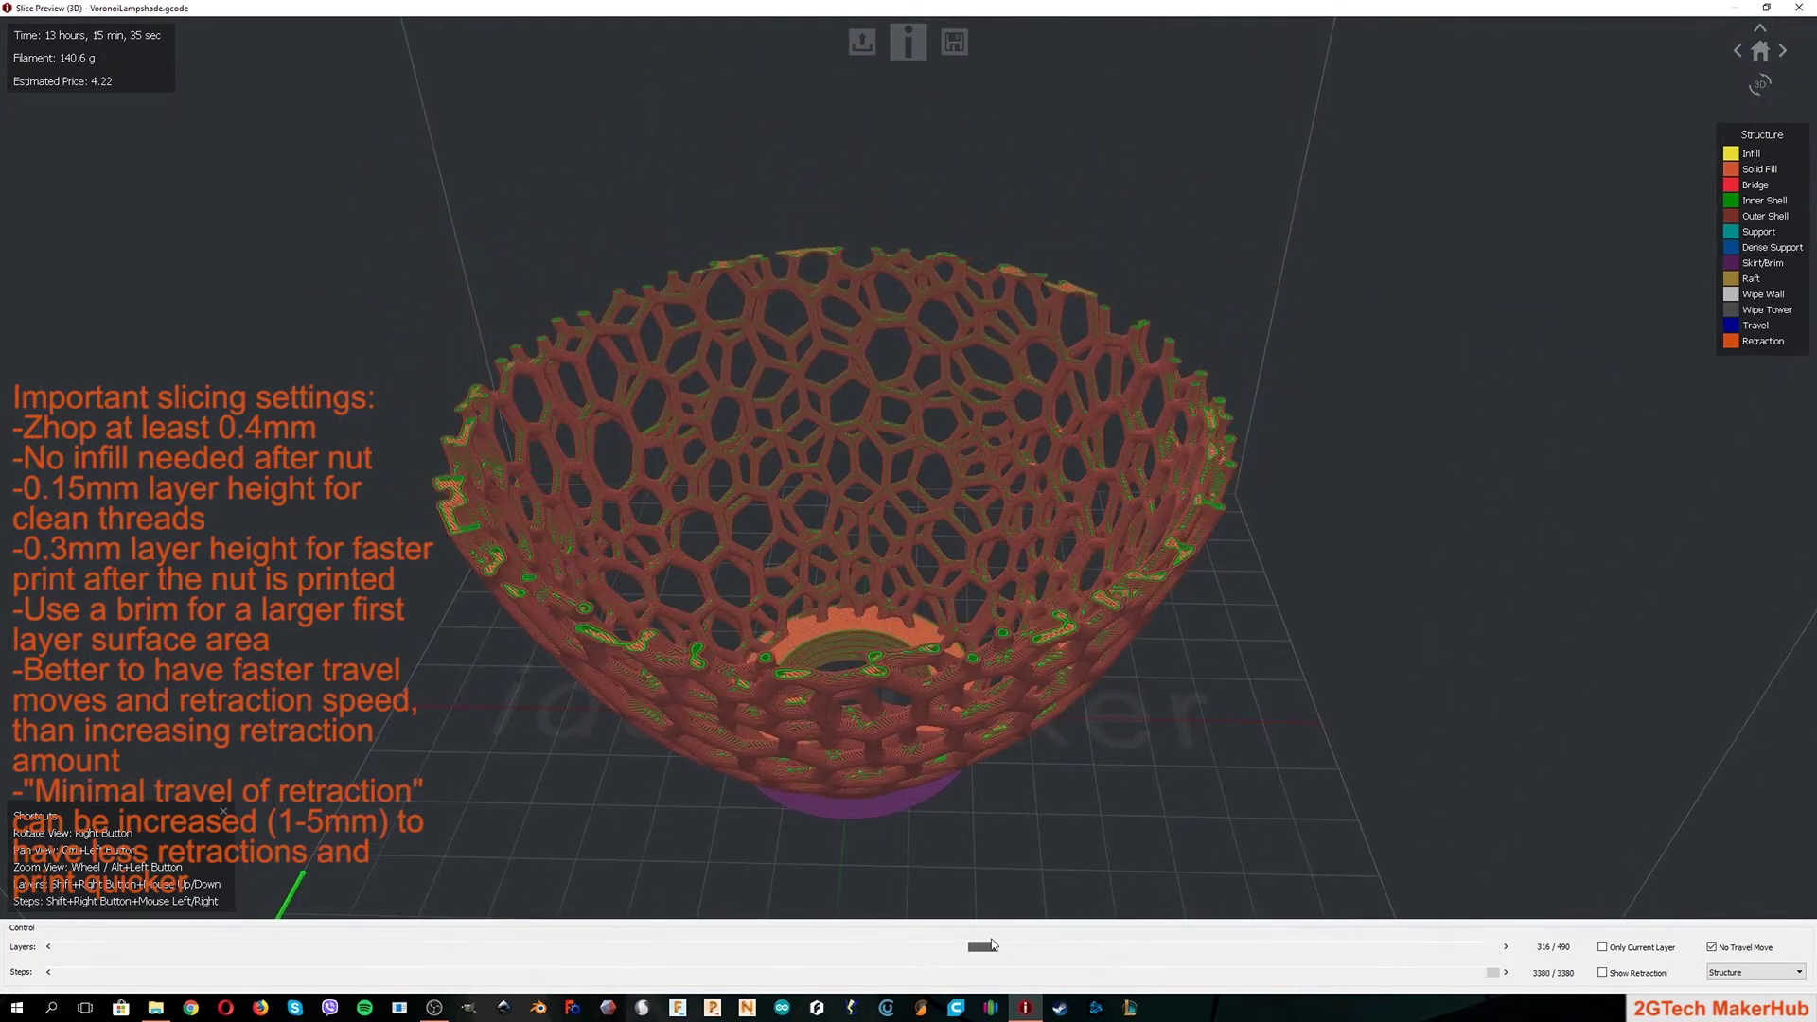
left_click(1799, 8)
left_click(1043, 406)
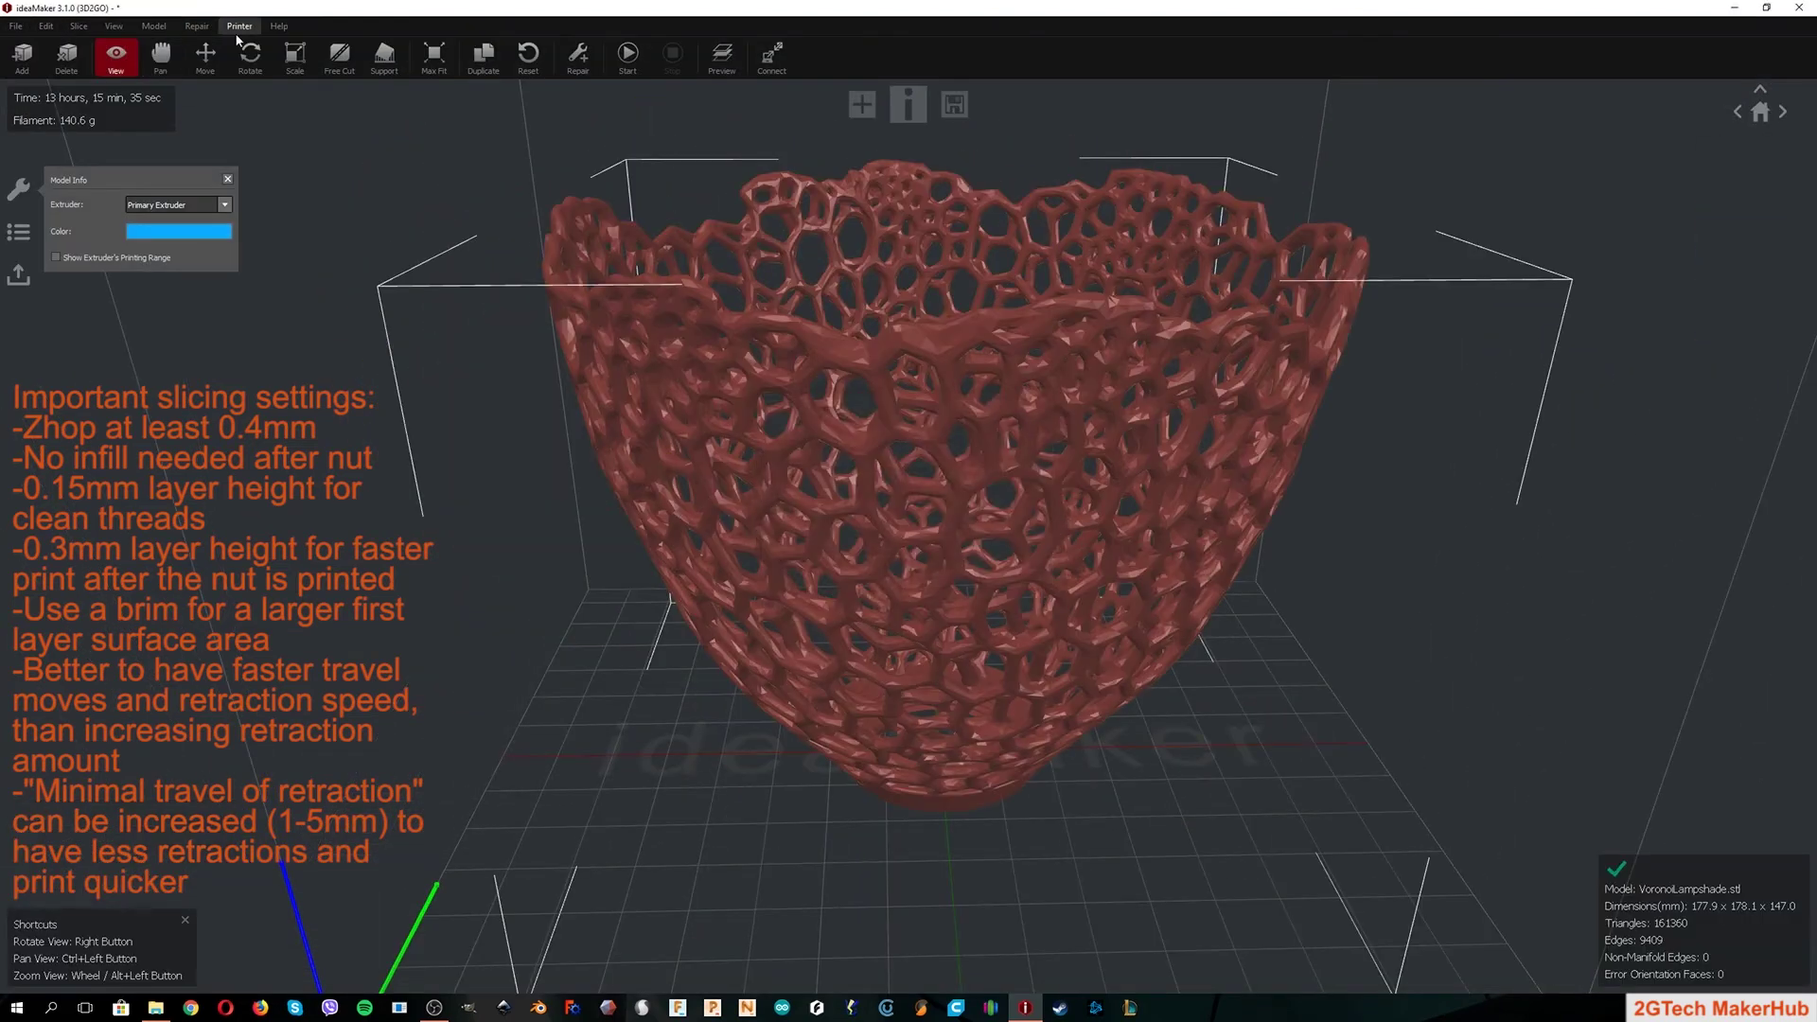
Step: Split the lampshade into separate part models and select the threaded nut ring
left_click(349, 66)
left_click(82, 327)
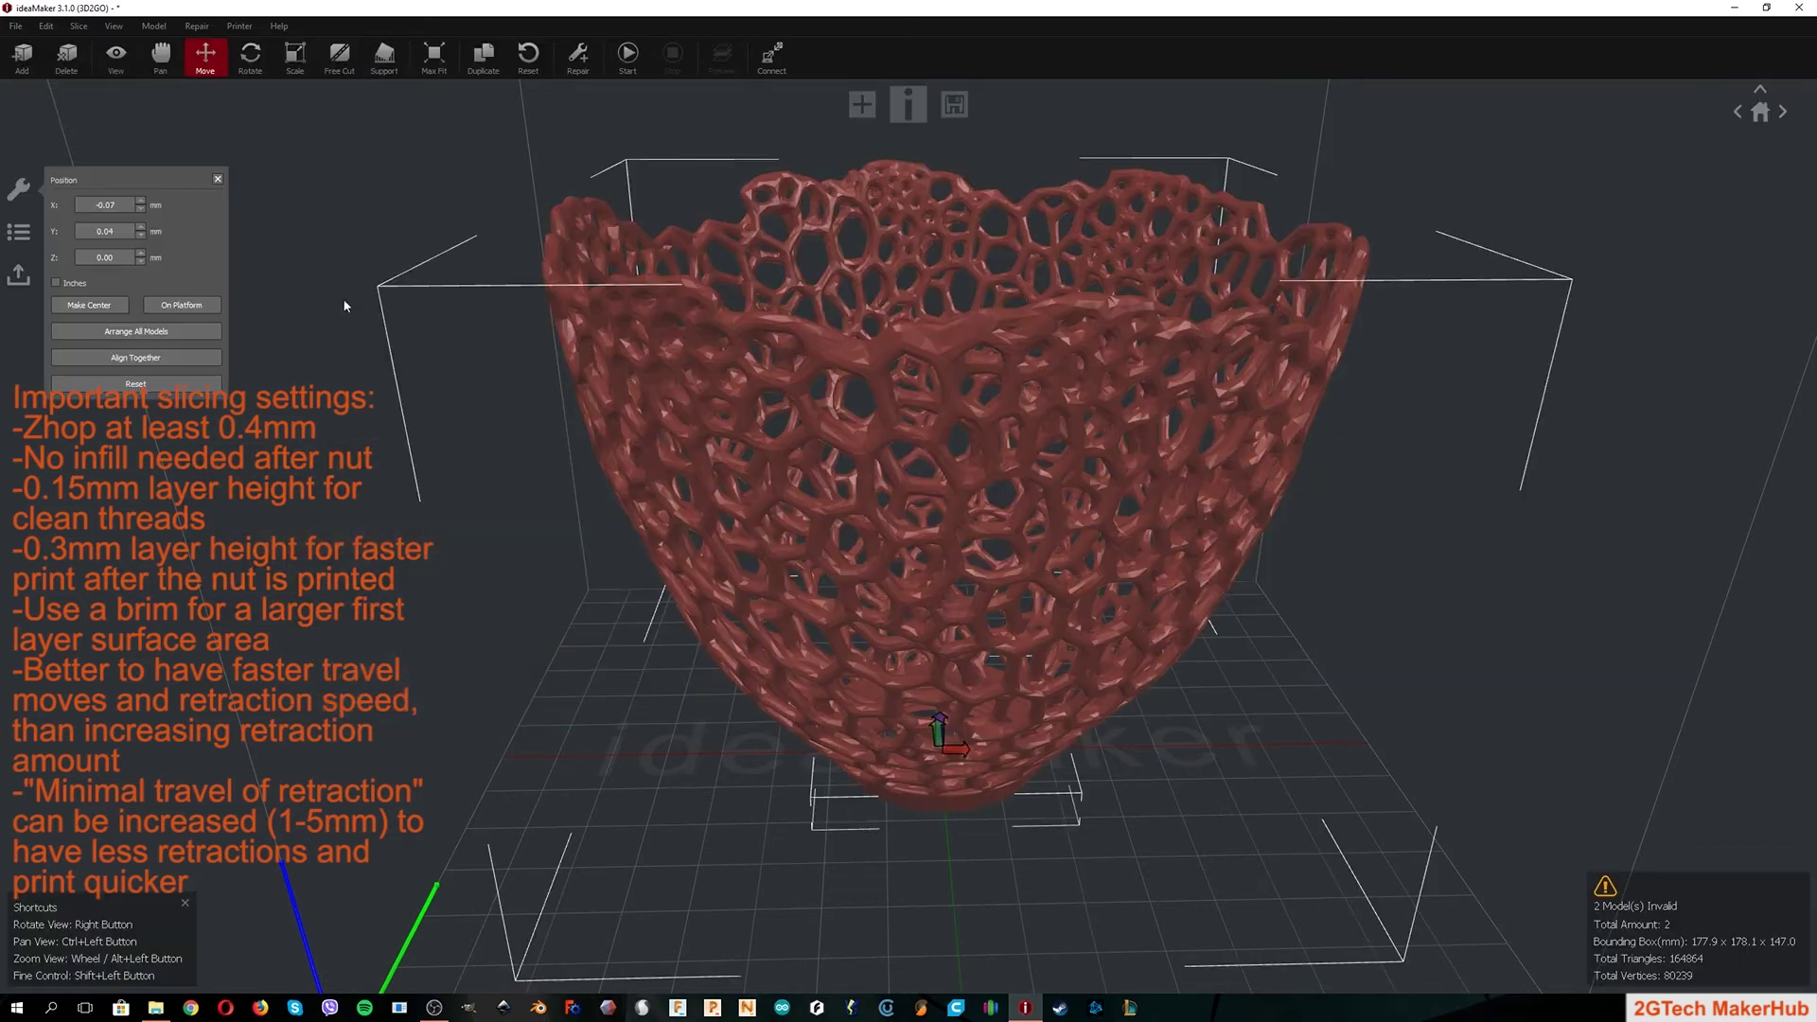
left_click(106, 72)
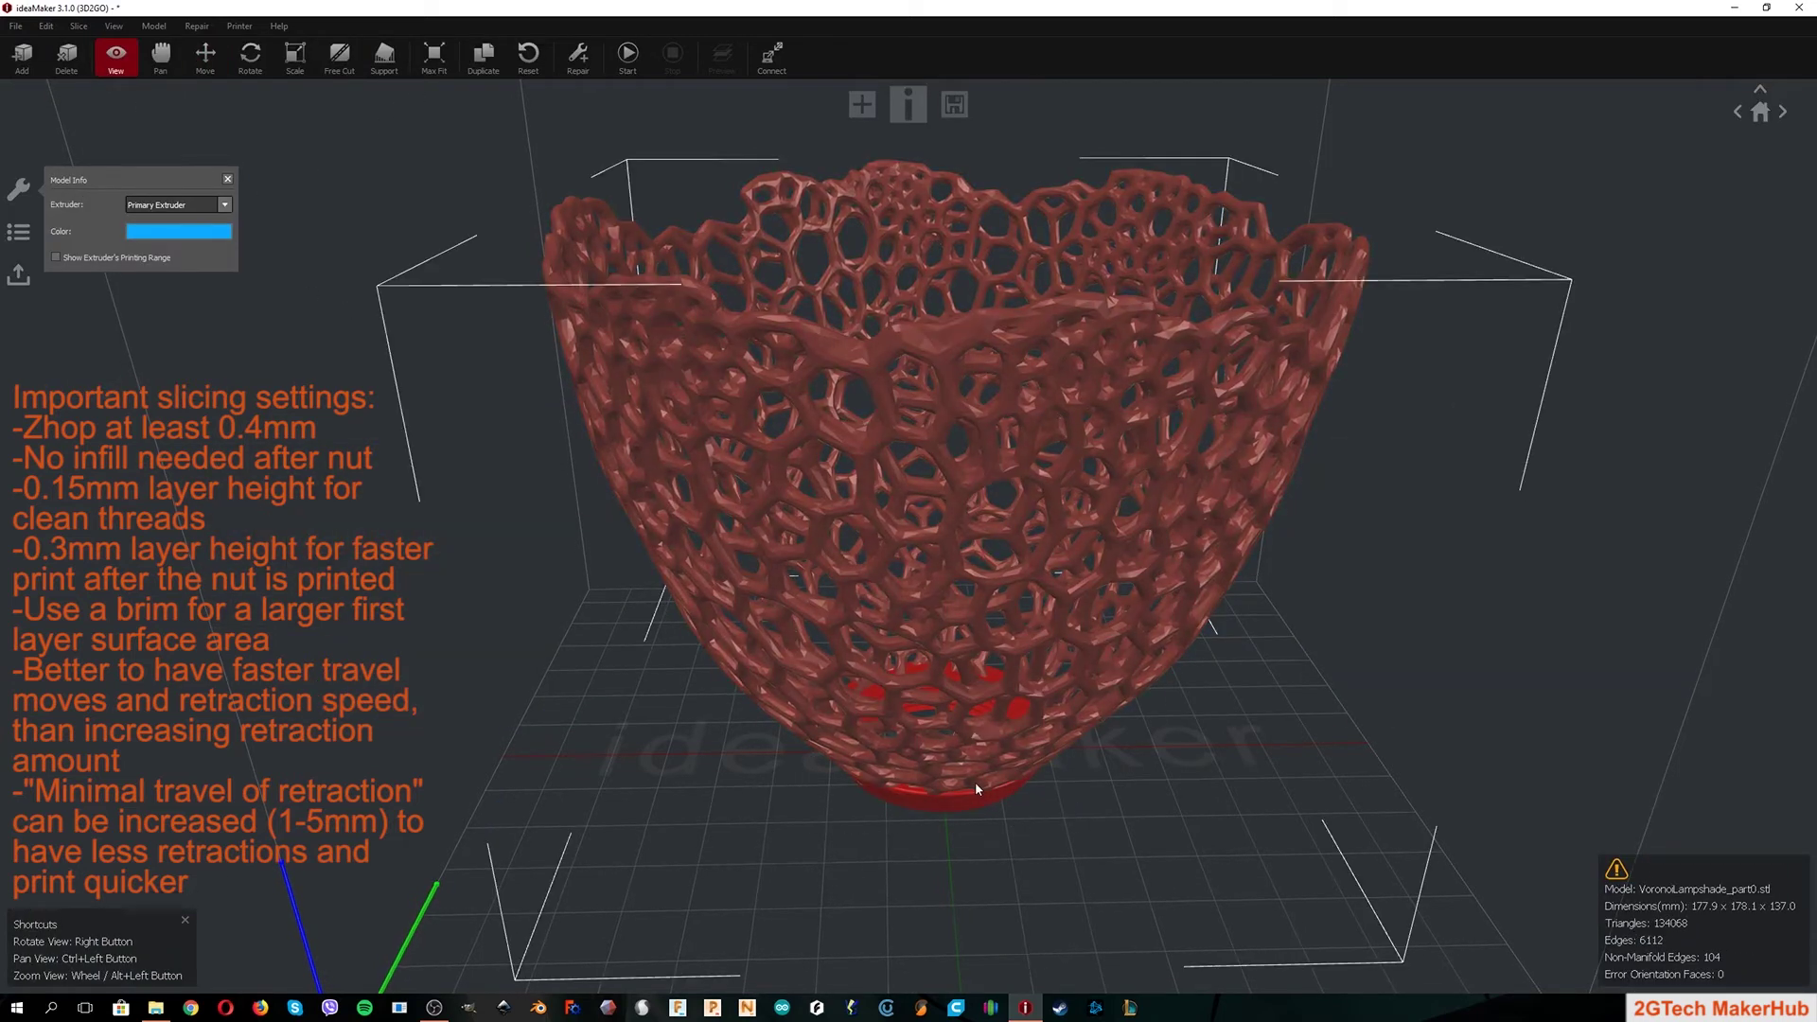
left_click(944, 756)
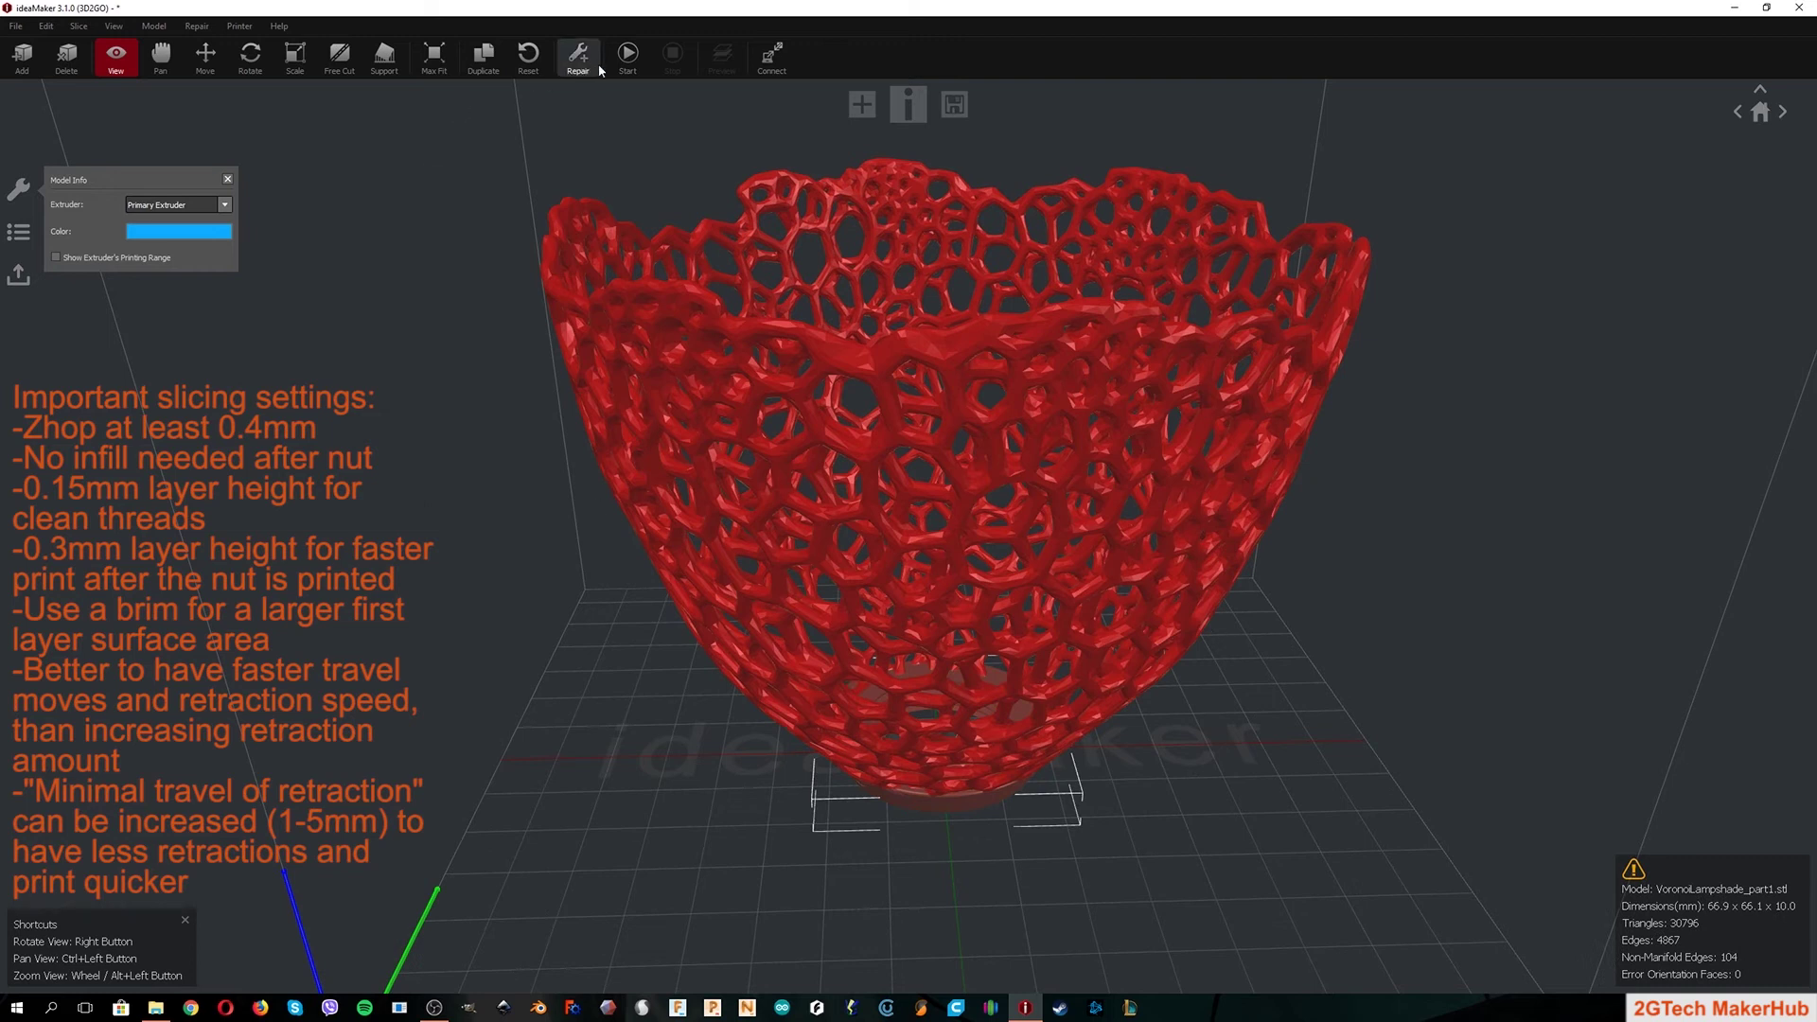
Step: Create the slicing setting group Setting Group 2 containing only VoronoiLampshade_part1.stl
left_click(628, 55)
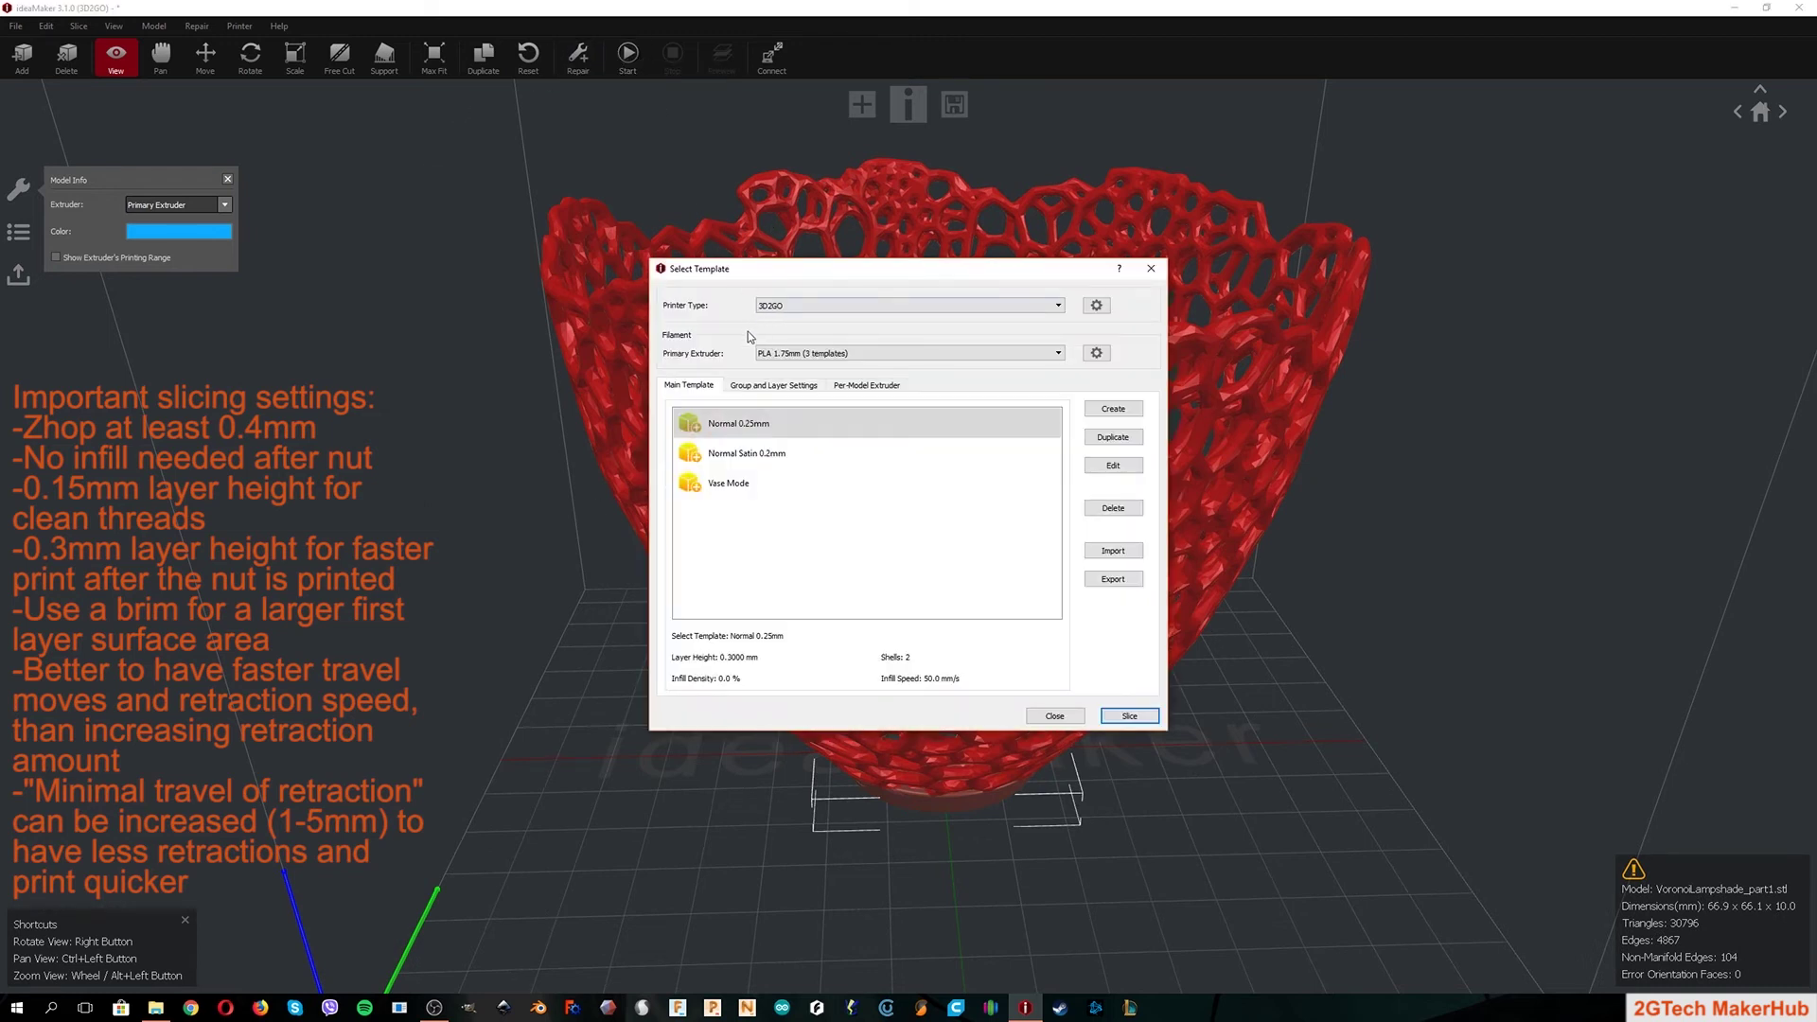
left_click(764, 386)
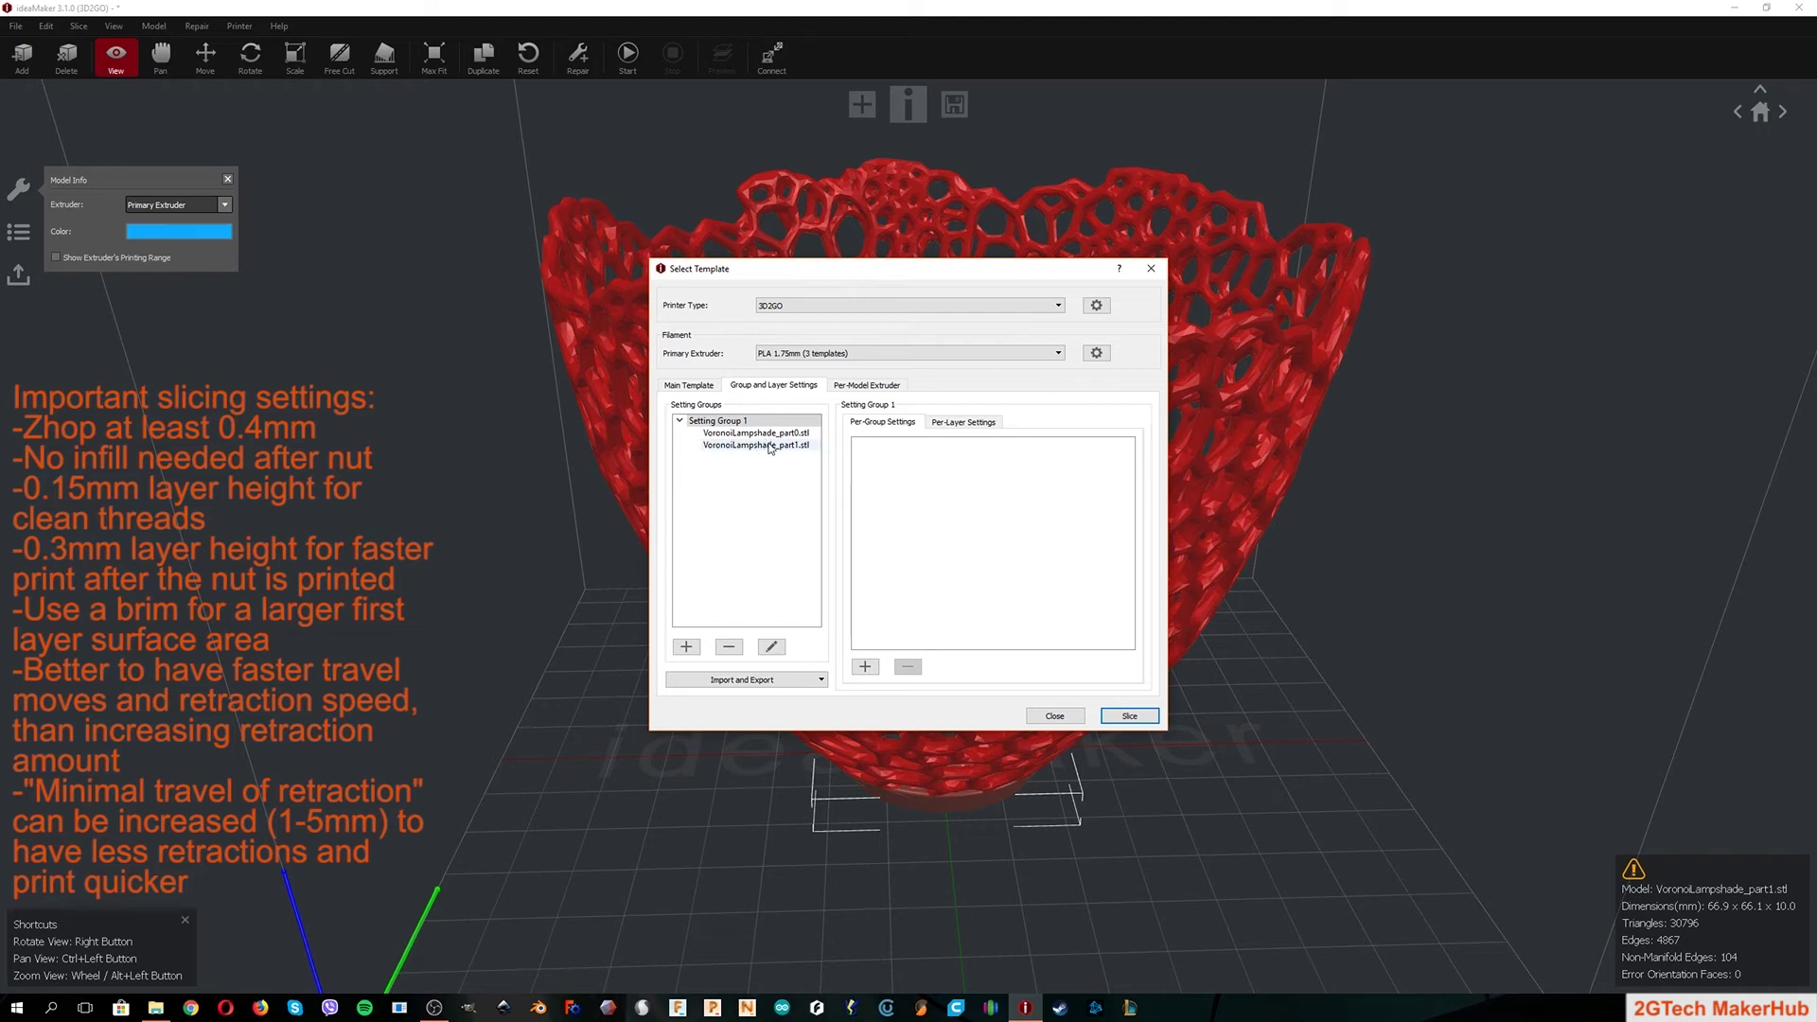
left_click(687, 648)
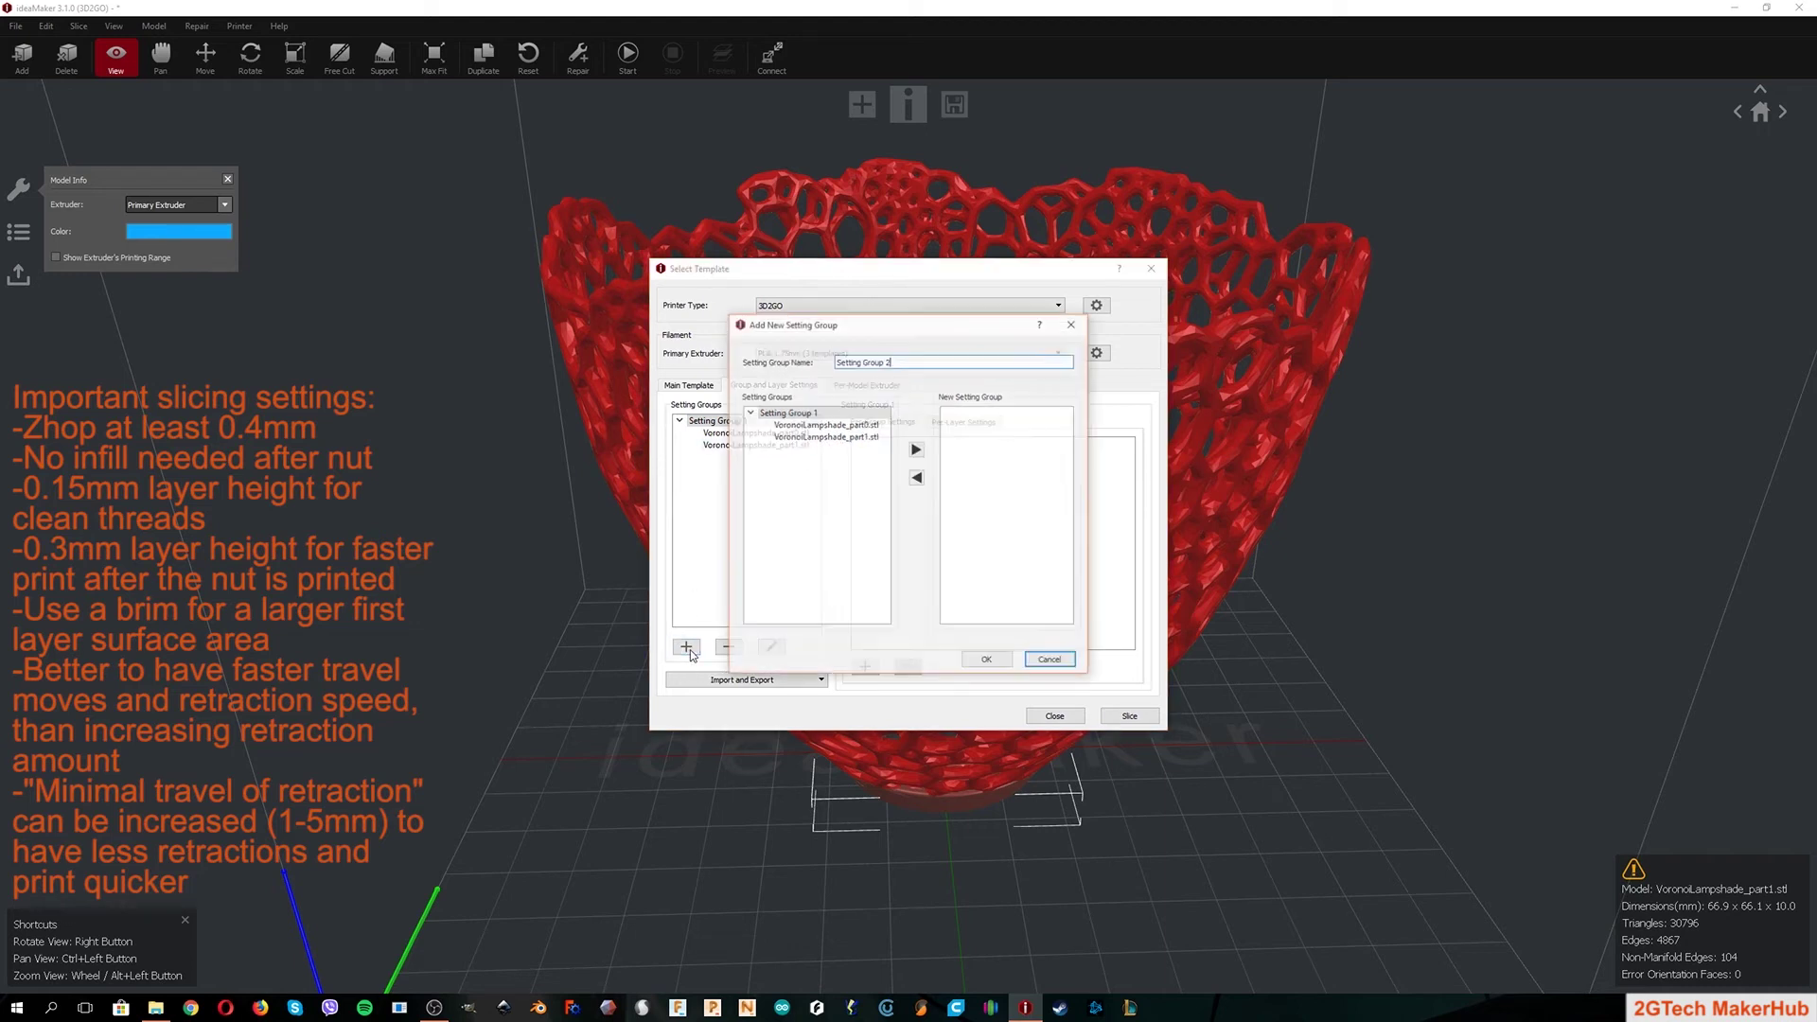
left_click(846, 439)
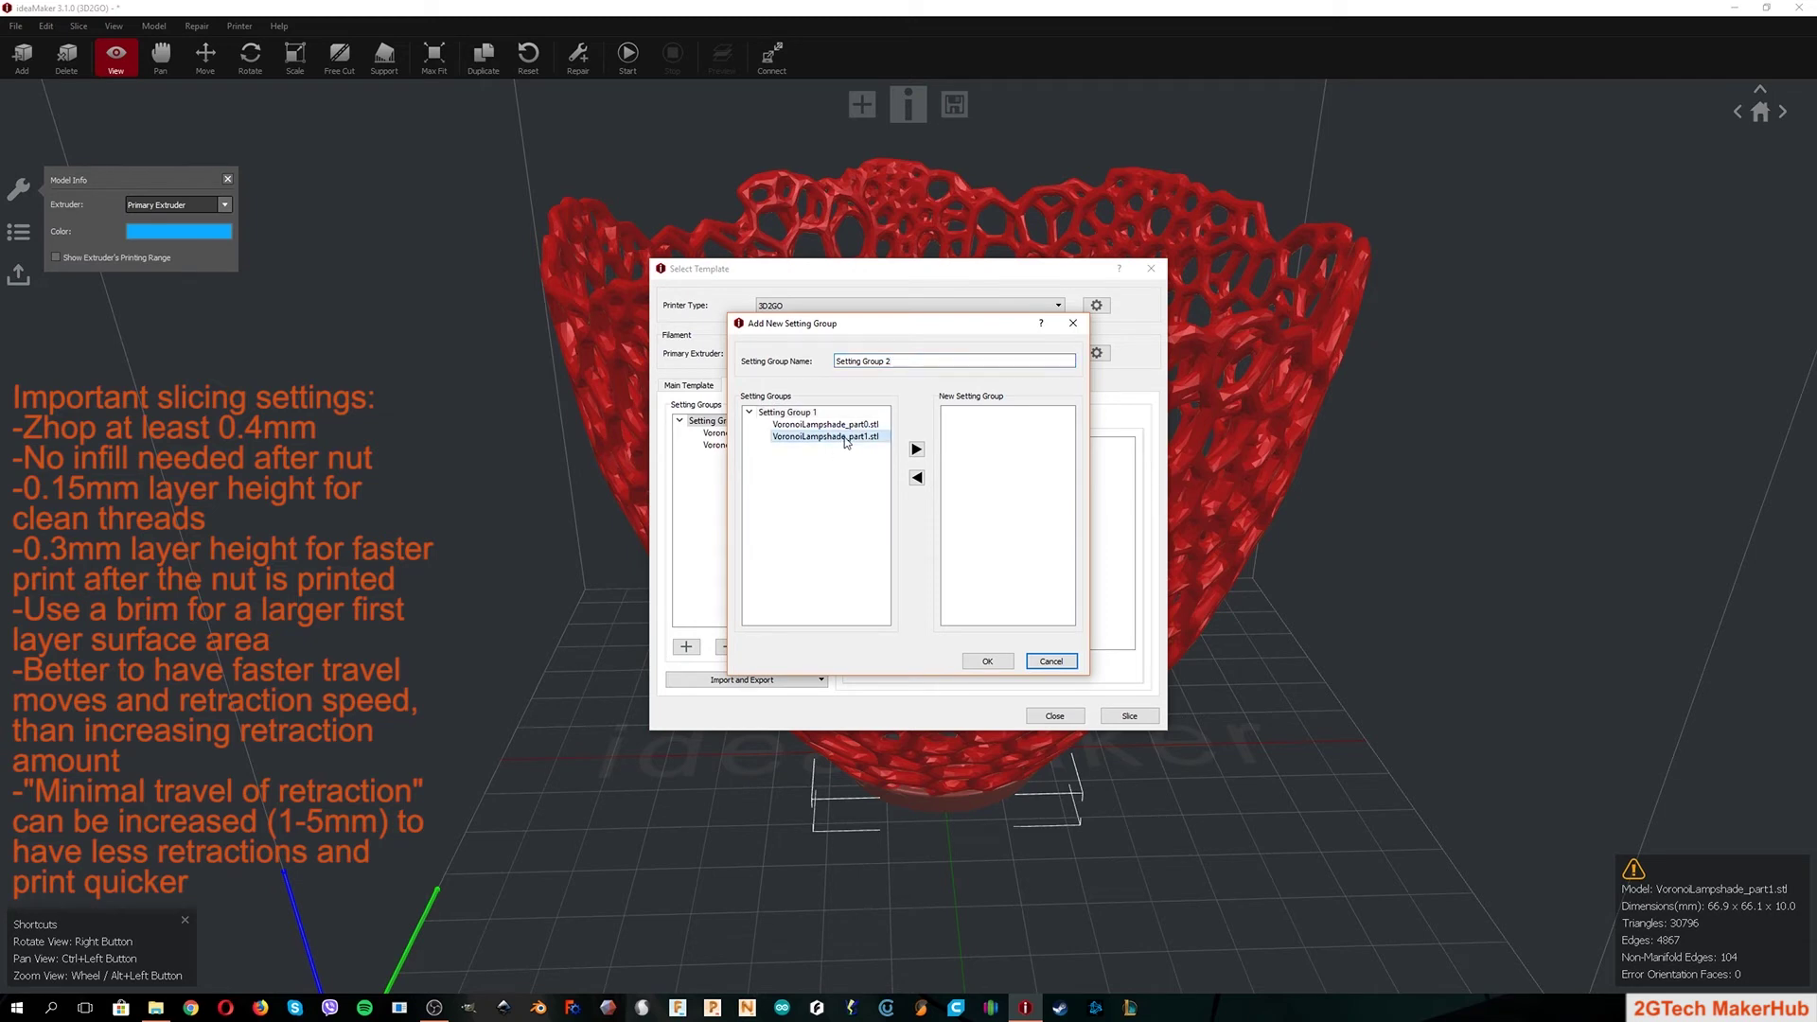
left_click(916, 451)
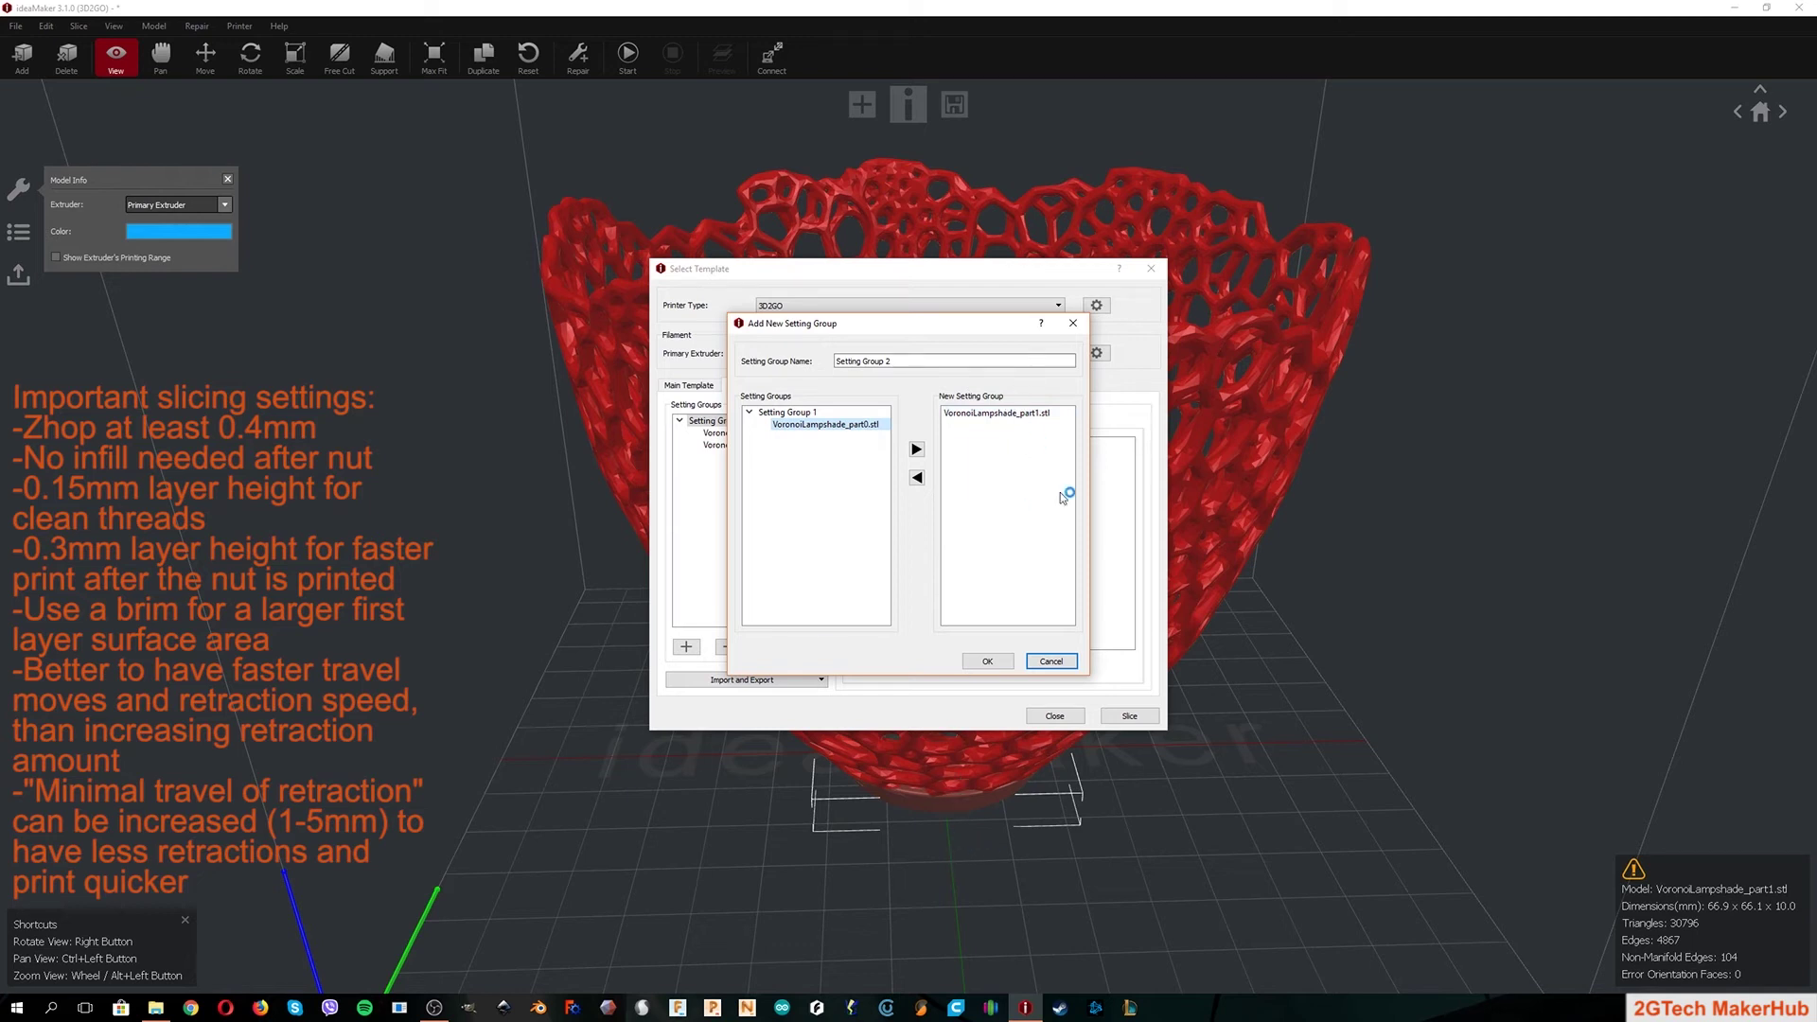
left_click(986, 662)
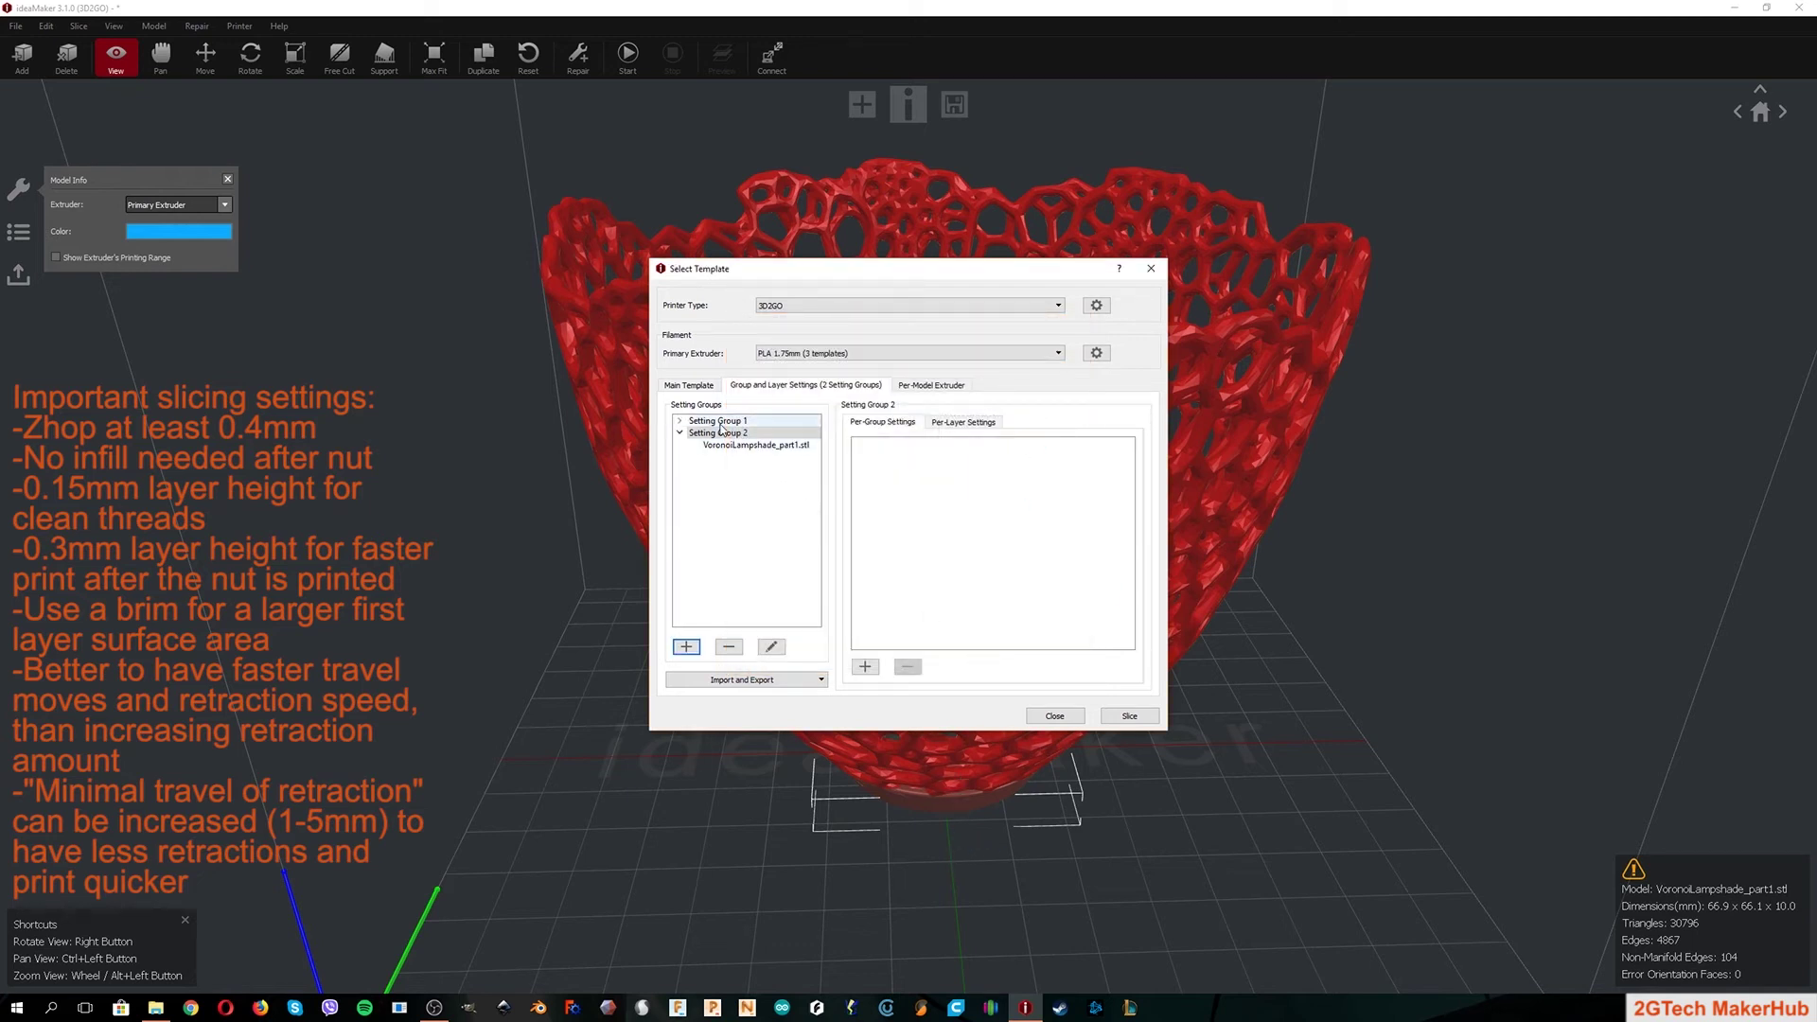
Step: Add Layer Height, First Layer Height, Infill Density and Infill Pattern Type as per-group settings for Setting Group 2
left_click(747, 445)
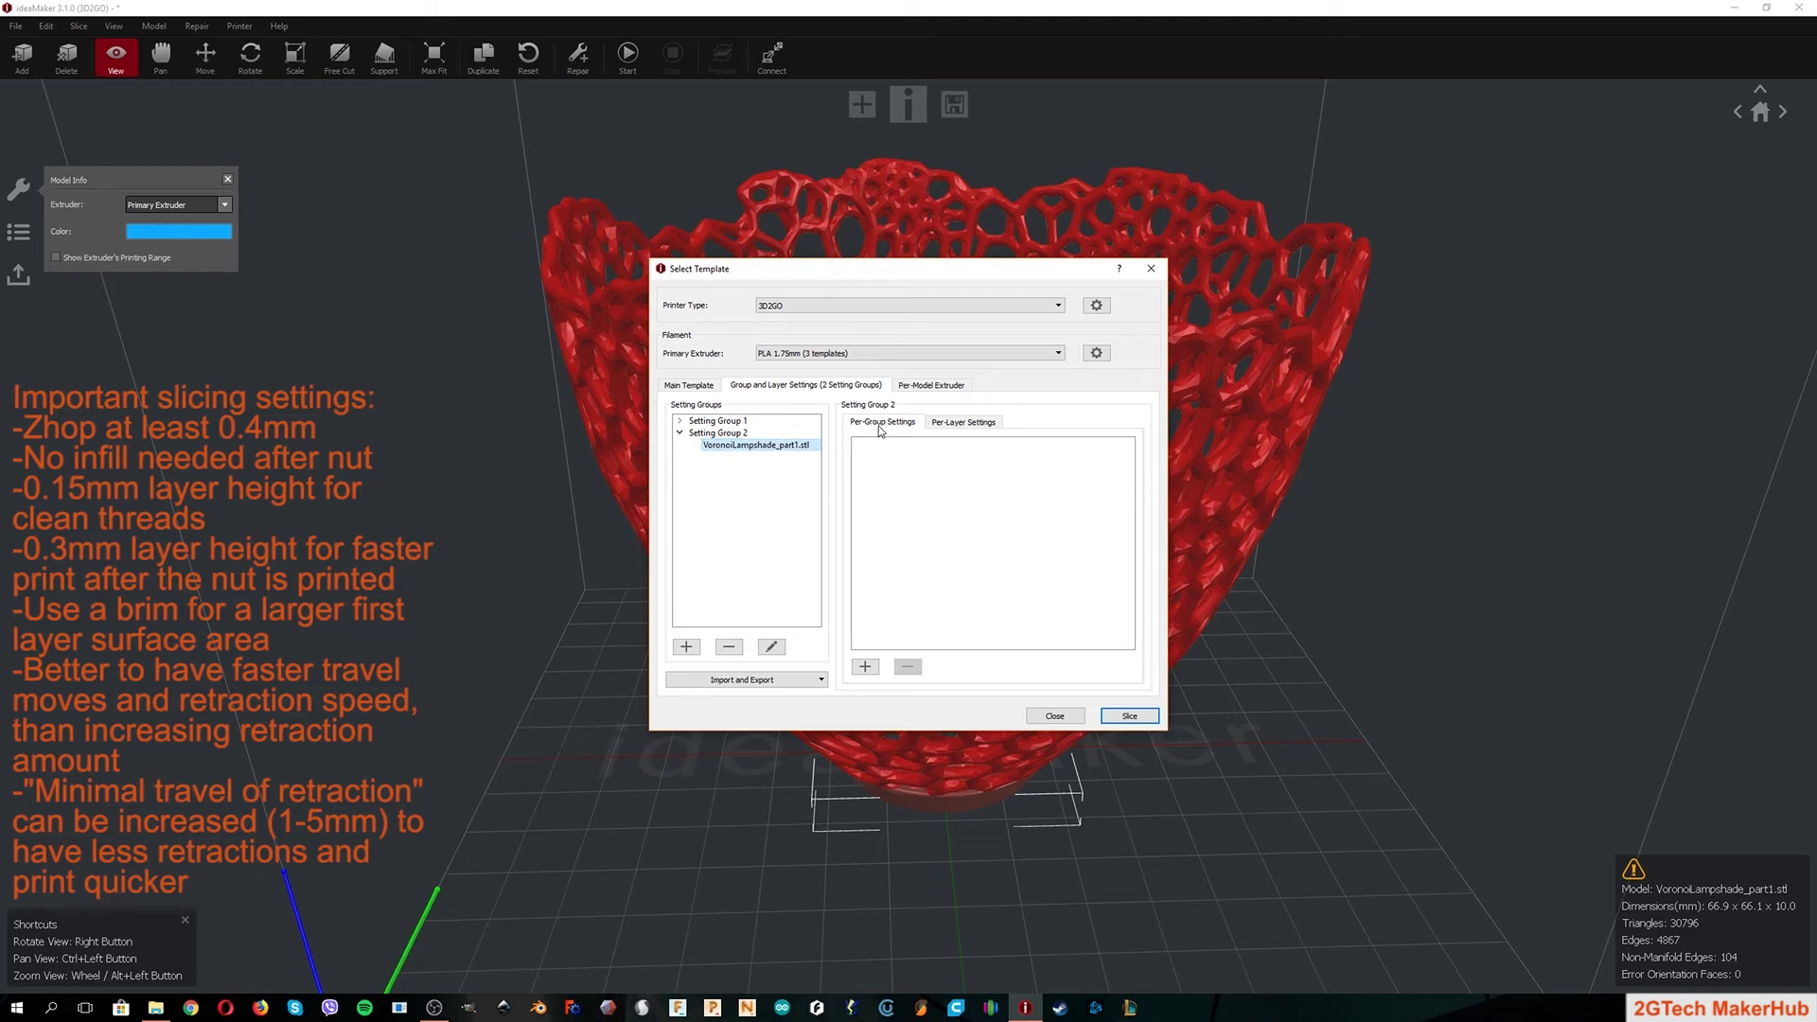
left_click(864, 668)
left_click(792, 405)
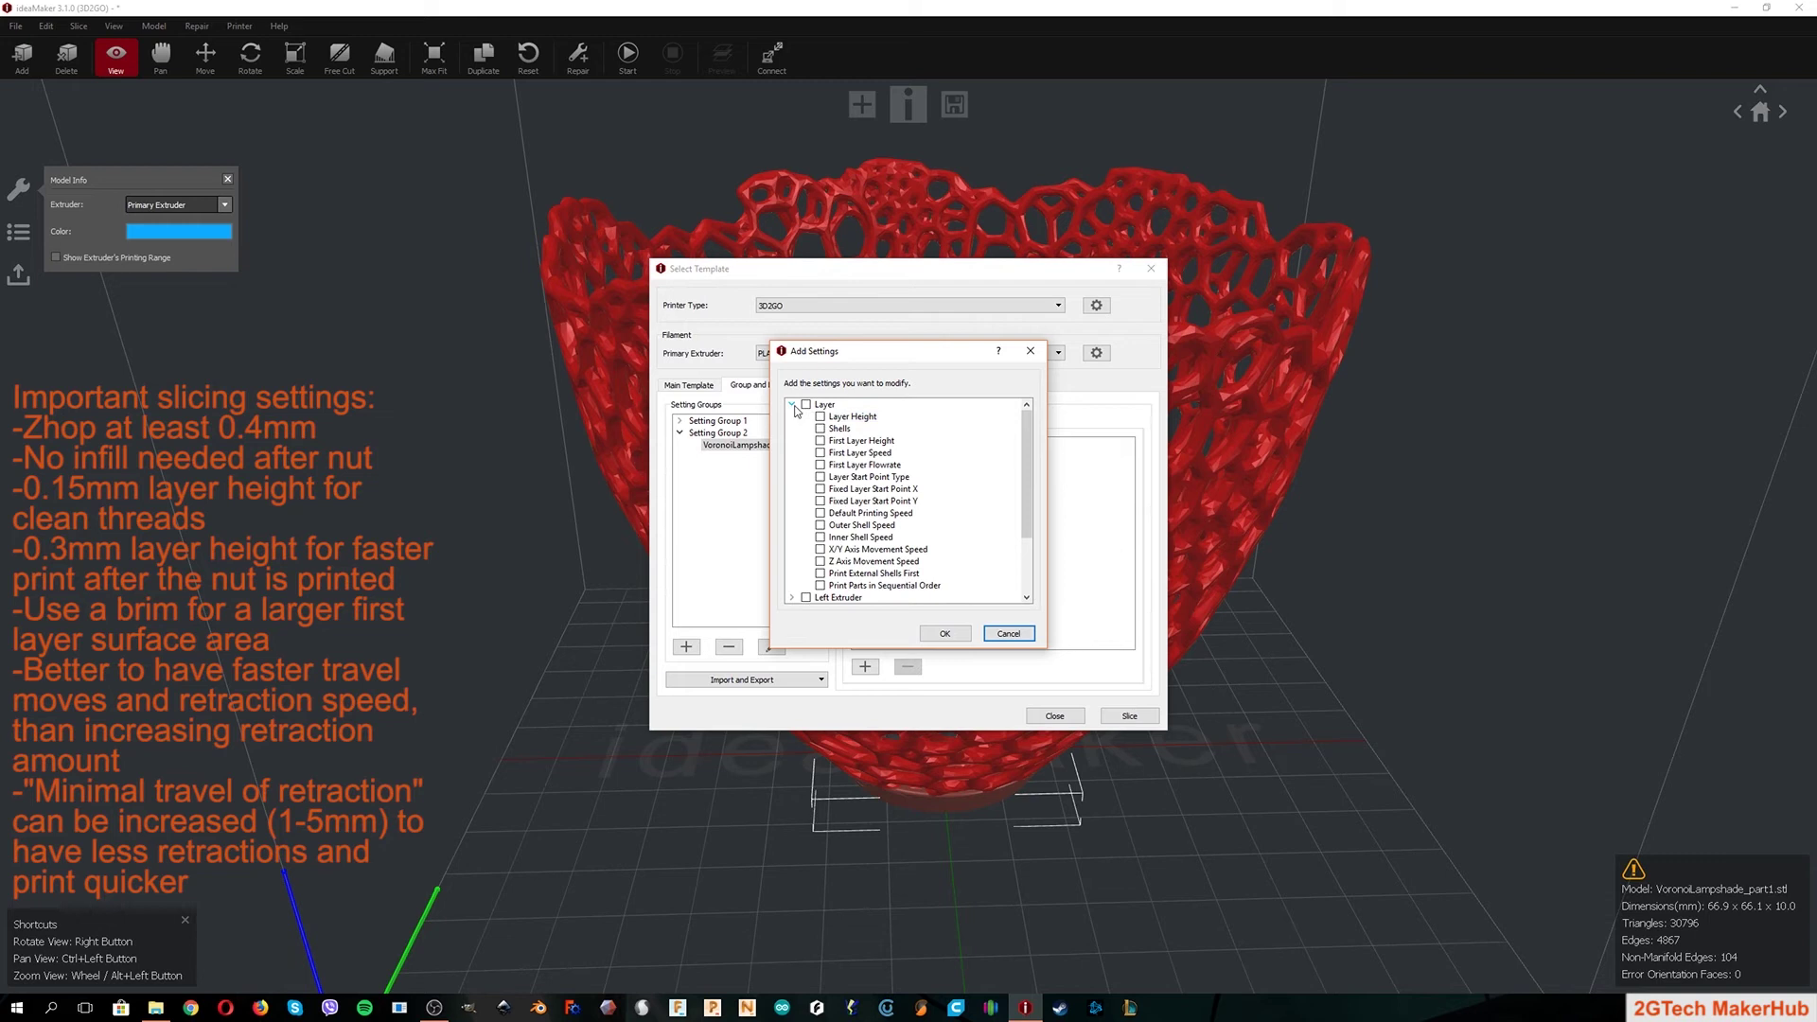
left_click(819, 418)
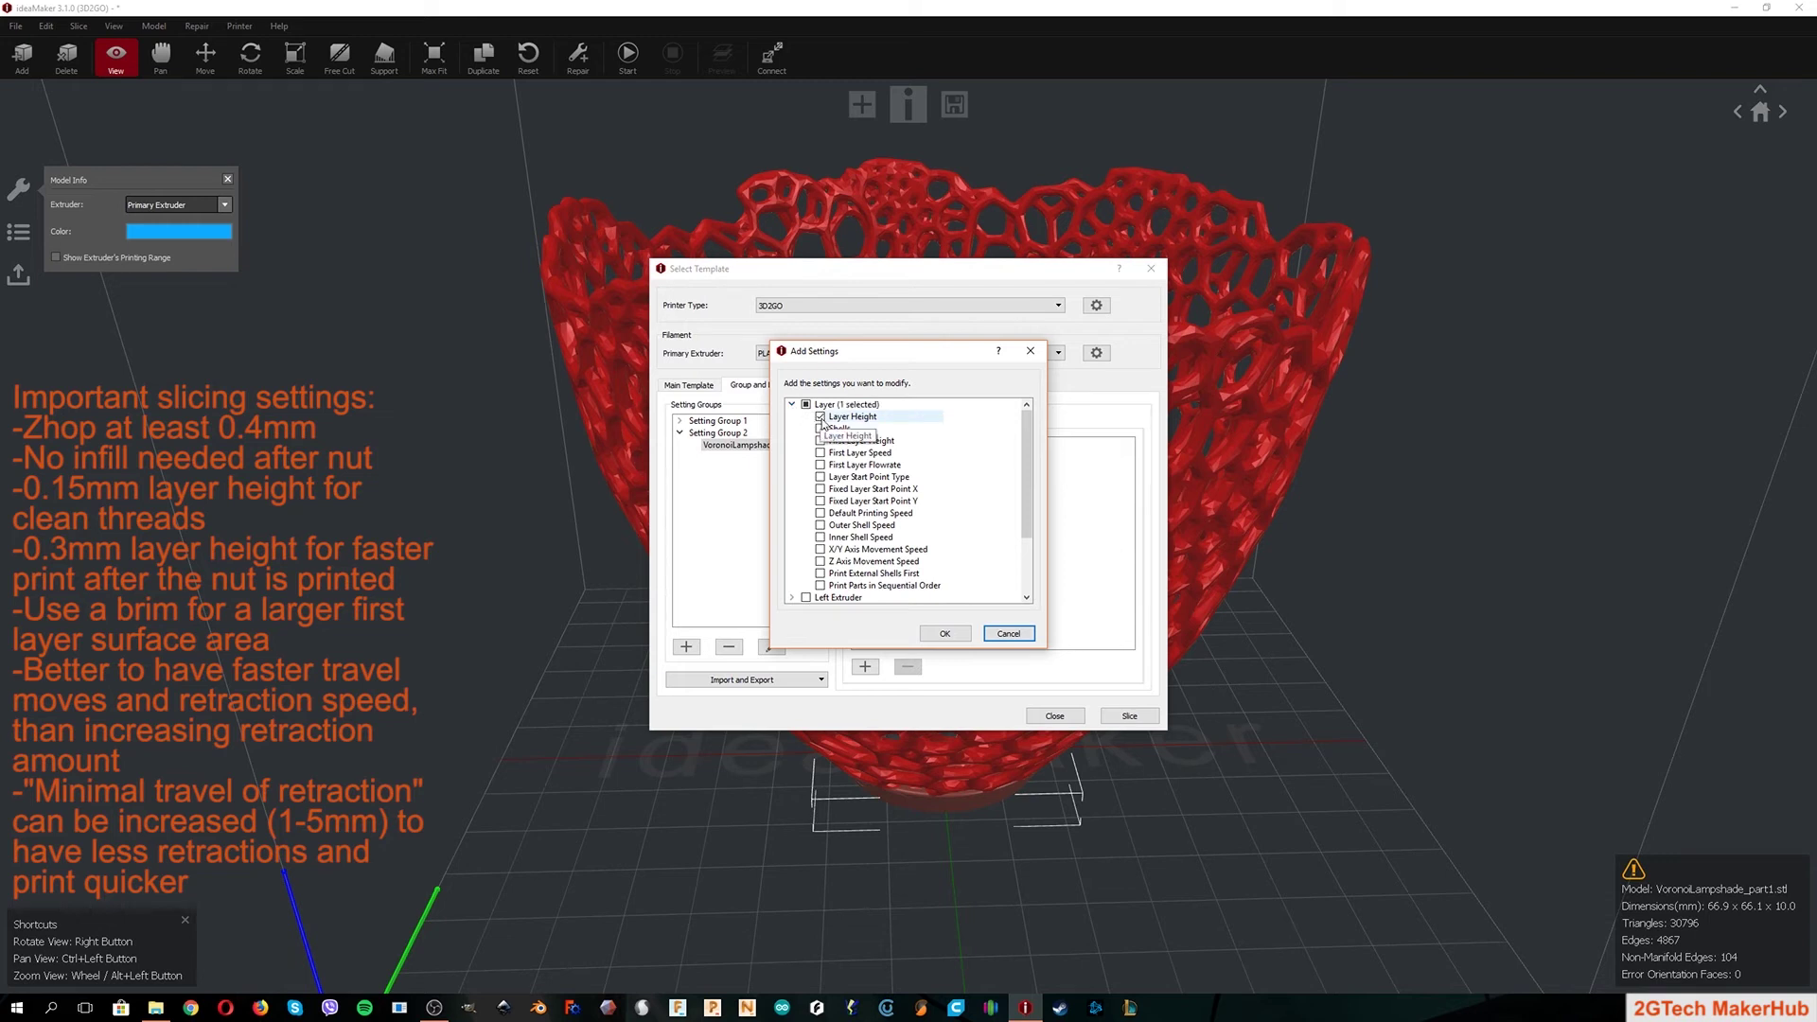
left_click(820, 441)
left_click(791, 405)
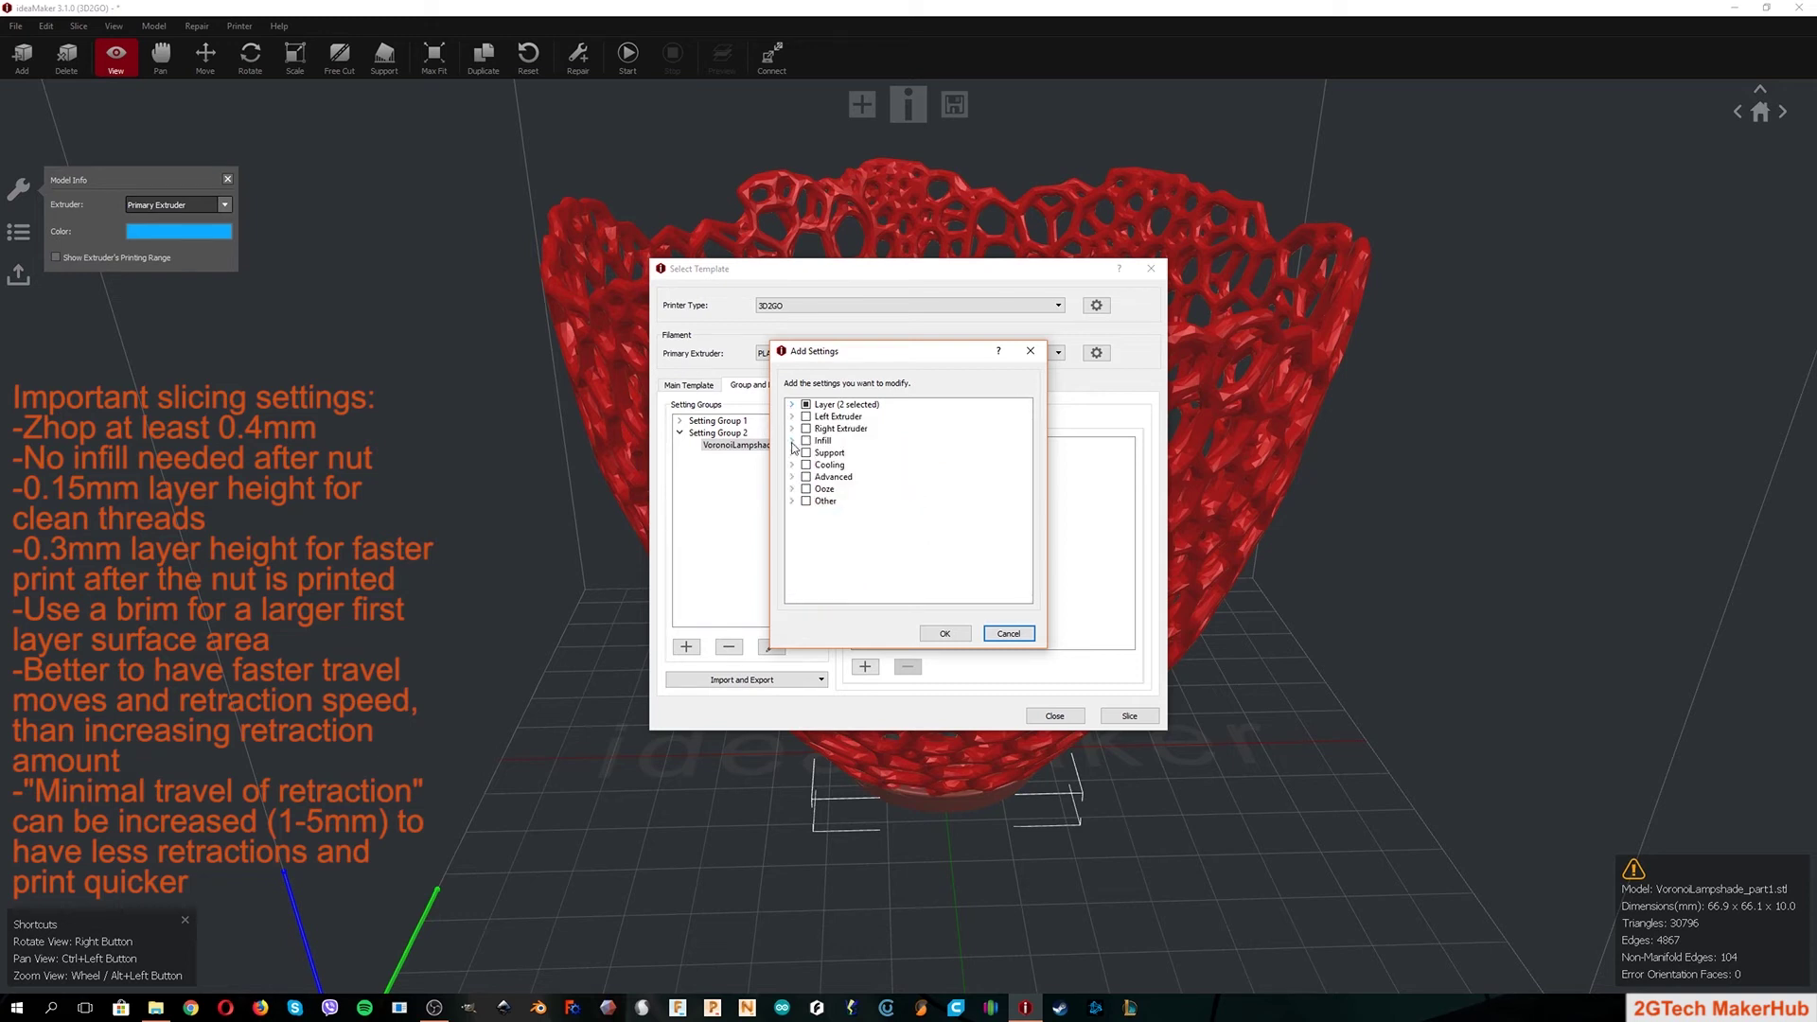
left_click(793, 441)
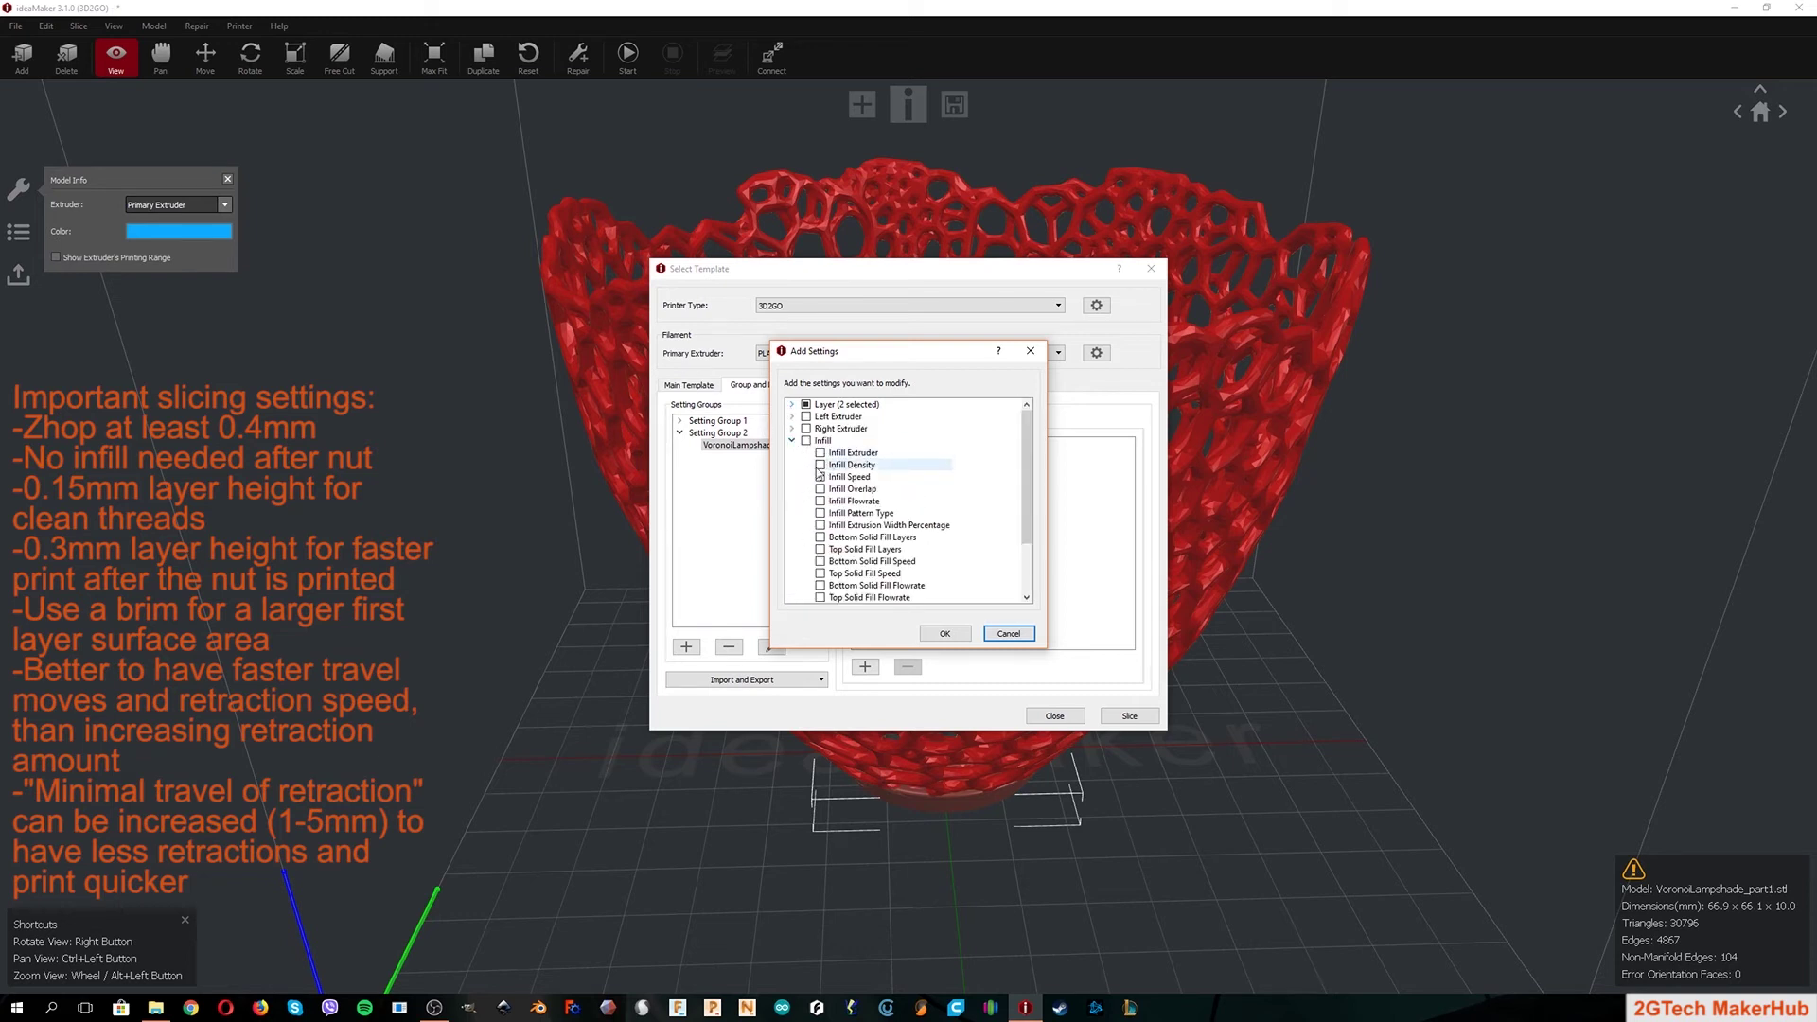
left_click(820, 465)
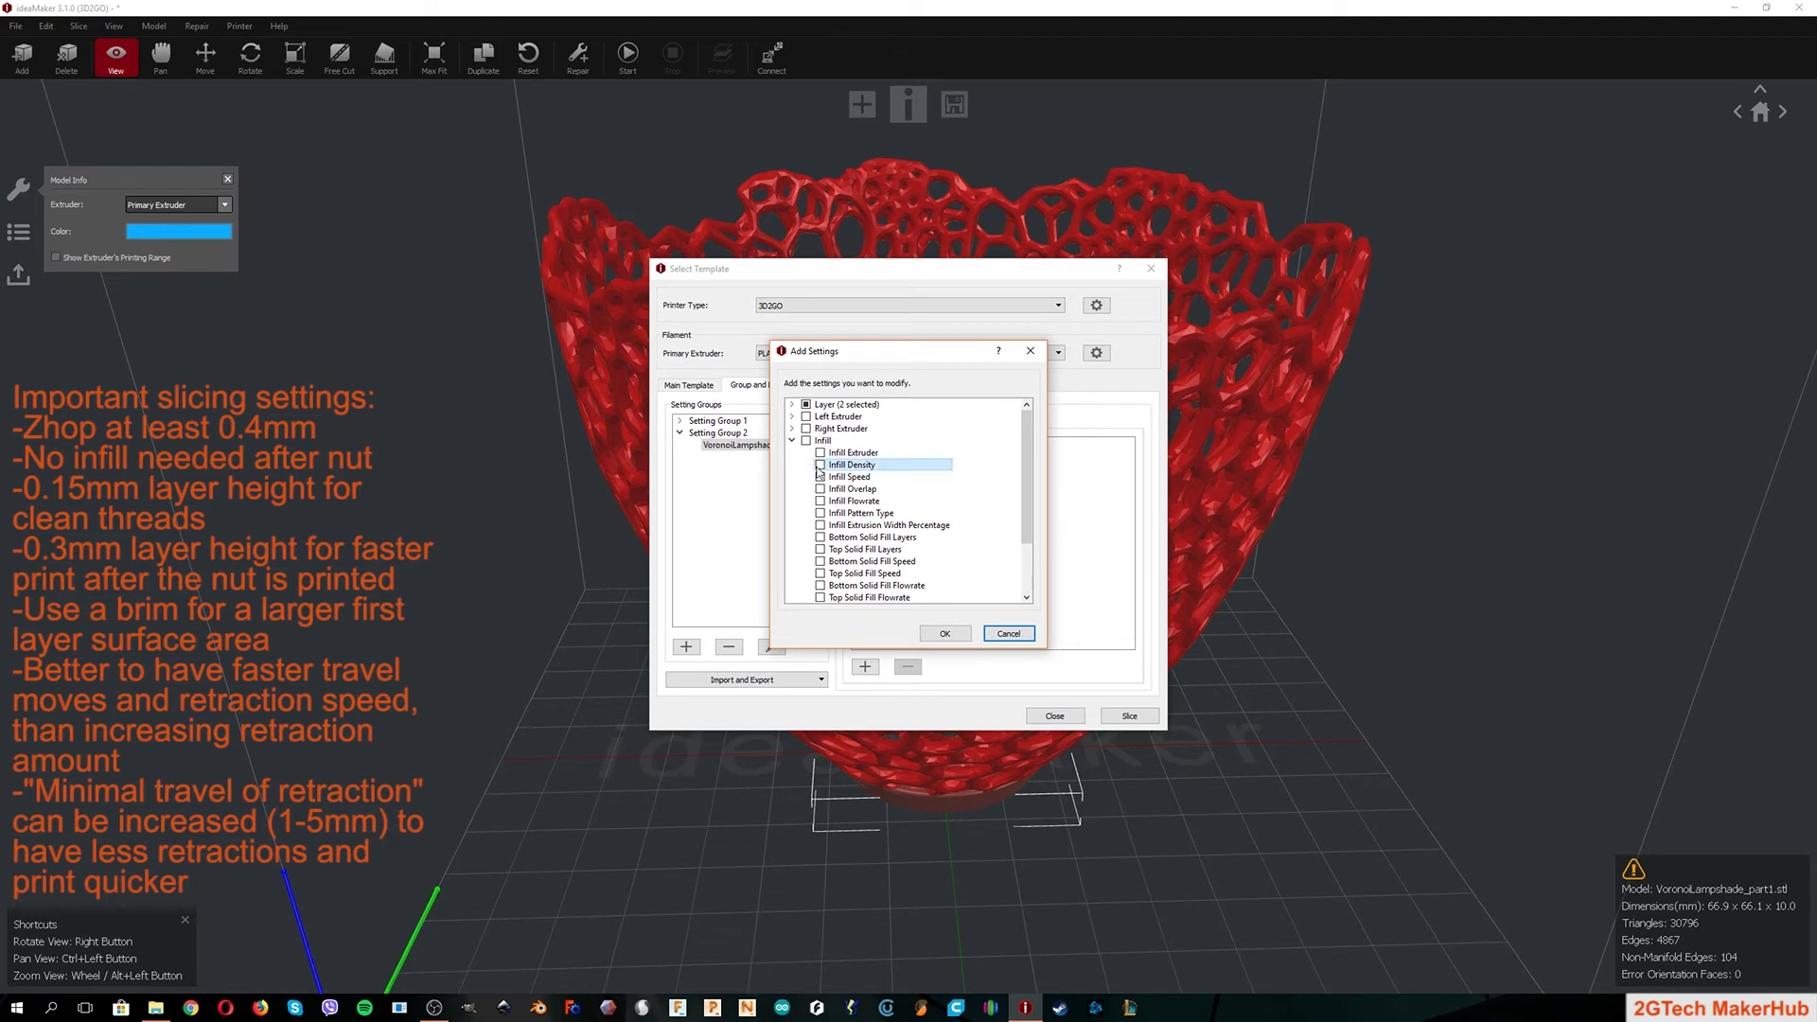
left_click(820, 514)
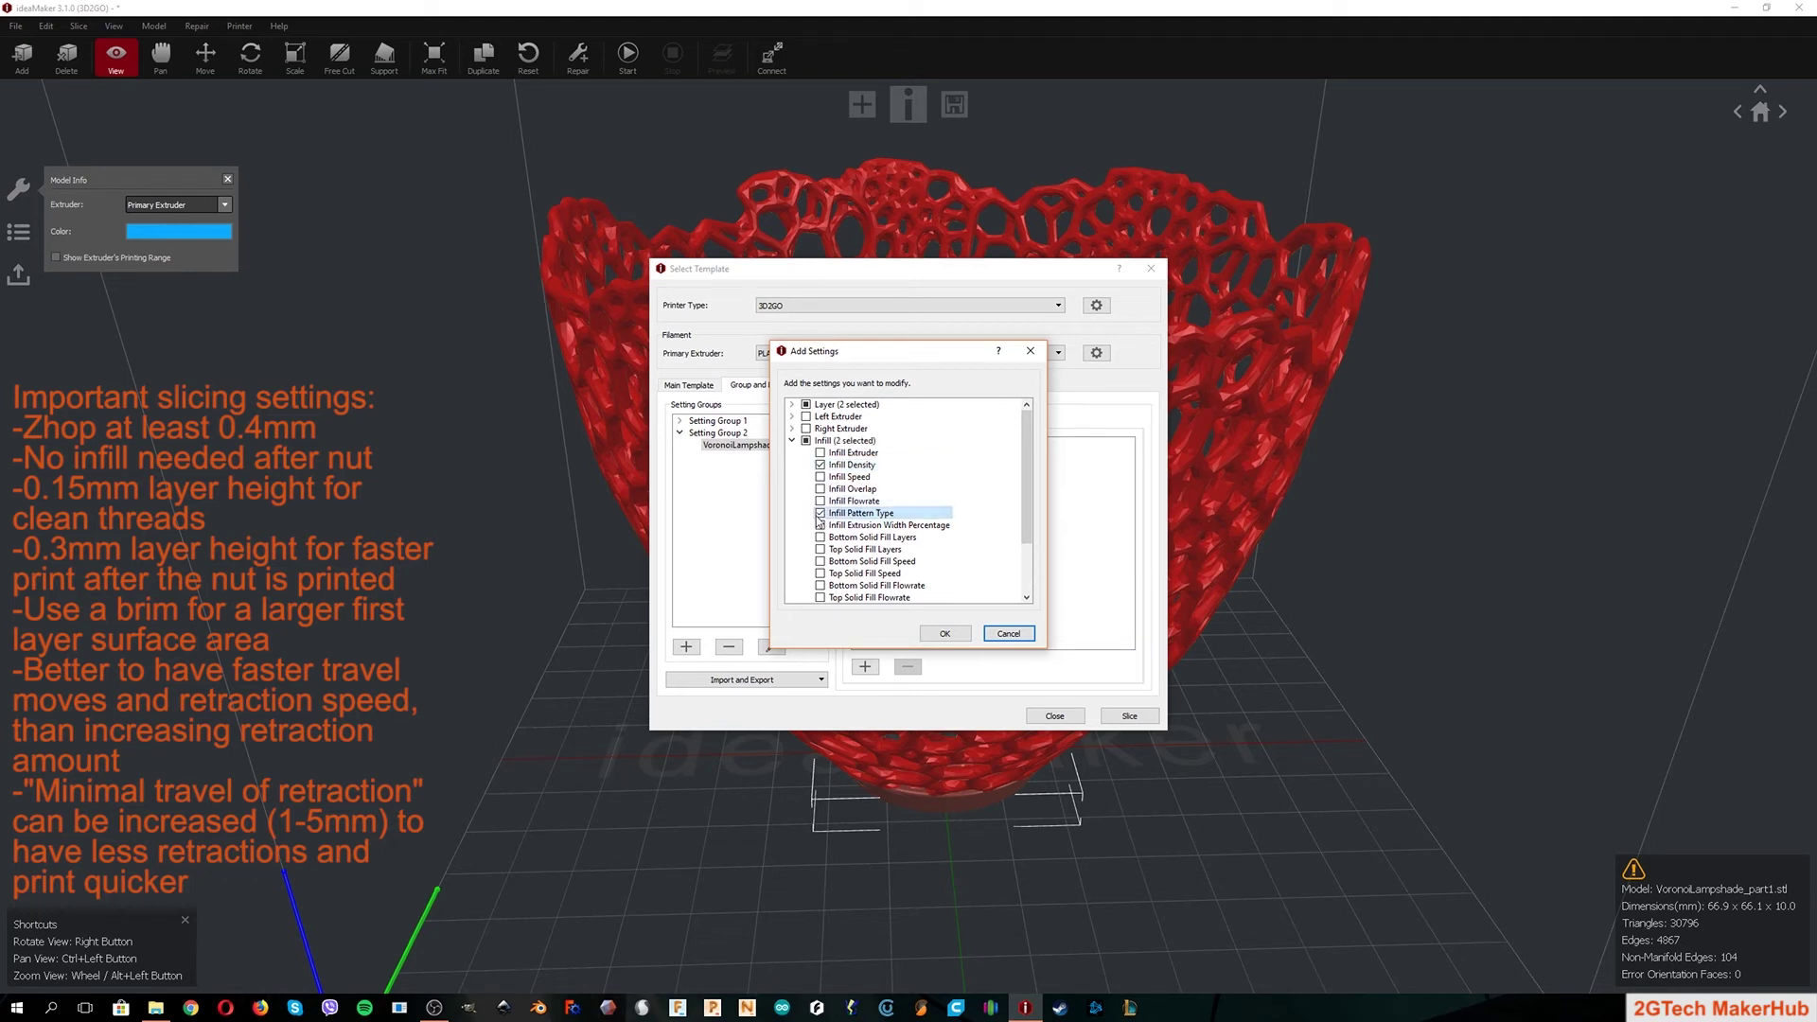
left_click(947, 633)
Step: Set Setting Group 2's infill density to 20% and its infill pattern type to Honeycomb
double_click(969, 499)
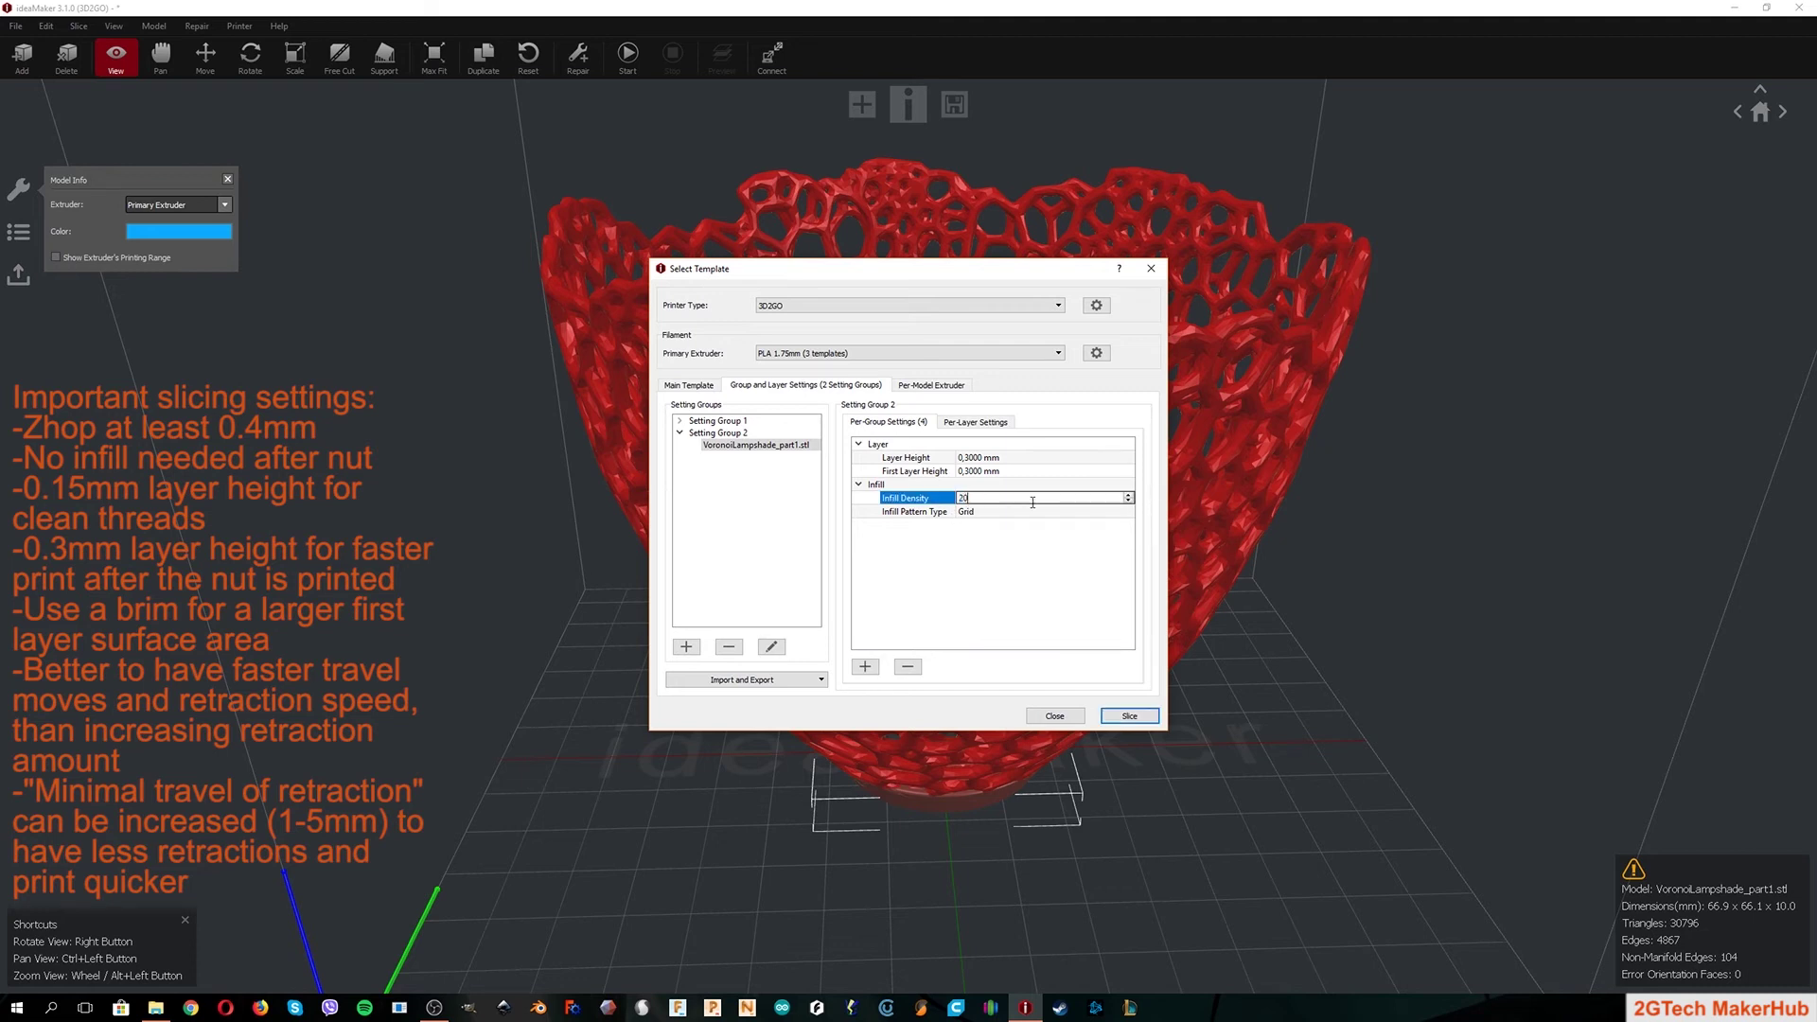
double_click(1003, 512)
left_click(1003, 512)
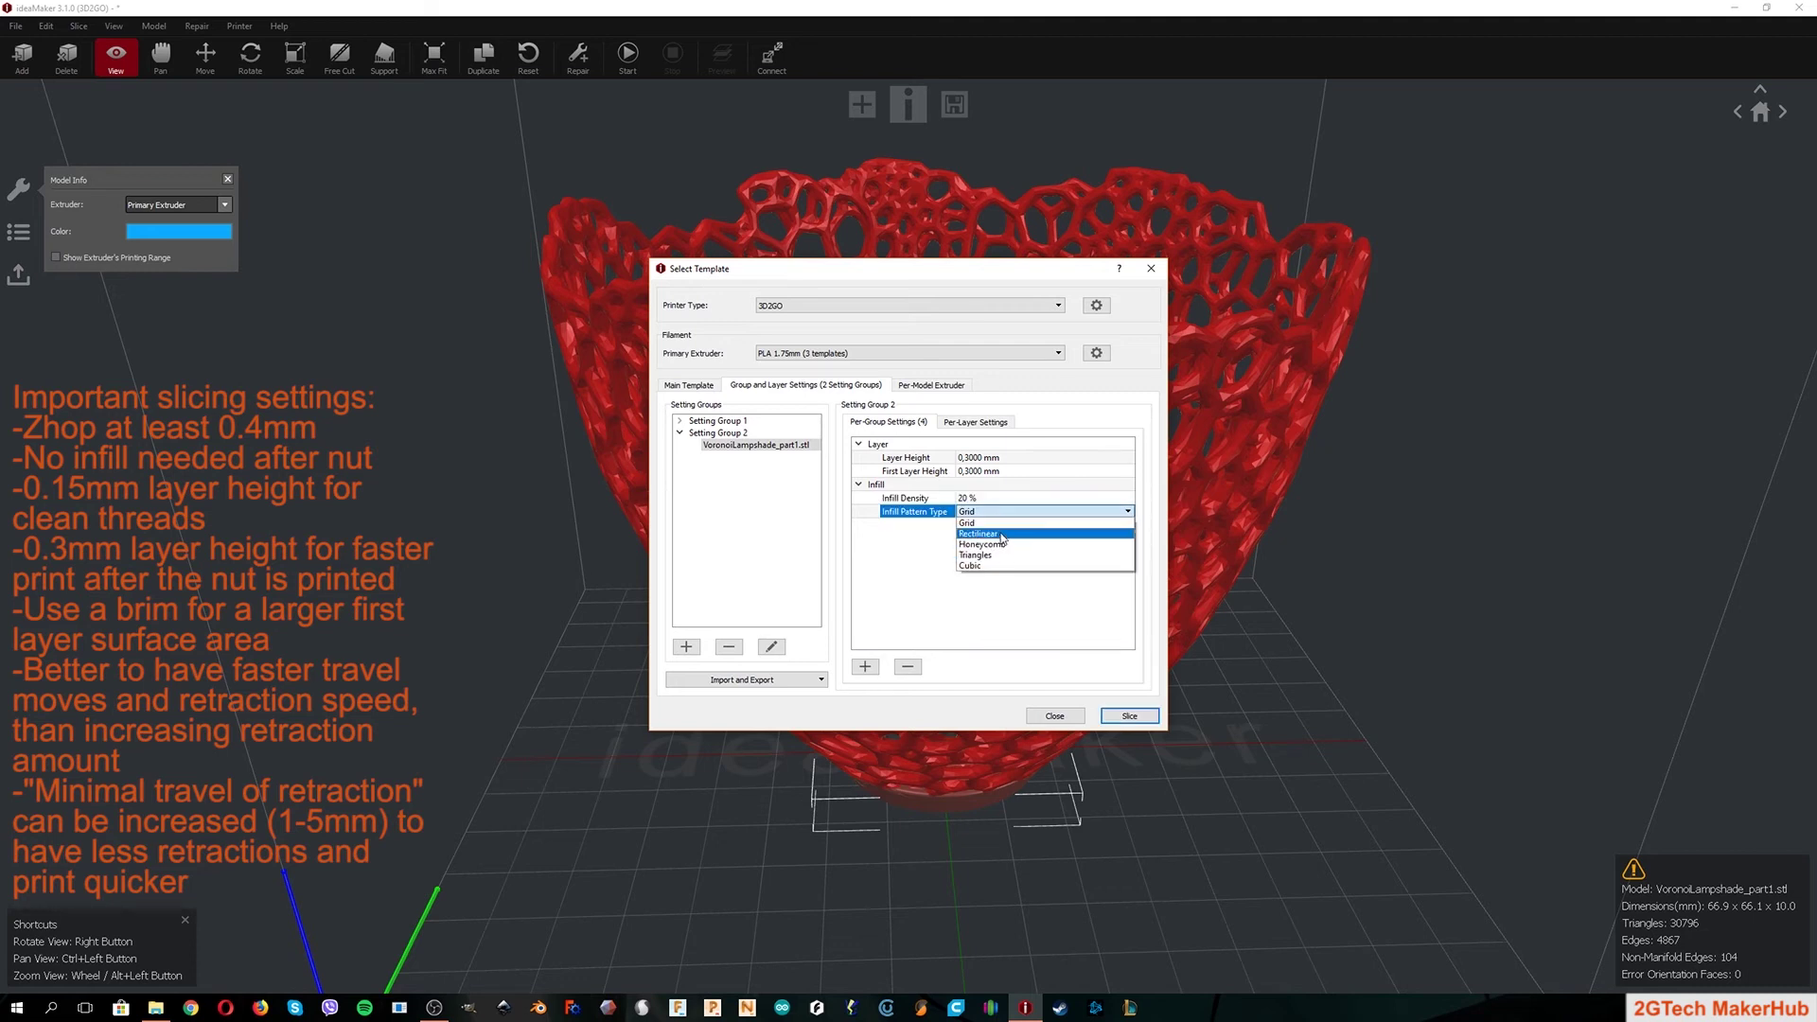
left_click(1003, 550)
Step: Set both the first layer height and the layer height of Setting Group 2 to 0.15 mm
double_click(982, 471)
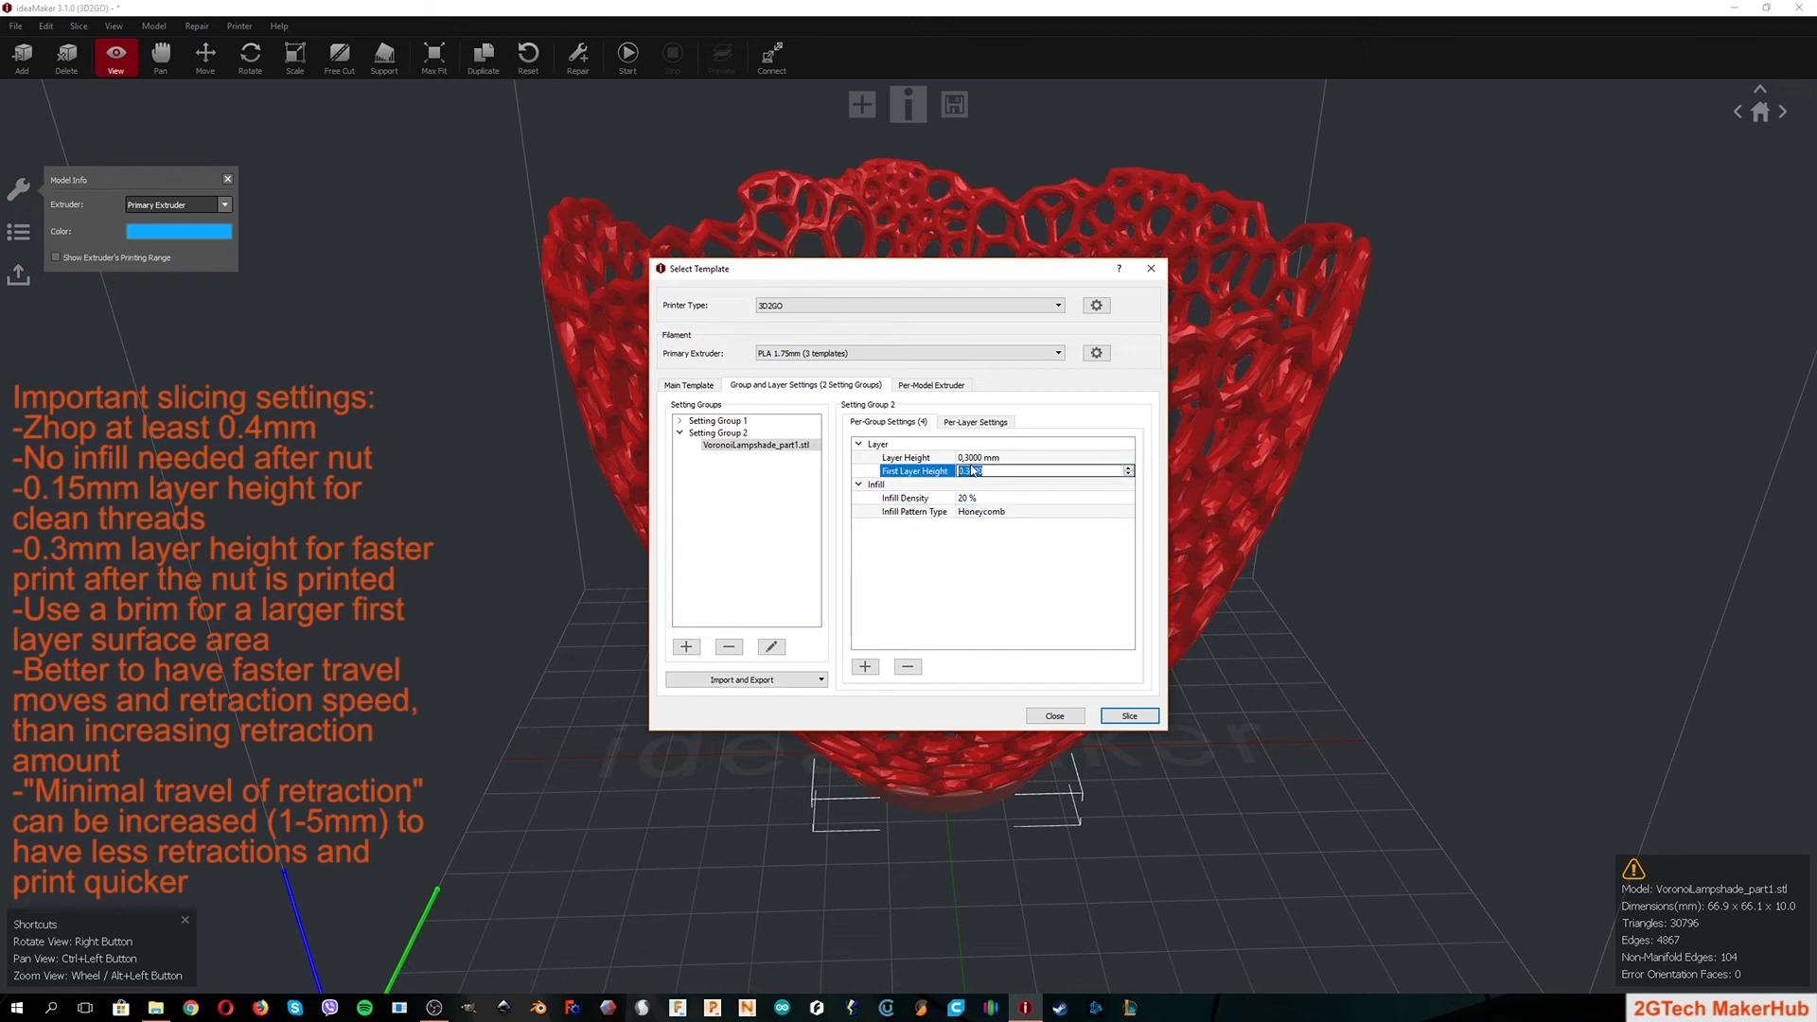
type("0,15")
key("Return")
double_click(1024, 456)
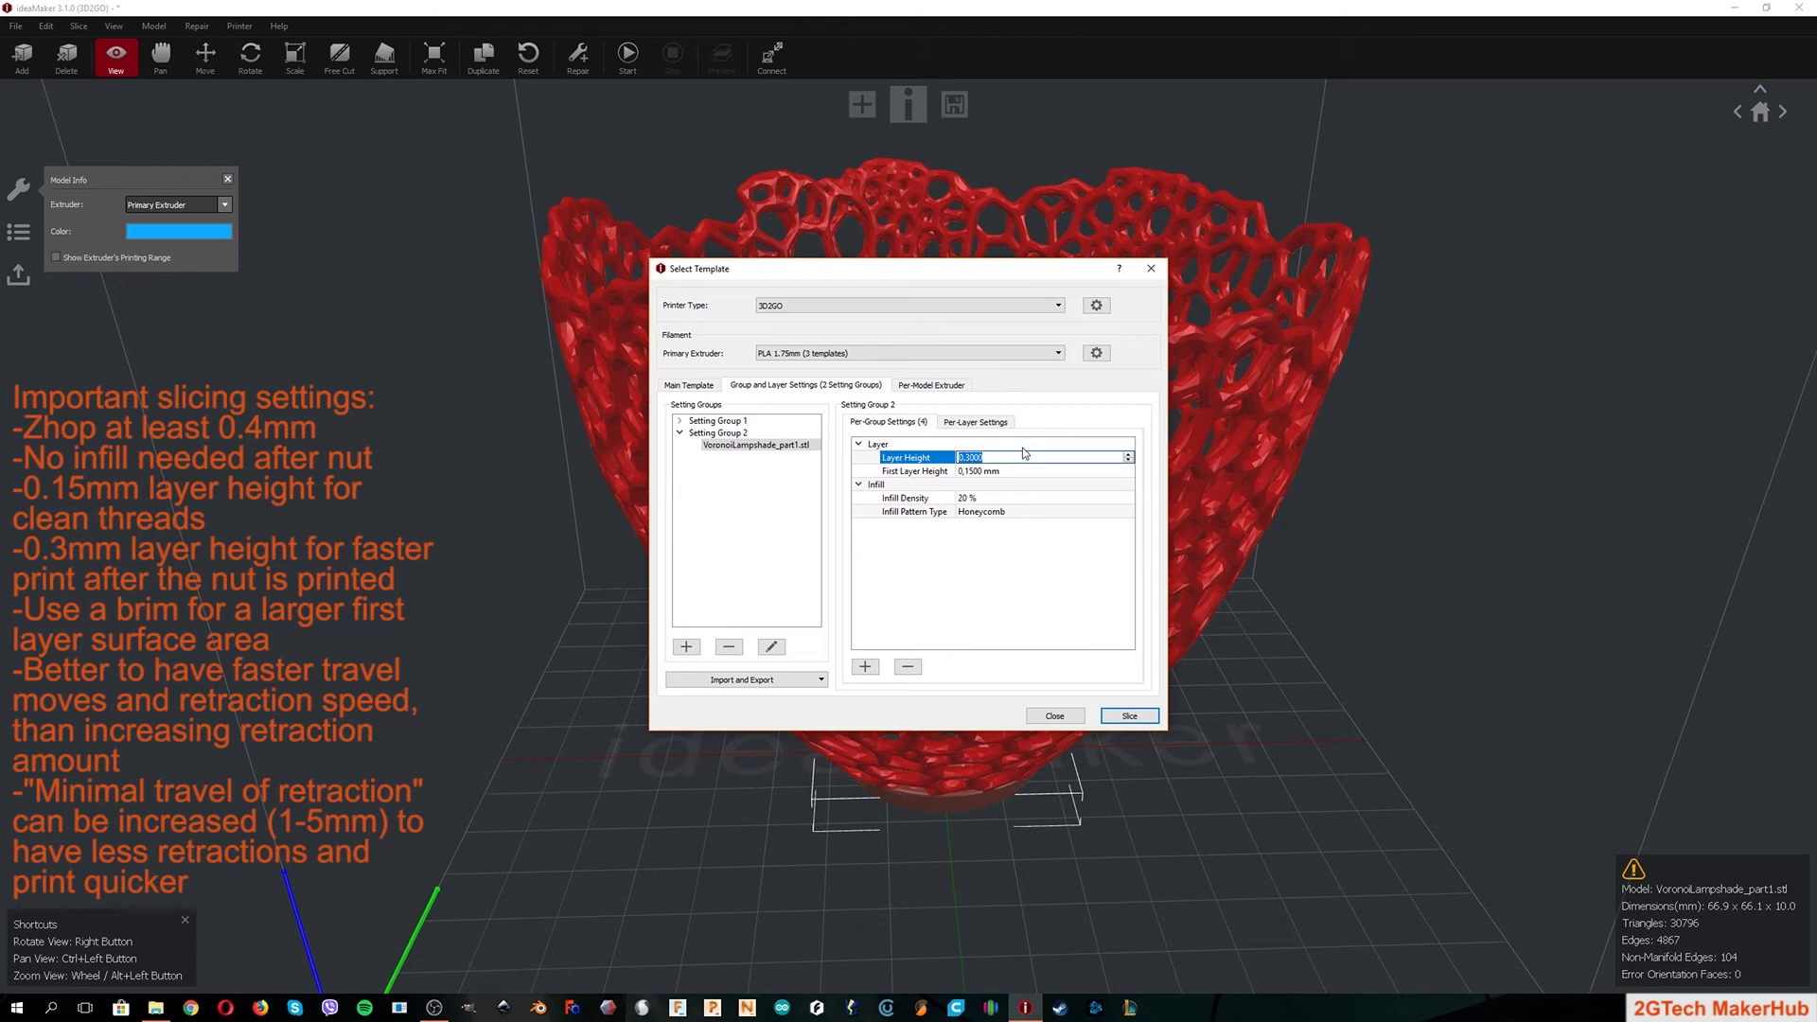
type("0.15")
key("Return")
Step: Slice the models with the group settings overriding the main template, declining to add support structures
left_click(1132, 717)
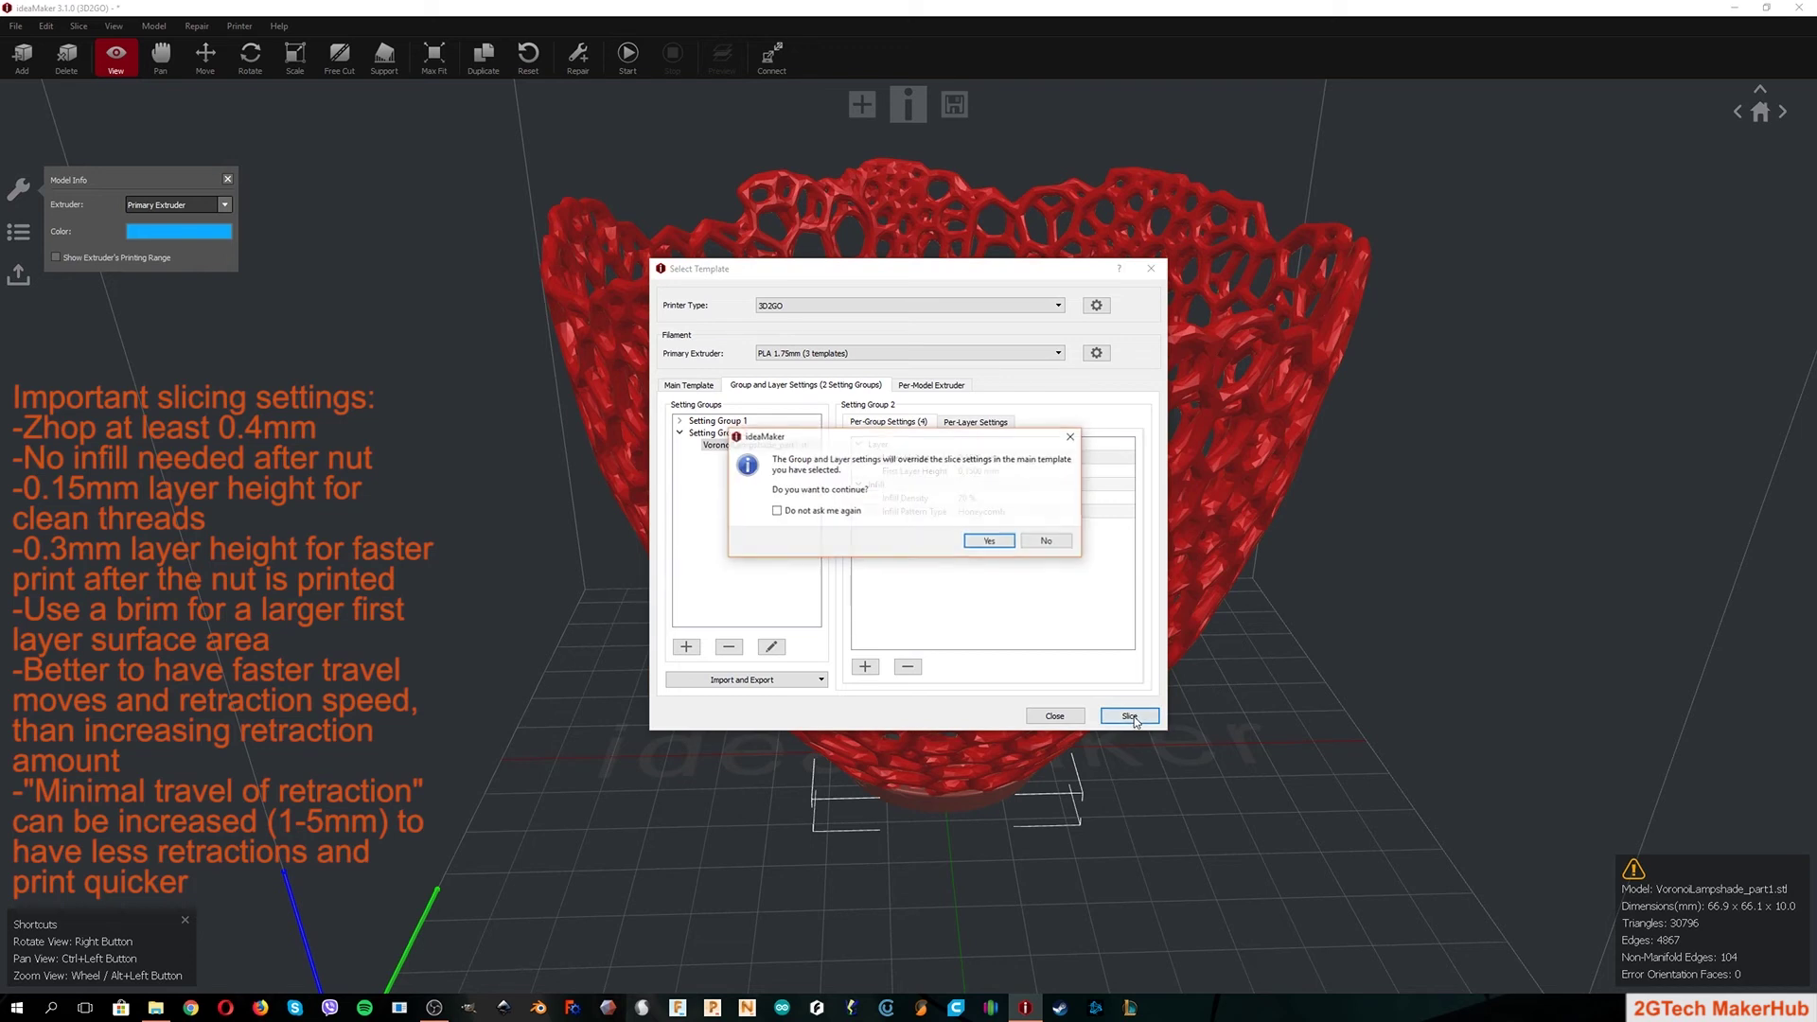
left_click(994, 540)
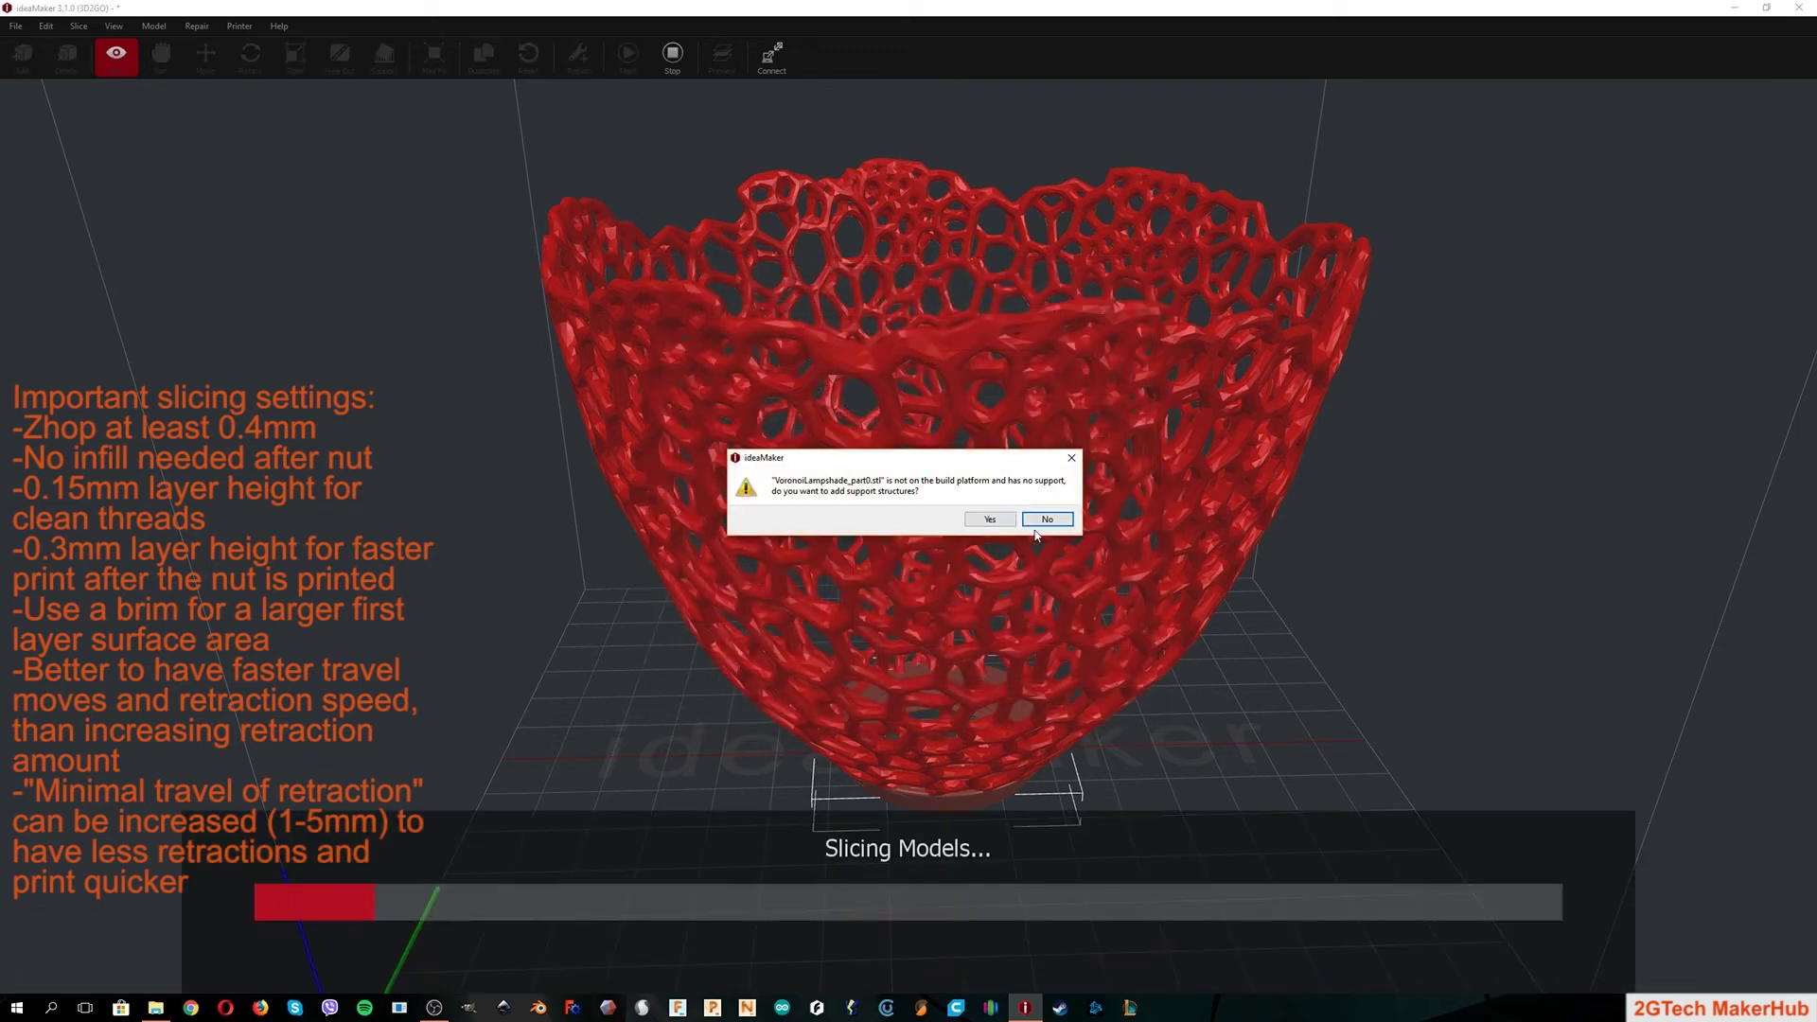
left_click(1037, 527)
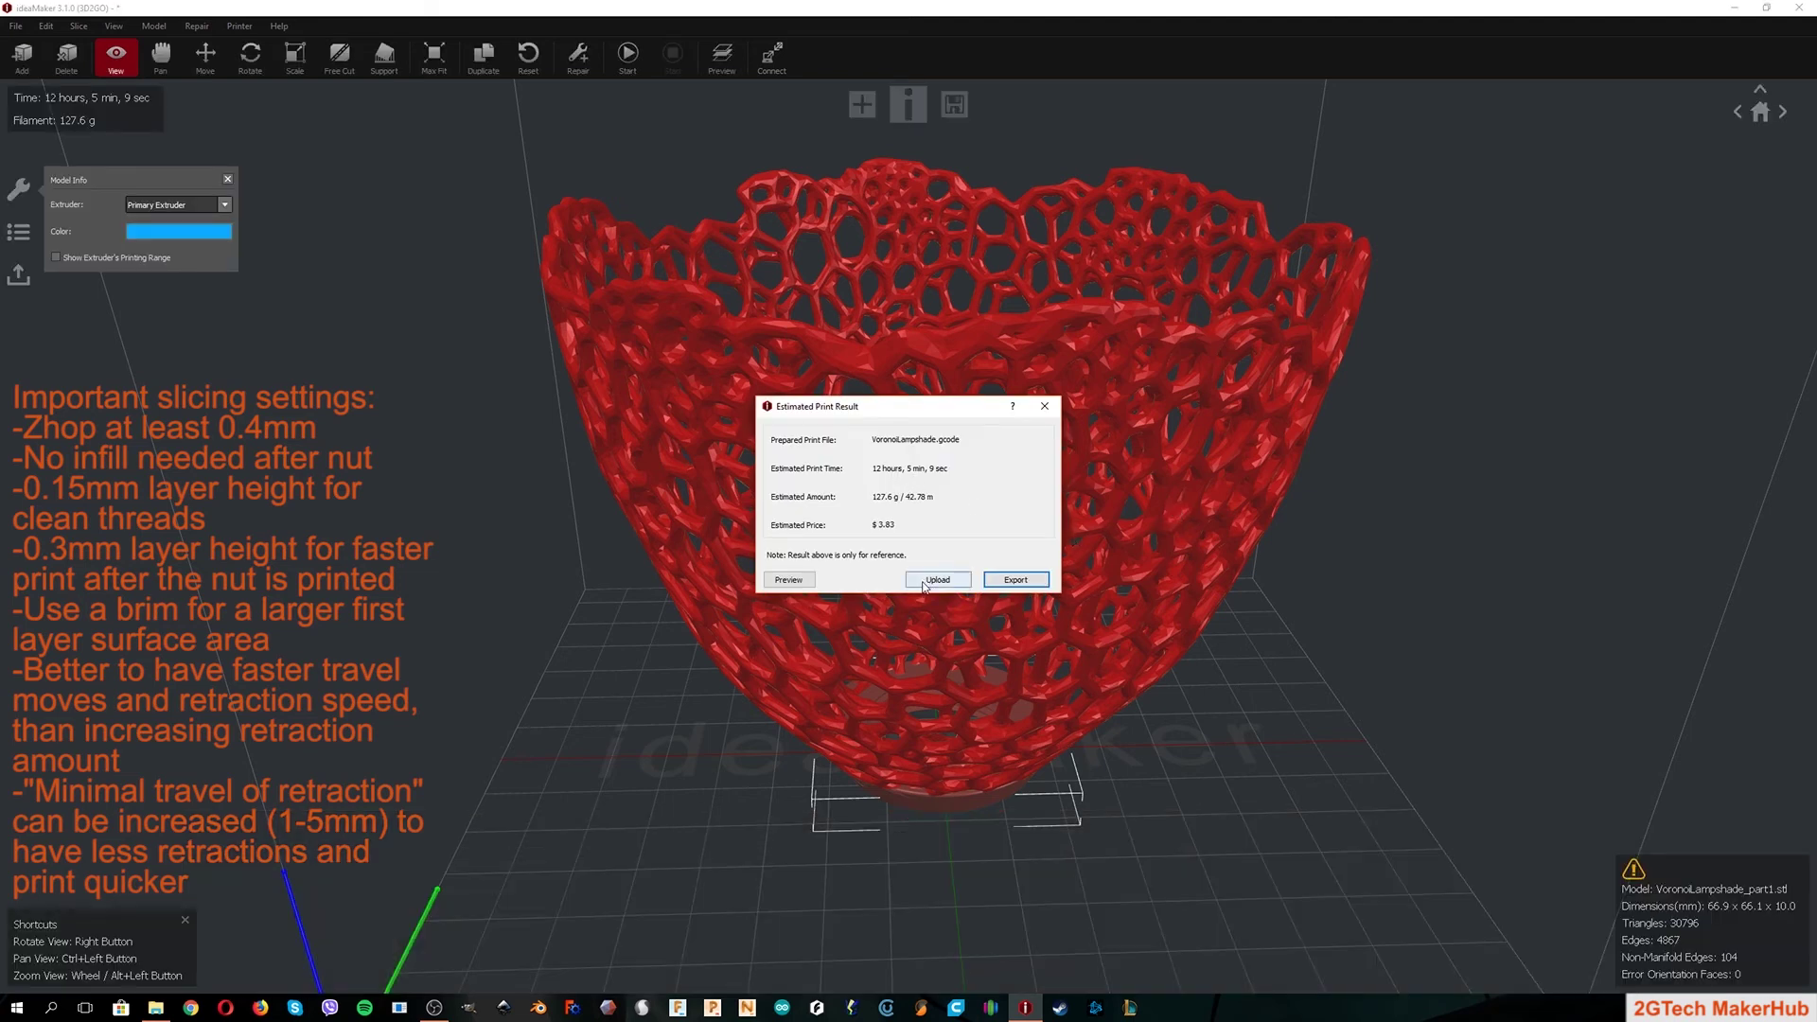
Step: Preview the new slice colored by structure and examine the nut ring's layers, threads and infill up to layer 54
left_click_drag(1317, 360, 1304, 479, "ctrl")
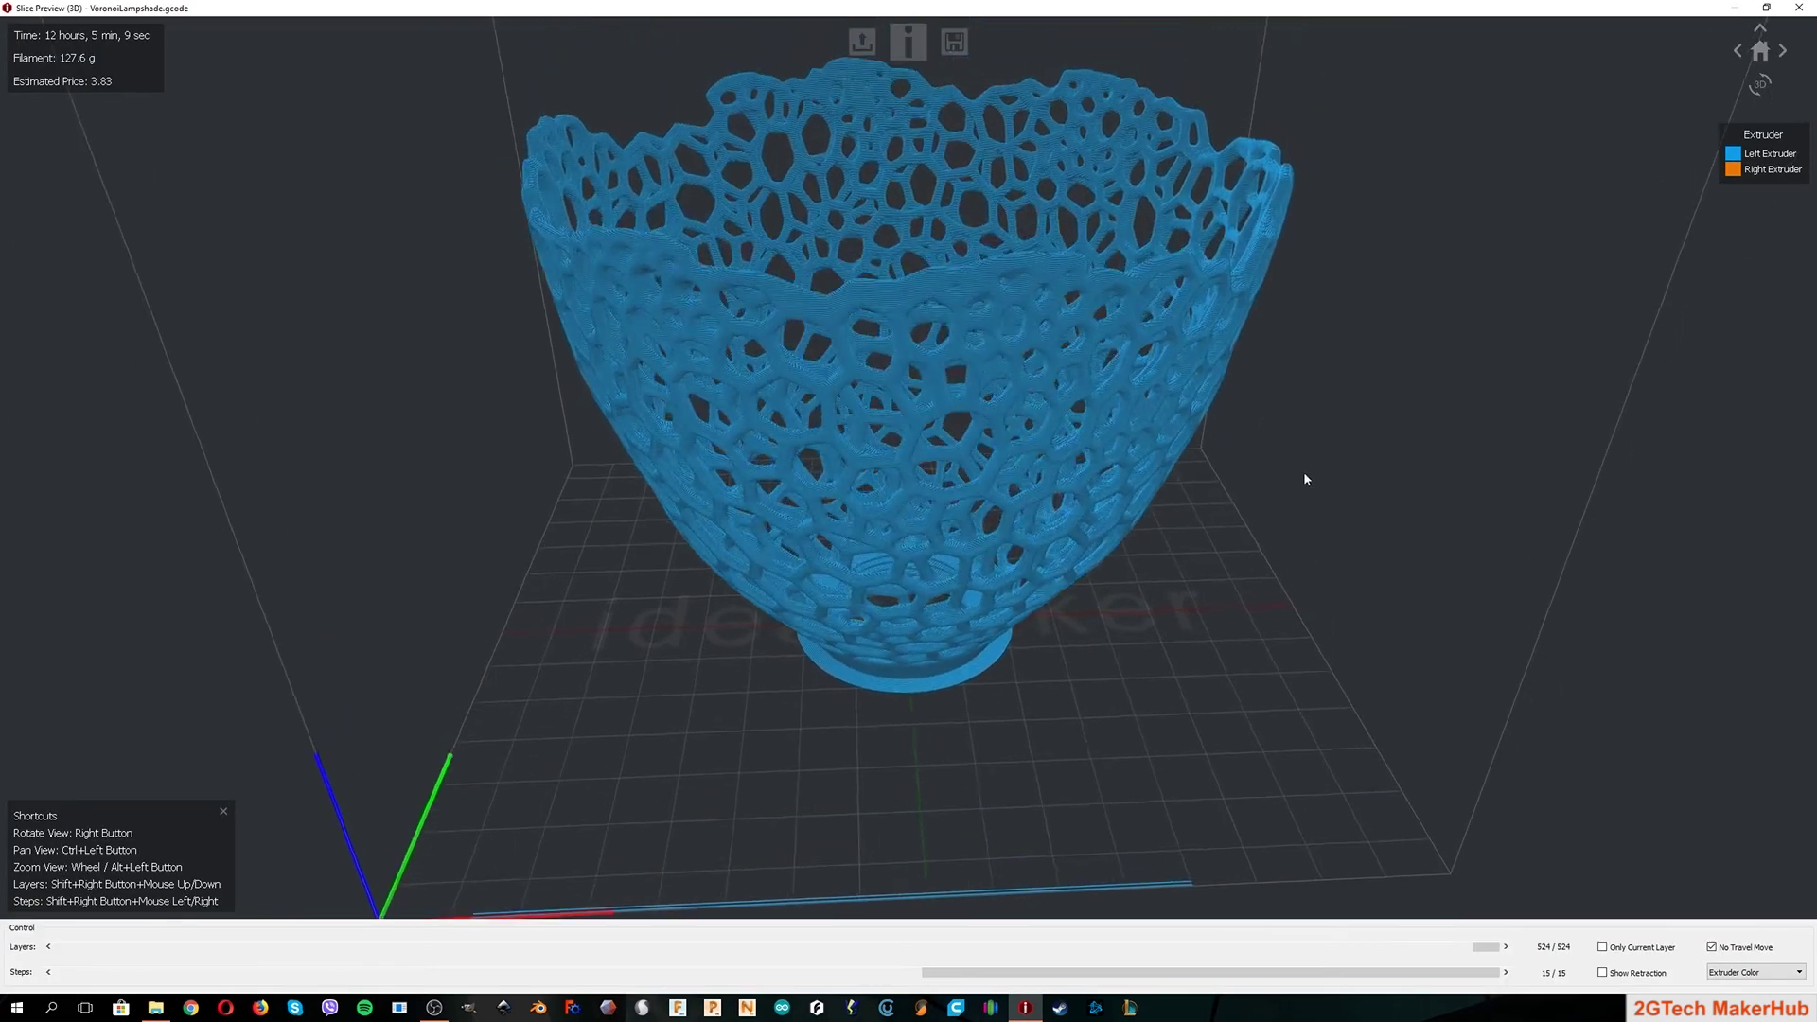
right_click_drag(1304, 479, 1310, 426)
left_click_drag(1491, 946, 711, 812)
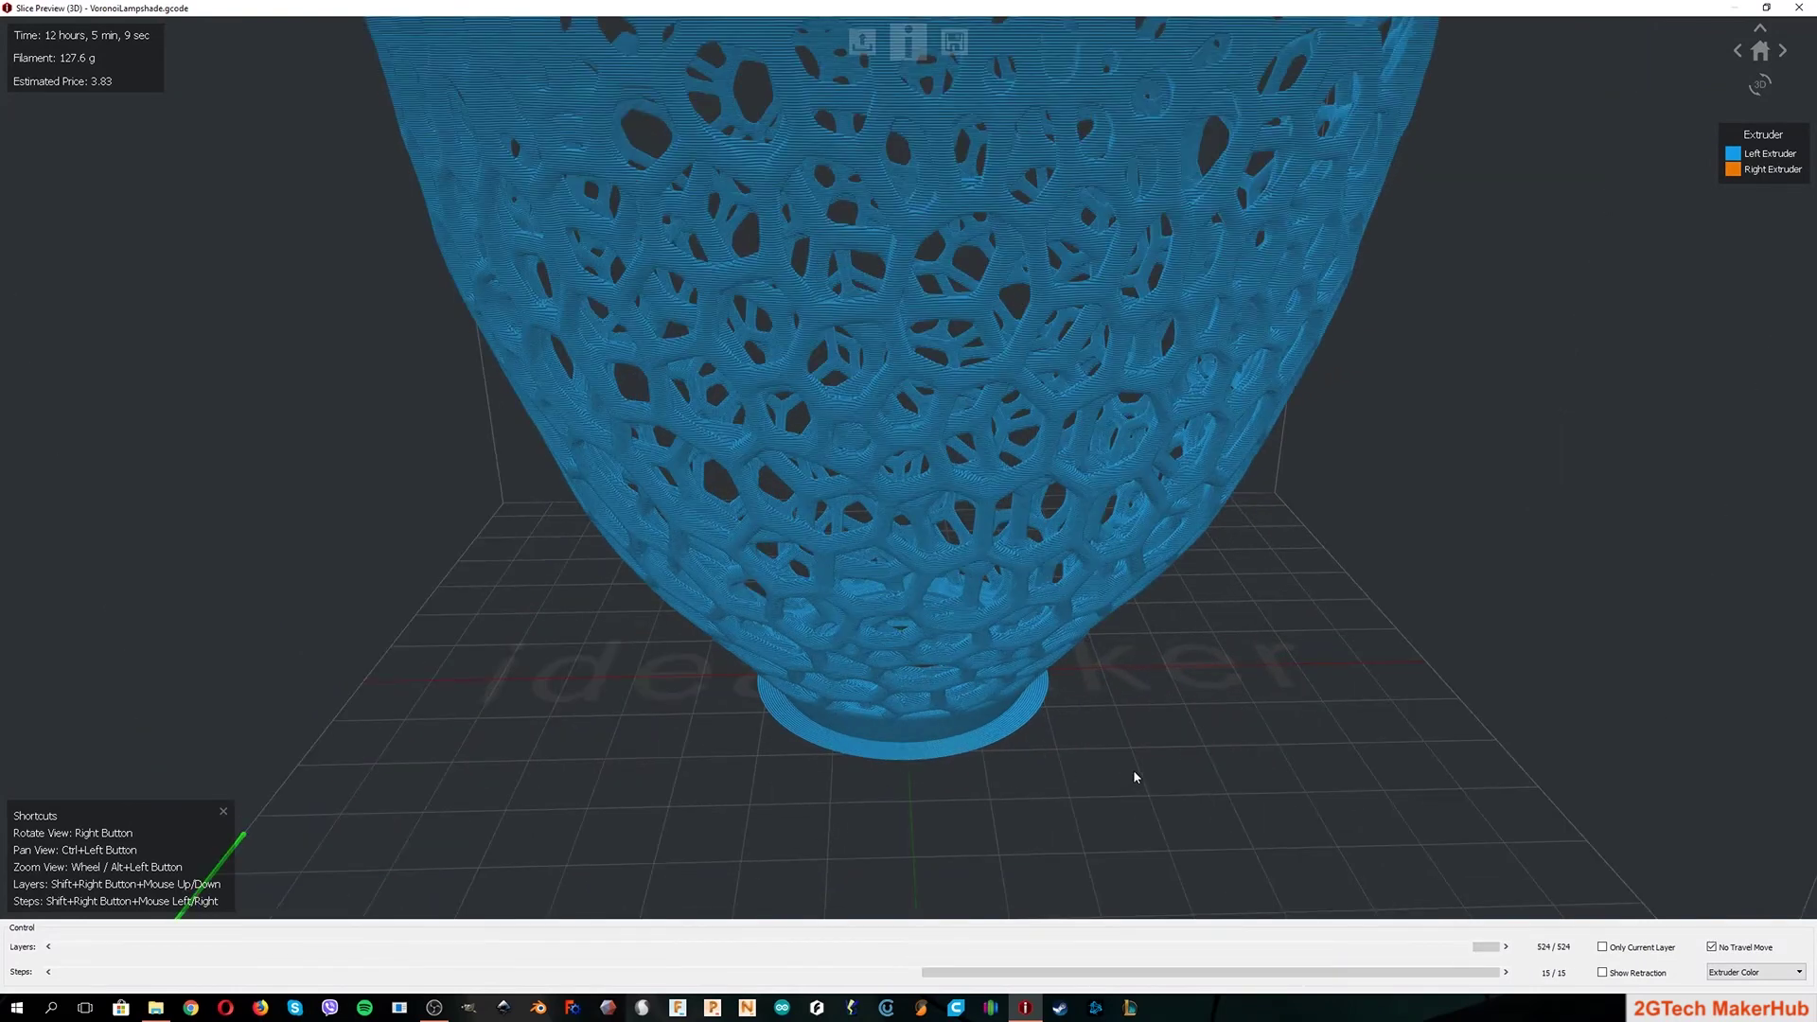
right_click_drag(1133, 769, 1155, 689)
scroll(1154, 690, "up", 8)
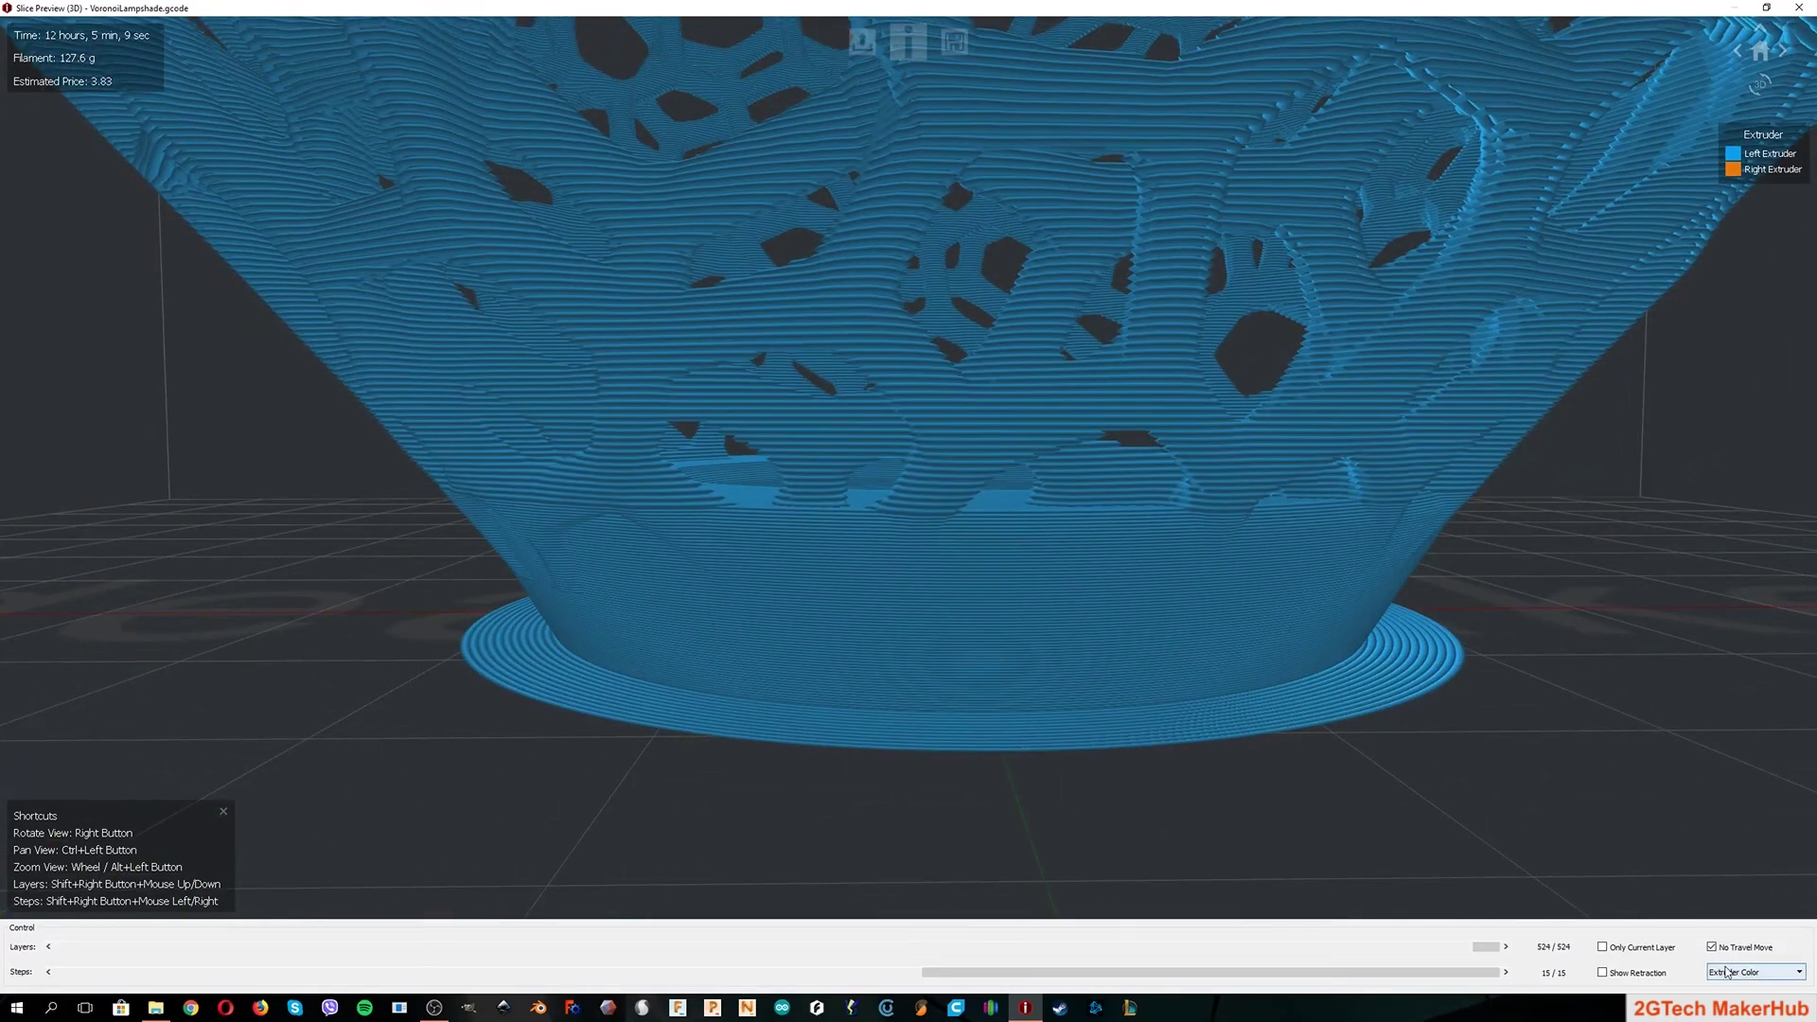
left_click(1726, 971)
left_click(1724, 986)
left_click_drag(1484, 947, 211, 954)
right_click_drag(632, 794, 641, 896)
left_click_drag(1651, 724, 1576, 649, "ctrl")
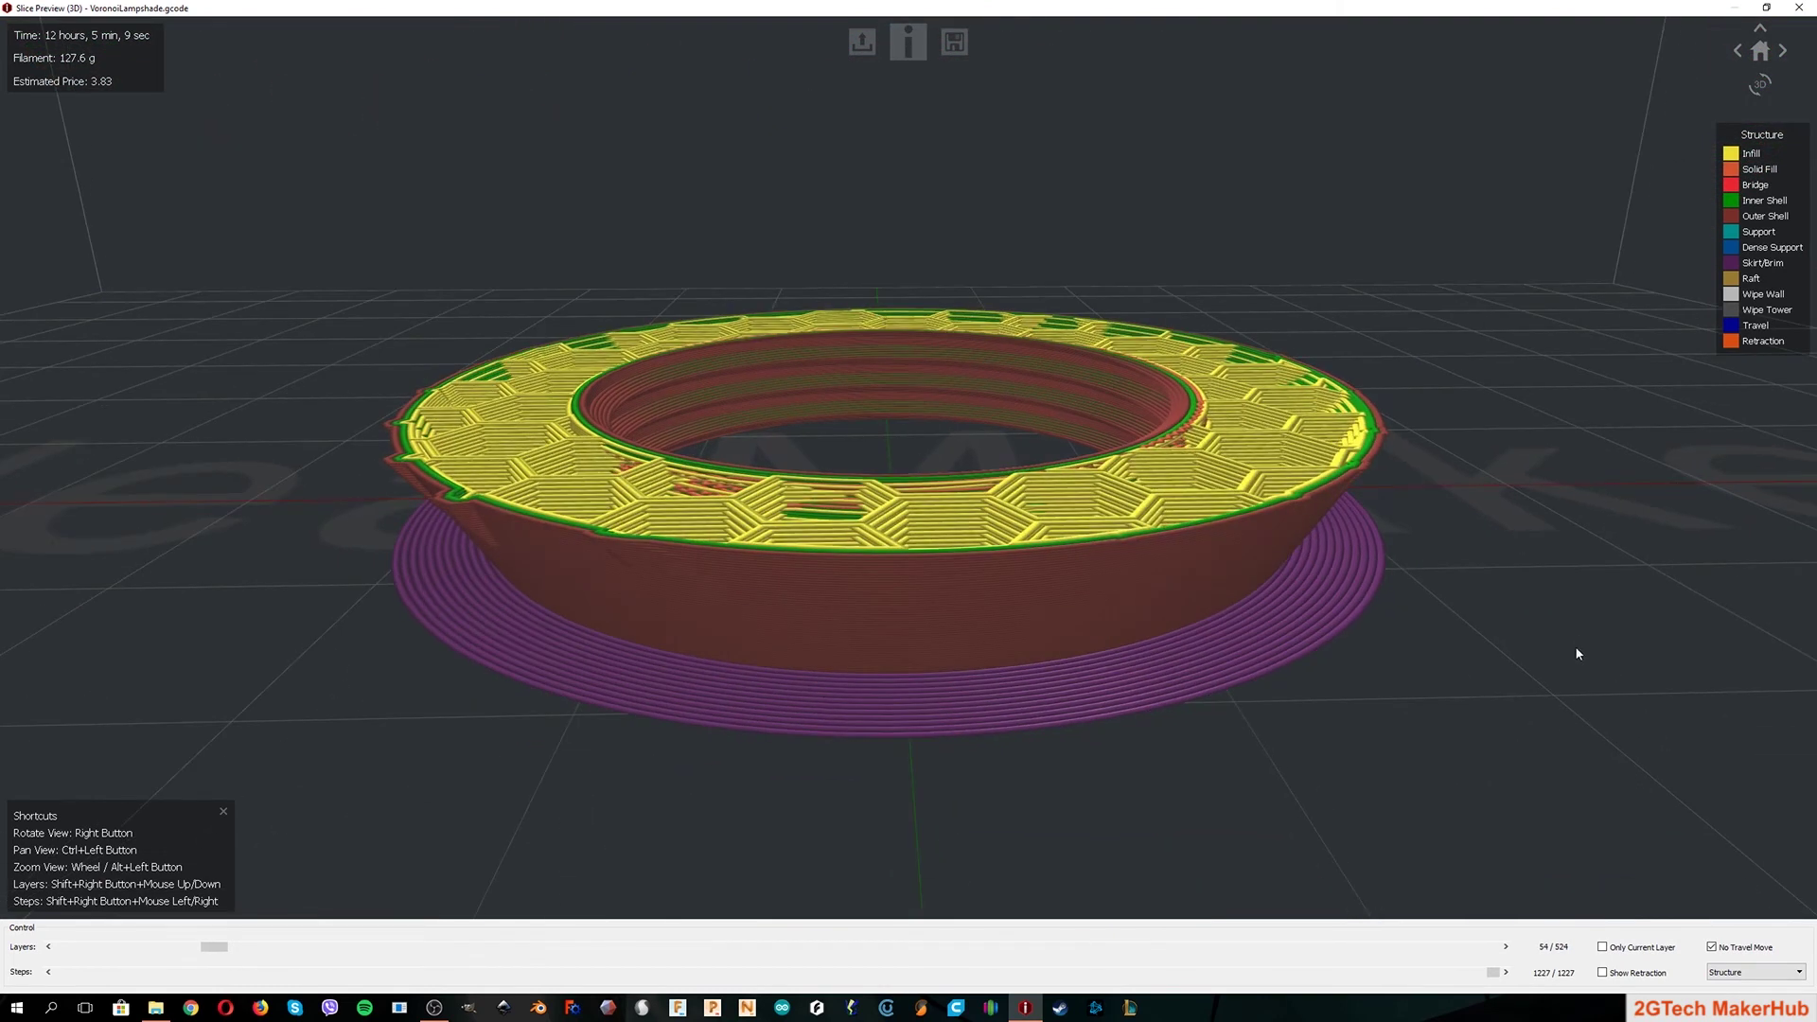
Step: Examine the lampshade's upper layers in the slice preview through to the final layer, 524
left_click_drag(214, 946, 741, 946)
scroll(1086, 616, "down", 5)
right_click_drag(1086, 616, 1070, 729)
left_click_drag(741, 945, 1499, 866)
scroll(981, 618, "down", 3)
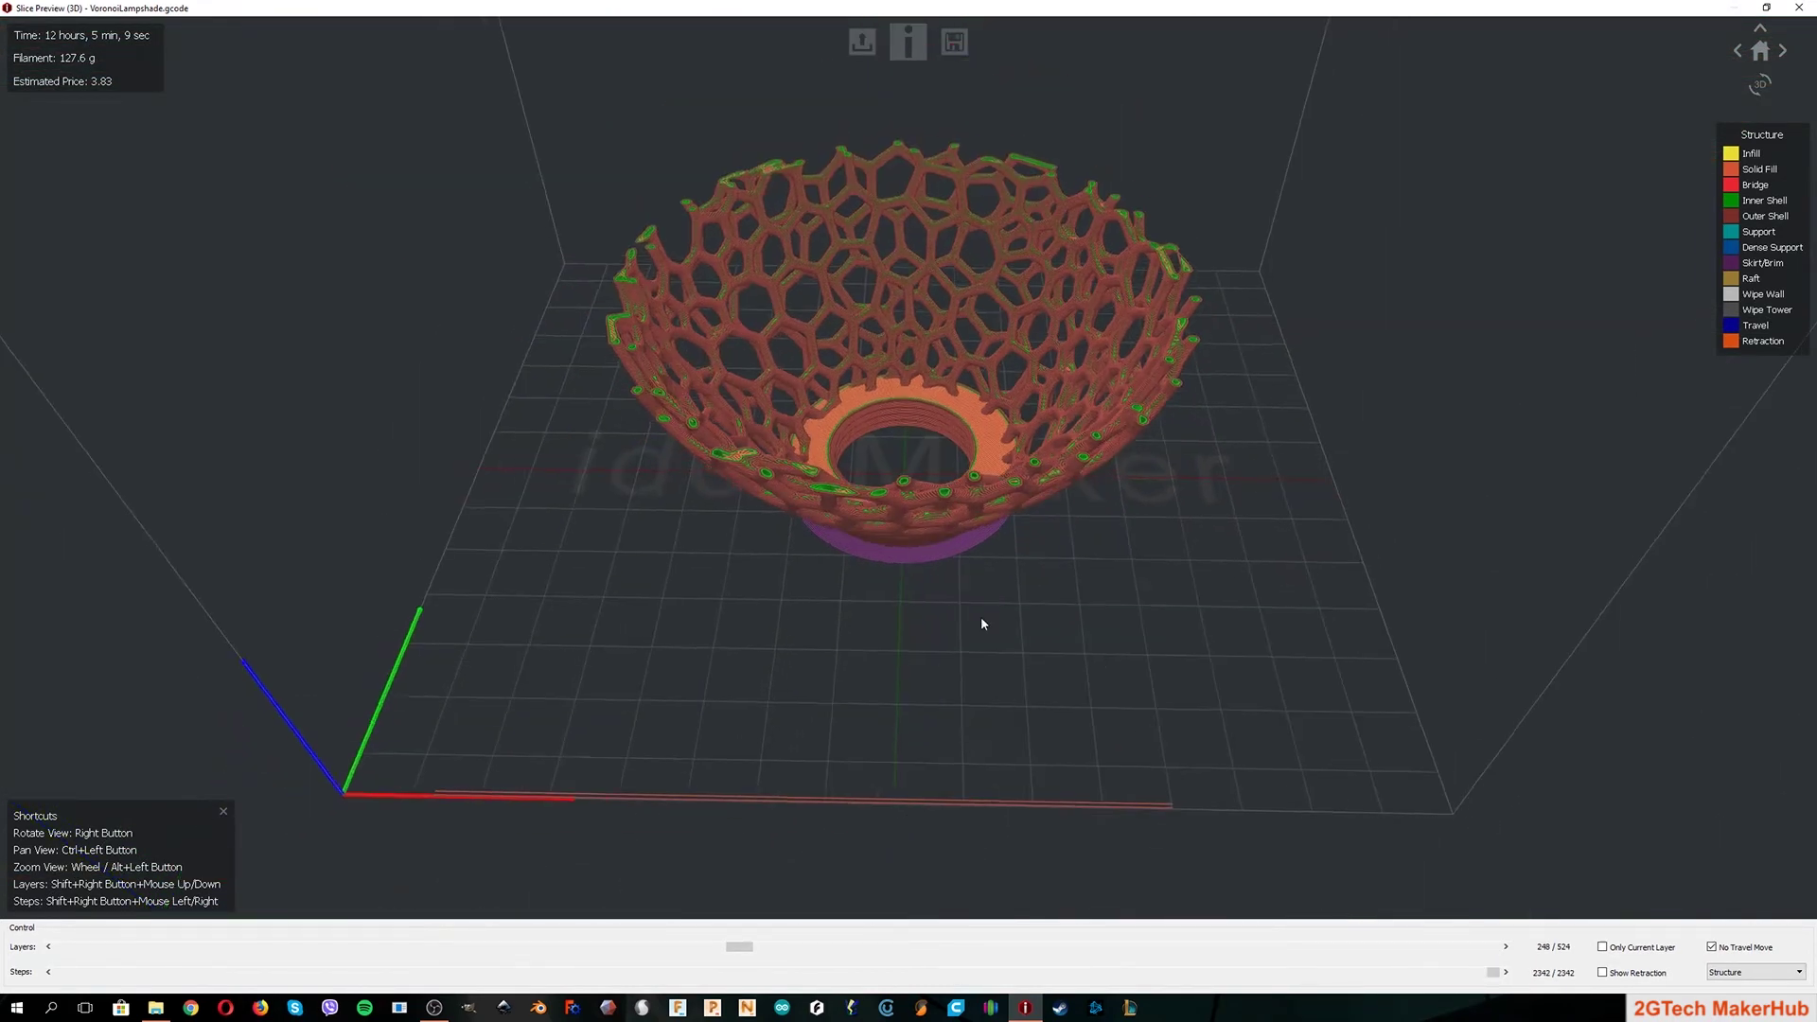
right_click_drag(981, 618, 1041, 618)
left_click_drag(742, 946, 1458, 861)
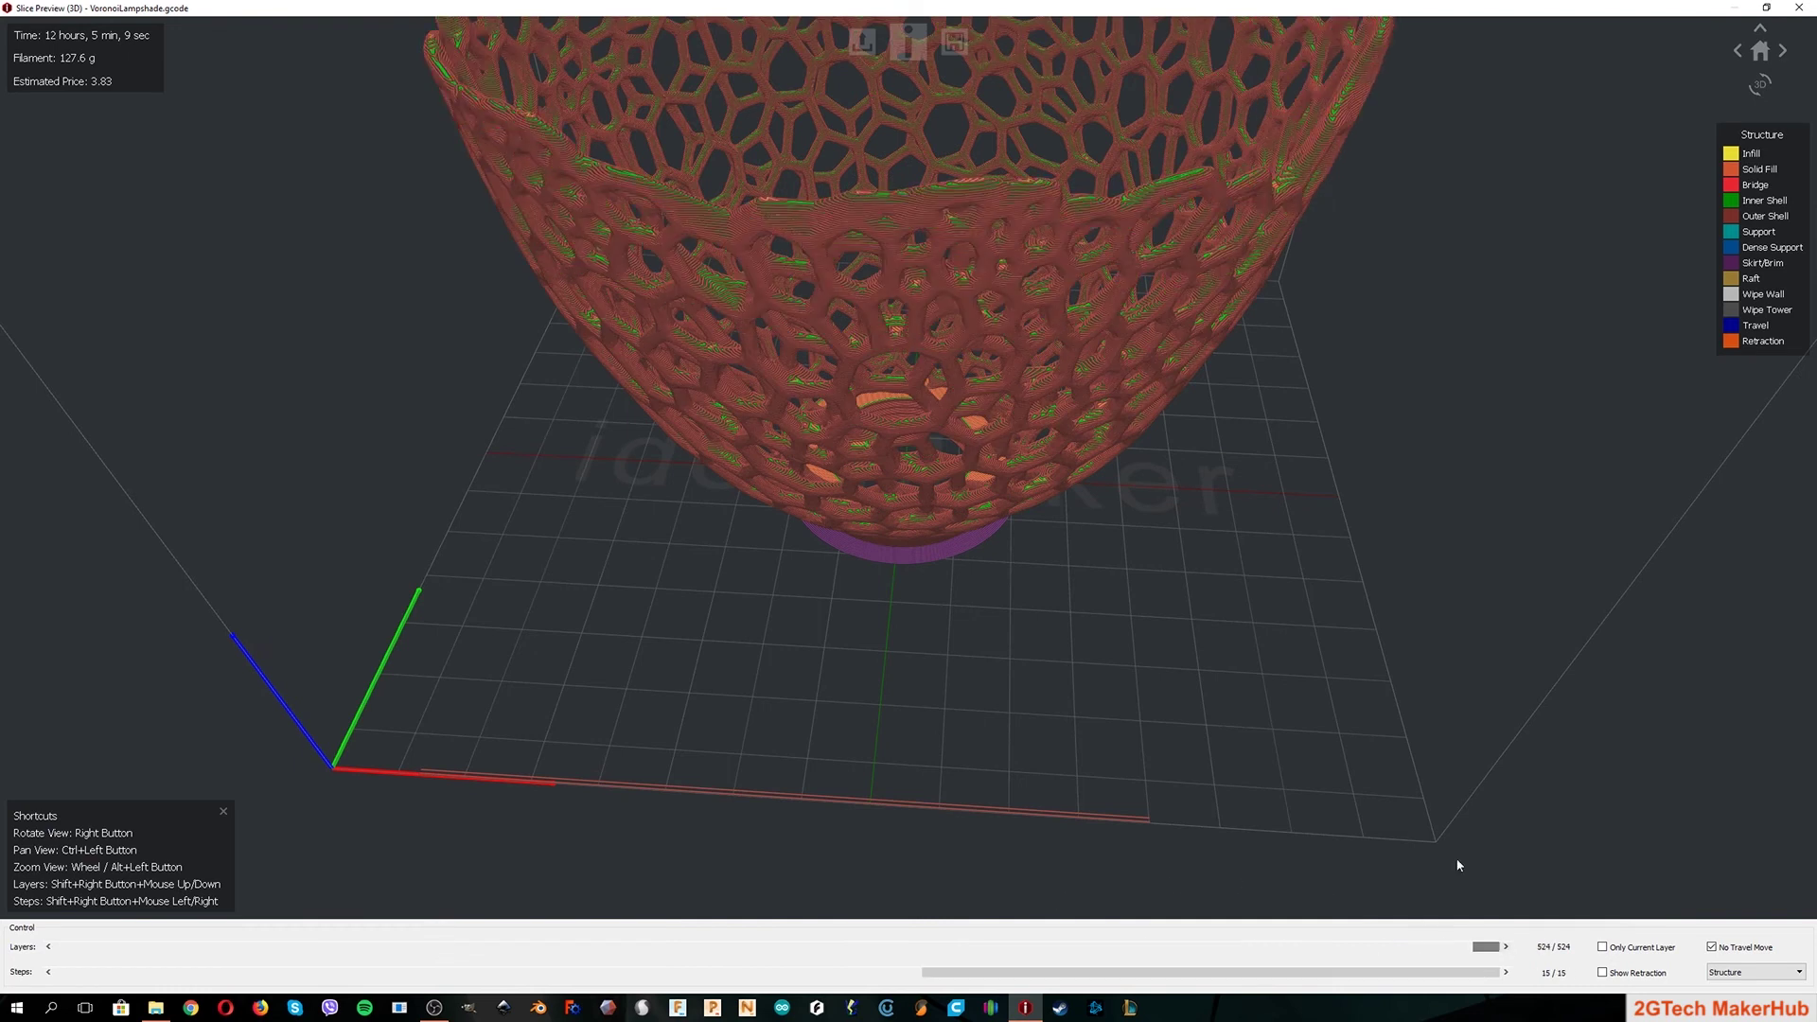
scroll(1164, 580, "down", 5)
right_click_drag(1164, 580, 1167, 511)
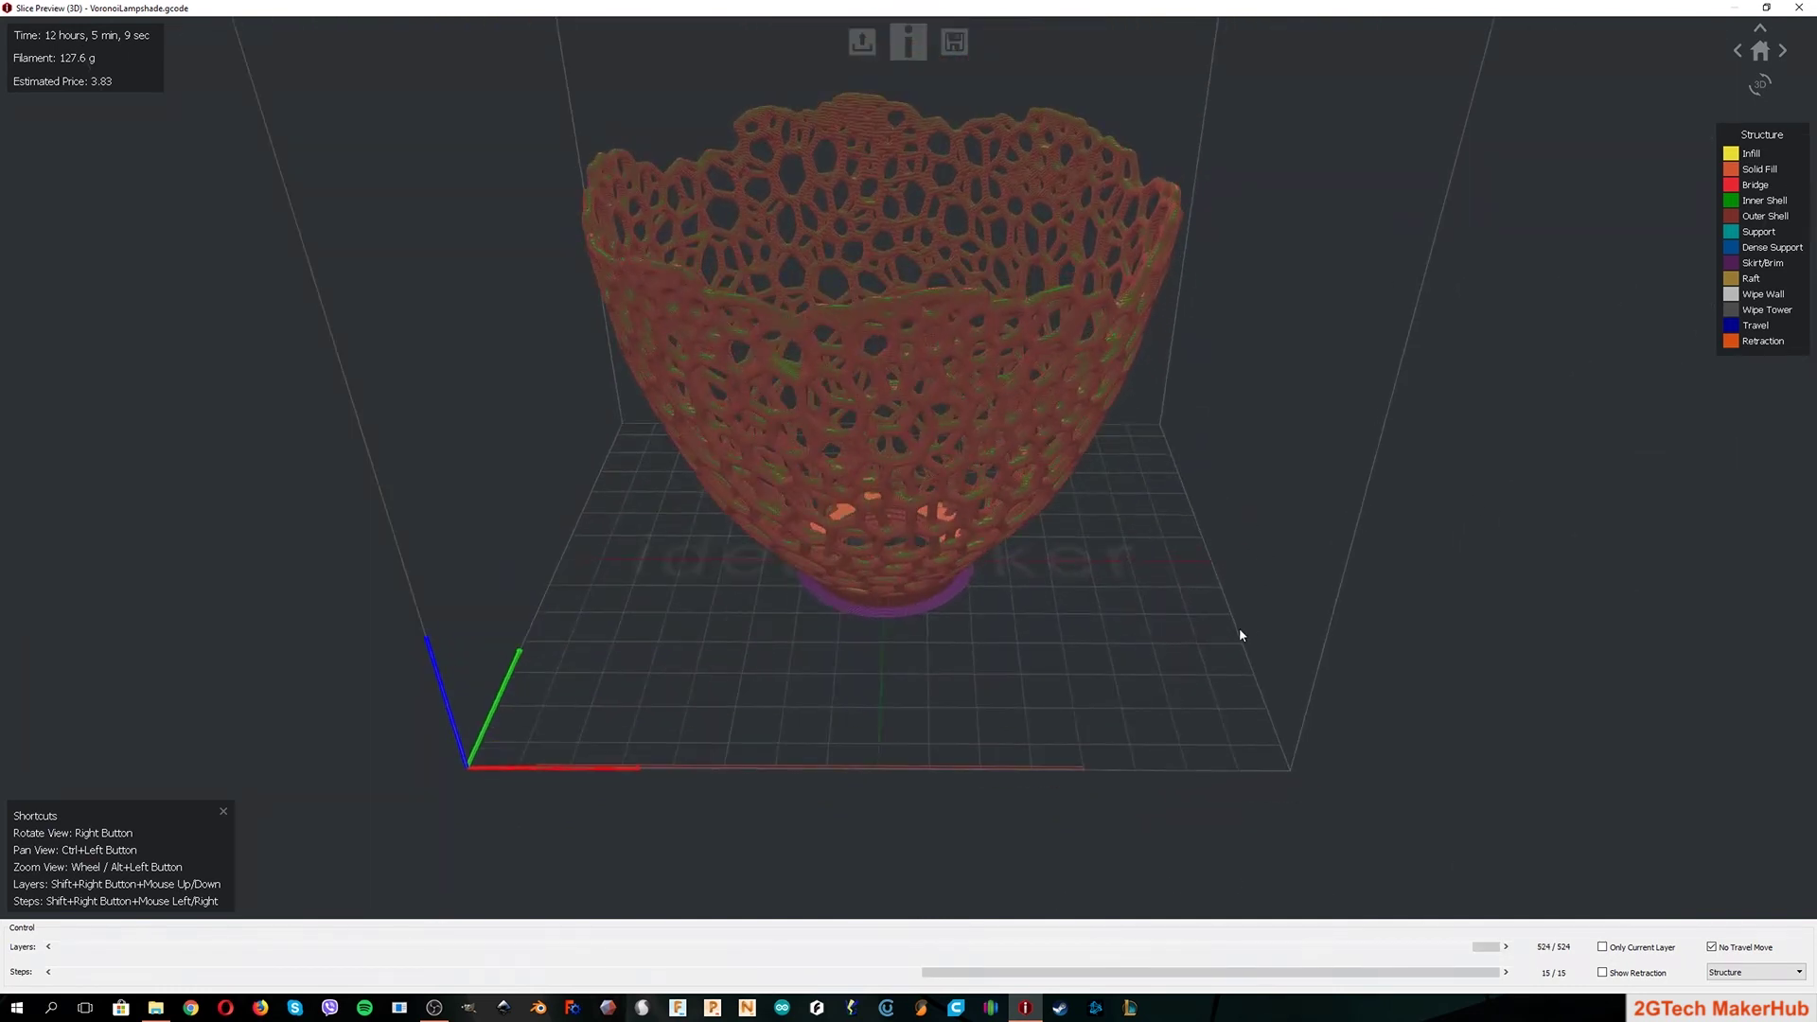